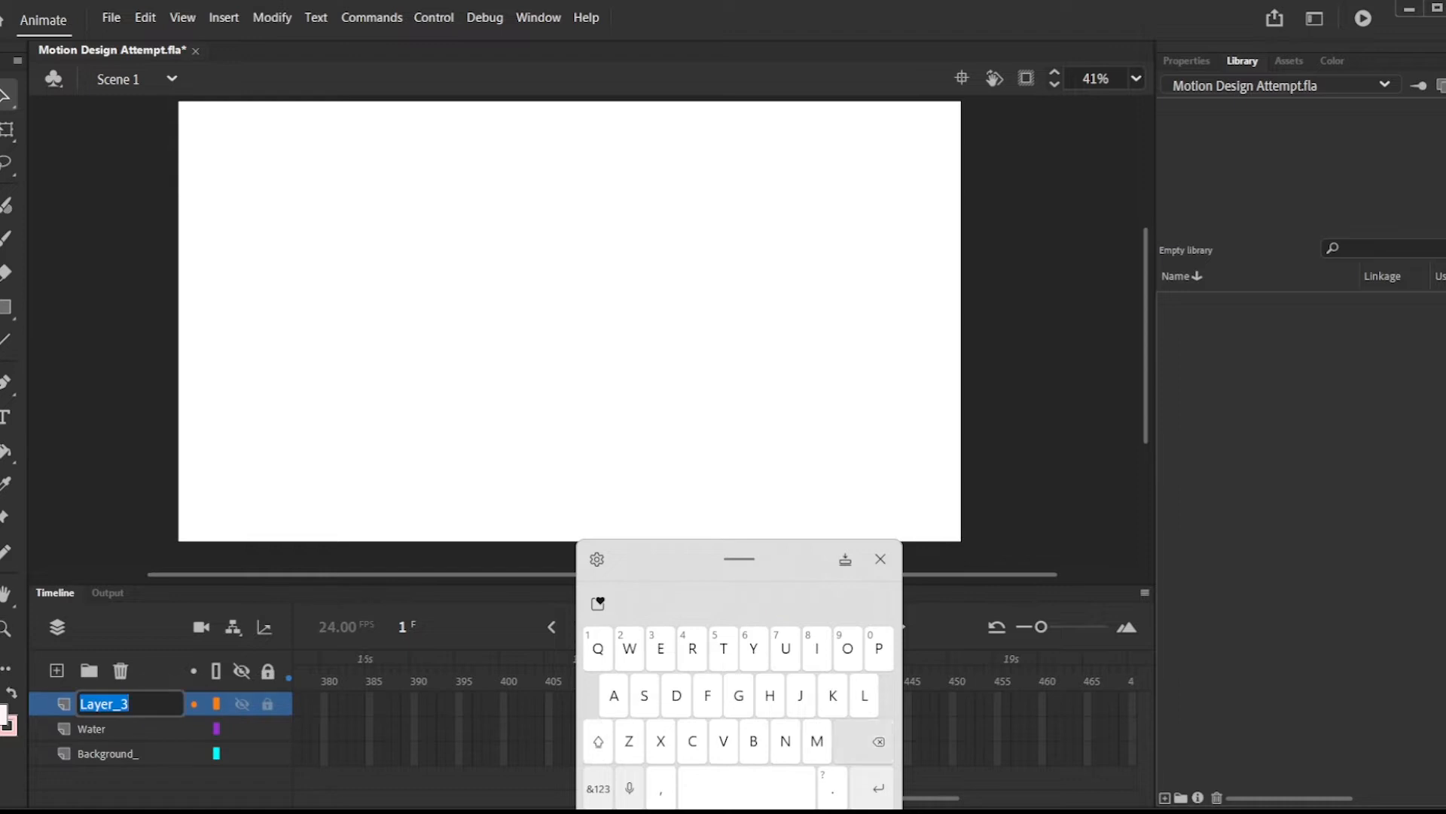
Name the third layer Glitchy and add another layer above it named Cake.
{"action": "key", "text": "BackSpace"}
{"action": "type", "text": "Glitchy"}
{"action": "left_click", "coordinate": [56, 669]}
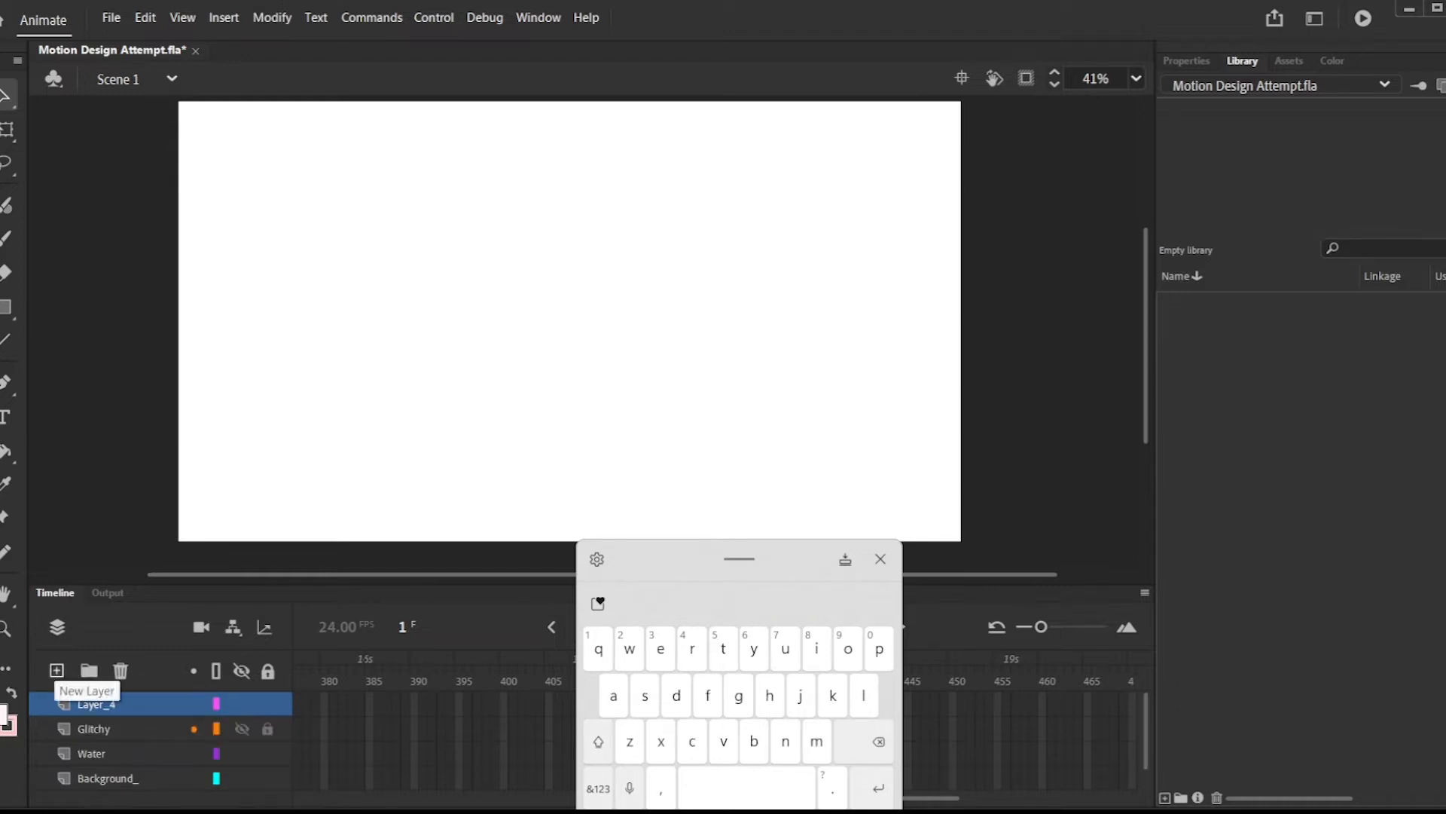
{"action": "double_click", "coordinate": [128, 702]}
{"action": "key", "text": "BackSpace"}
{"action": "type", "text": "Cake"}
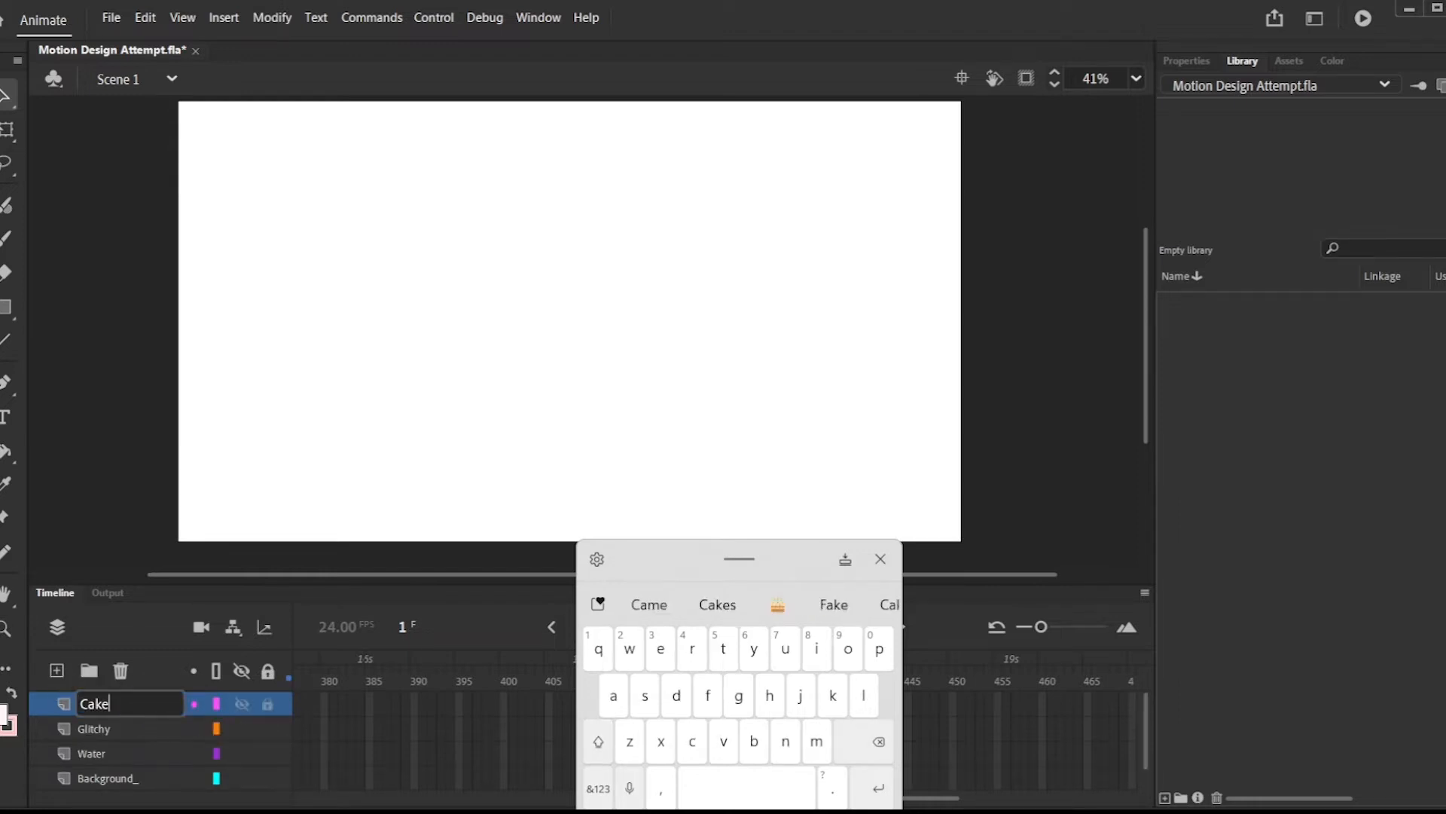
{"action": "left_click", "coordinate": [880, 559]}
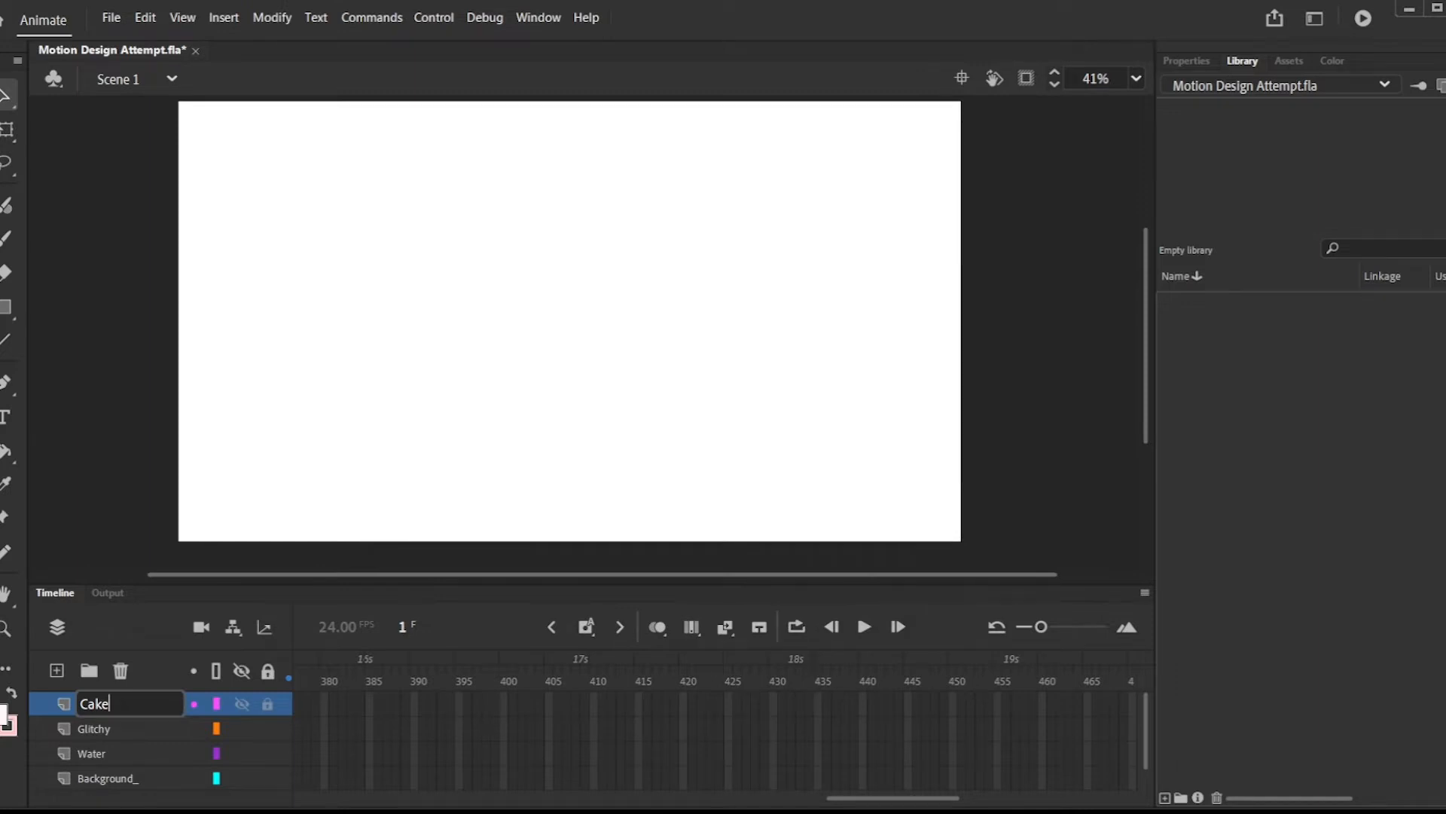
Add a new layer above Cake and name it Grain.
{"action": "left_click", "coordinate": [57, 670]}
{"action": "double_click", "coordinate": [128, 703]}
{"action": "key", "text": "BackSpace"}
{"action": "type", "text": "Grain"}
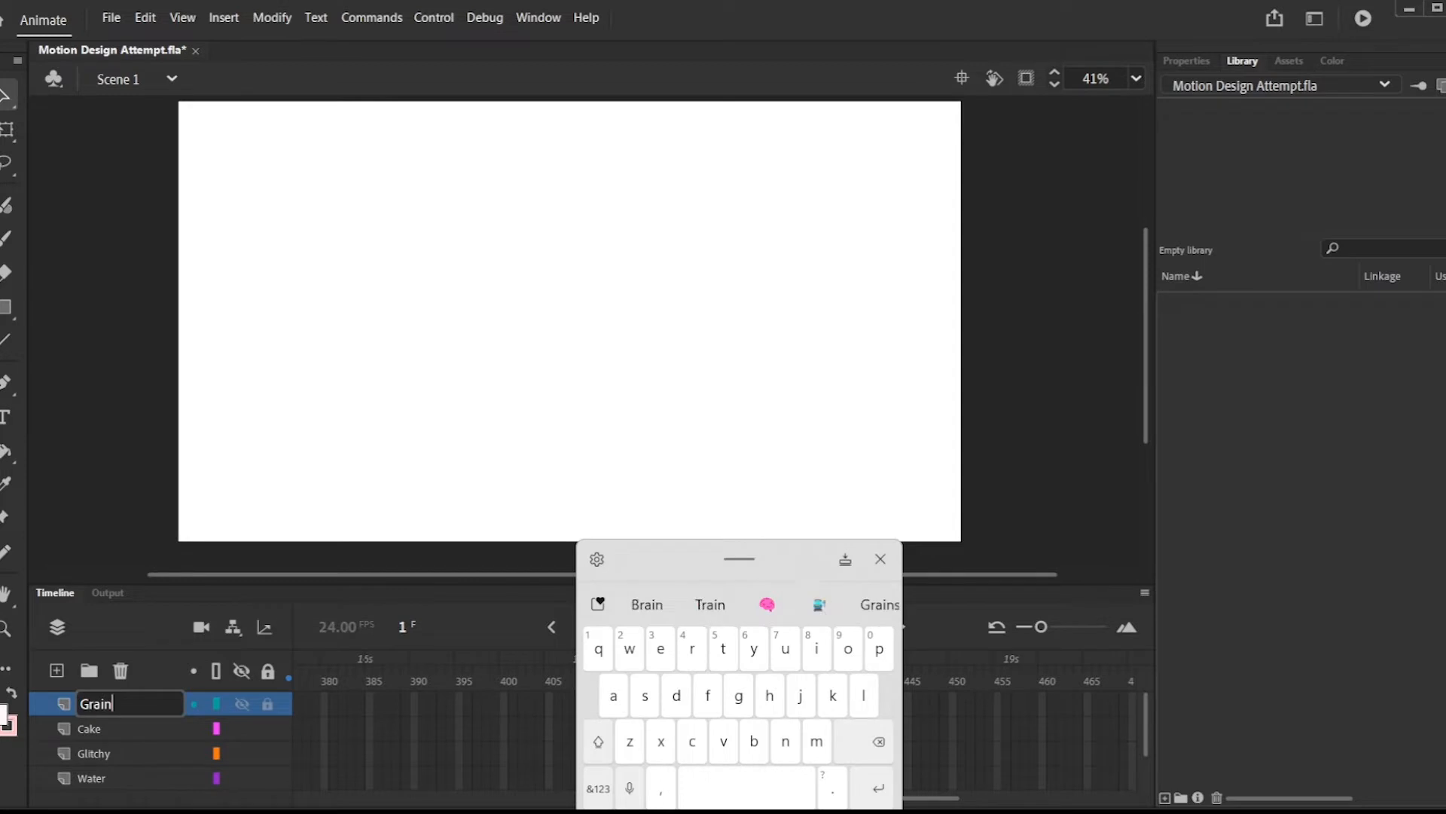
{"action": "left_click", "coordinate": [880, 559]}
Add another layer and move it below Background_ so it is the lowest in the stack.
{"action": "left_click", "coordinate": [149, 779]}
{"action": "left_click", "coordinate": [150, 778]}
{"action": "left_click", "coordinate": [56, 670]}
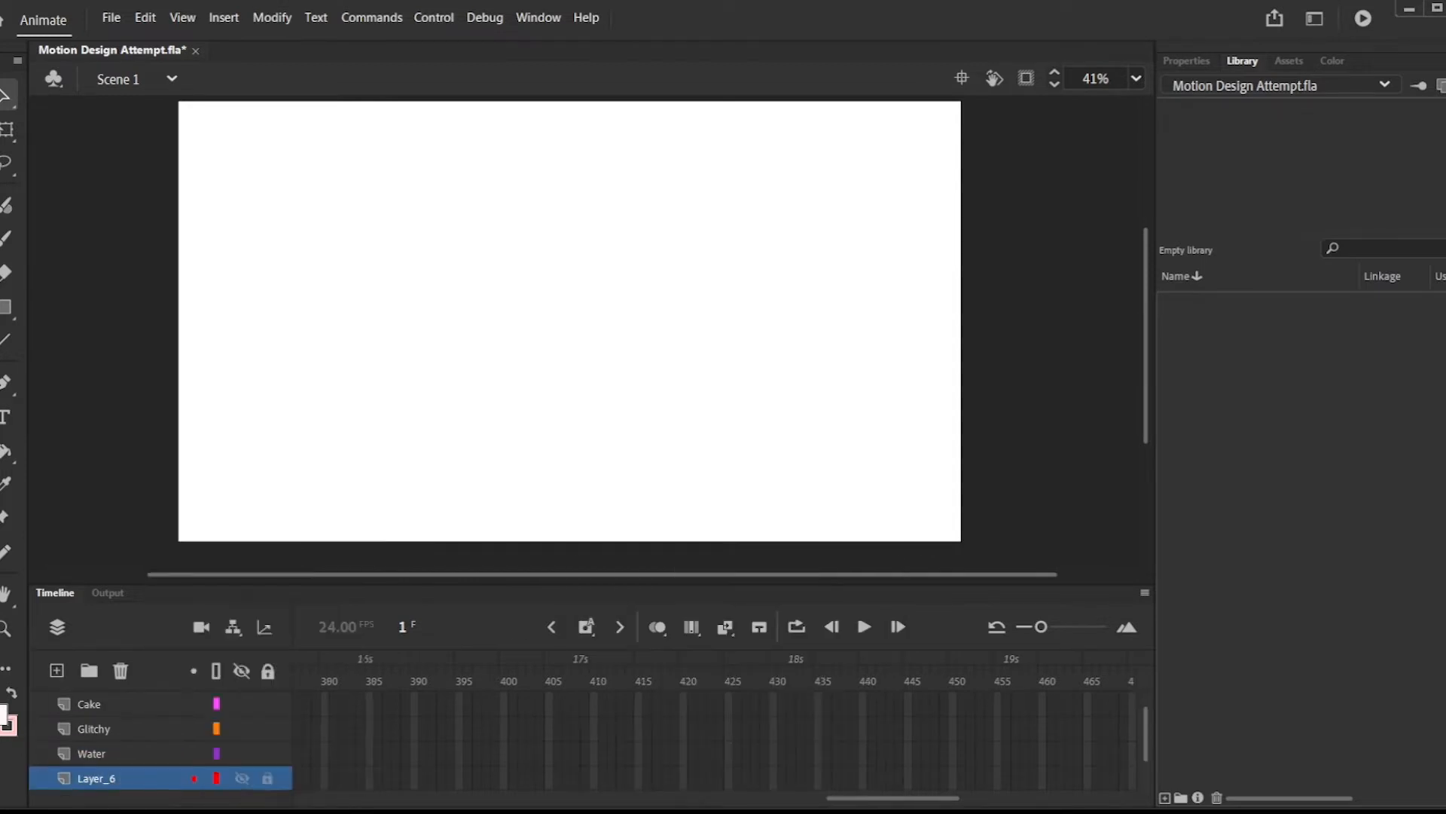
{"action": "left_click_drag", "start_coordinate": [149, 778], "coordinate": [149, 800]}
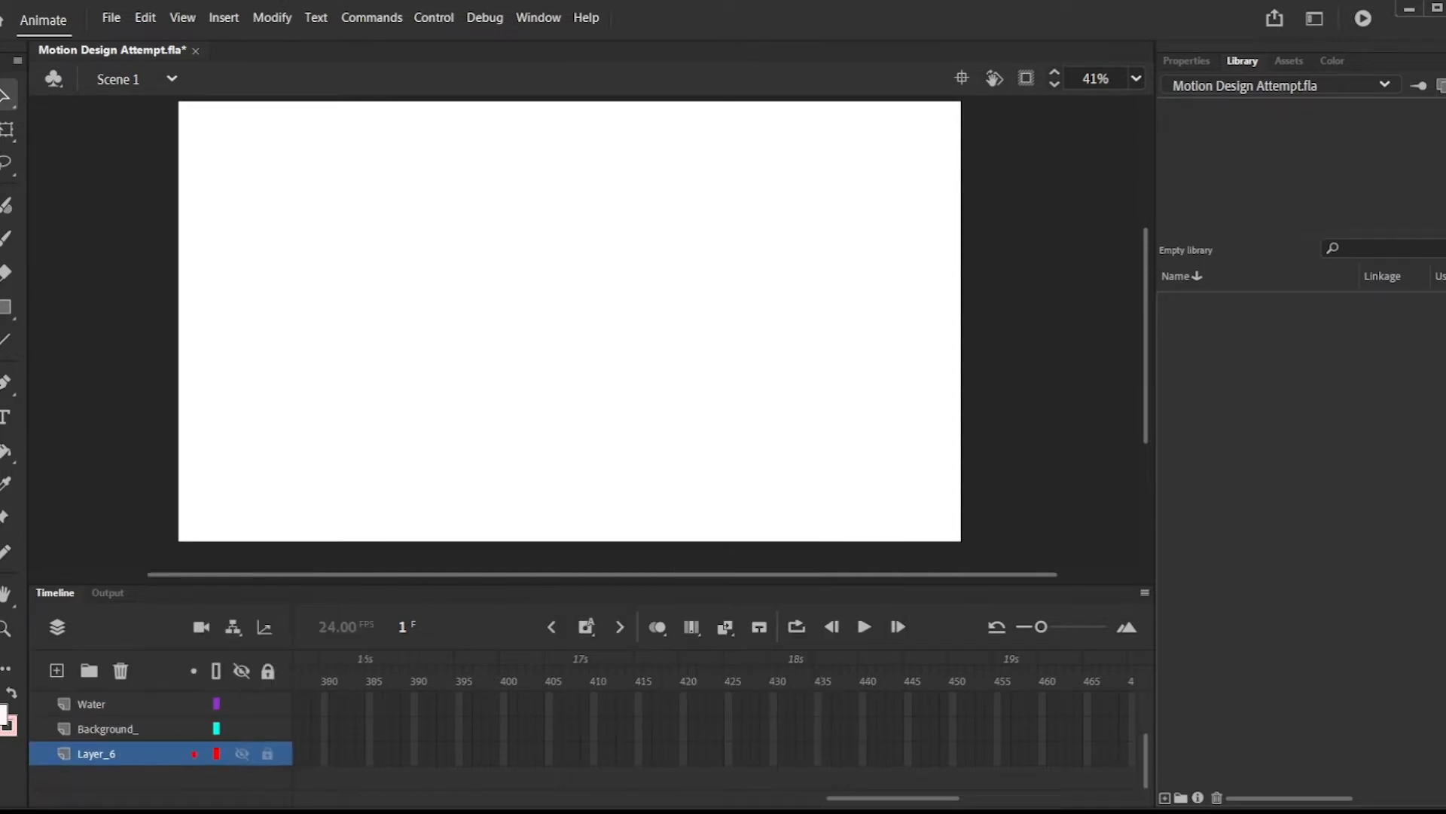
Insert frames across the layers so that their spans extend to frame 95.
{"action": "left_click_drag", "start_coordinate": [892, 798], "coordinate": [451, 797]}
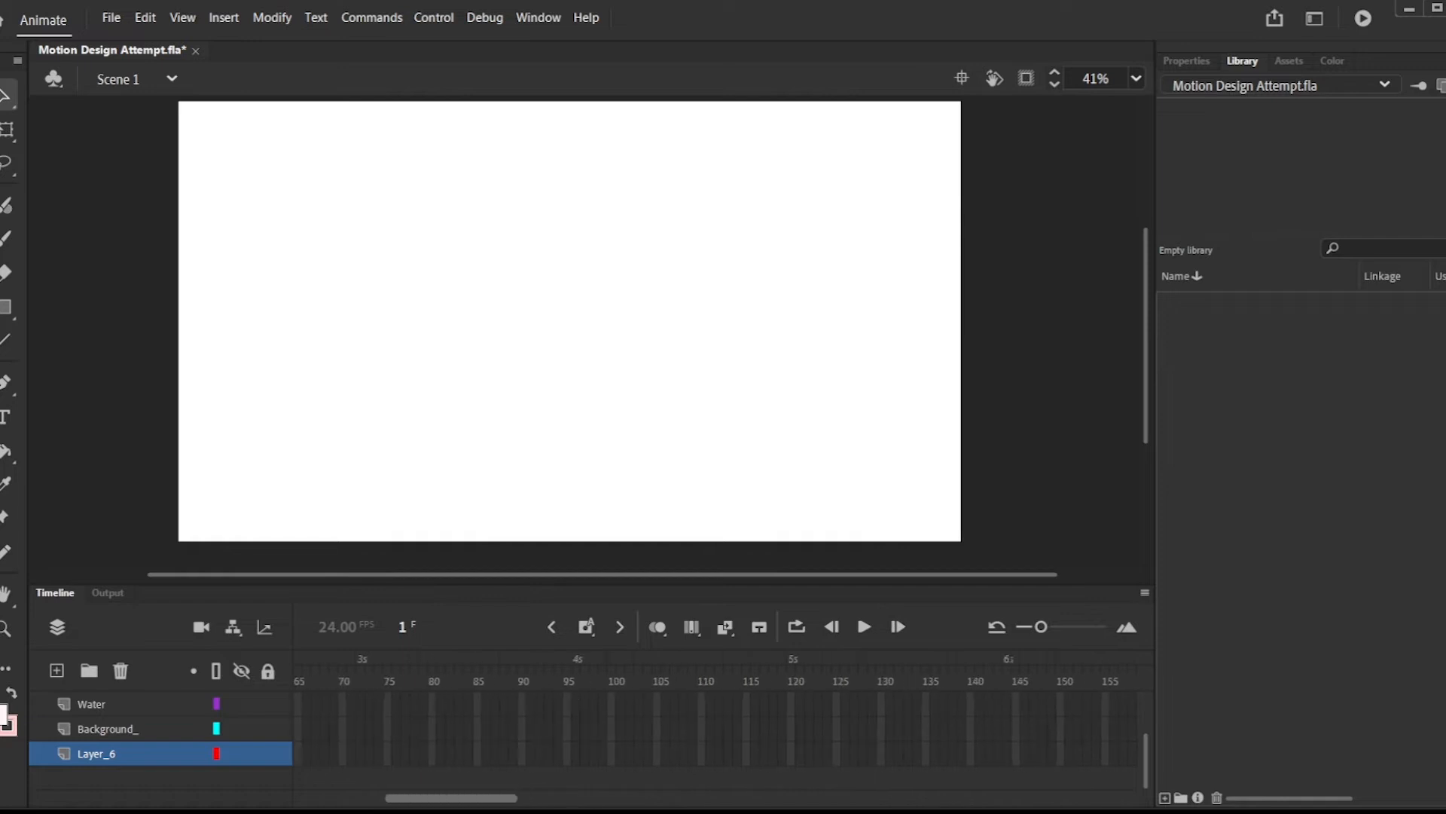
{"action": "left_click_drag", "start_coordinate": [565, 704], "coordinate": [560, 752]}
{"action": "left_click_drag", "start_coordinate": [1147, 762], "coordinate": [1147, 722]}
{"action": "scroll", "coordinate": [1151, 763], "scroll_direction": "down", "scroll_amount": 2}
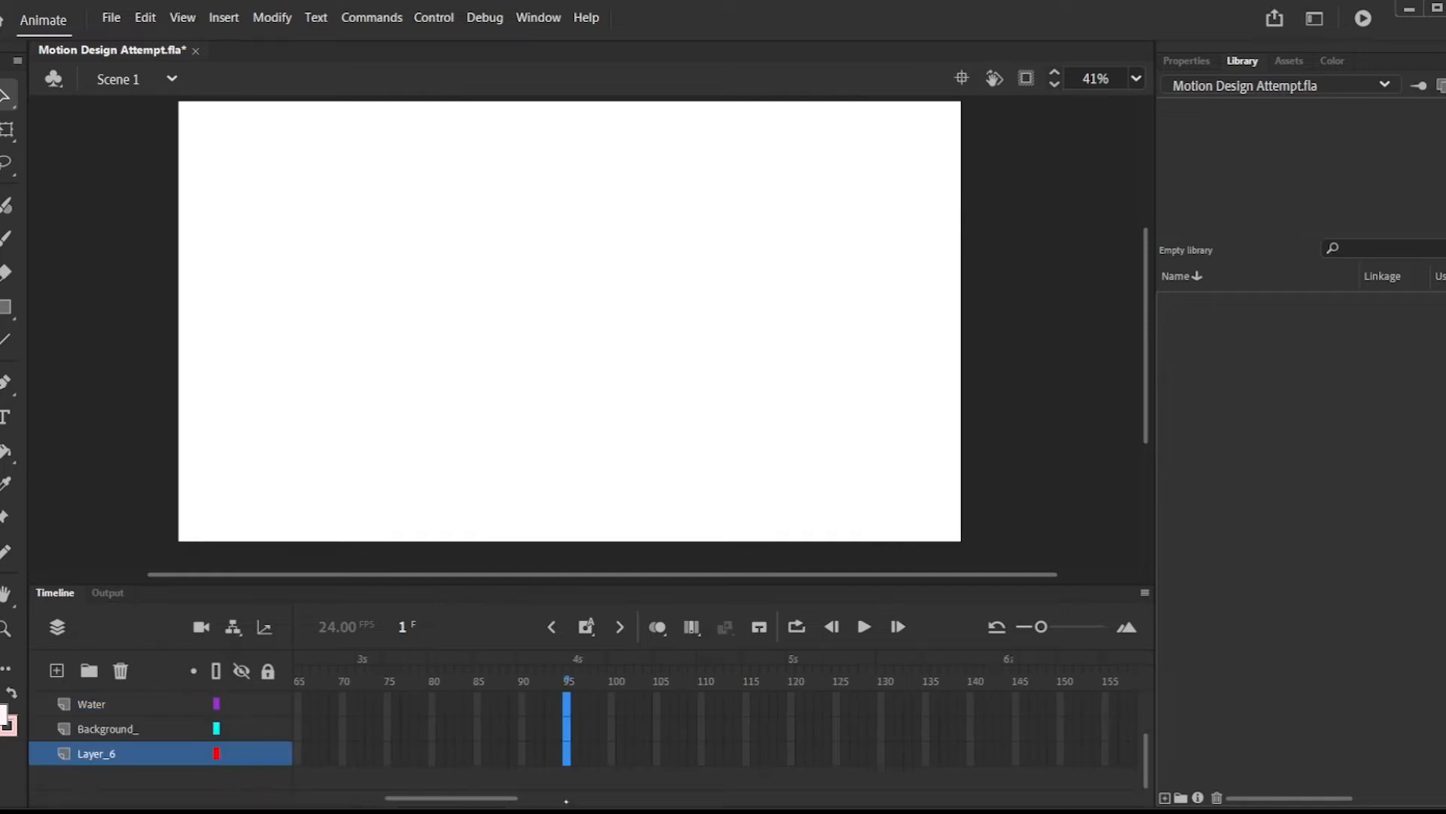
{"action": "right_click", "coordinate": [566, 746]}
{"action": "left_click", "coordinate": [725, 274]}
Go to the first frame of Layer_6 and activate the Classic Brush tool.
{"action": "left_click_drag", "start_coordinate": [451, 797], "coordinate": [343, 798]}
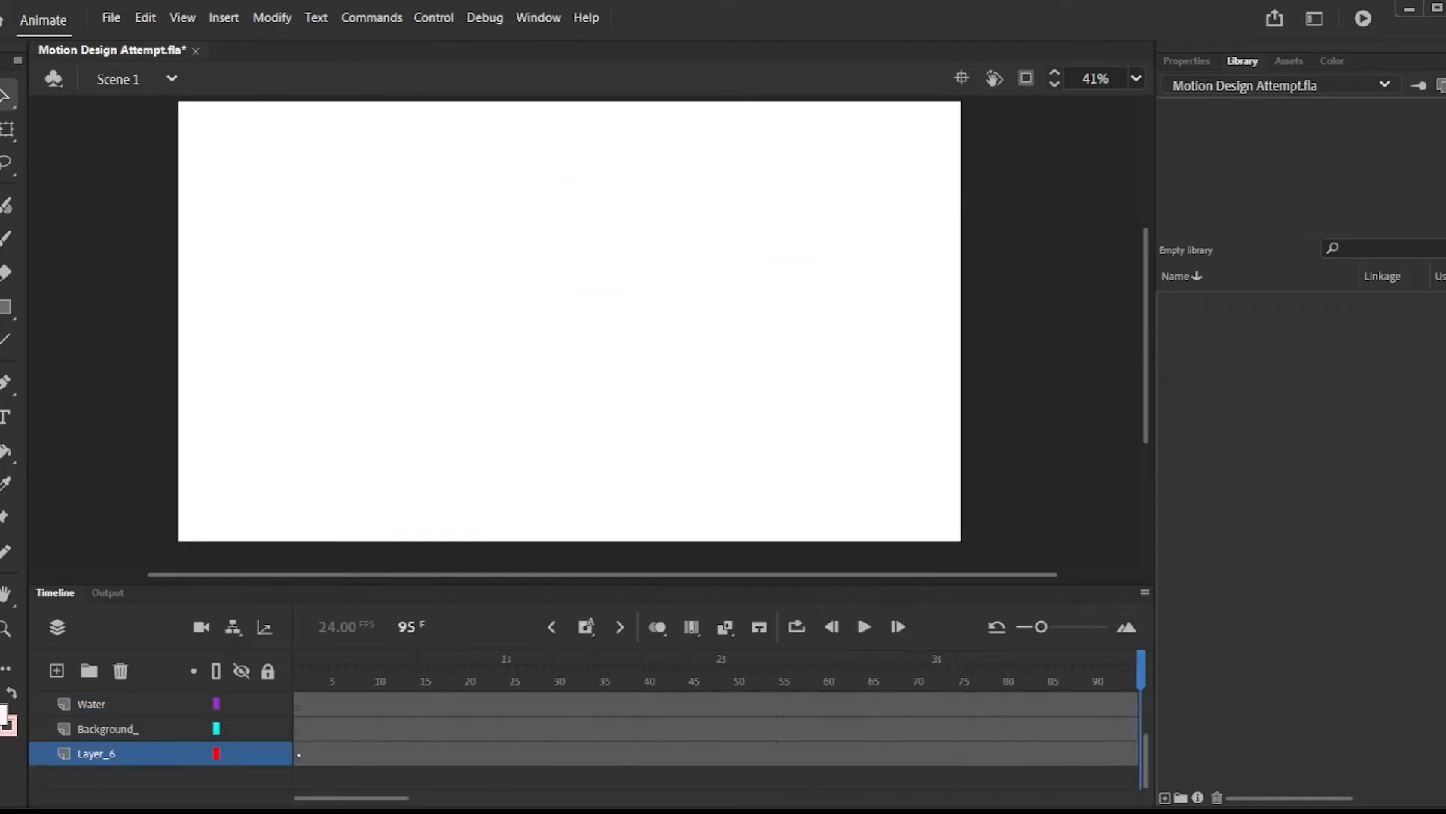
{"action": "left_click", "coordinate": [297, 758]}
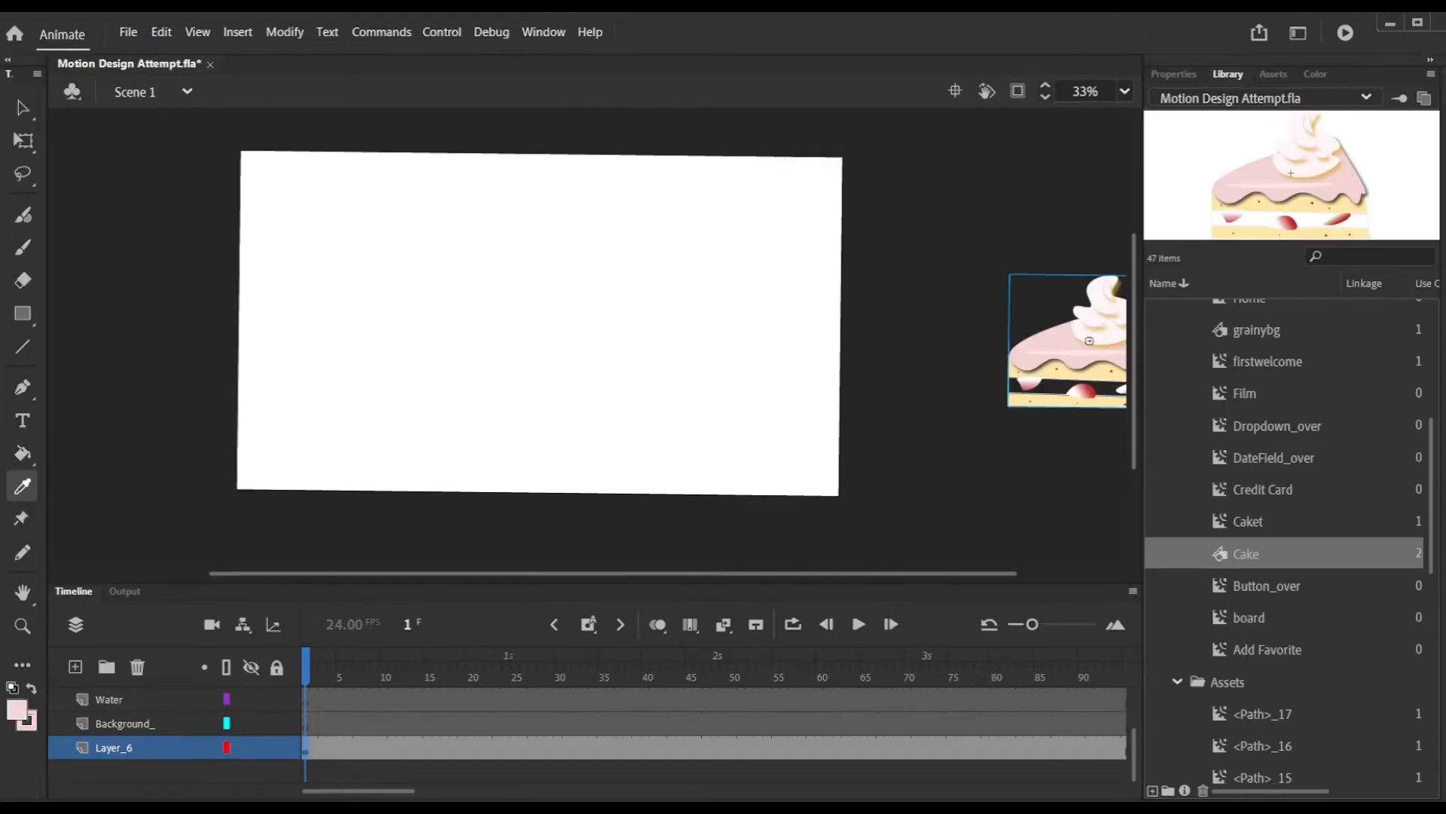
{"action": "key", "text": "b"}
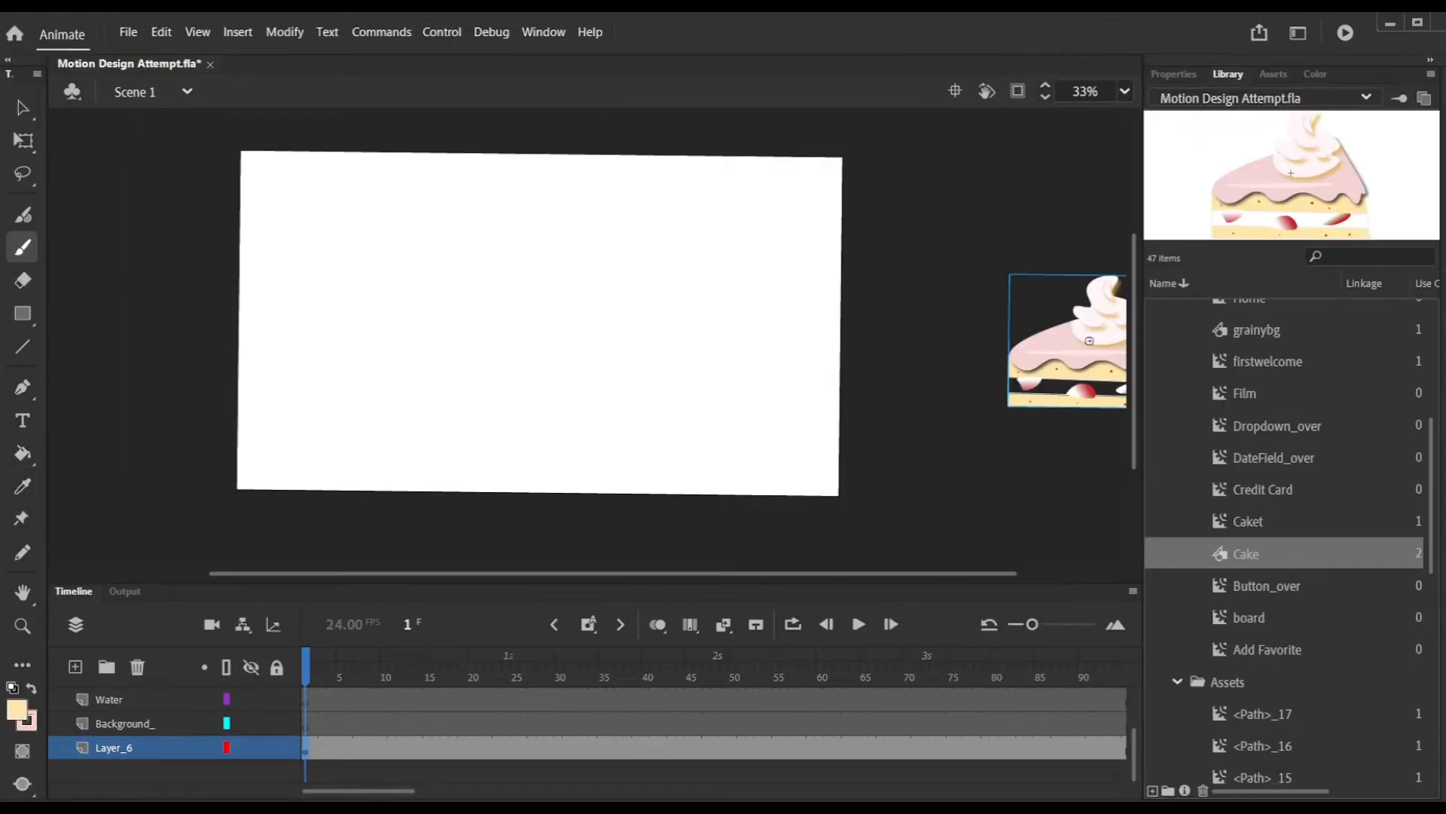
{"action": "mouse_move", "coordinate": [339, 424]}
{"action": "left_mouse_down"}
{"action": "mouse_move", "coordinate": [286, 462]}
{"action": "mouse_move", "coordinate": [385, 393]}
{"action": "mouse_move", "coordinate": [431, 439]}
{"action": "left_mouse_up"}
{"action": "left_click", "coordinate": [161, 32]}
{"action": "left_click", "coordinate": [180, 59]}
{"action": "mouse_move", "coordinate": [336, 429]}
{"action": "left_mouse_down"}
{"action": "mouse_move", "coordinate": [384, 391]}
{"action": "mouse_move", "coordinate": [384, 466]}
{"action": "left_mouse_up"}
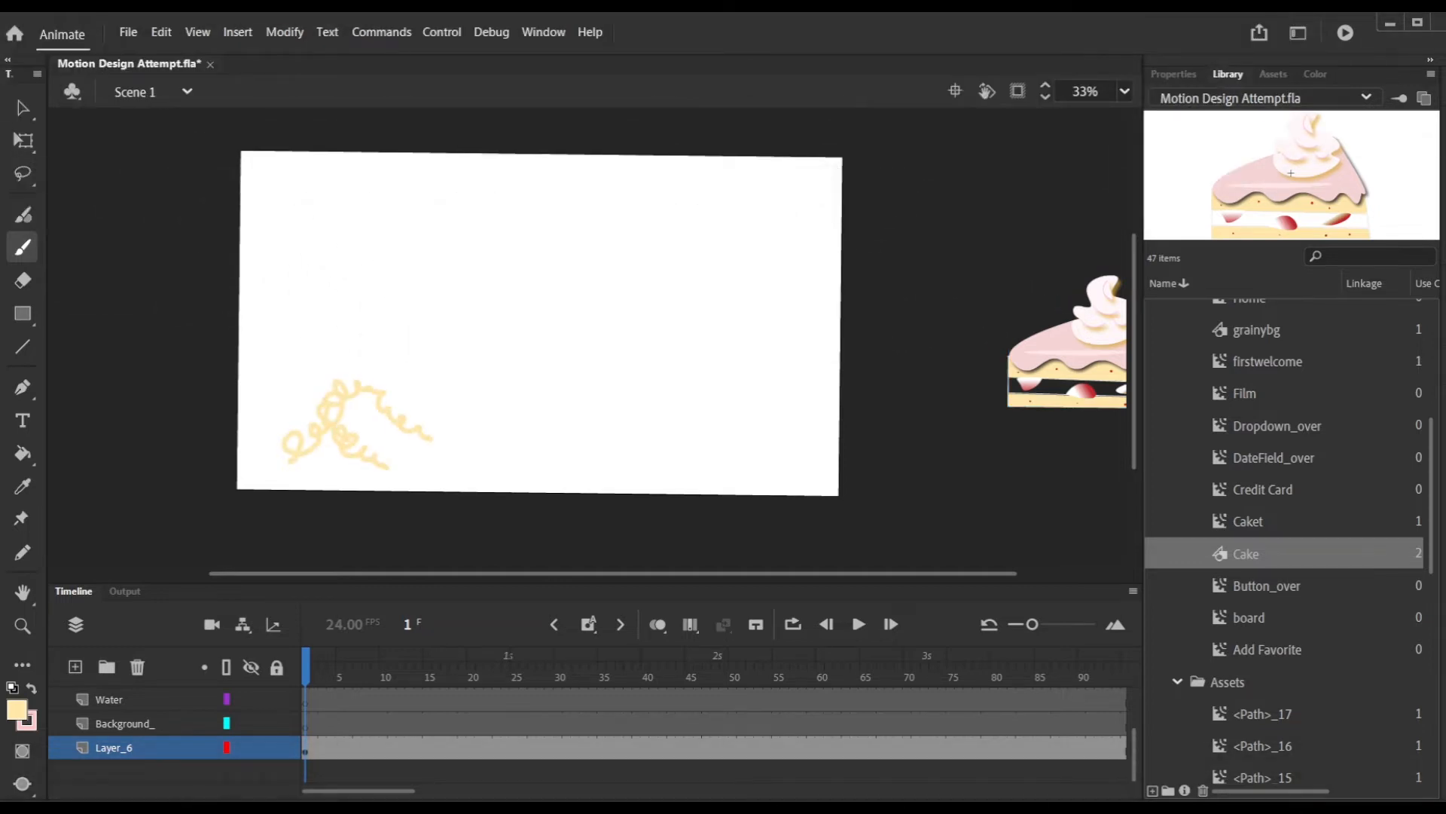
{"action": "left_click", "coordinate": [161, 32]}
{"action": "left_click", "coordinate": [181, 59]}
{"action": "key", "text": "ctrl+z"}
Create a new movie clip symbol named Food.
{"action": "left_click", "coordinate": [128, 33]}
{"action": "left_click", "coordinate": [128, 32]}
{"action": "left_click", "coordinate": [128, 32]}
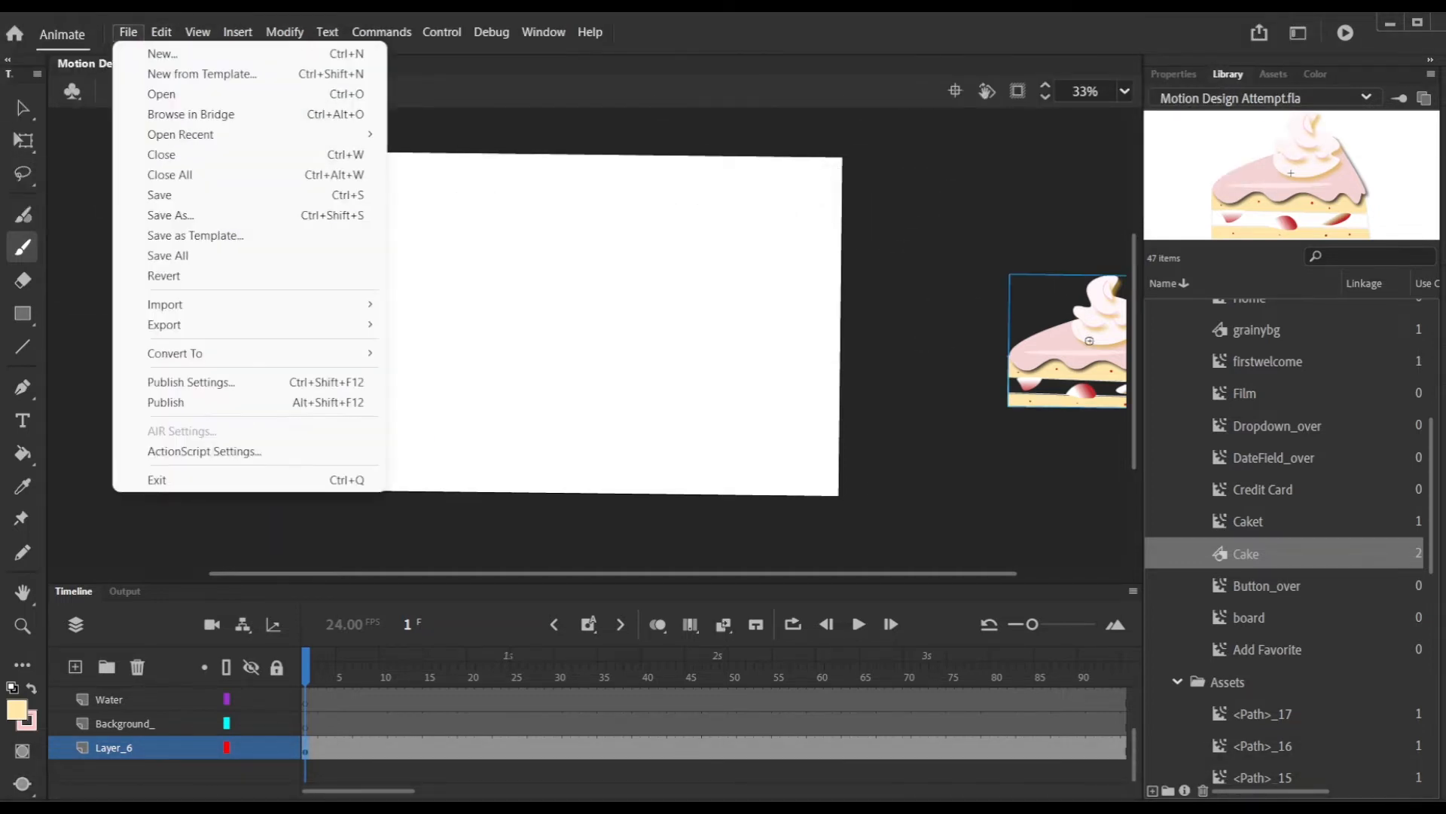
{"action": "left_click", "coordinate": [161, 32]}
{"action": "left_click", "coordinate": [237, 32]}
{"action": "left_click", "coordinate": [287, 54]}
{"action": "left_click", "coordinate": [962, 73]}
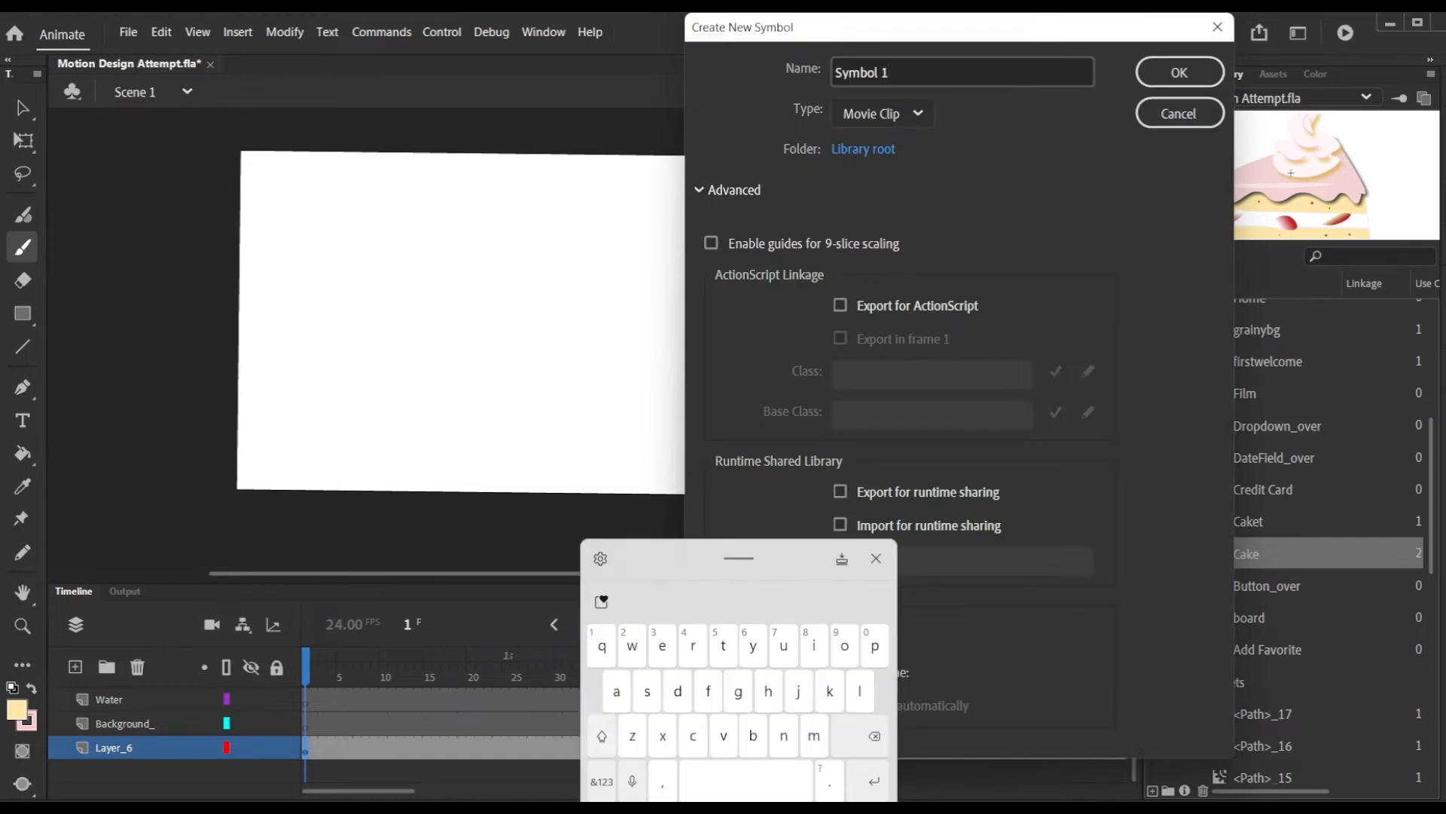
{"action": "left_click", "coordinate": [874, 736]}
{"action": "type", "text": "Food"}
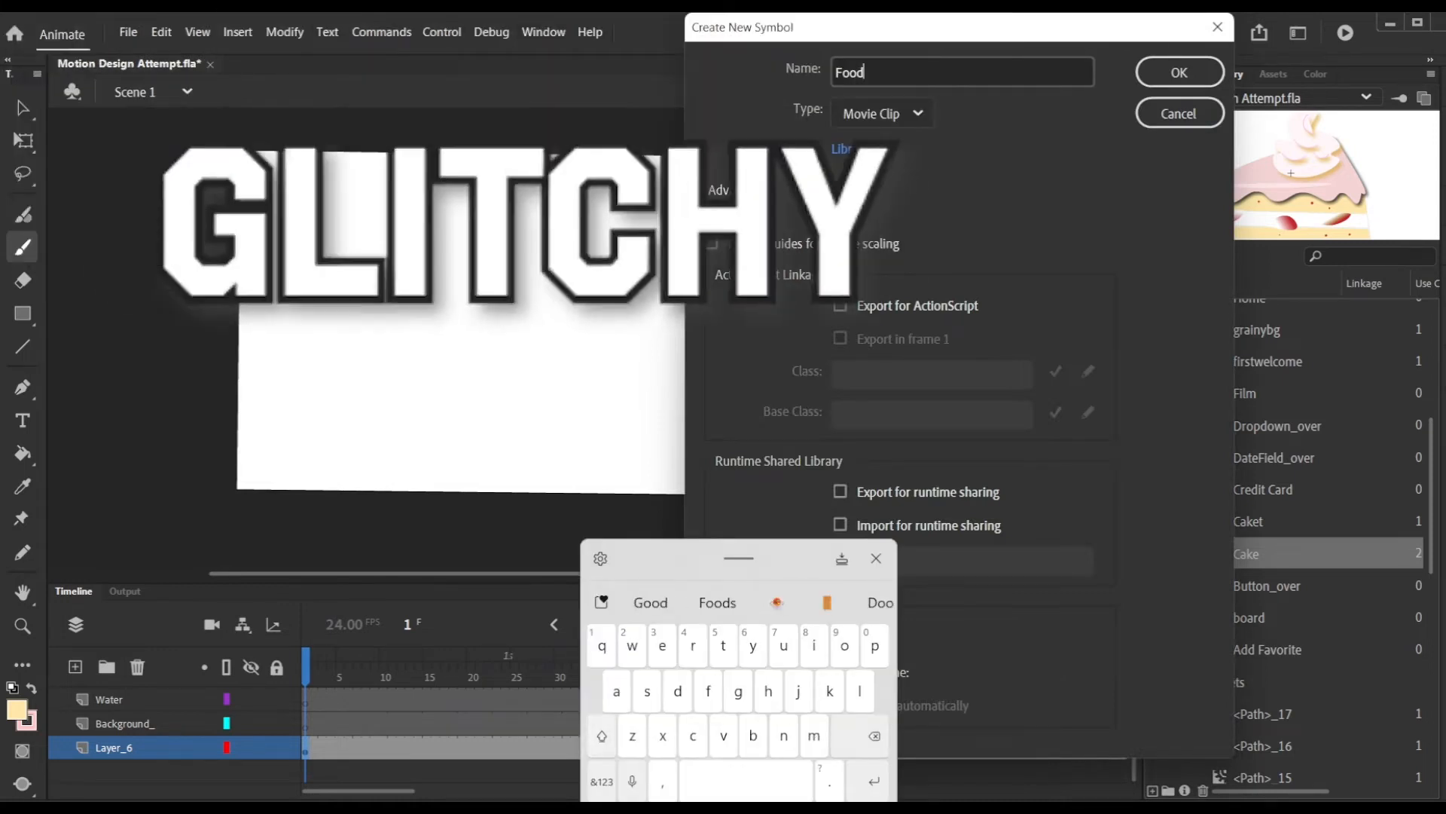
{"action": "key", "text": "Return"}
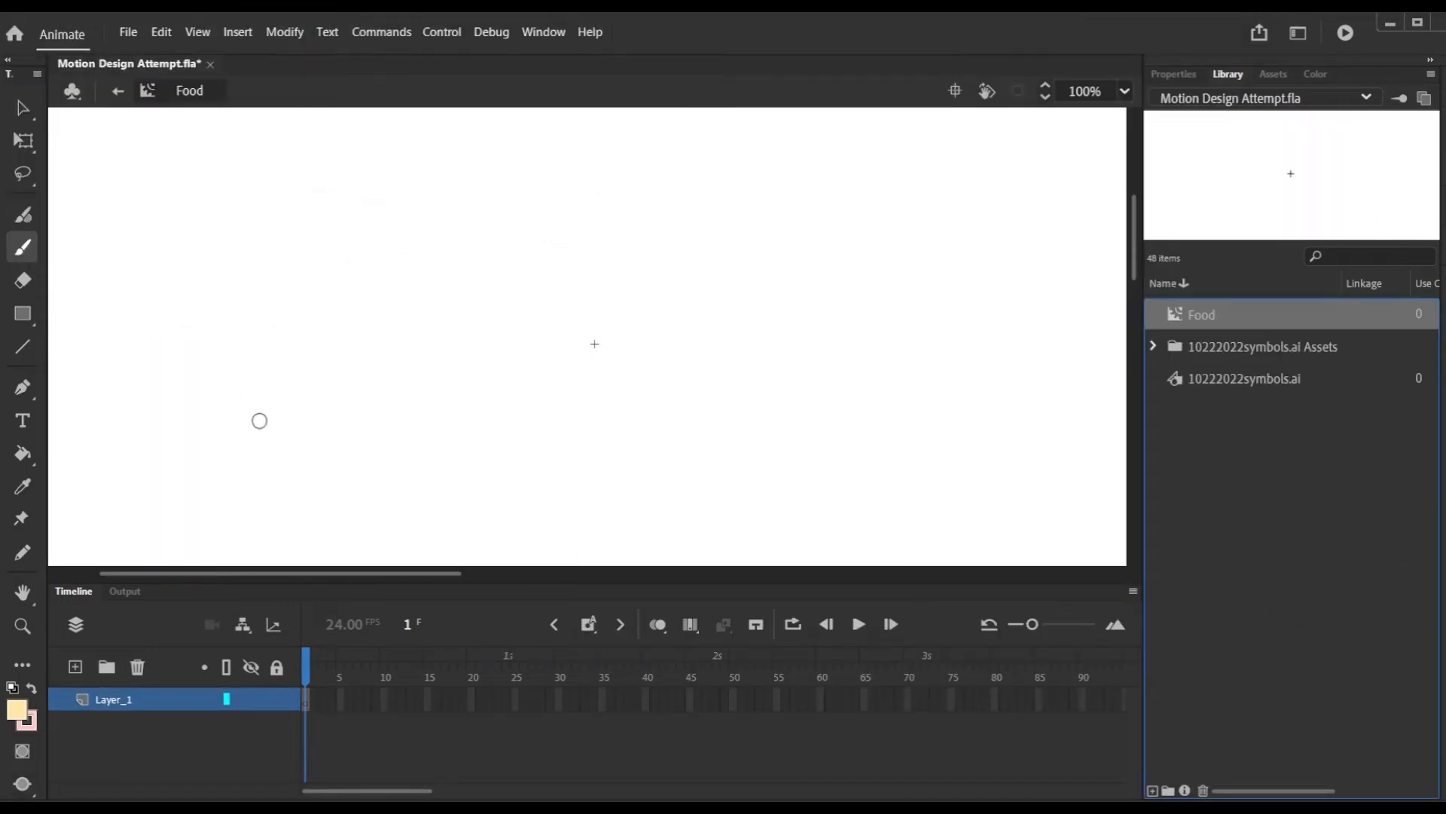
Hand-letter the word FOOD diagonally downward in curly light-yellow brush strokes on the first frame of the Food symbol.
{"action": "mouse_move", "coordinate": [280, 397]}
{"action": "left_mouse_down"}
{"action": "mouse_move", "coordinate": [370, 308]}
{"action": "mouse_move", "coordinate": [408, 225]}
{"action": "mouse_move", "coordinate": [510, 307]}
{"action": "mouse_move", "coordinate": [539, 382]}
{"action": "left_mouse_up"}
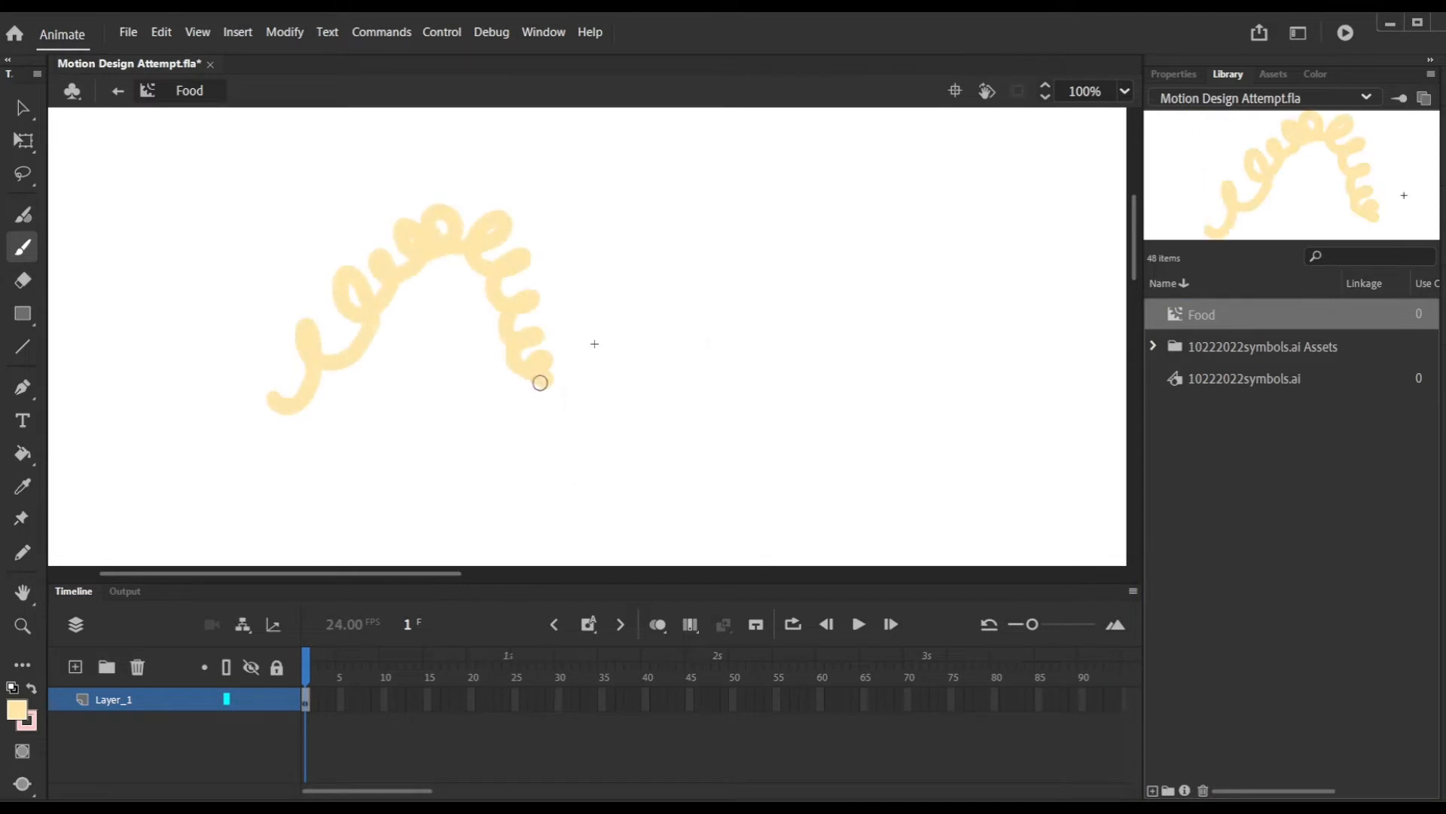
{"action": "left_click_drag", "start_coordinate": [369, 339], "coordinate": [461, 452]}
{"action": "scroll", "coordinate": [377, 343], "scroll_direction": "down", "scroll_amount": 5}
{"action": "scroll", "coordinate": [376, 343], "scroll_direction": "down", "scroll_amount": 3}
{"action": "mouse_move", "coordinate": [384, 290]}
{"action": "left_mouse_down"}
{"action": "mouse_move", "coordinate": [456, 331]}
{"action": "mouse_move", "coordinate": [386, 414]}
{"action": "mouse_move", "coordinate": [325, 362]}
{"action": "mouse_move", "coordinate": [380, 292]}
{"action": "left_mouse_up"}
{"action": "mouse_move", "coordinate": [479, 444]}
{"action": "left_mouse_down"}
{"action": "mouse_move", "coordinate": [497, 516]}
{"action": "mouse_move", "coordinate": [536, 443]}
{"action": "mouse_move", "coordinate": [542, 539]}
{"action": "left_mouse_up"}
{"action": "scroll", "coordinate": [362, 256], "scroll_direction": "down", "scroll_amount": 2}
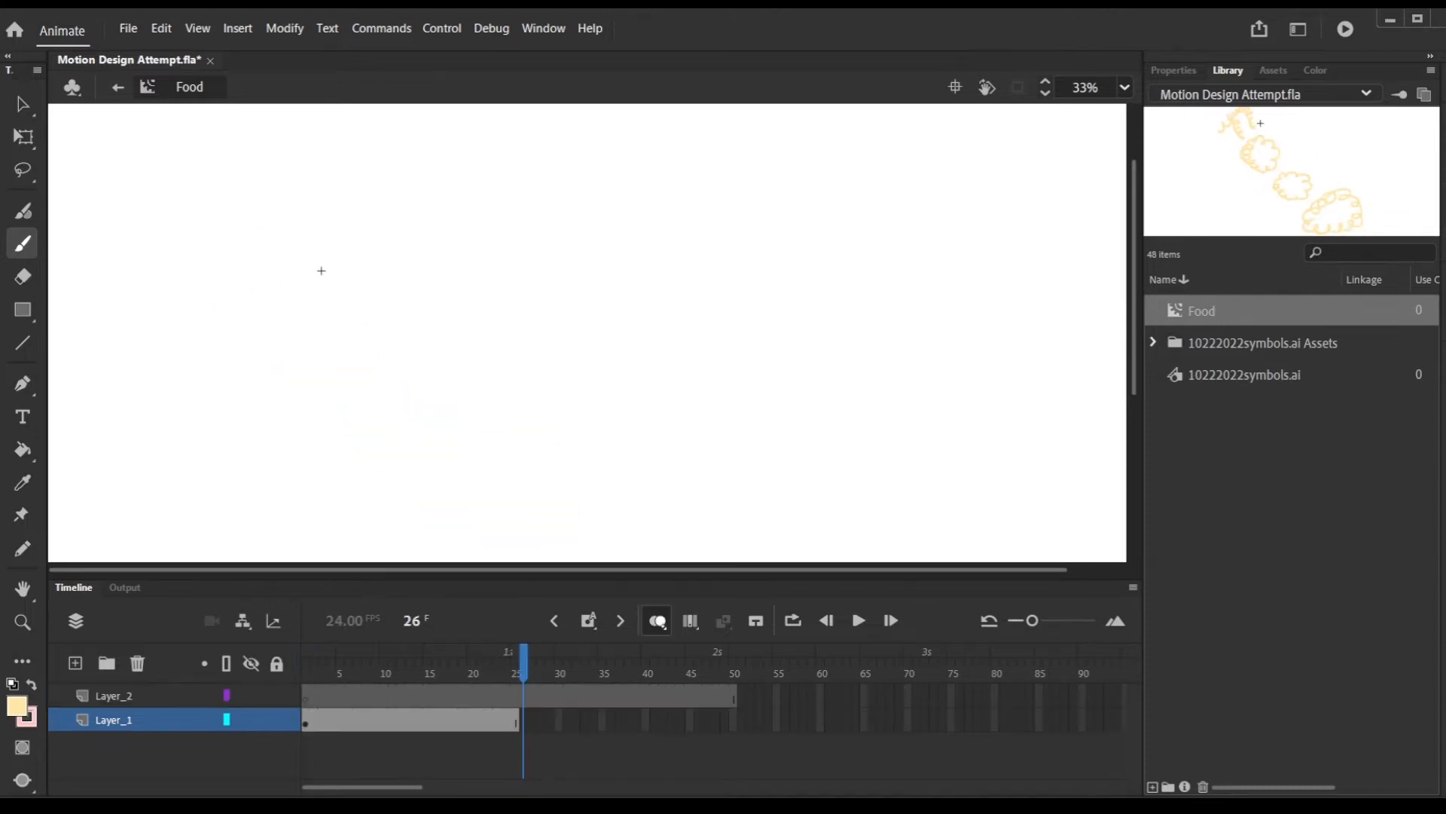
Turn on onion skinning around frame 26 and select that frame on Layer_2.
{"action": "left_click", "coordinate": [658, 624]}
{"action": "left_click_drag", "start_coordinate": [503, 672], "coordinate": [553, 672]}
{"action": "mouse_move", "coordinate": [524, 669]}
{"action": "left_mouse_down"}
{"action": "mouse_move", "coordinate": [488, 669]}
{"action": "mouse_move", "coordinate": [524, 669]}
{"action": "left_mouse_up"}
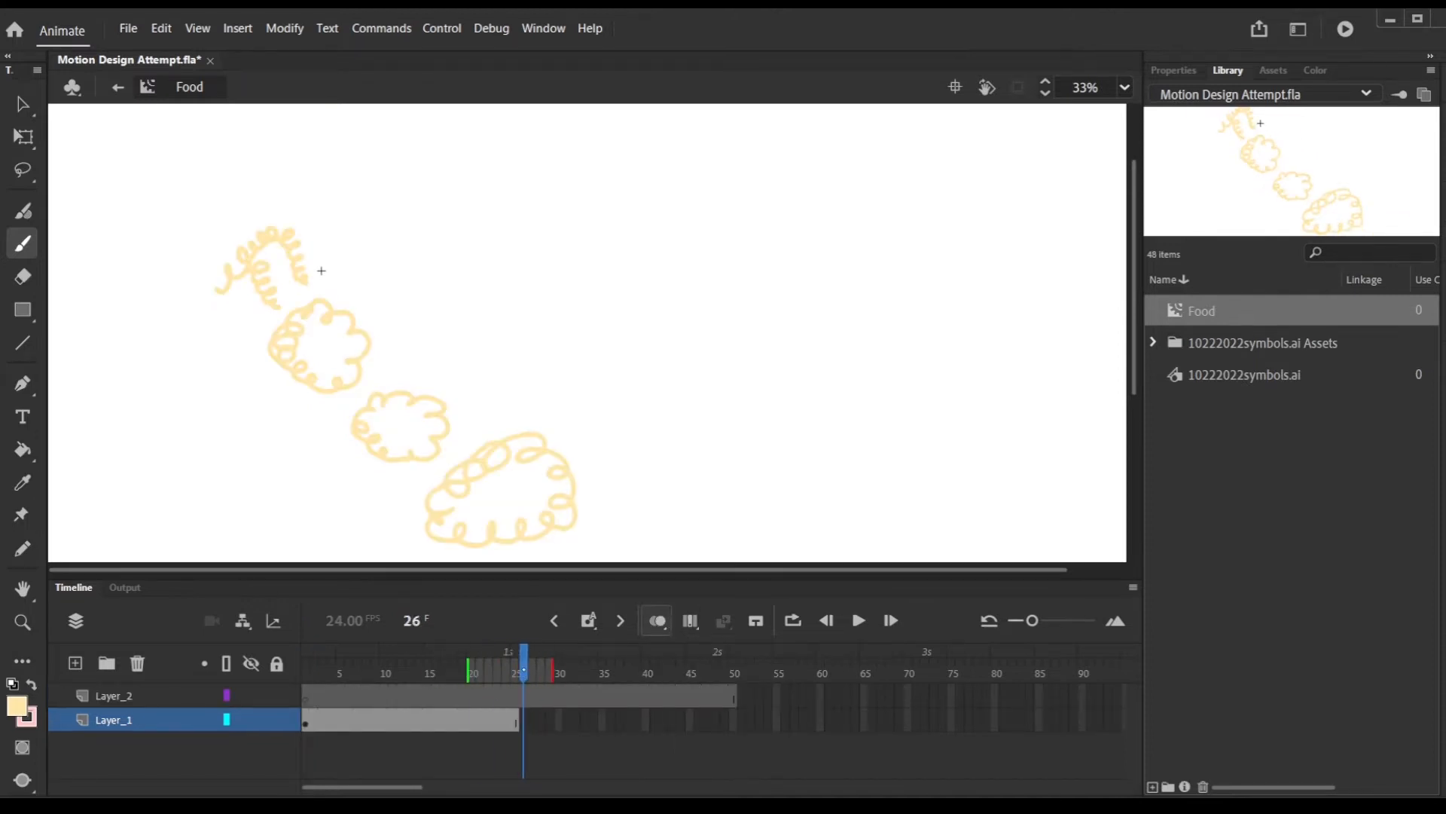
{"action": "left_click", "coordinate": [523, 697]}
{"action": "left_click_drag", "start_coordinate": [281, 226], "coordinate": [323, 288]}
{"action": "left_click_drag", "start_coordinate": [525, 667], "coordinate": [525, 666]}
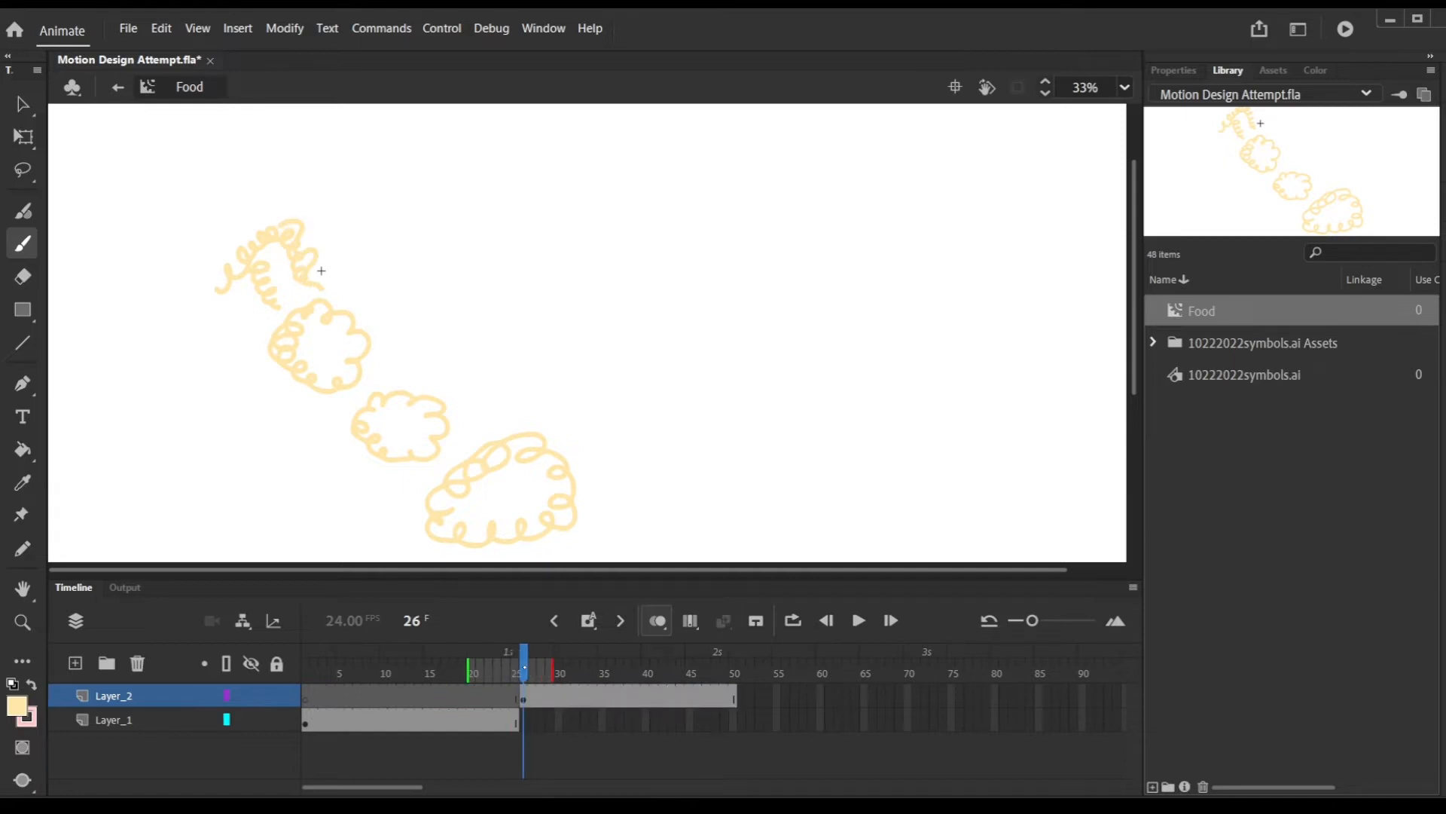
{"action": "right_click", "coordinate": [524, 697]}
{"action": "left_click", "coordinate": [635, 325]}
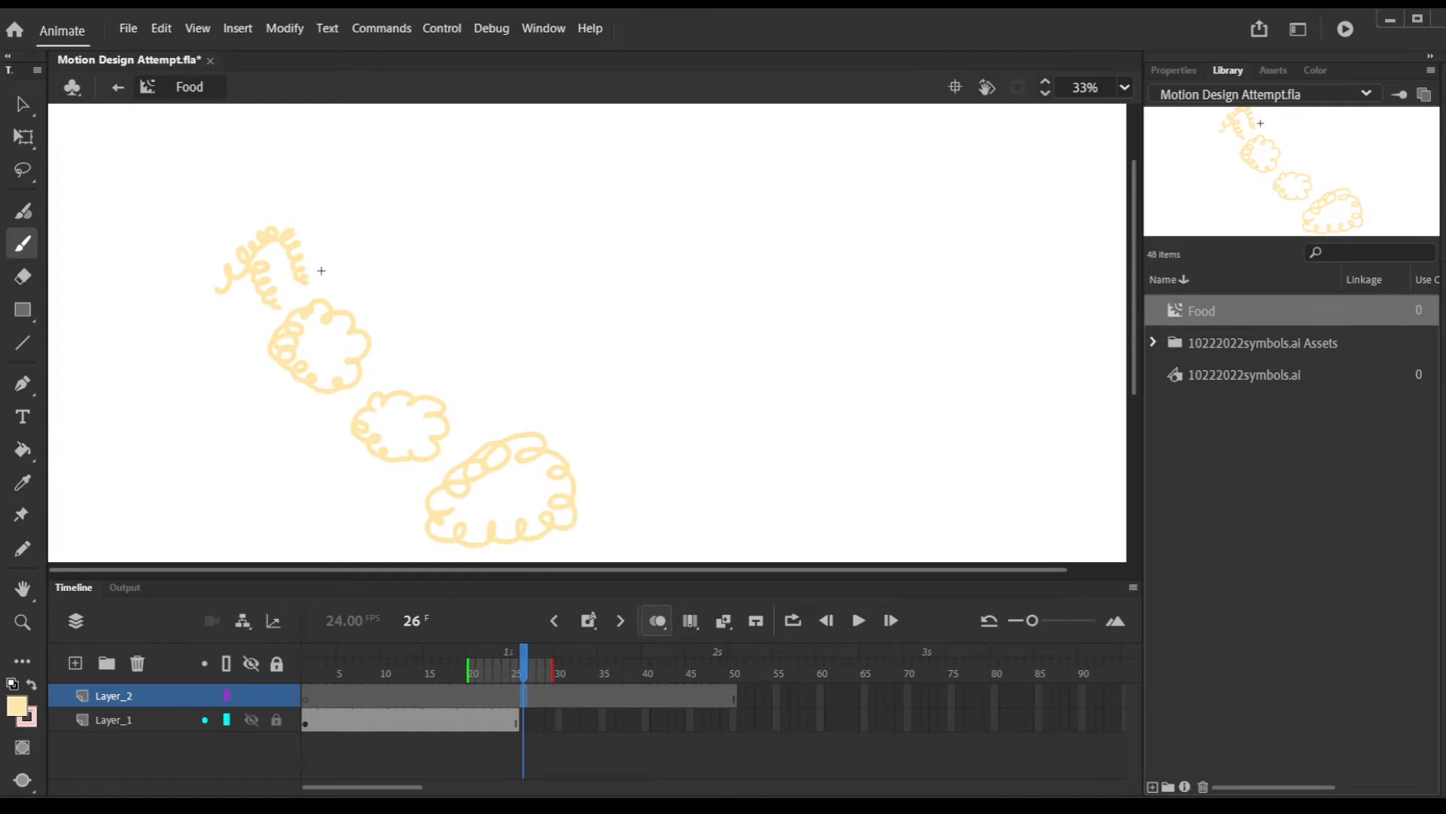
Draw a wavier version of the FOOD lettering over the onion skin at frame 26 of Layer_2 and play it back.
{"action": "left_click_drag", "start_coordinate": [286, 236], "coordinate": [207, 310]}
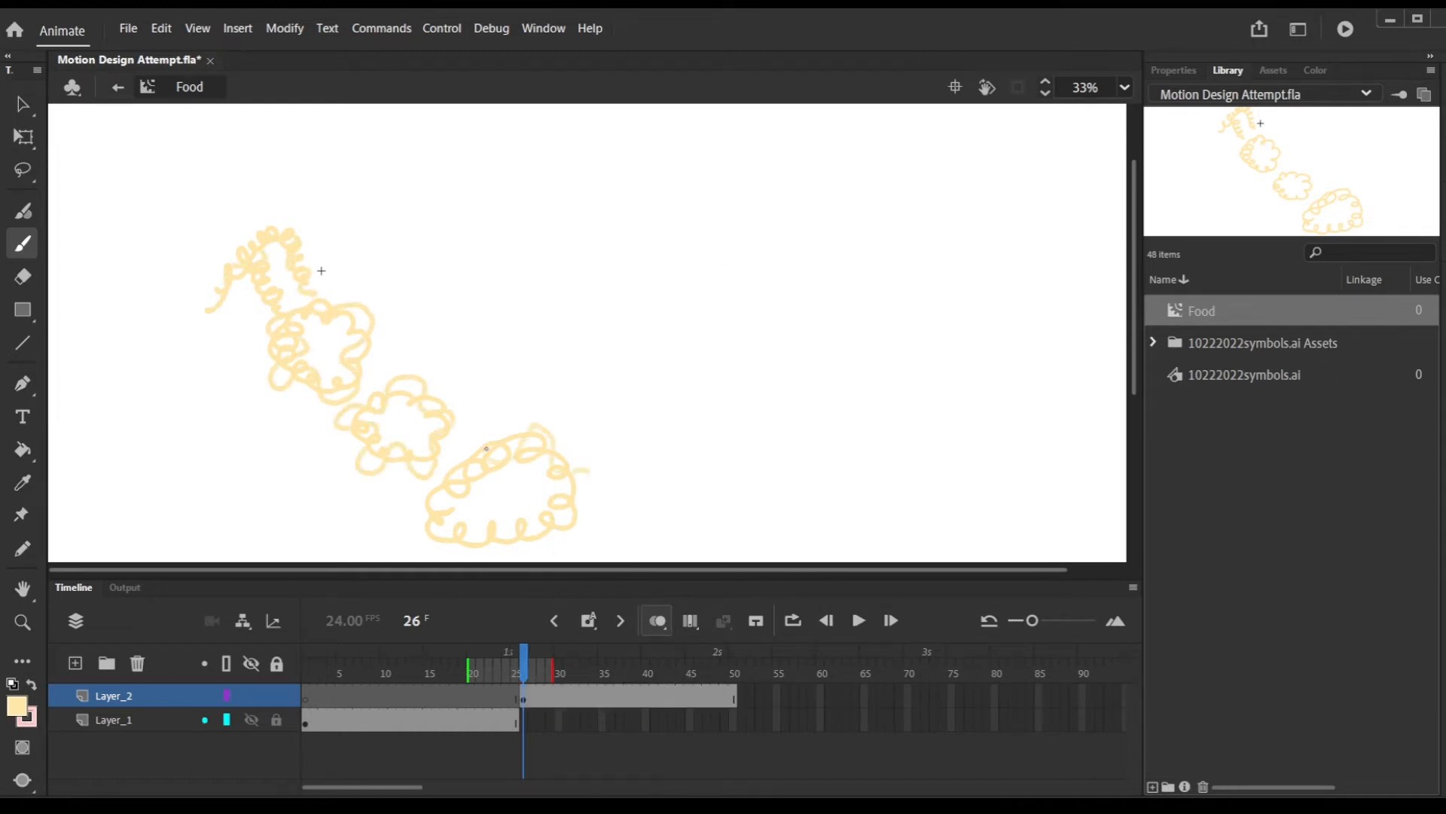
{"action": "left_click", "coordinate": [858, 620]}
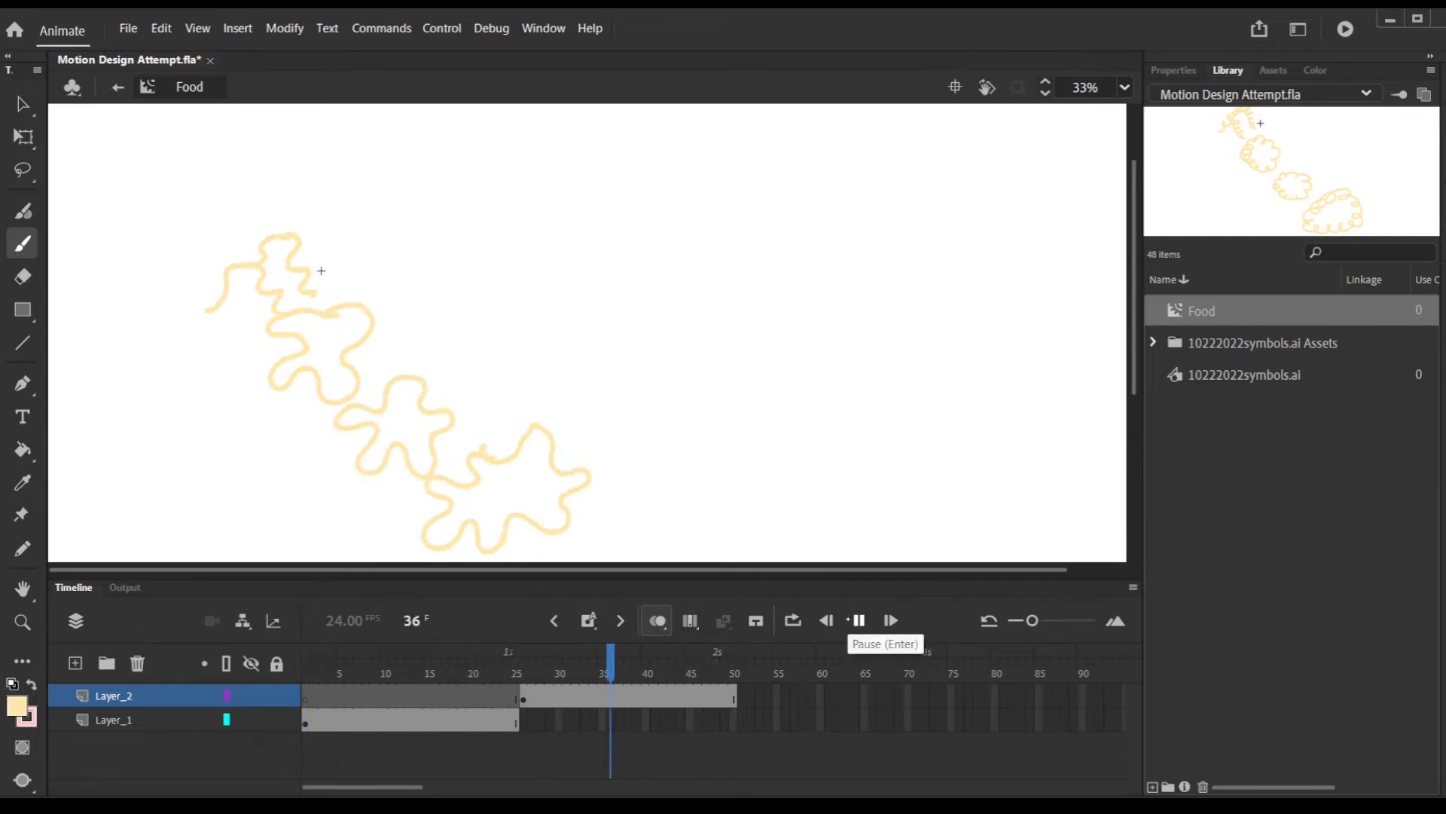
Add a third layer to the Food symbol and extend it to frame 74.
{"action": "right_click", "coordinate": [928, 697]}
{"action": "left_click", "coordinate": [75, 663]}
{"action": "right_click", "coordinate": [944, 697]}
{"action": "left_click", "coordinate": [1005, 235]}
{"action": "left_click", "coordinate": [924, 670]}
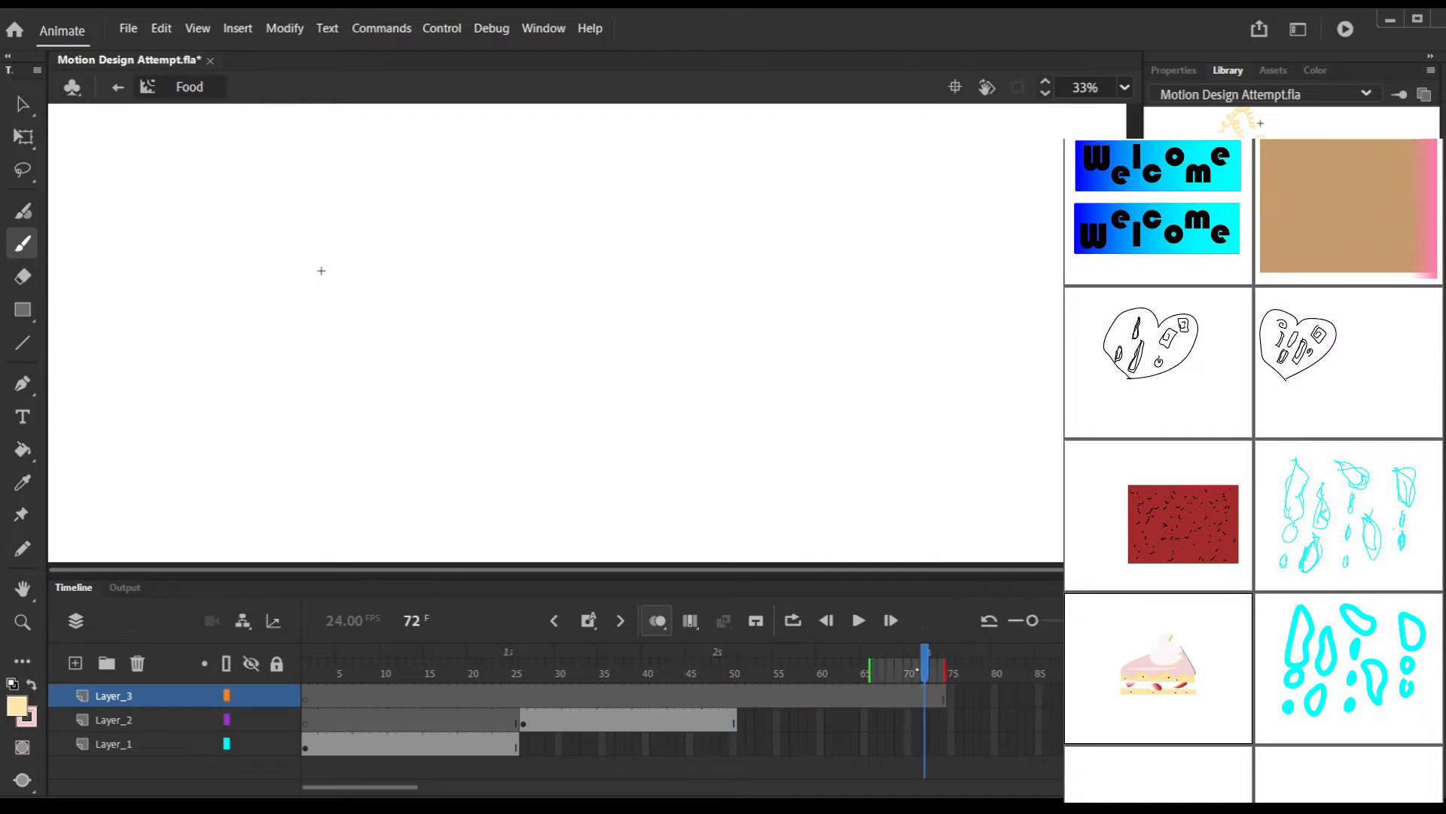
Insert a keyframe at frame 51 of Layer_3, draw a smoother FOOD lettering with fewer waves, and play it back.
{"action": "left_click", "coordinate": [741, 699]}
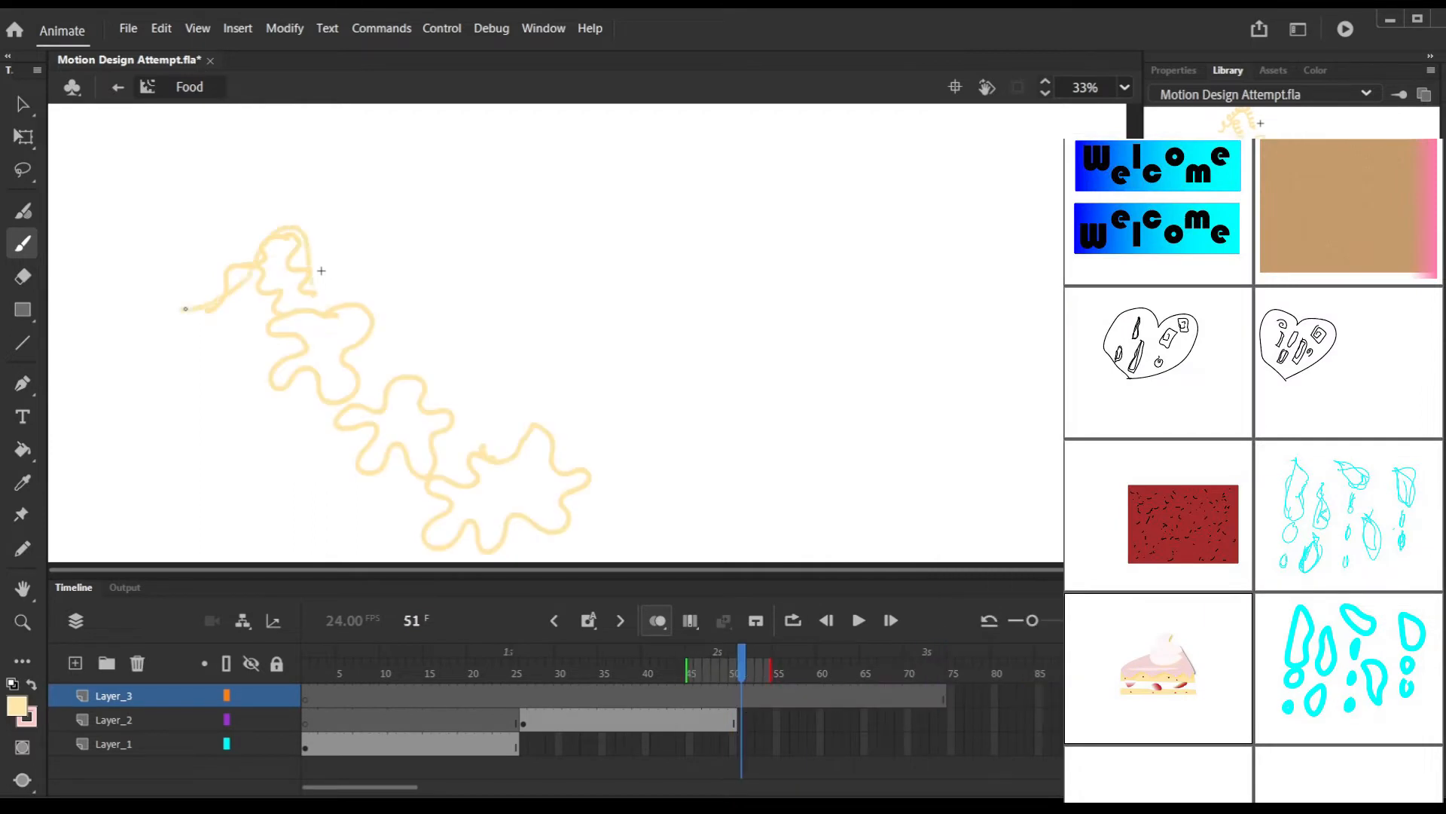
{"action": "key", "text": "F6"}
{"action": "left_click_drag", "start_coordinate": [312, 337], "coordinate": [313, 327]}
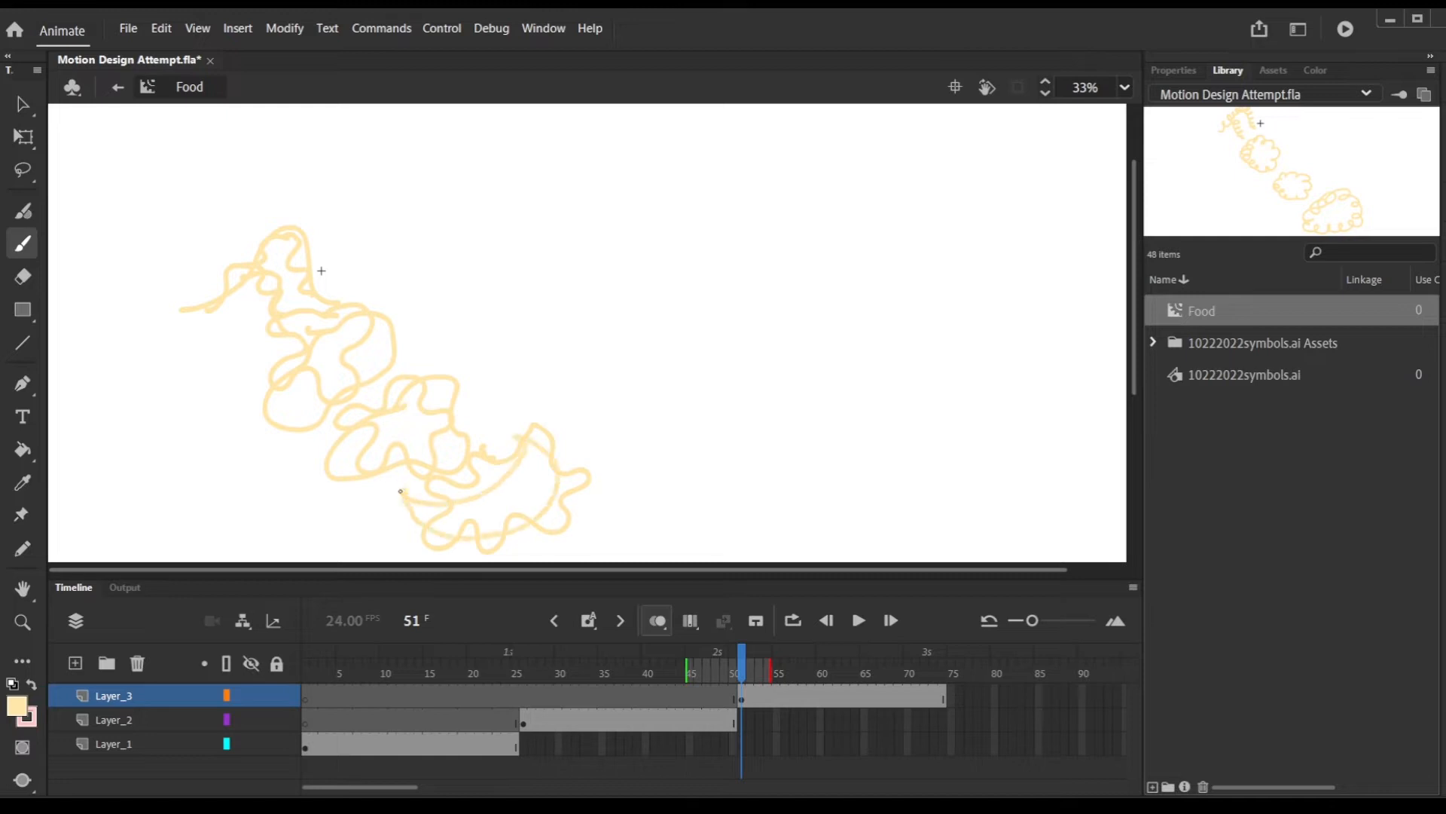
{"action": "key", "text": "Return"}
{"action": "left_click_drag", "start_coordinate": [384, 786], "coordinate": [438, 786]}
{"action": "right_click", "coordinate": [792, 697]}
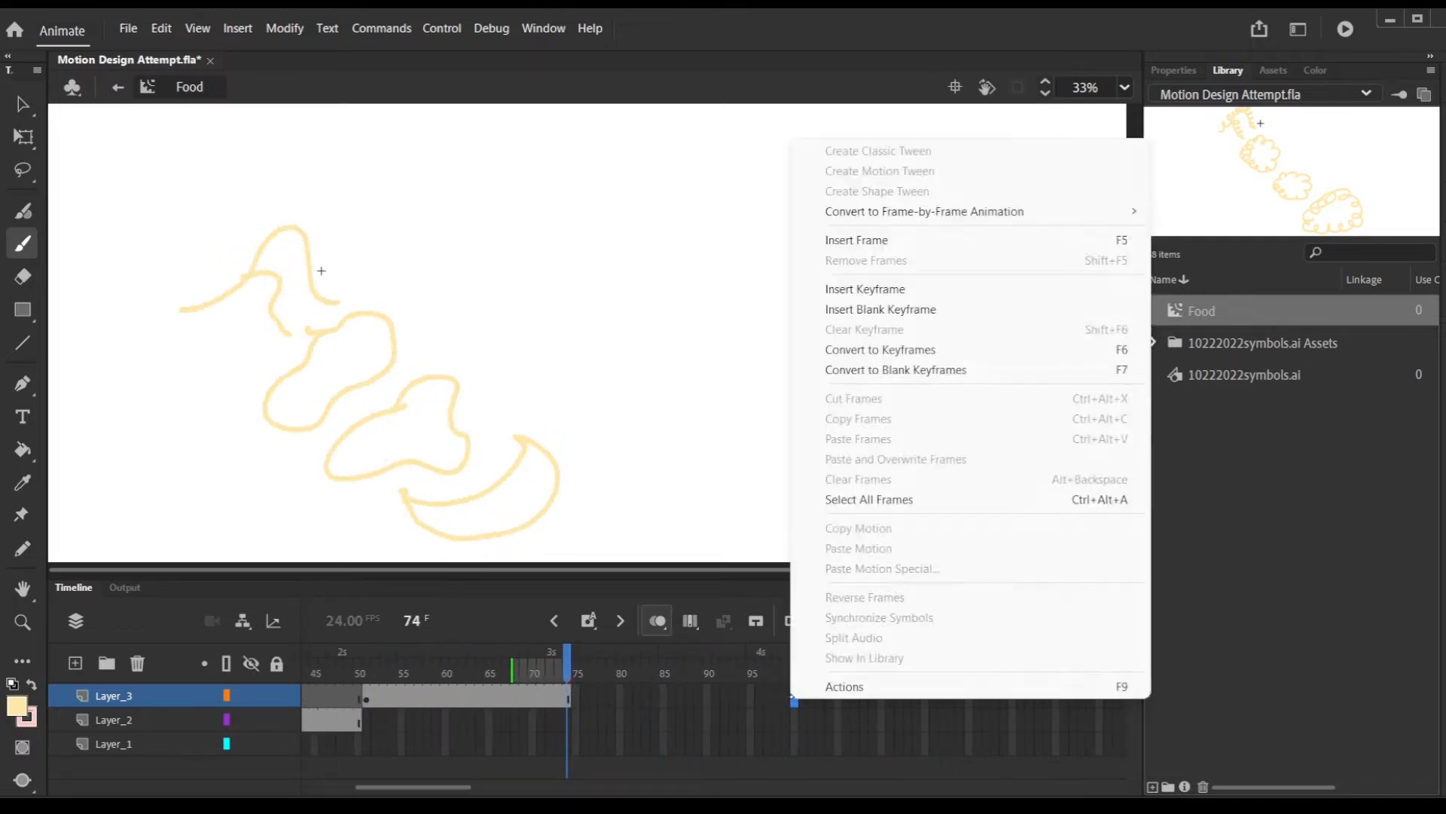
{"action": "left_click", "coordinate": [888, 290]}
{"action": "key", "text": "ctrl+z"}
Add a fourth layer to the Food symbol and extend it to frame 99.
{"action": "left_click", "coordinate": [76, 663]}
{"action": "right_click", "coordinate": [785, 694]}
{"action": "left_click", "coordinate": [940, 243]}
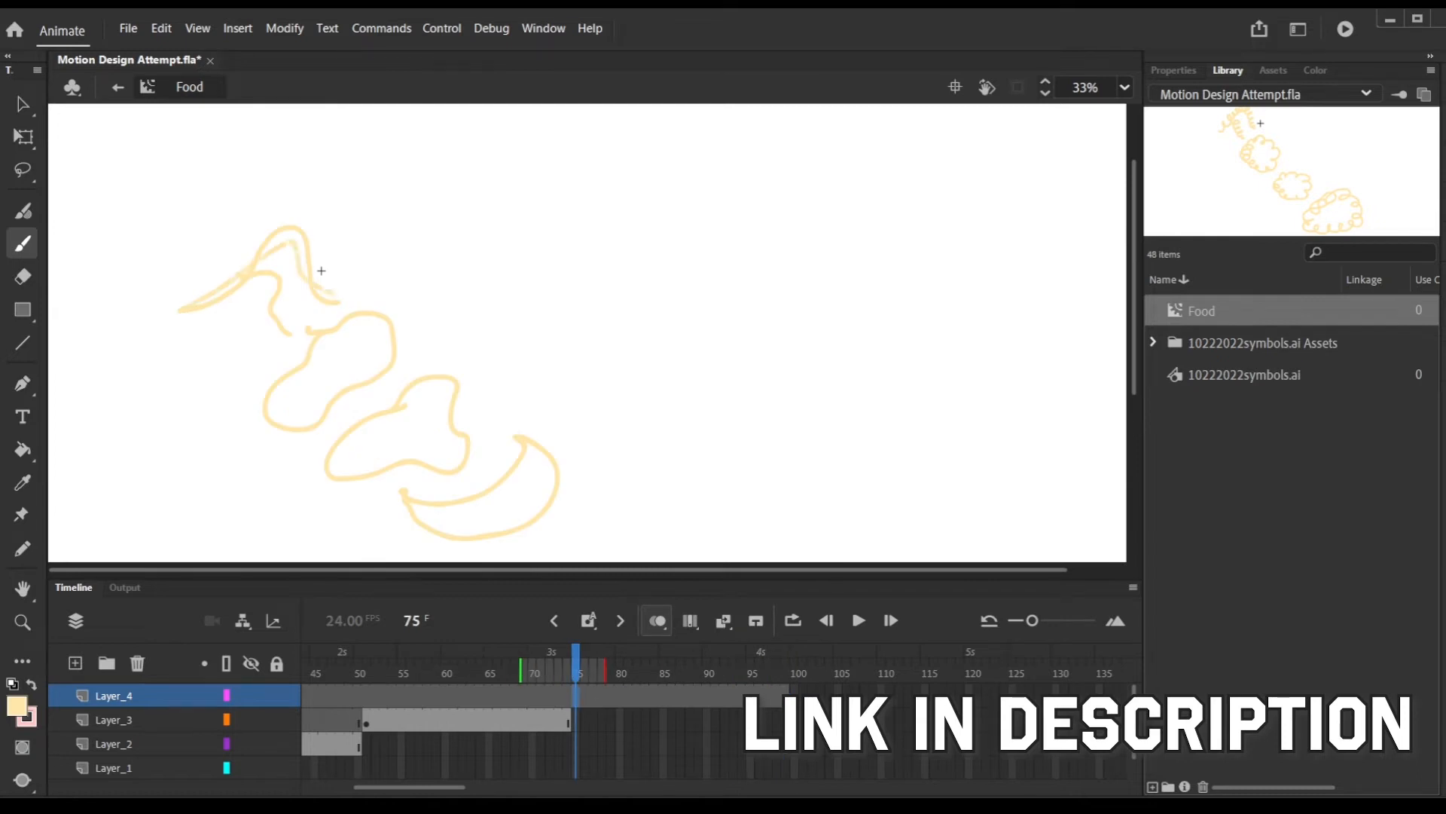
Insert a blank keyframe at frame 75 of Layer_4, draw the FOOD lettering in plain smooth strokes, and scrub through it.
{"action": "key", "text": "F7"}
{"action": "left_click_drag", "start_coordinate": [452, 385], "coordinate": [460, 388]}
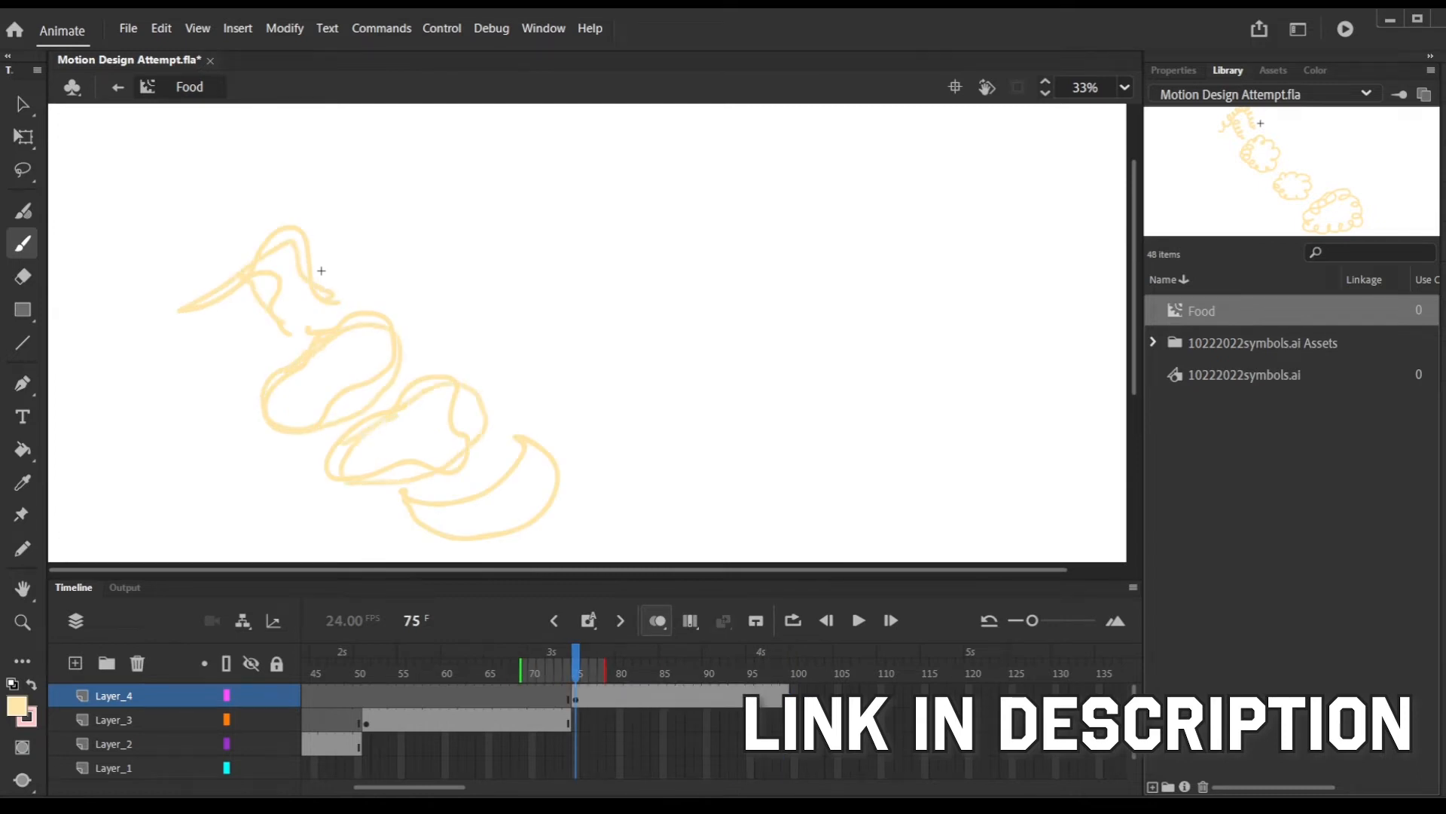
{"action": "left_click_drag", "start_coordinate": [406, 495], "coordinate": [410, 503]}
{"action": "mouse_move", "coordinate": [586, 659]}
{"action": "left_mouse_down"}
{"action": "mouse_move", "coordinate": [716, 659]}
{"action": "mouse_move", "coordinate": [515, 659]}
{"action": "mouse_move", "coordinate": [798, 730]}
{"action": "left_mouse_up"}
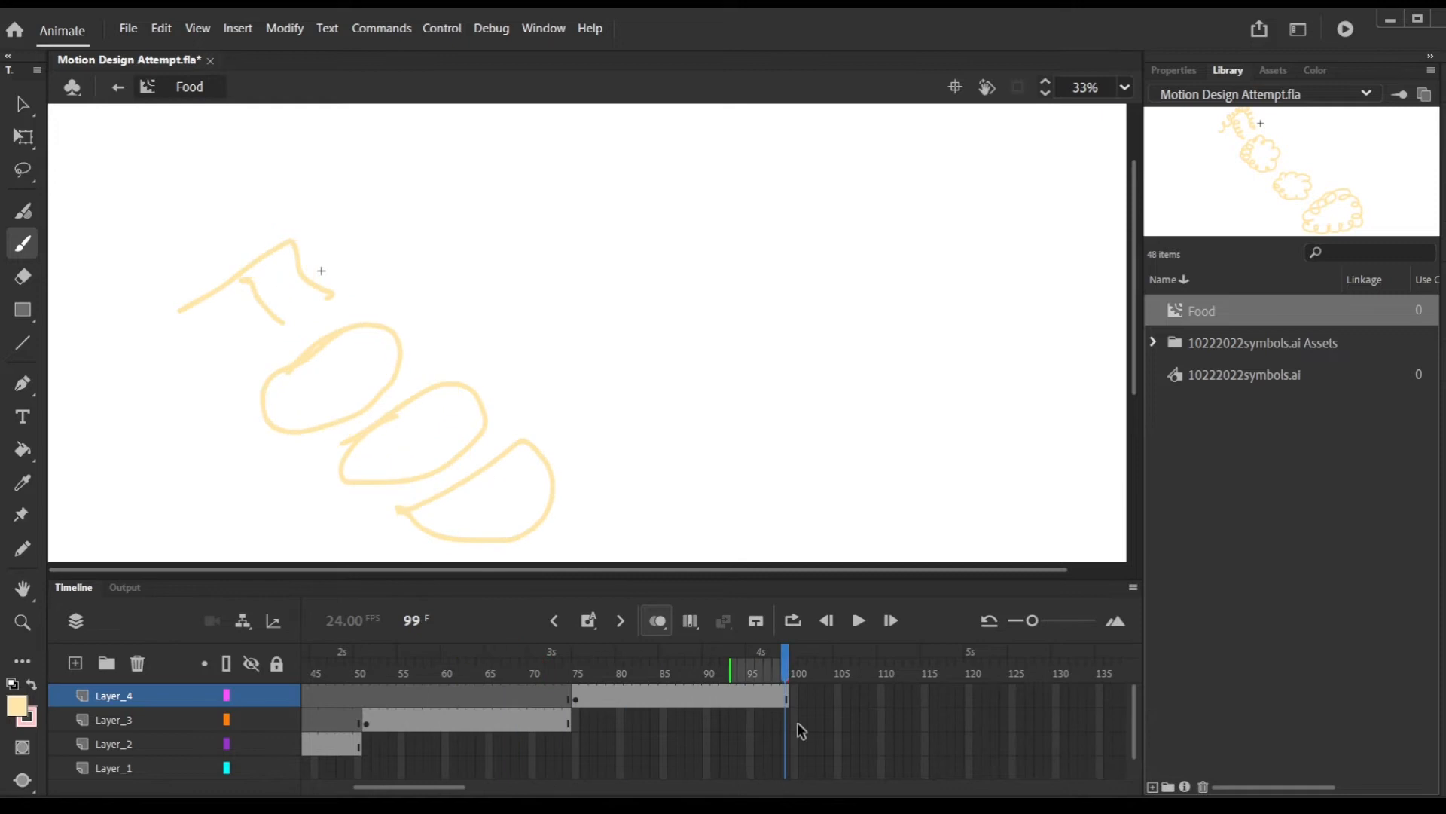
Save the document and return from the Food symbol to Scene 1.
{"action": "left_click", "coordinate": [129, 28]}
{"action": "left_click", "coordinate": [143, 203]}
{"action": "left_click", "coordinate": [118, 88]}
Place an instance of the Food symbol on the left part of the stage and scale it down.
{"action": "left_click_drag", "start_coordinate": [381, 335], "coordinate": [379, 324]}
{"action": "key", "text": "q"}
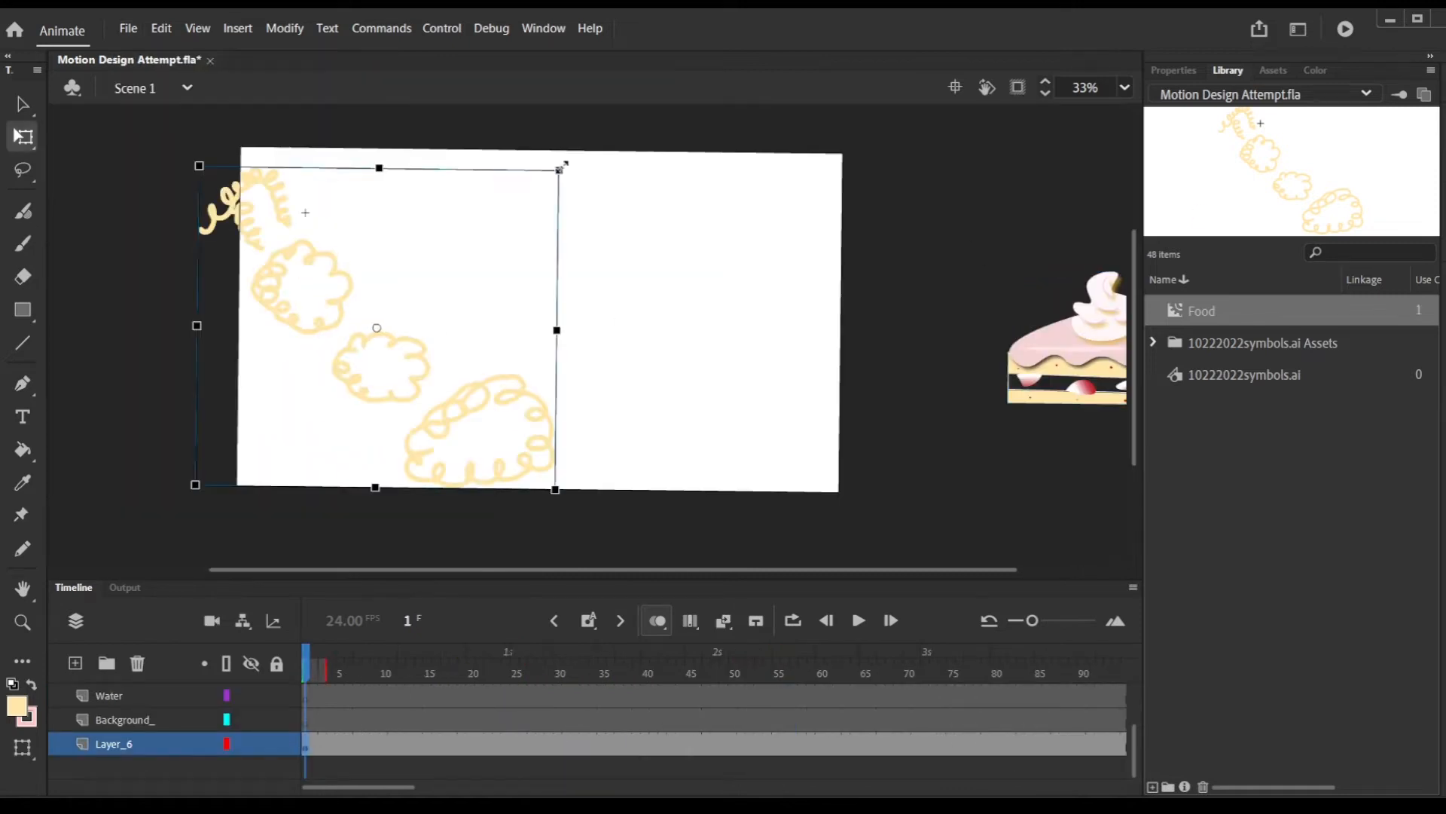
{"action": "left_click_drag", "start_coordinate": [558, 161], "coordinate": [419, 286]}
Test the movie to preview the animated Food symbol and close the preview.
{"action": "key", "text": "ctrl+Return"}
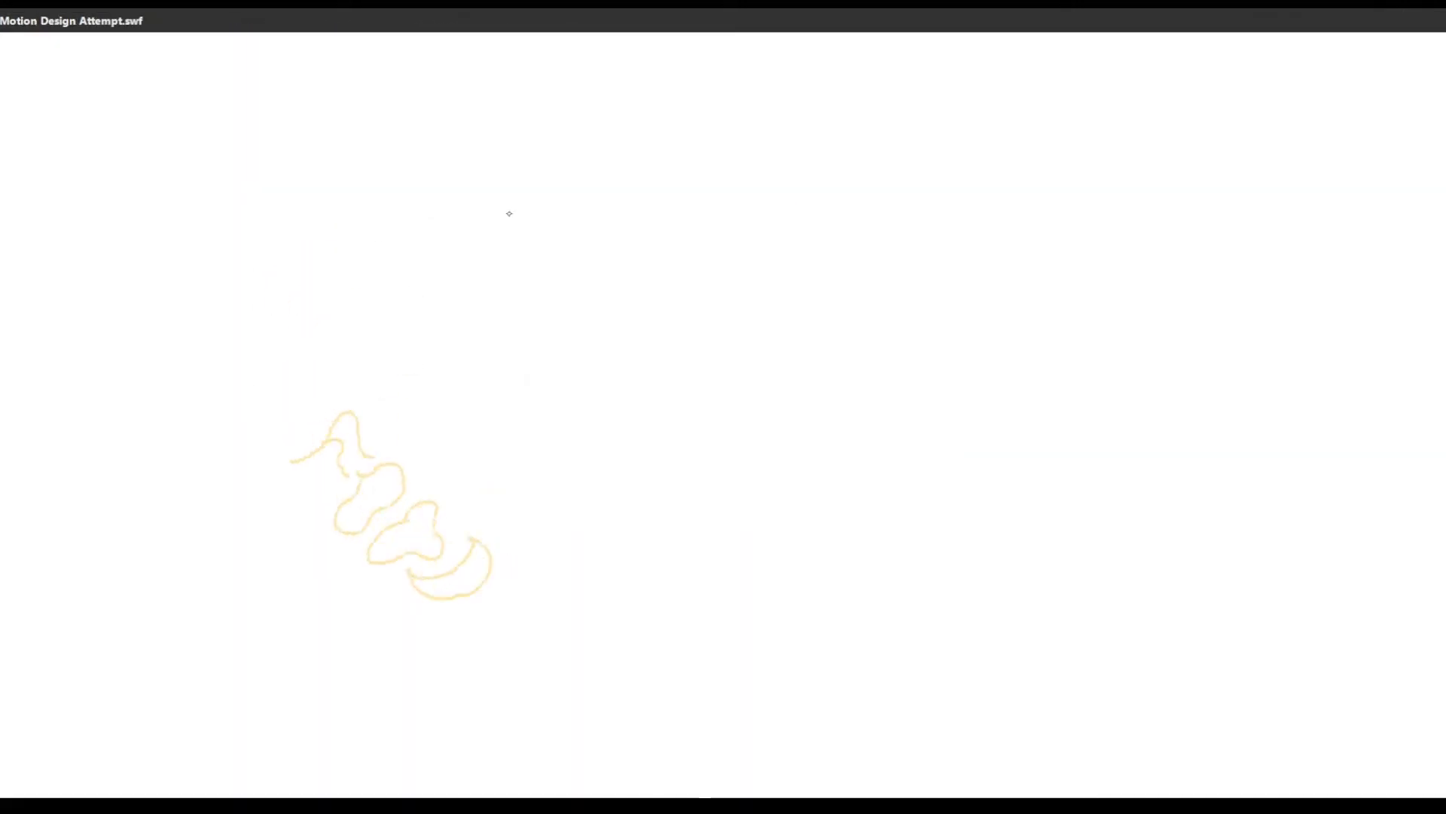
{"action": "left_click", "coordinate": [1433, 21]}
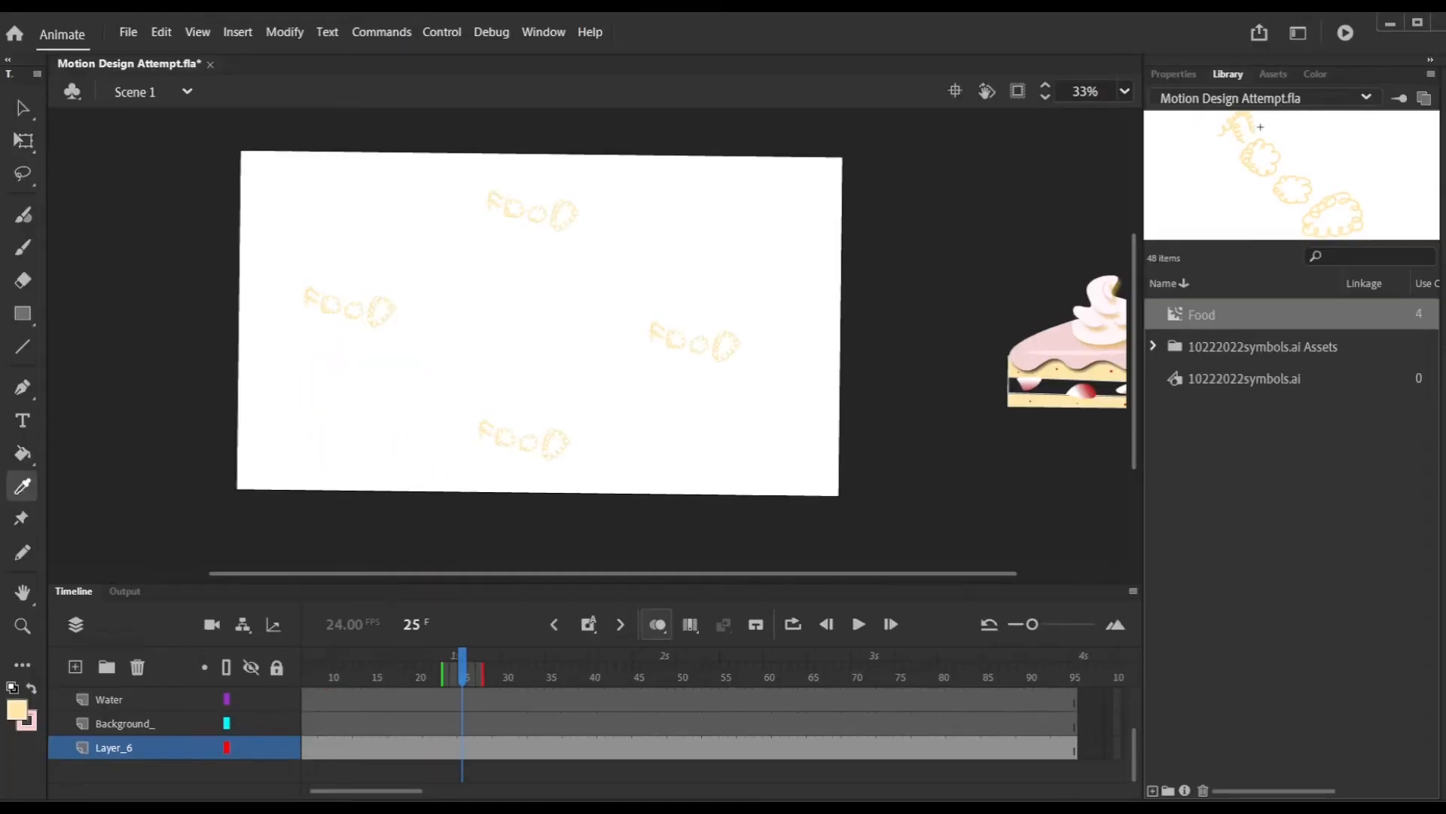
Draw a red splash outline with two small drops above it on the upper right part of the canvas at frame 25.
{"action": "key", "text": "k"}
{"action": "left_click", "coordinate": [23, 247]}
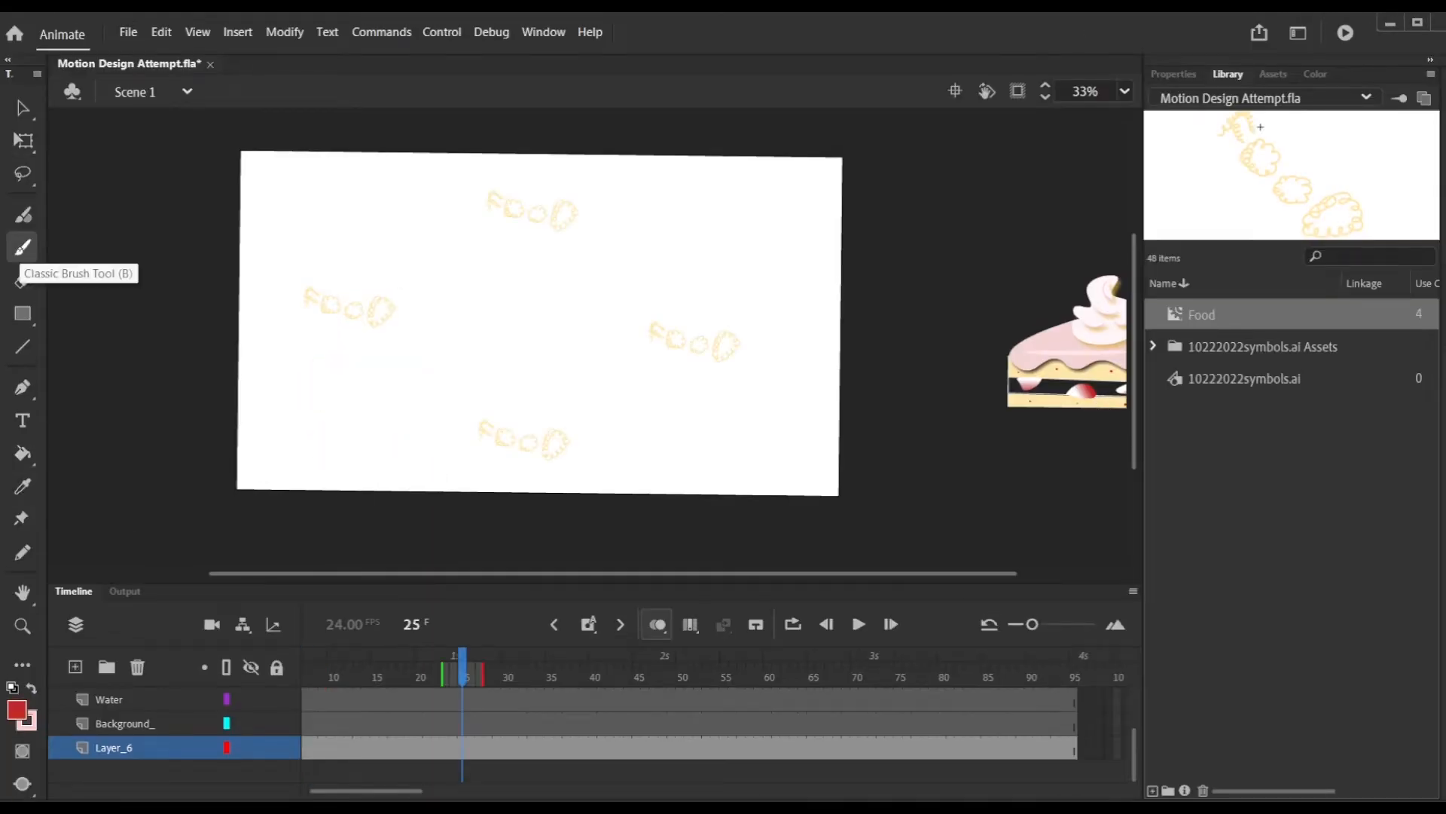
{"action": "mouse_move", "coordinate": [618, 263]}
{"action": "left_mouse_down"}
{"action": "mouse_move", "coordinate": [613, 298]}
{"action": "mouse_move", "coordinate": [690, 245]}
{"action": "mouse_move", "coordinate": [658, 195]}
{"action": "mouse_move", "coordinate": [622, 268]}
{"action": "mouse_move", "coordinate": [715, 223]}
{"action": "mouse_move", "coordinate": [649, 212]}
{"action": "left_mouse_up"}
{"action": "key", "text": "ctrl+z"}
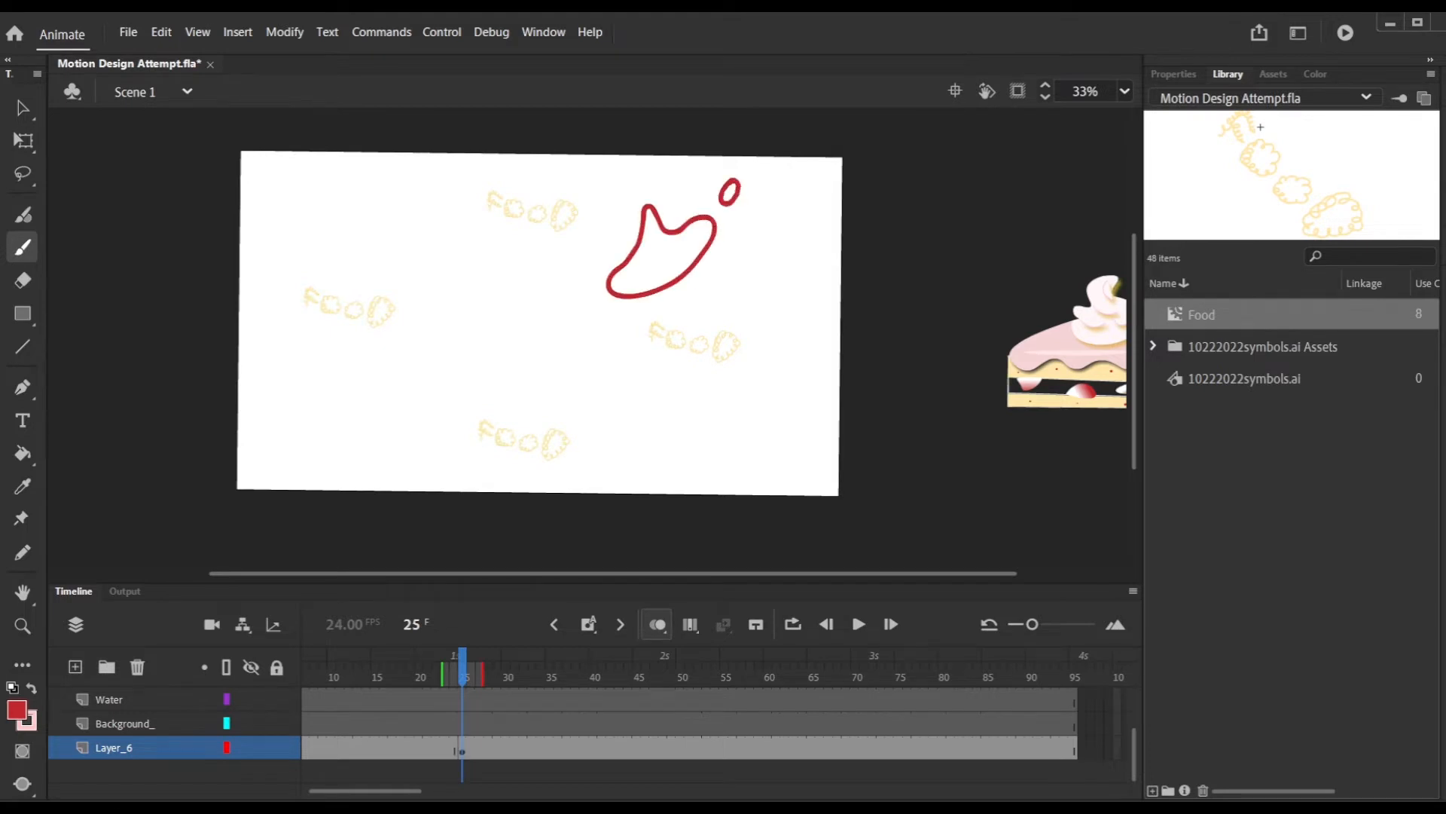
Convert the red splash drawing into a Movie Clip symbol named Waterdrops.
{"action": "key", "text": "v"}
{"action": "left_click_drag", "start_coordinate": [607, 133], "coordinate": [754, 315]}
{"action": "right_click", "coordinate": [703, 254]}
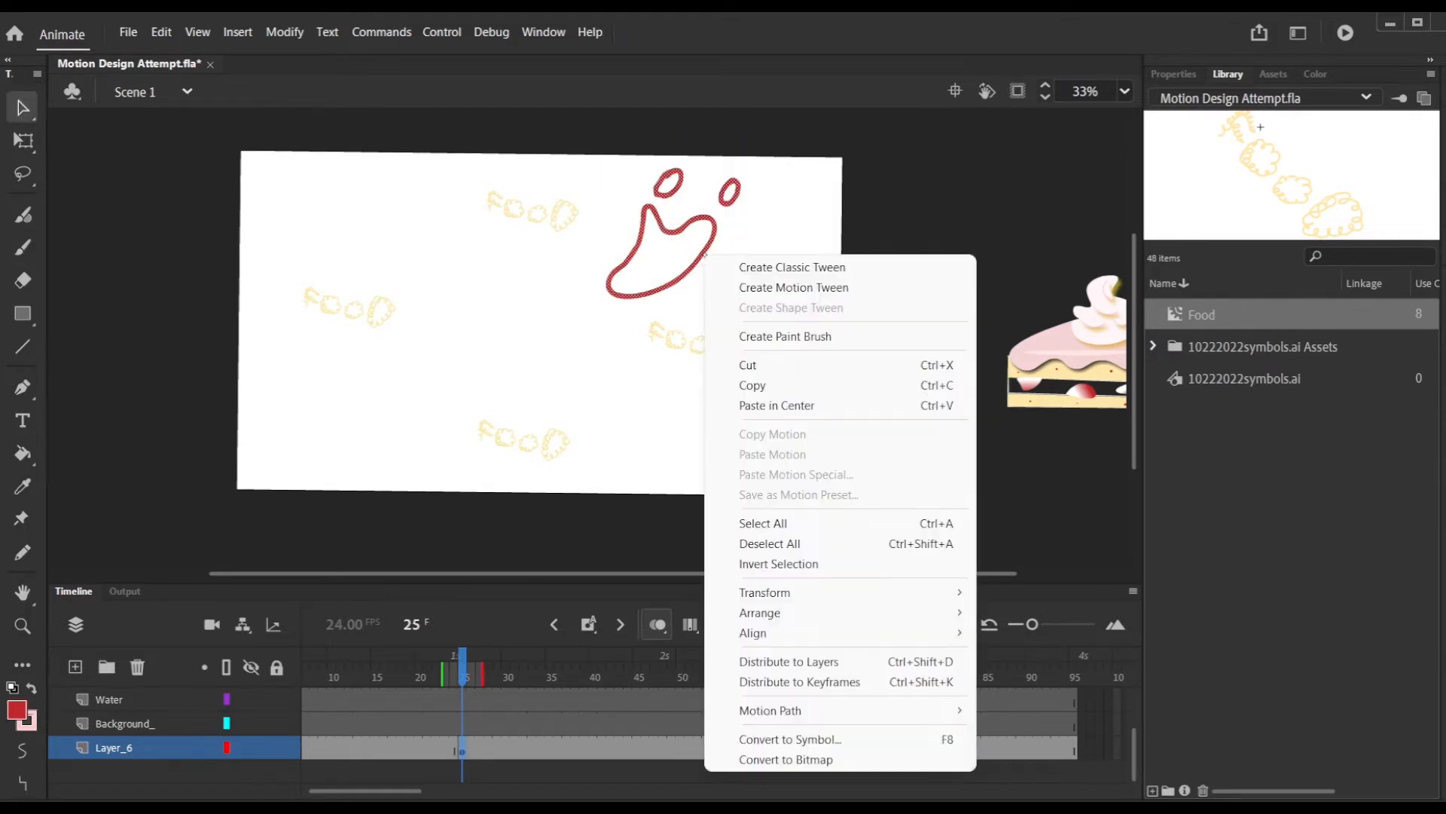
{"action": "left_click", "coordinate": [822, 736]}
{"action": "type", "text": "Waterdrops"}
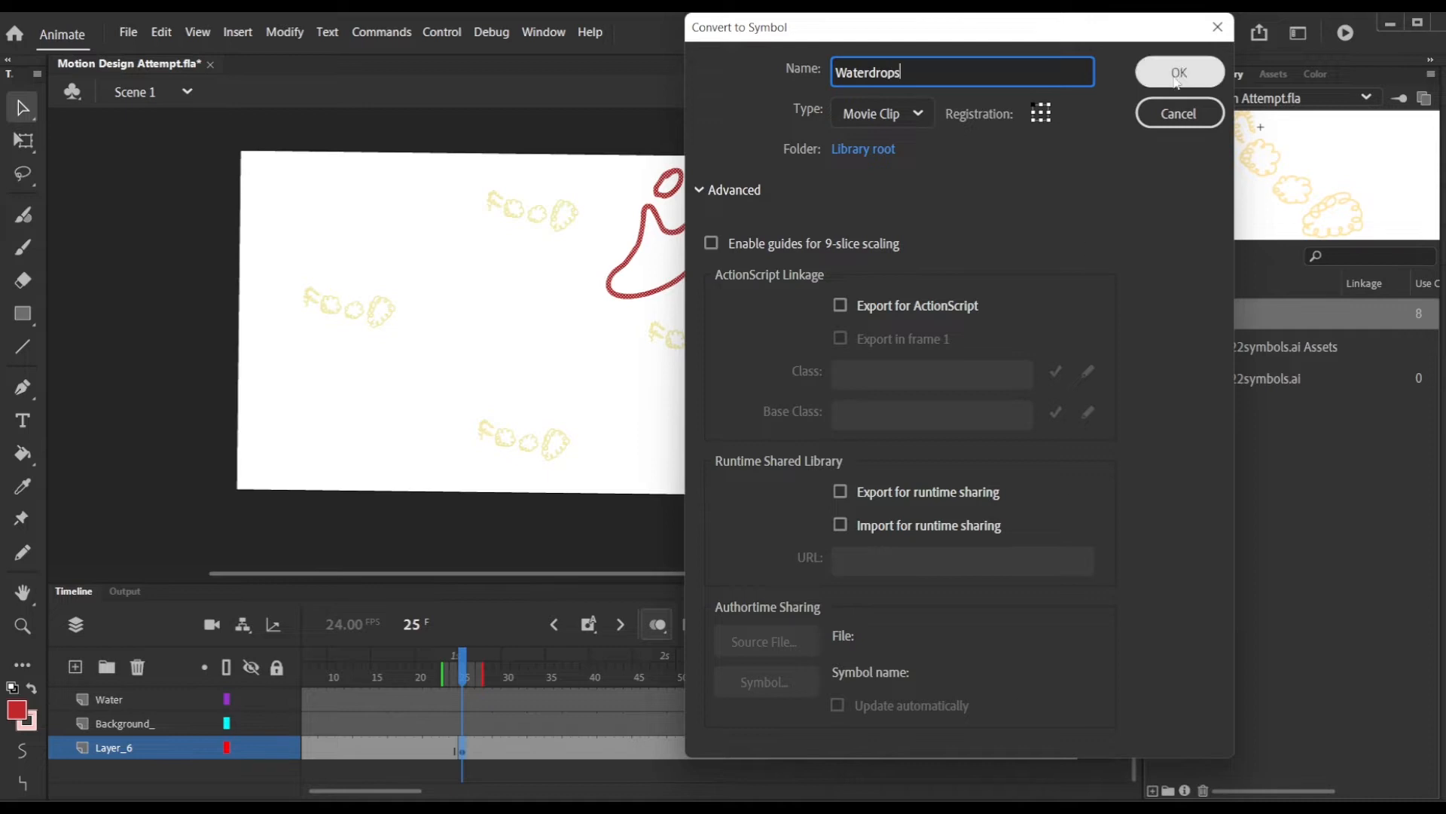
{"action": "left_click", "coordinate": [1180, 72]}
Open the Waterdrops symbol for editing and draw four progressively smaller drops above the splash in two trails.
{"action": "double_click", "coordinate": [1235, 315]}
{"action": "left_click", "coordinate": [1361, 322]}
{"action": "double_click", "coordinate": [1337, 211]}
{"action": "scroll", "coordinate": [588, 336], "scroll_direction": "down", "scroll_amount": 4}
{"action": "scroll", "coordinate": [587, 337], "scroll_direction": "down", "scroll_amount": 1}
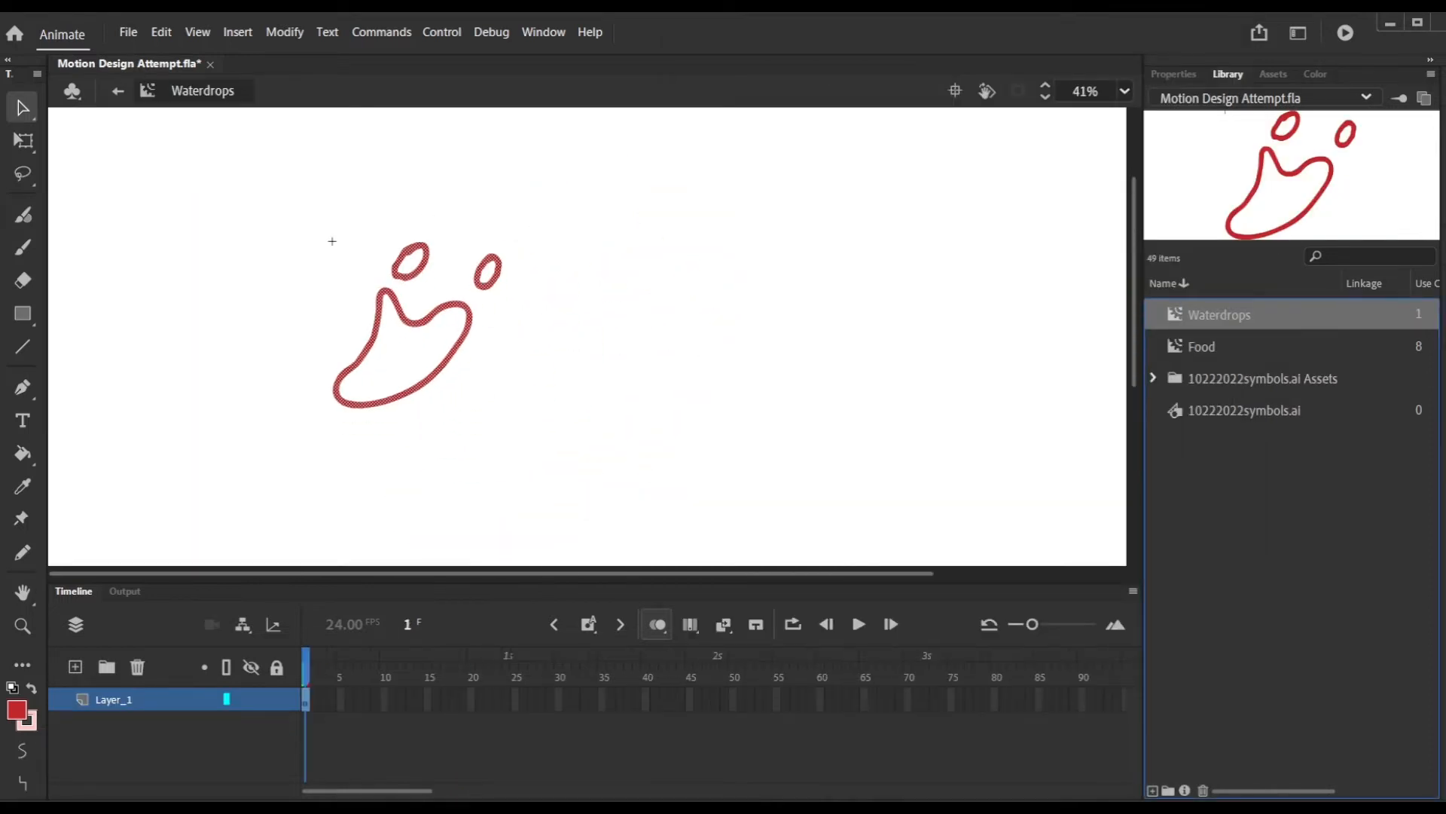
{"action": "left_click", "coordinate": [587, 337]}
{"action": "left_click", "coordinate": [23, 247]}
{"action": "left_click_drag", "start_coordinate": [451, 195], "coordinate": [510, 223]}
{"action": "left_click_drag", "start_coordinate": [469, 162], "coordinate": [534, 195]}
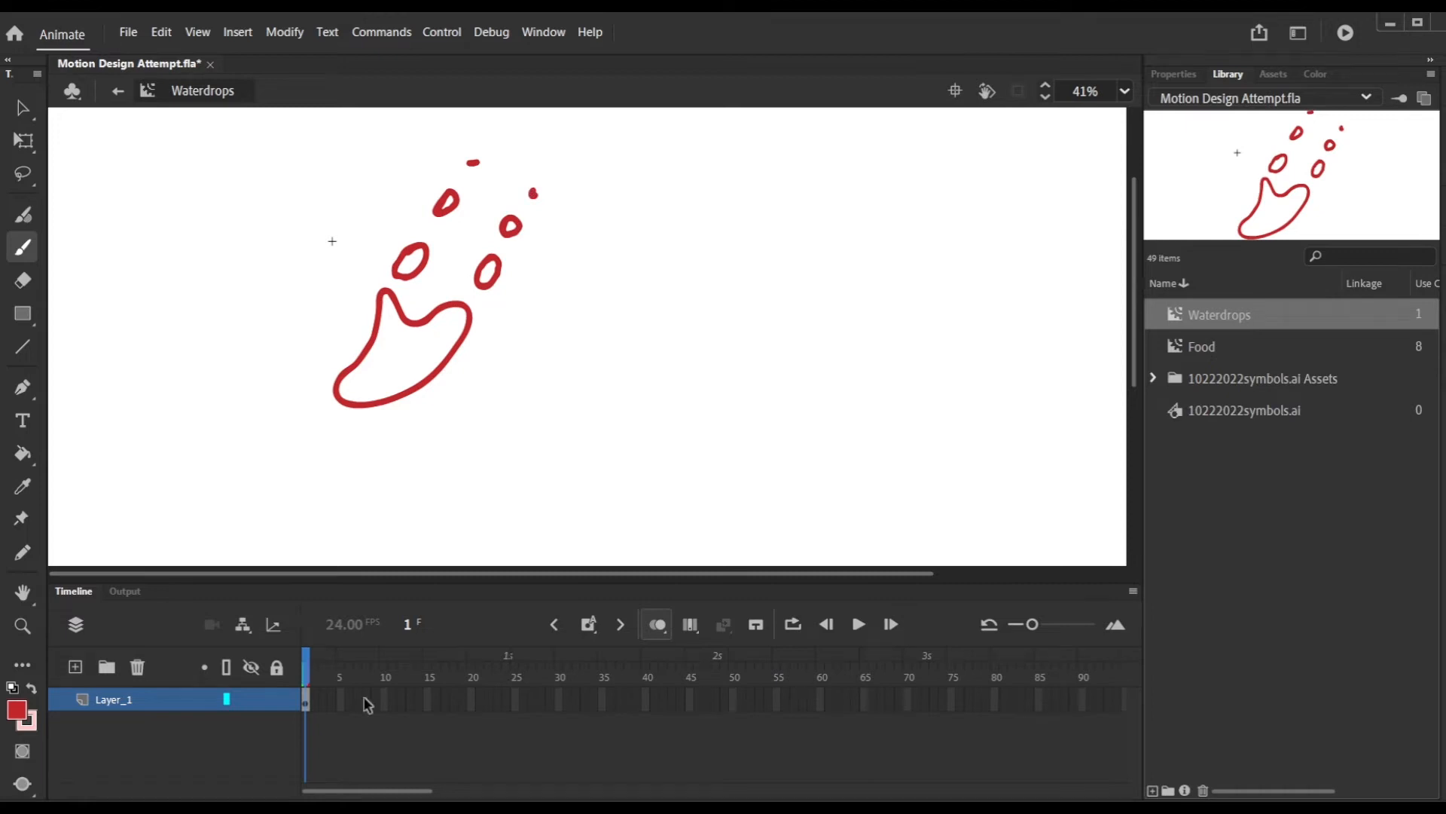
Extend Layer_1 to frame 105, return to the first frame and add a new layer above it.
{"action": "scroll", "coordinate": [366, 705], "scroll_direction": "right", "scroll_amount": 5}
{"action": "right_click", "coordinate": [676, 696]}
{"action": "left_click", "coordinate": [801, 223]}
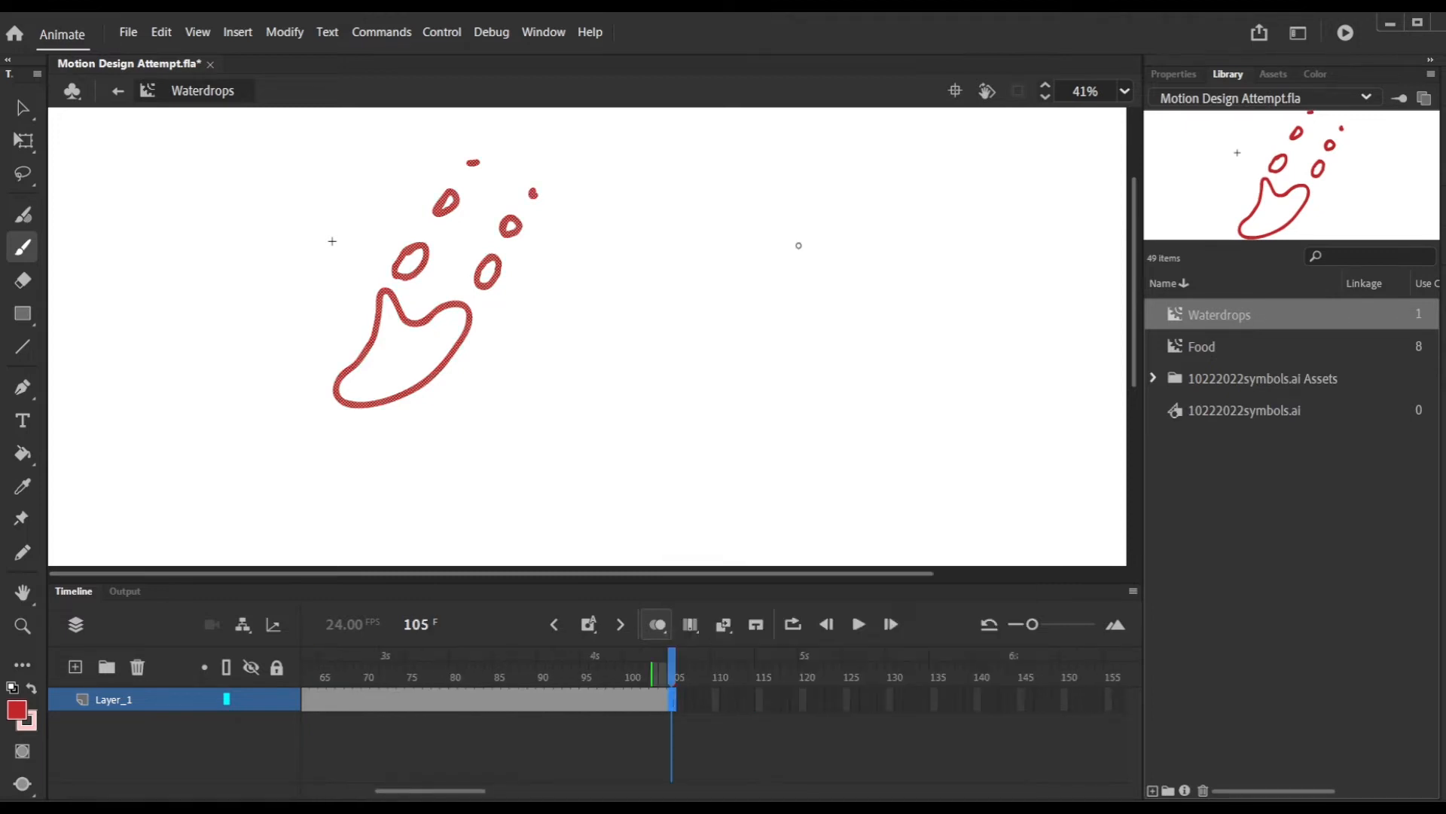
{"action": "key", "text": "shift+comma"}
{"action": "left_click", "coordinate": [75, 667]}
Duplicate the whole splash drawing to its right and flip the copy horizontally.
{"action": "left_click", "coordinate": [23, 107]}
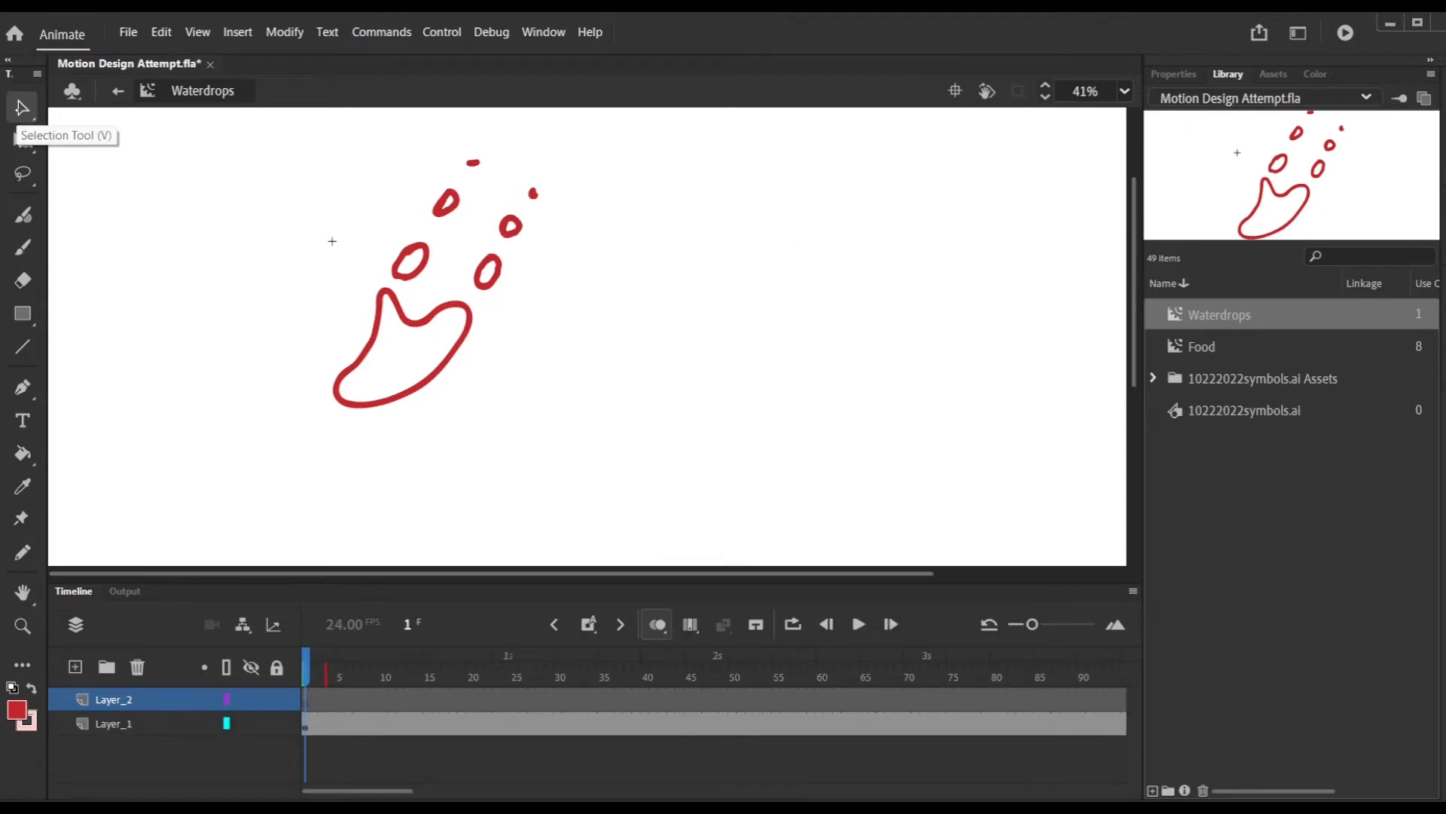
{"action": "left_click_drag", "start_coordinate": [212, 124], "coordinate": [635, 453]}
{"action": "left_click_drag", "start_coordinate": [460, 341], "coordinate": [740, 363]}
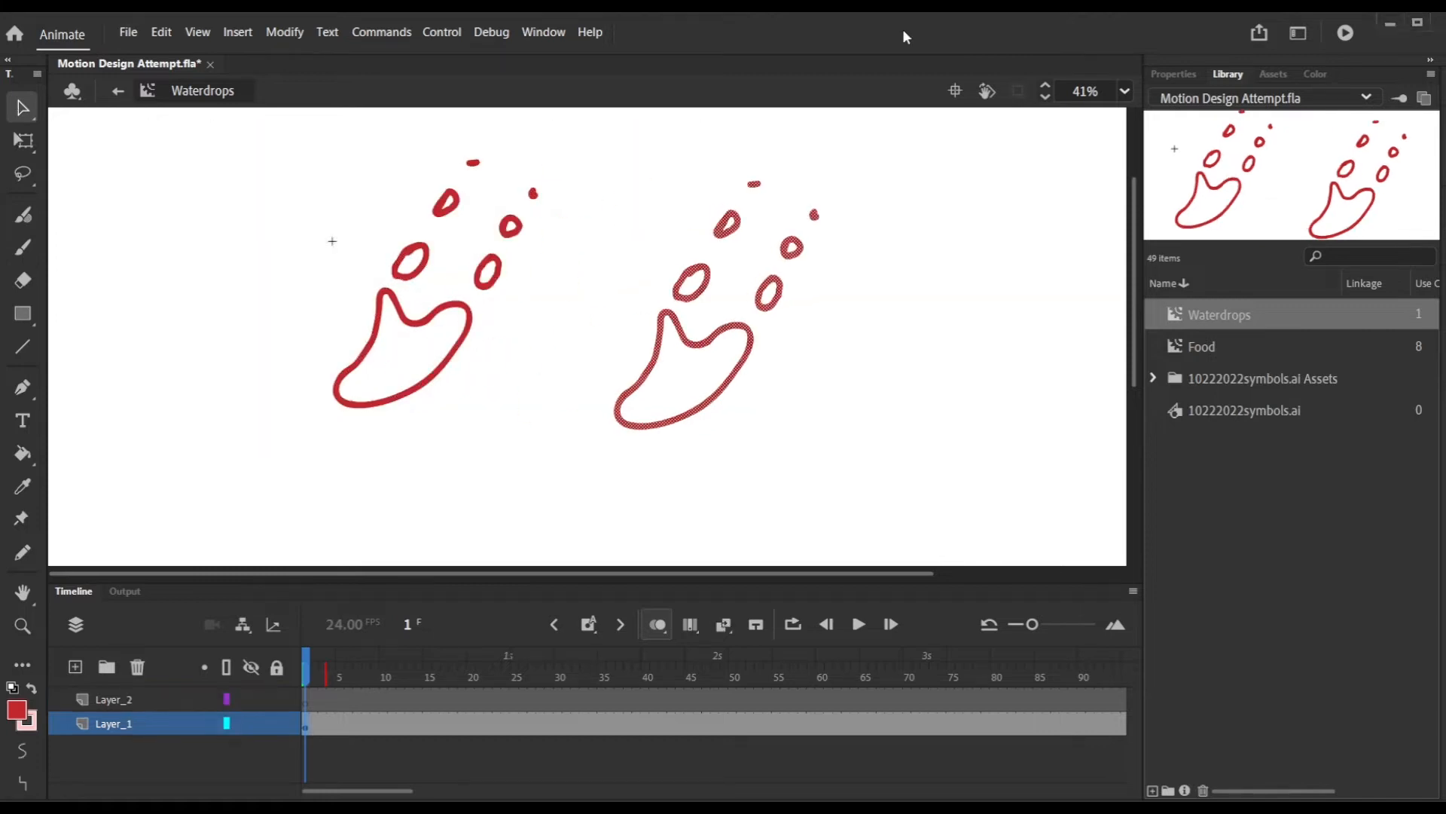
{"action": "left_click", "coordinate": [285, 32]}
{"action": "mouse_move", "coordinate": [361, 281]}
{"action": "left_click", "coordinate": [617, 552]}
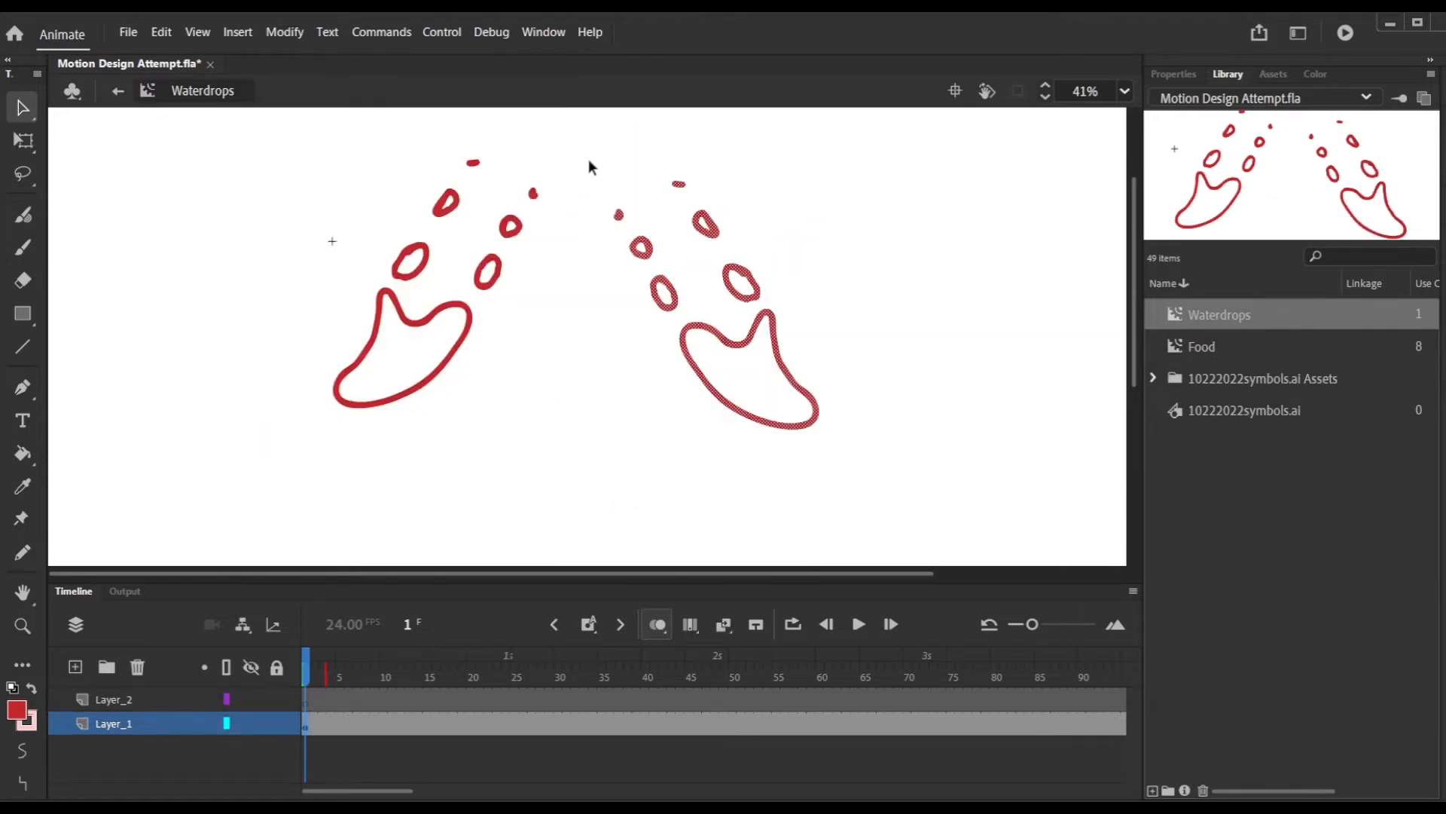
Move the flipped splash to the left side and the original splash to the right, leaving a wide gap between them.
{"action": "left_click_drag", "start_coordinate": [589, 160], "coordinate": [283, 371]}
{"action": "left_click_drag", "start_coordinate": [387, 131], "coordinate": [325, 313]}
{"action": "left_click_drag", "start_coordinate": [310, 154], "coordinate": [565, 451]}
{"action": "left_click_drag", "start_coordinate": [499, 266], "coordinate": [797, 284]}
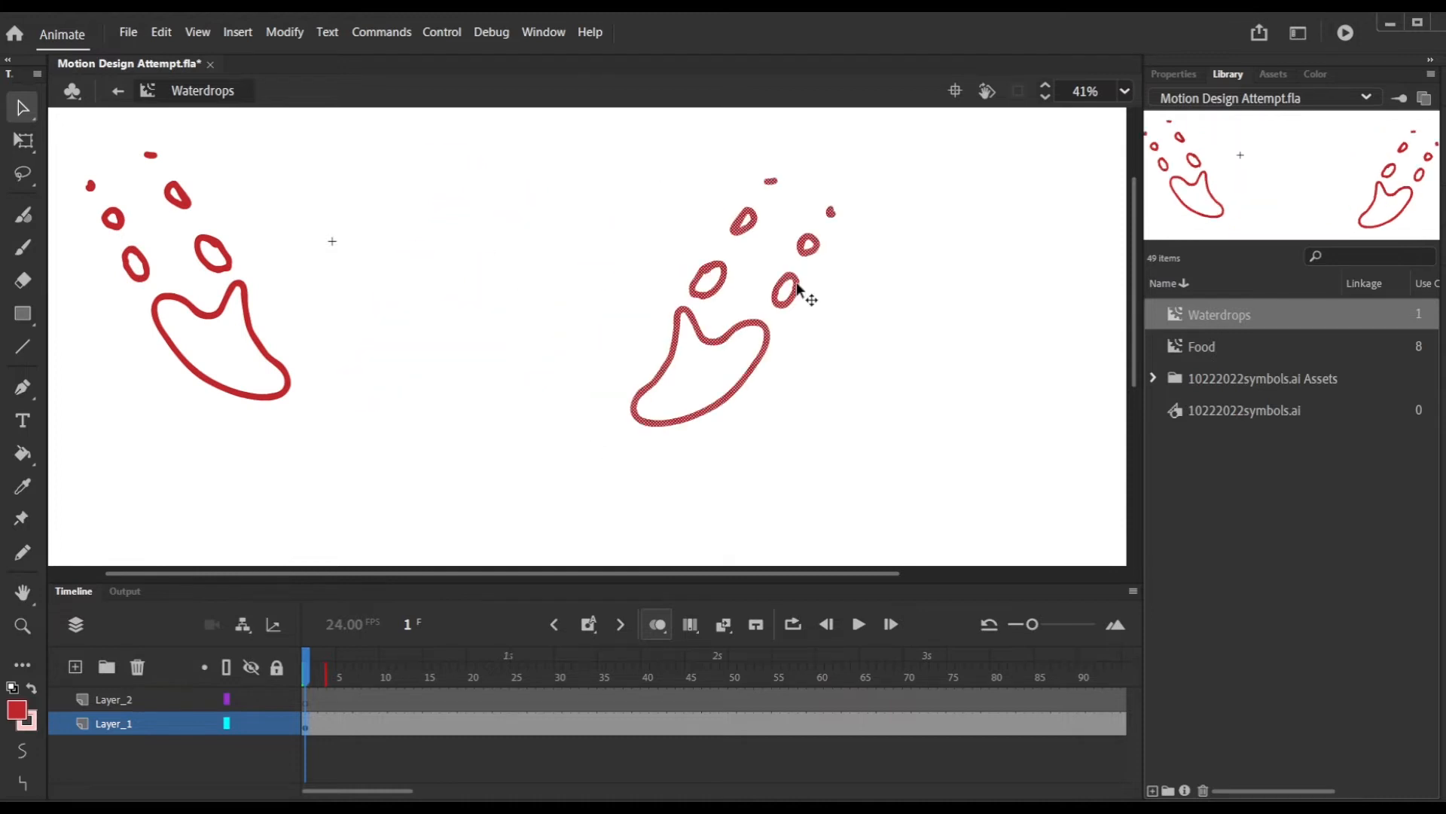
Insert a keyframe at frame 4 of Layer_1 and stretch the left splash shape longer, shifting it down and to the right.
{"action": "scroll", "coordinate": [959, 274], "scroll_direction": "down", "scroll_amount": 2}
{"action": "left_click", "coordinate": [959, 274]}
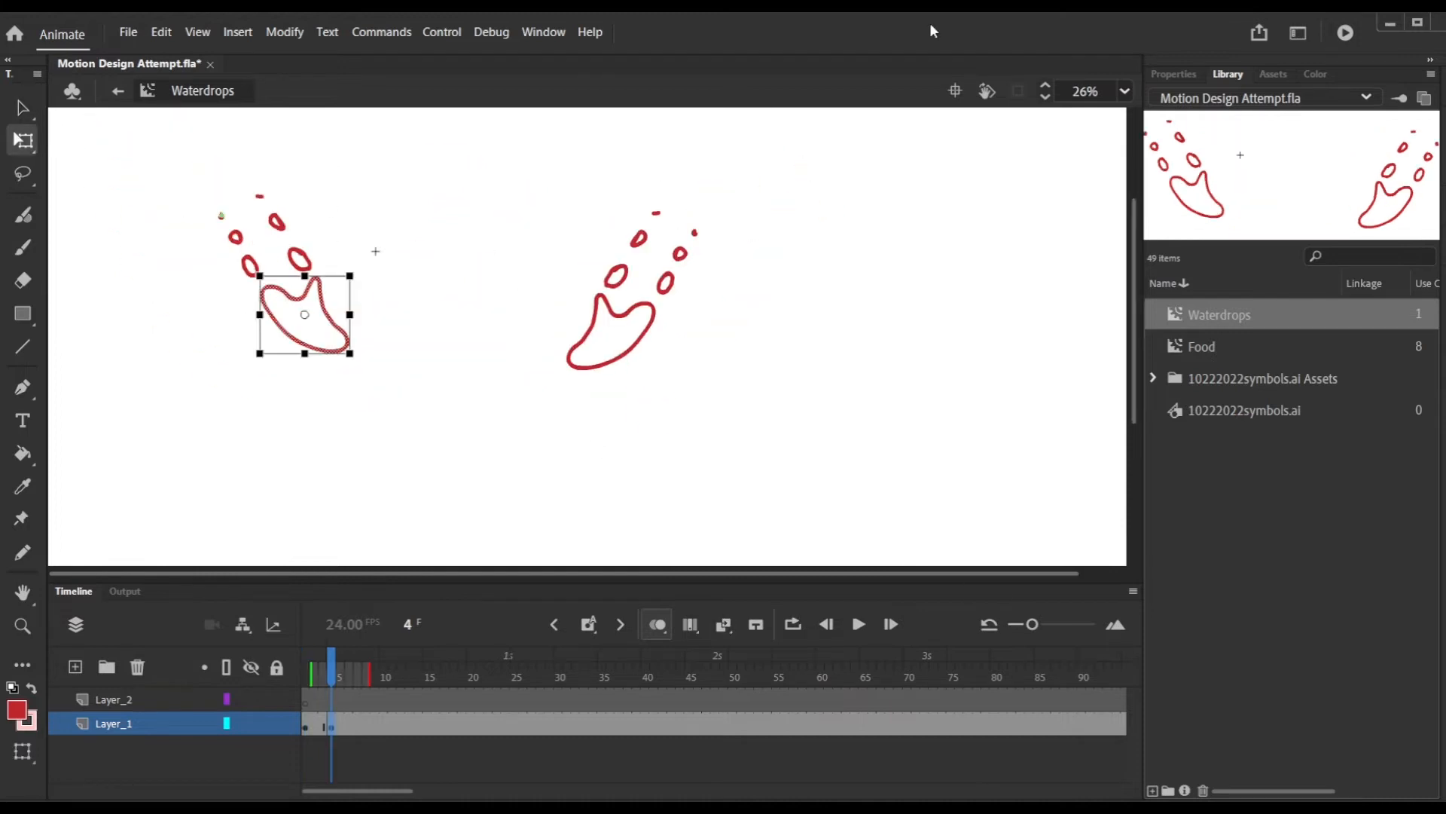
{"action": "left_click_drag", "start_coordinate": [351, 351], "coordinate": [378, 396]}
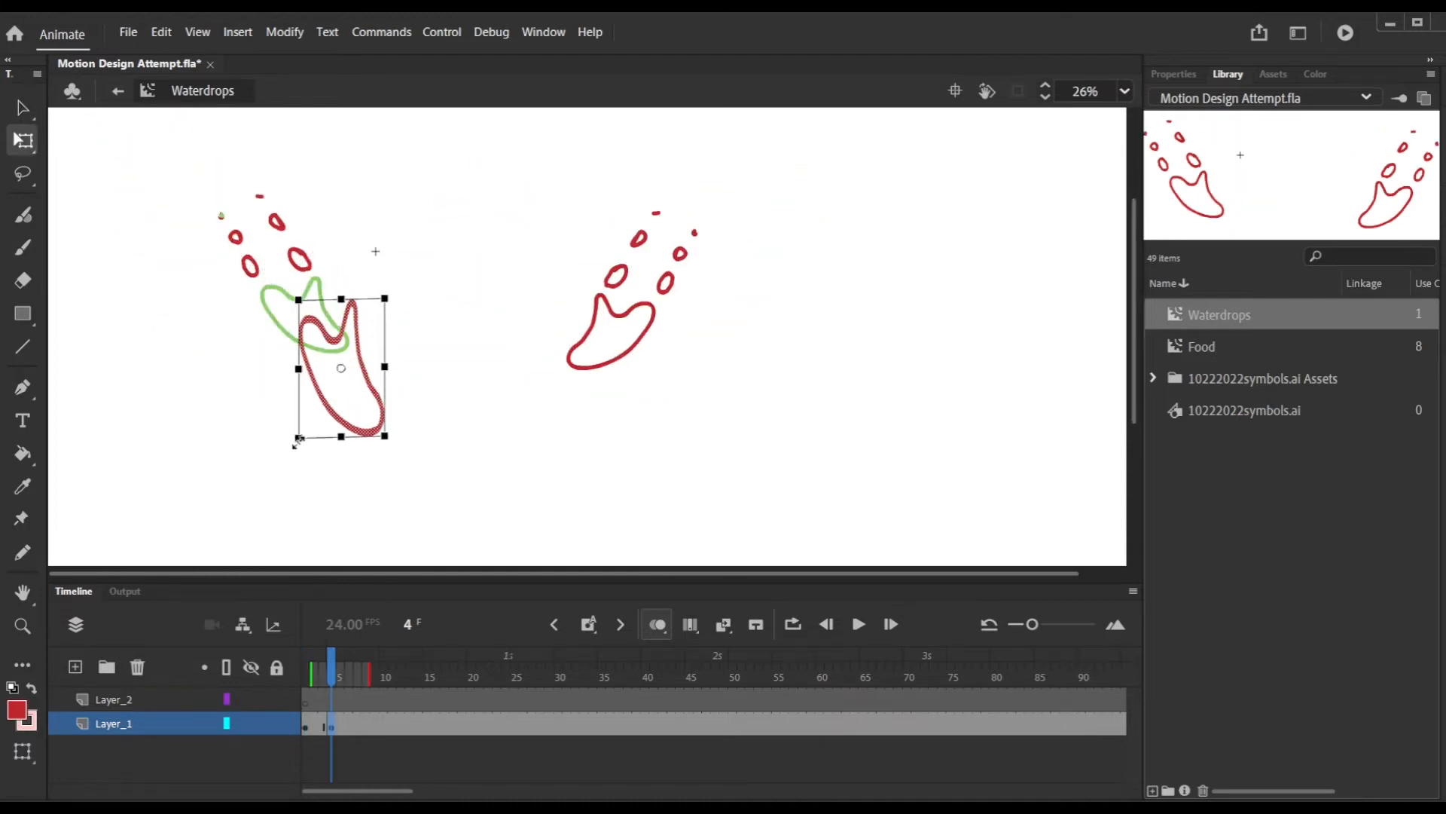
{"action": "left_click_drag", "start_coordinate": [294, 445], "coordinate": [320, 474]}
{"action": "left_click_drag", "start_coordinate": [392, 389], "coordinate": [388, 382]}
Enlarge and elongate the two drops directly above the left splash at frame 4.
{"action": "left_click", "coordinate": [304, 264]}
{"action": "left_click_drag", "start_coordinate": [312, 271], "coordinate": [254, 313]}
{"action": "left_click", "coordinate": [257, 274]}
{"action": "left_click_drag", "start_coordinate": [255, 282], "coordinate": [266, 299]}
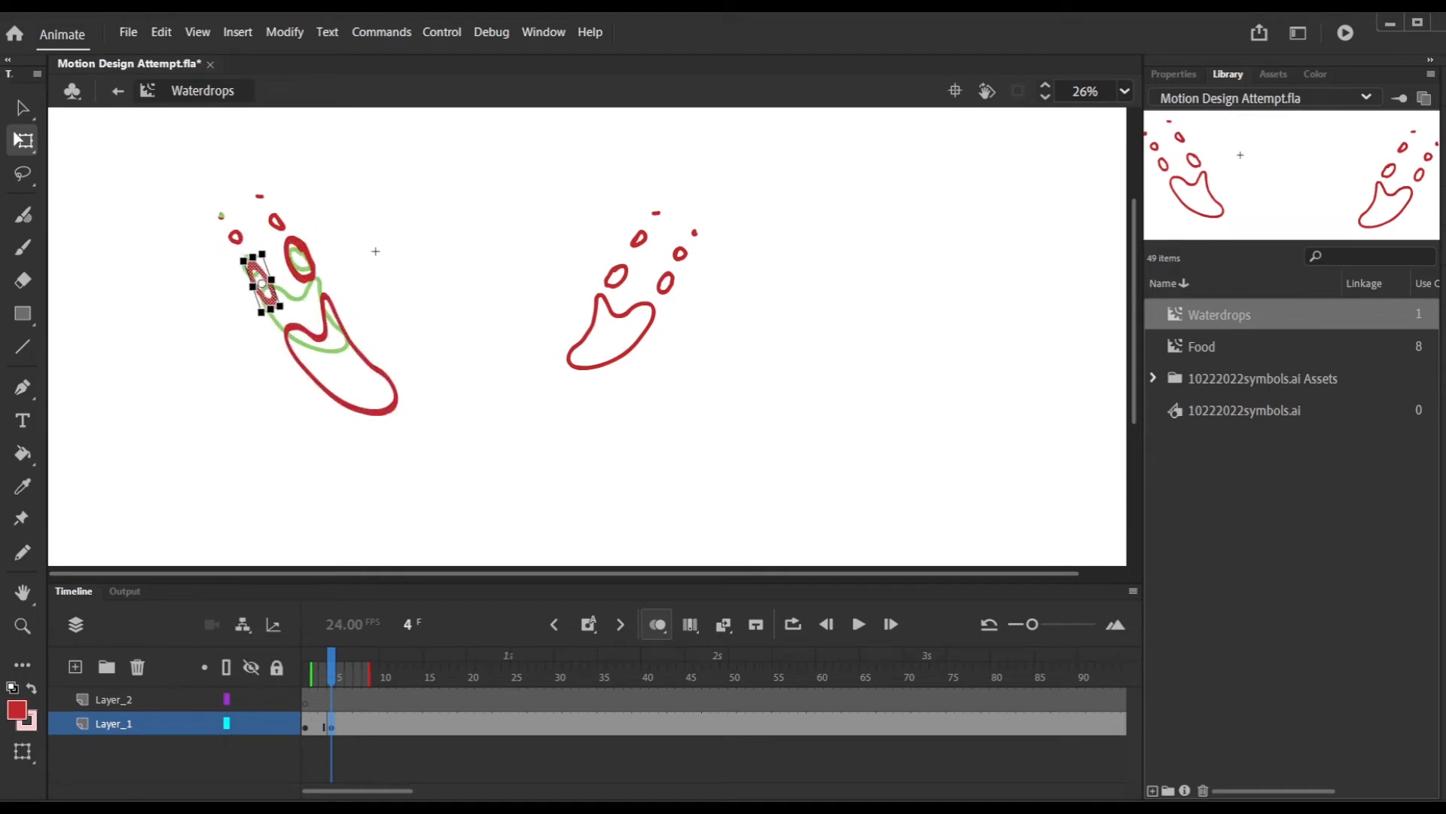
{"action": "mouse_move", "coordinate": [331, 674]}
{"action": "left_mouse_down"}
{"action": "mouse_move", "coordinate": [376, 717]}
{"action": "mouse_move", "coordinate": [332, 675]}
{"action": "left_mouse_up"}
Delete the right splash group at frame 4 and select the reshaped left group.
{"action": "left_click_drag", "start_coordinate": [192, 170], "coordinate": [433, 450]}
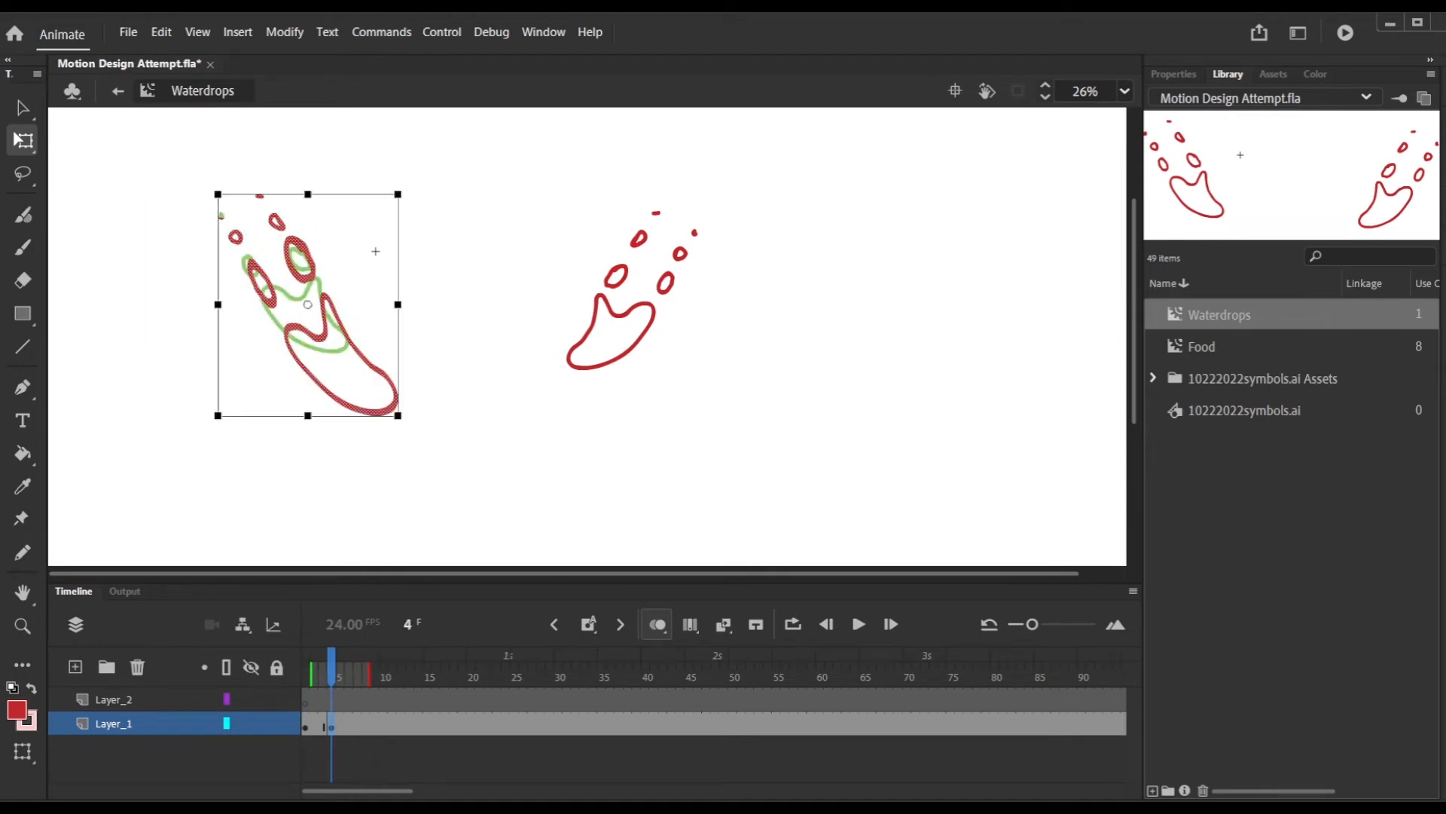
{"action": "right_click", "coordinate": [370, 366]}
{"action": "left_click", "coordinate": [768, 309]}
{"action": "left_click_drag", "start_coordinate": [785, 436], "coordinate": [541, 126]}
{"action": "key", "text": "Delete"}
{"action": "left_click_drag", "start_coordinate": [501, 473], "coordinate": [164, 176]}
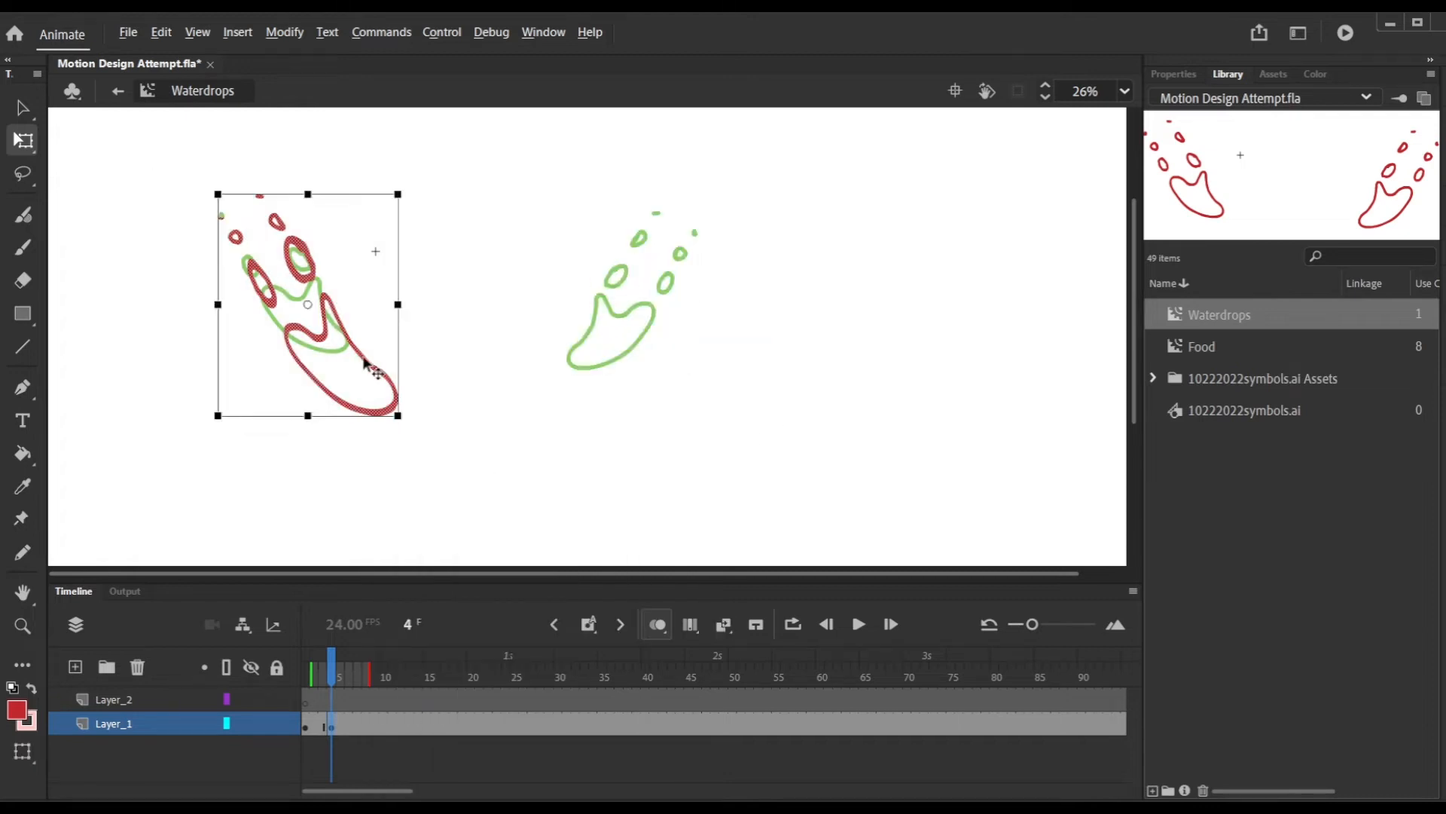
Duplicate the reshaped left group, flip the copy horizontally and place it on the right side at frame 4.
{"action": "left_click_drag", "start_coordinate": [369, 366], "coordinate": [687, 338]}
{"action": "left_click", "coordinate": [162, 32]}
{"action": "mouse_move", "coordinate": [284, 32]}
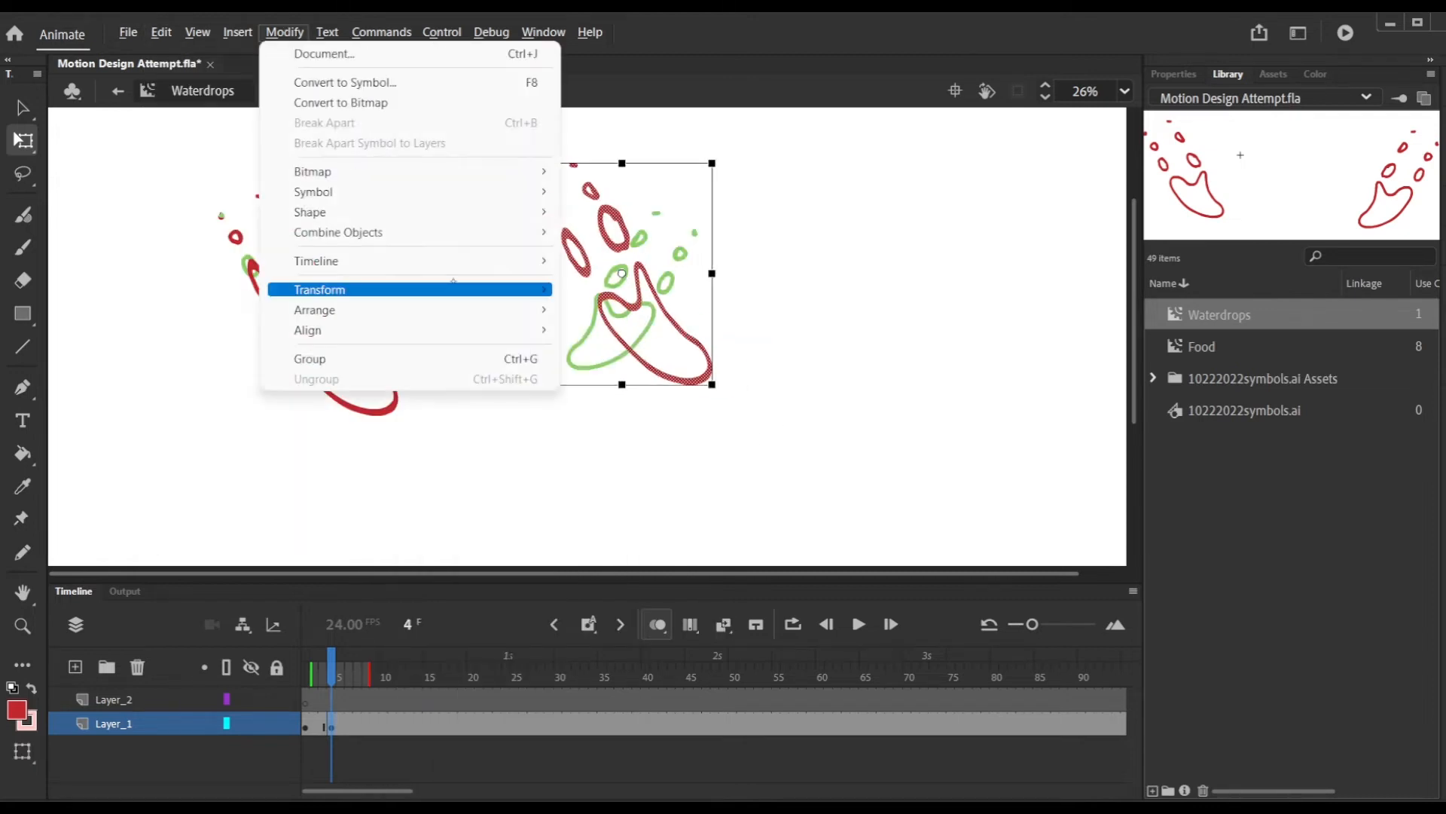
{"action": "mouse_move", "coordinate": [309, 287]}
{"action": "left_click", "coordinate": [632, 488]}
{"action": "left_click_drag", "start_coordinate": [831, 458], "coordinate": [483, 145]}
{"action": "left_click_drag", "start_coordinate": [640, 300], "coordinate": [784, 325]}
Play the Waterdrops timeline from the first frame to preview the splash change.
{"action": "left_click_drag", "start_coordinate": [331, 678], "coordinate": [305, 678]}
{"action": "left_click", "coordinate": [859, 625]}
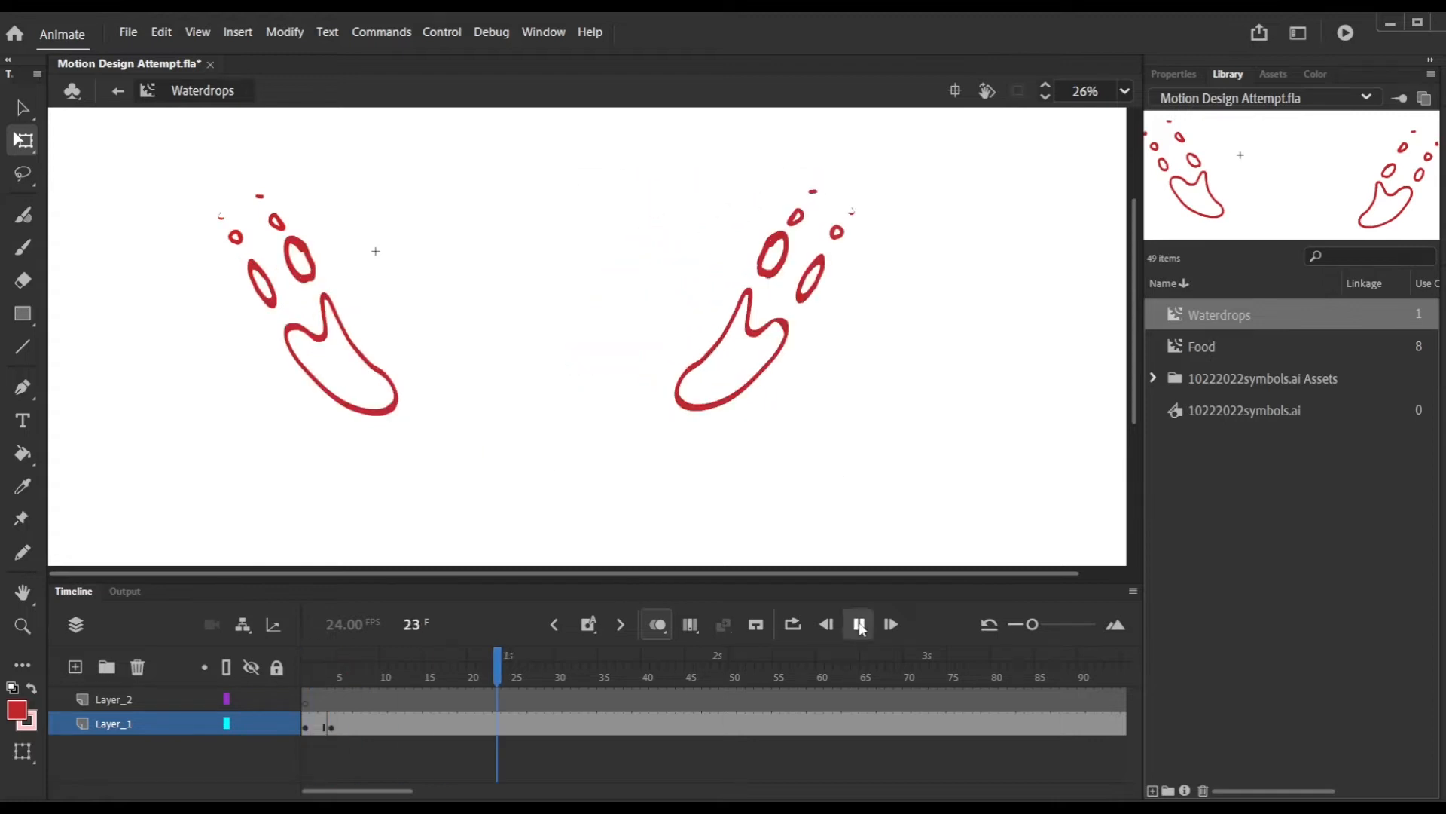
{"action": "left_click", "coordinate": [860, 625]}
Add a keyframe at frame 8 and draw a teardrop outline below each splash group.
{"action": "left_click_drag", "start_coordinate": [523, 680], "coordinate": [365, 685]}
{"action": "key", "text": "ctrl+minus"}
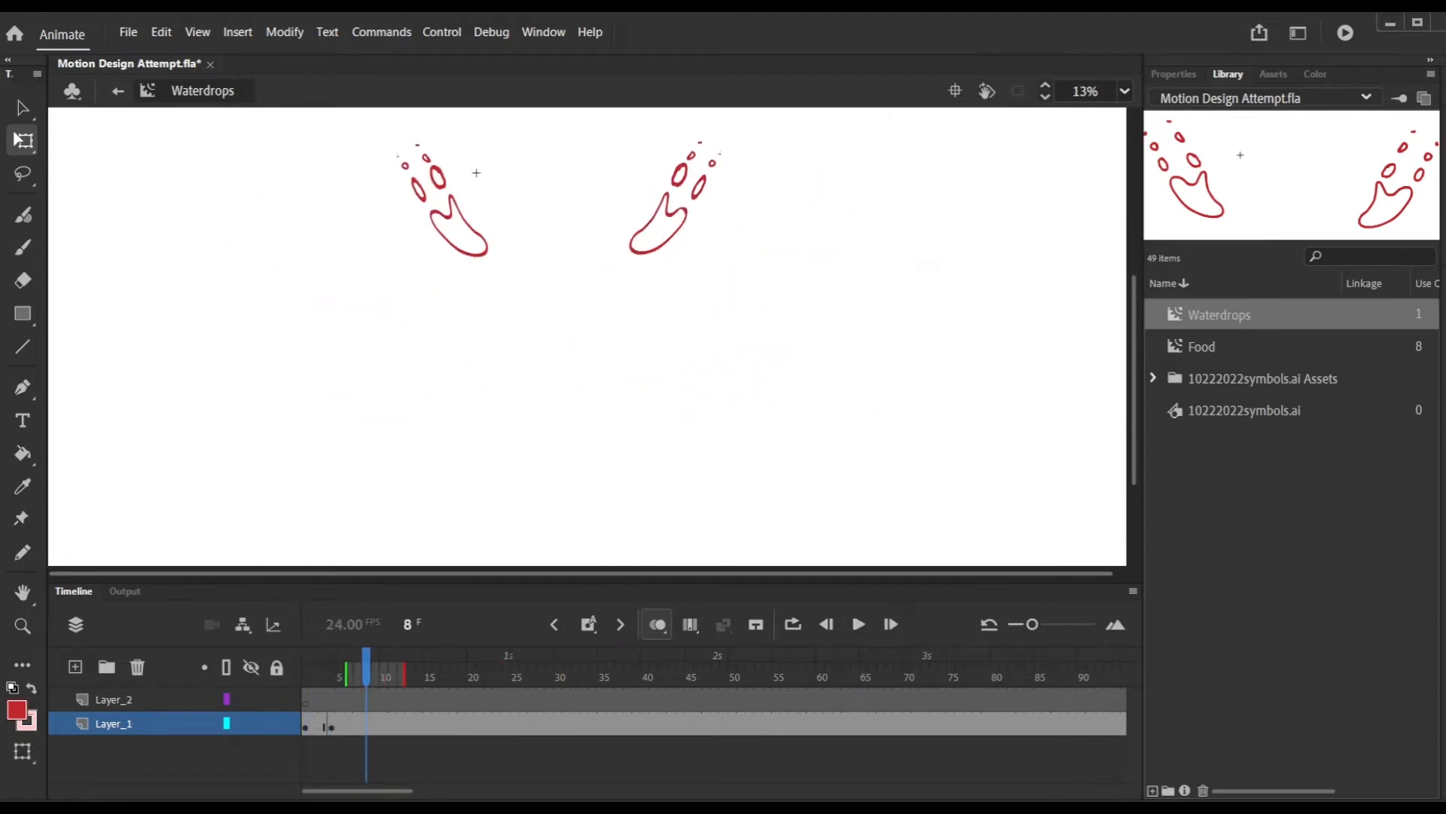
{"action": "key", "text": "b"}
{"action": "mouse_move", "coordinate": [753, 235]}
{"action": "left_mouse_down"}
{"action": "mouse_move", "coordinate": [755, 314]}
{"action": "mouse_move", "coordinate": [747, 238]}
{"action": "mouse_move", "coordinate": [783, 271]}
{"action": "mouse_move", "coordinate": [763, 243]}
{"action": "left_mouse_up"}
{"action": "key", "text": "ctrl+z"}
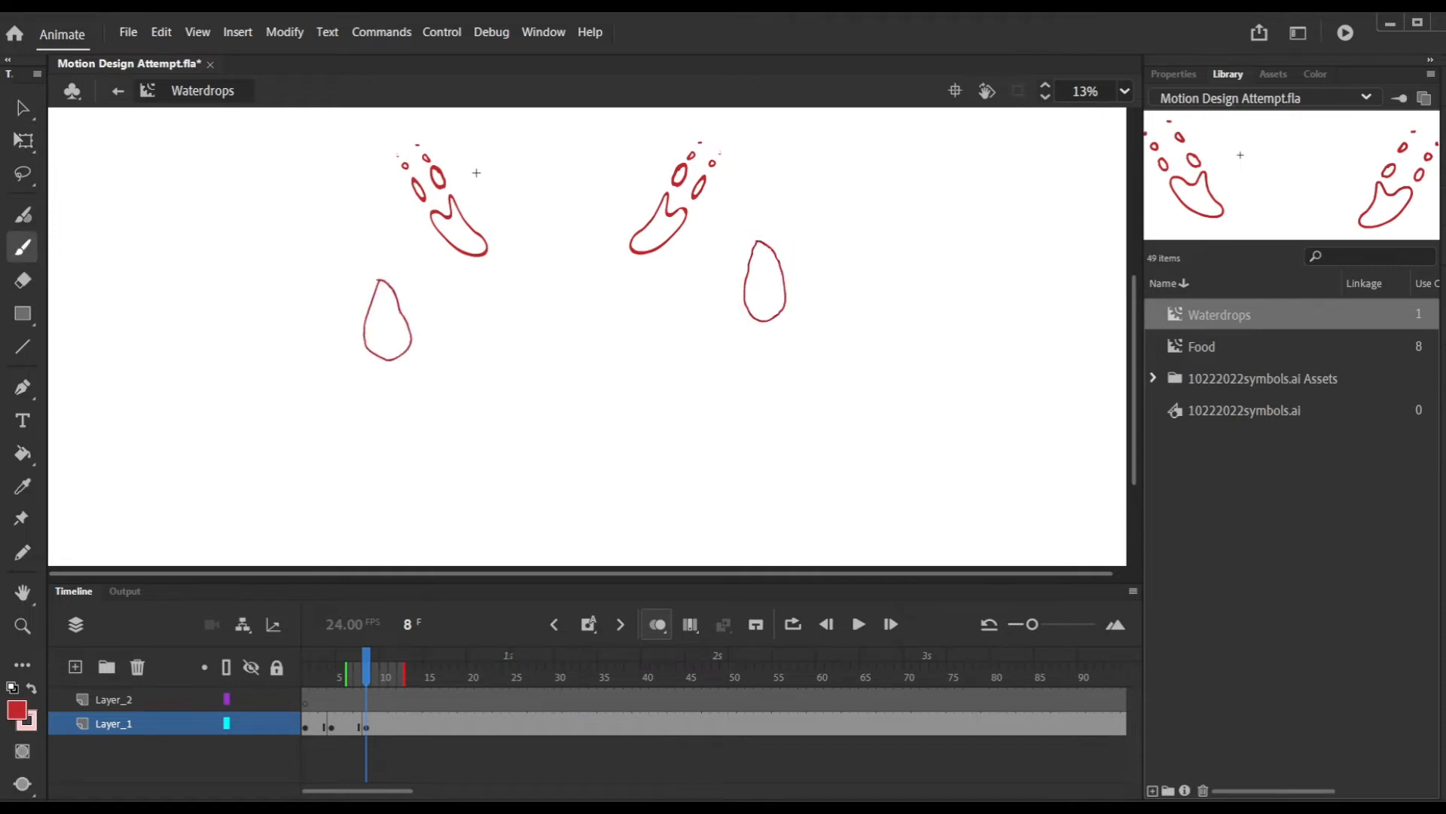
Add a keyframe at frame 11 and draw a narrow neck with a second rounded drop beneath each teardrop.
{"action": "key", "text": "period"}
{"action": "key", "text": "period"}
{"action": "key", "text": "period"}
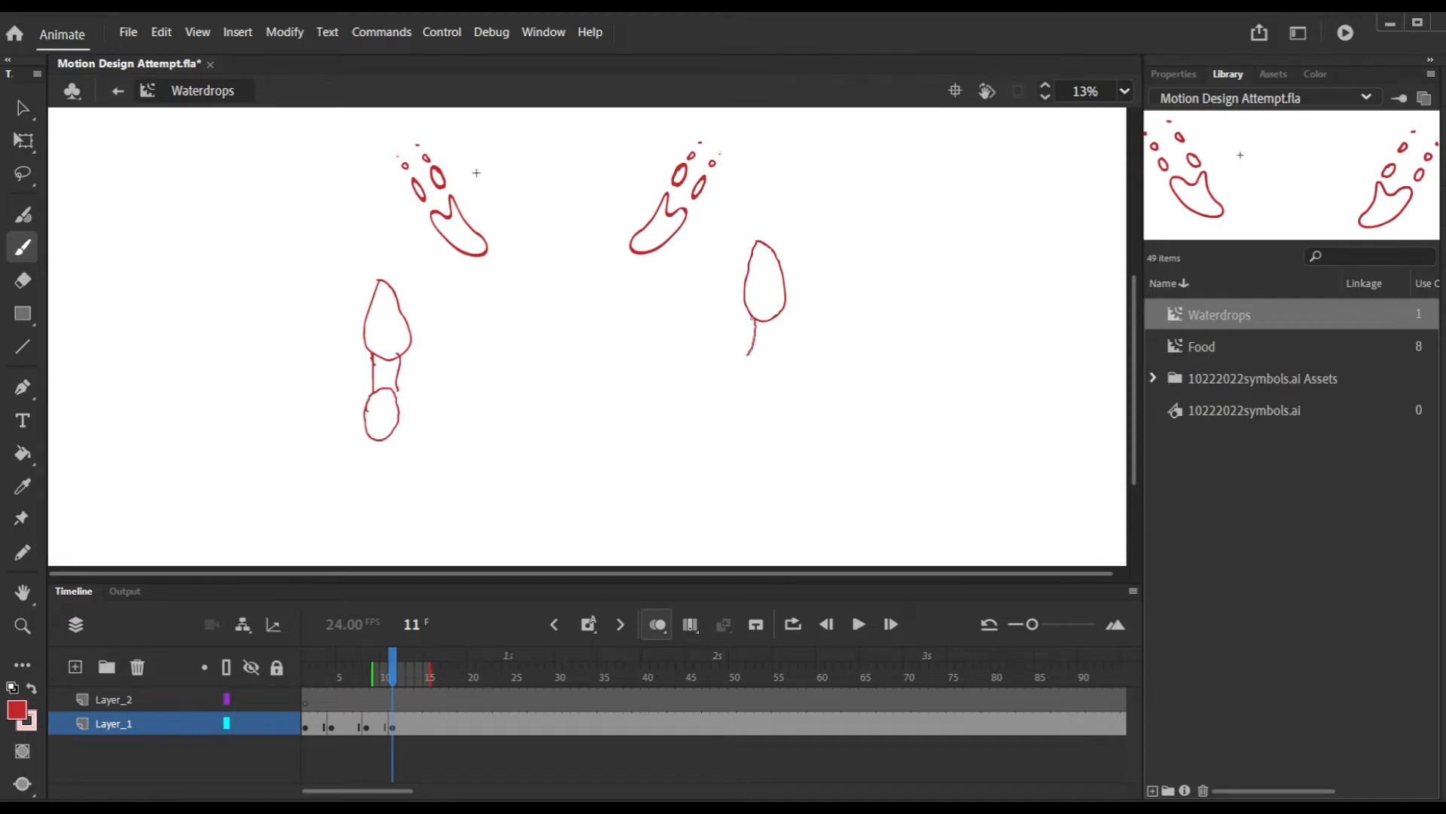
Add a keyframe at frame 12 and draw a long curved sliver on the lower outer side of each teardrop.
{"action": "mouse_move", "coordinate": [404, 674]}
{"action": "left_mouse_down"}
{"action": "mouse_move", "coordinate": [323, 671]}
{"action": "mouse_move", "coordinate": [401, 670]}
{"action": "left_mouse_up"}
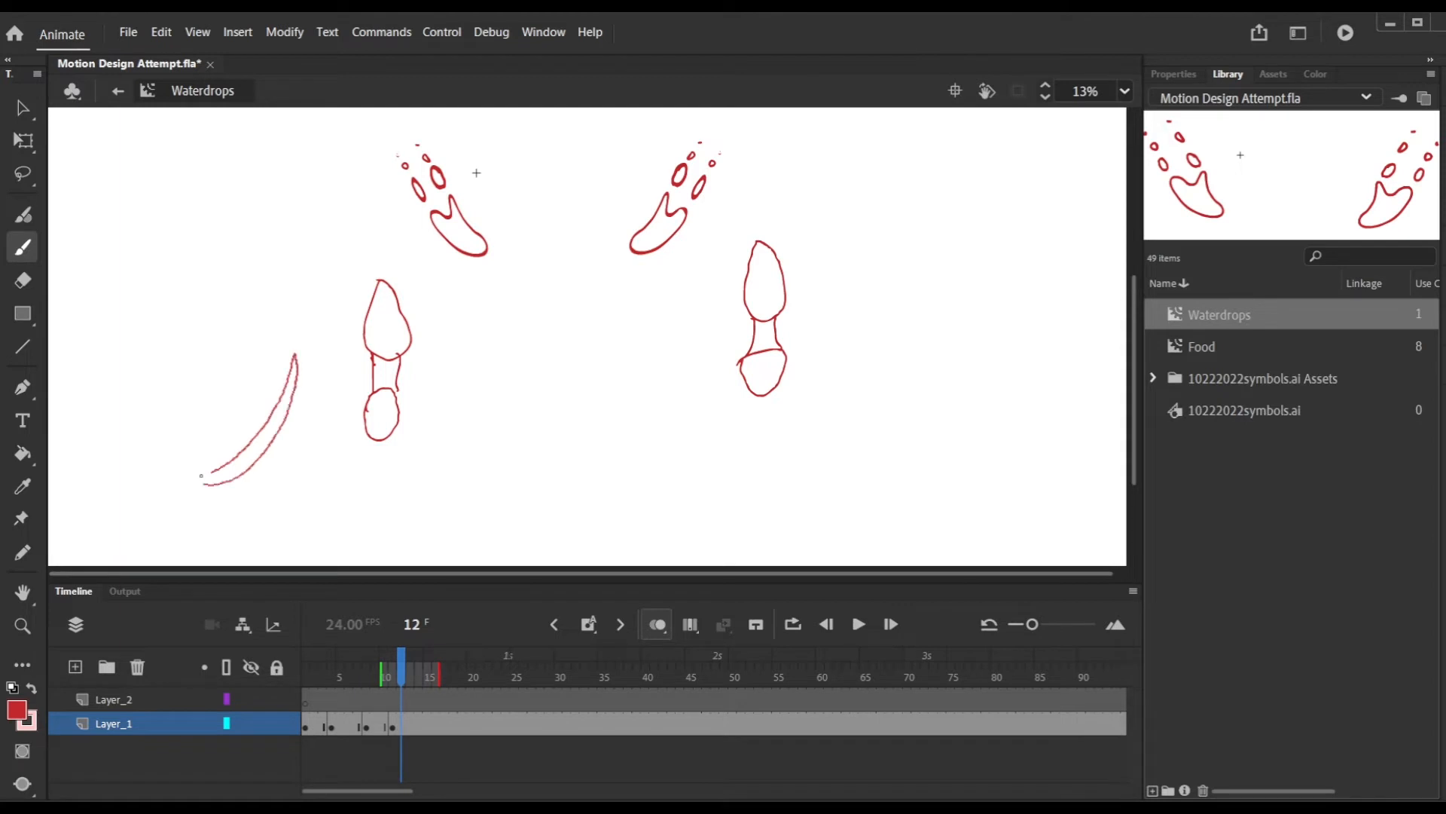
{"action": "left_click_drag", "start_coordinate": [201, 475], "coordinate": [199, 480]}
{"action": "left_click_drag", "start_coordinate": [819, 340], "coordinate": [828, 290]}
Add a keyframe at frame 20, draw slim upper slivers beside both teardrops and delete the two long lower slivers.
{"action": "left_click", "coordinate": [472, 676]}
{"action": "key", "text": "v"}
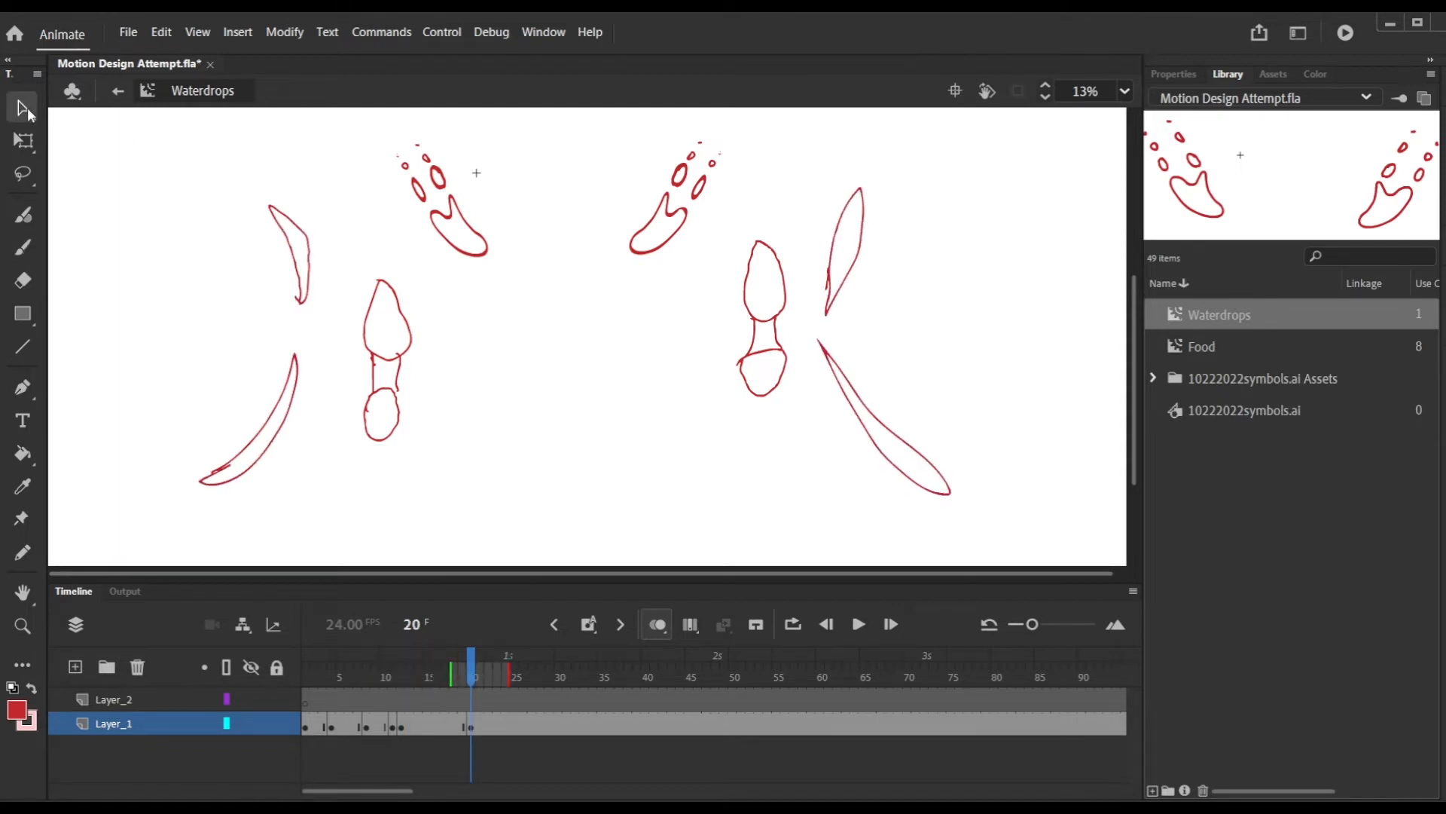
{"action": "left_click_drag", "start_coordinate": [107, 346], "coordinate": [324, 525]}
{"action": "left_click_drag", "start_coordinate": [807, 339], "coordinate": [975, 509]}
Add a keyframe at frame 28 and draw a closed curved splash shape at the upper right of the drawing.
{"action": "left_click_drag", "start_coordinate": [473, 665], "coordinate": [544, 695]}
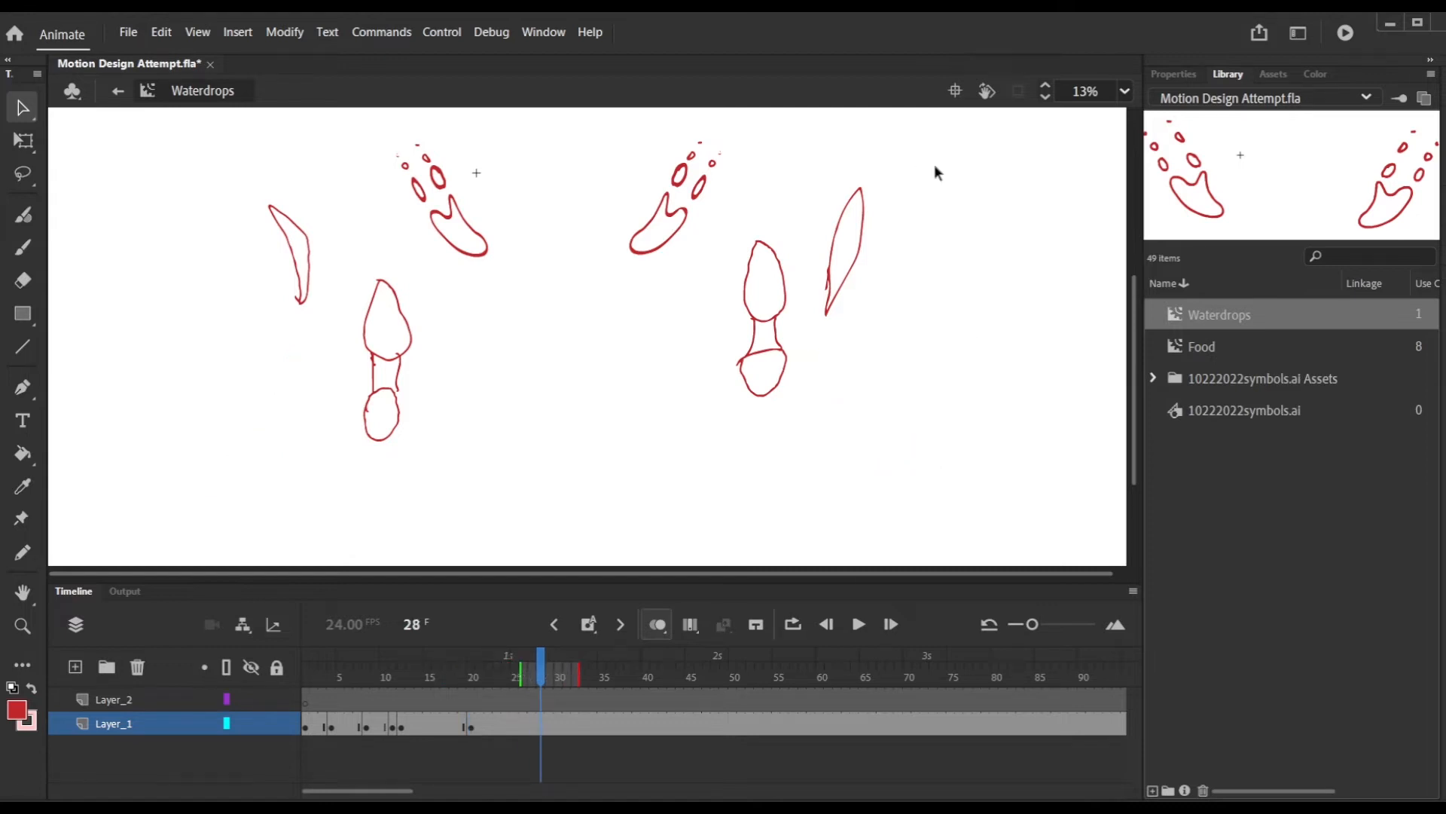
{"action": "left_click", "coordinate": [22, 248]}
{"action": "mouse_move", "coordinate": [929, 162]}
{"action": "left_mouse_down"}
{"action": "mouse_move", "coordinate": [1041, 228]}
{"action": "mouse_move", "coordinate": [941, 173]}
{"action": "left_mouse_up"}
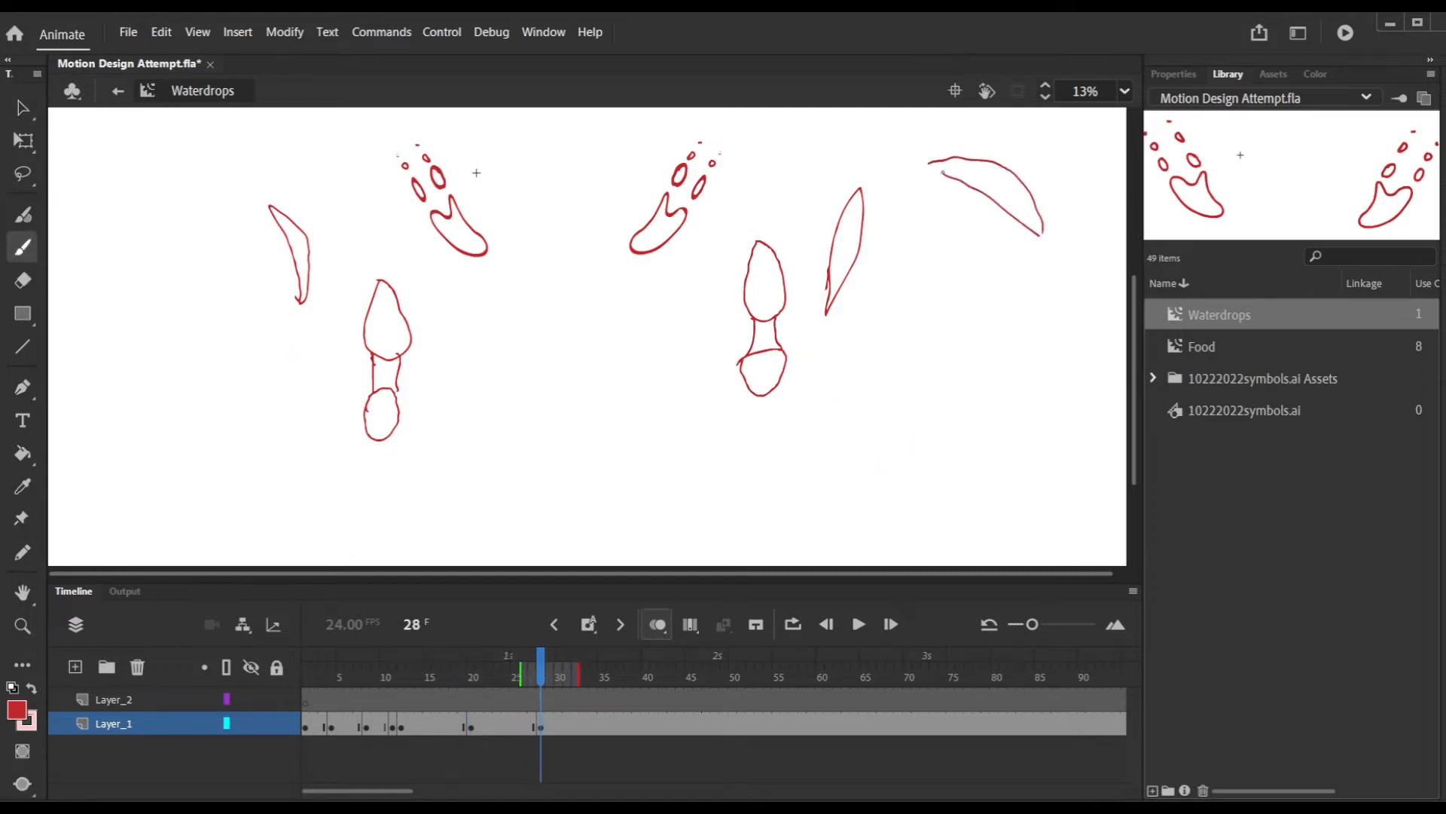
{"action": "key", "text": "v"}
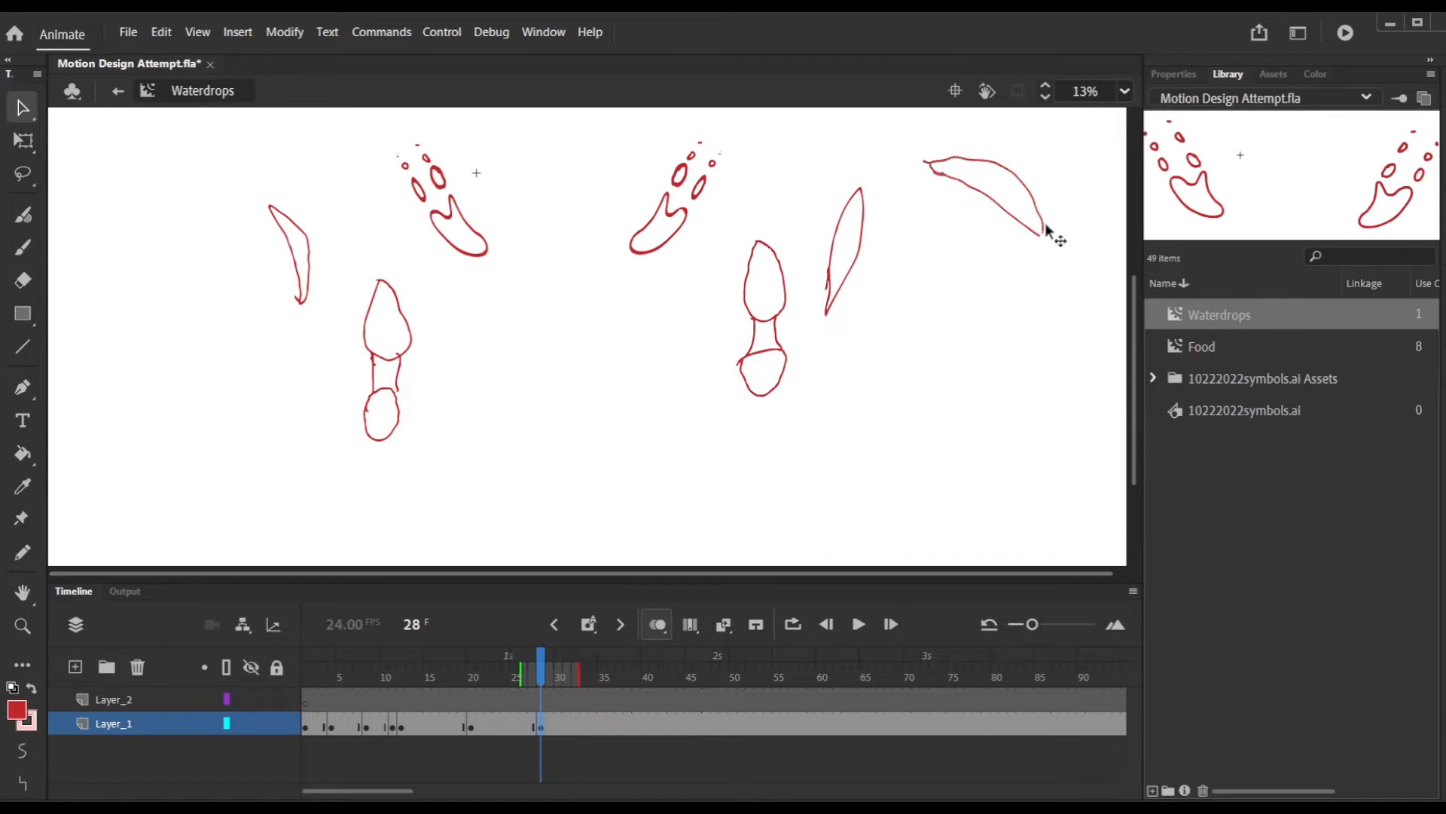
{"action": "key", "text": "b"}
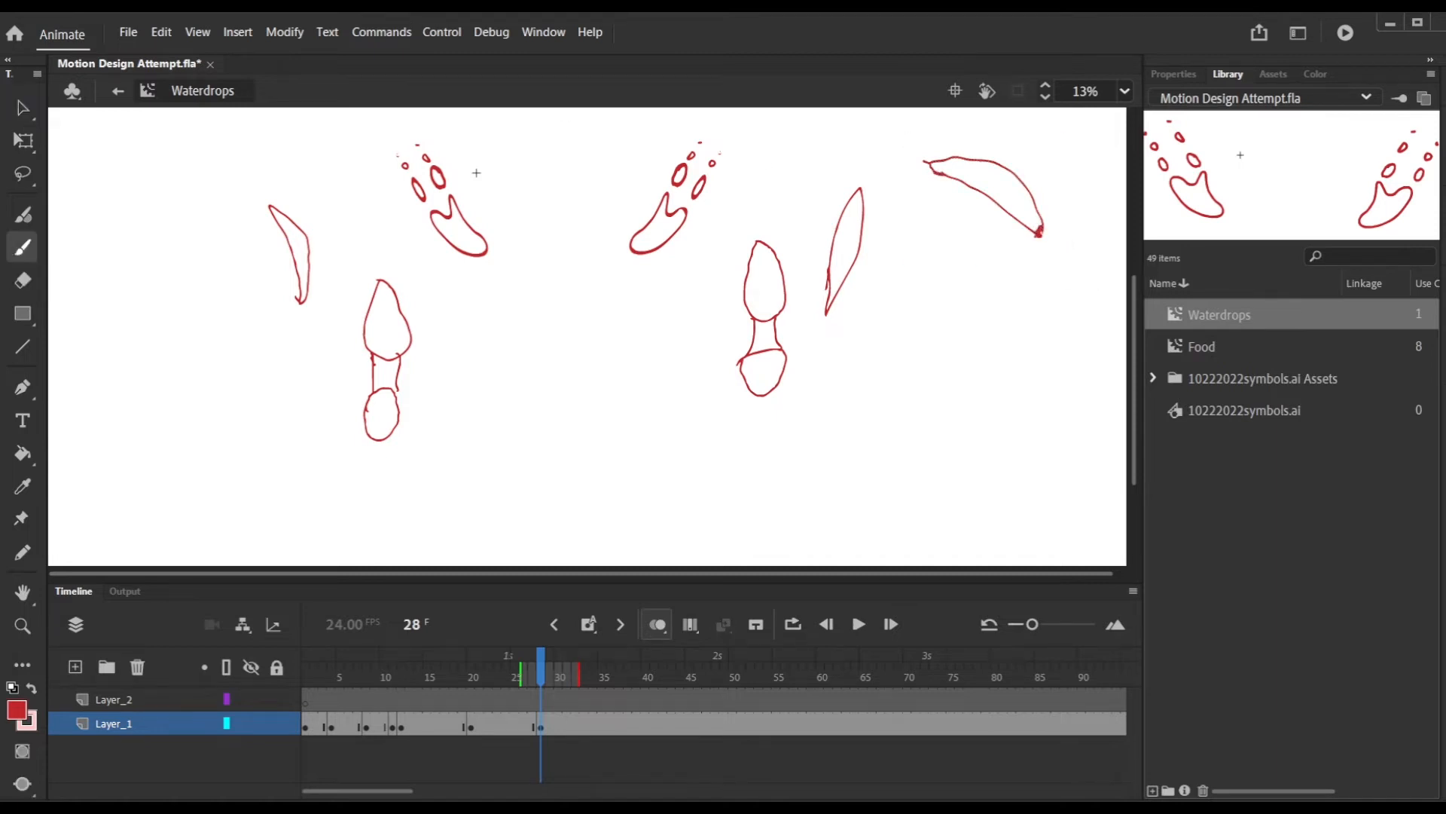
Duplicate the curved splash shape to the upper left of the drawing at frame 28.
{"action": "left_click", "coordinate": [27, 113]}
{"action": "left_click_drag", "start_coordinate": [1026, 226], "coordinate": [241, 211]}
{"action": "left_click_drag", "start_coordinate": [455, 680], "coordinate": [532, 690]}
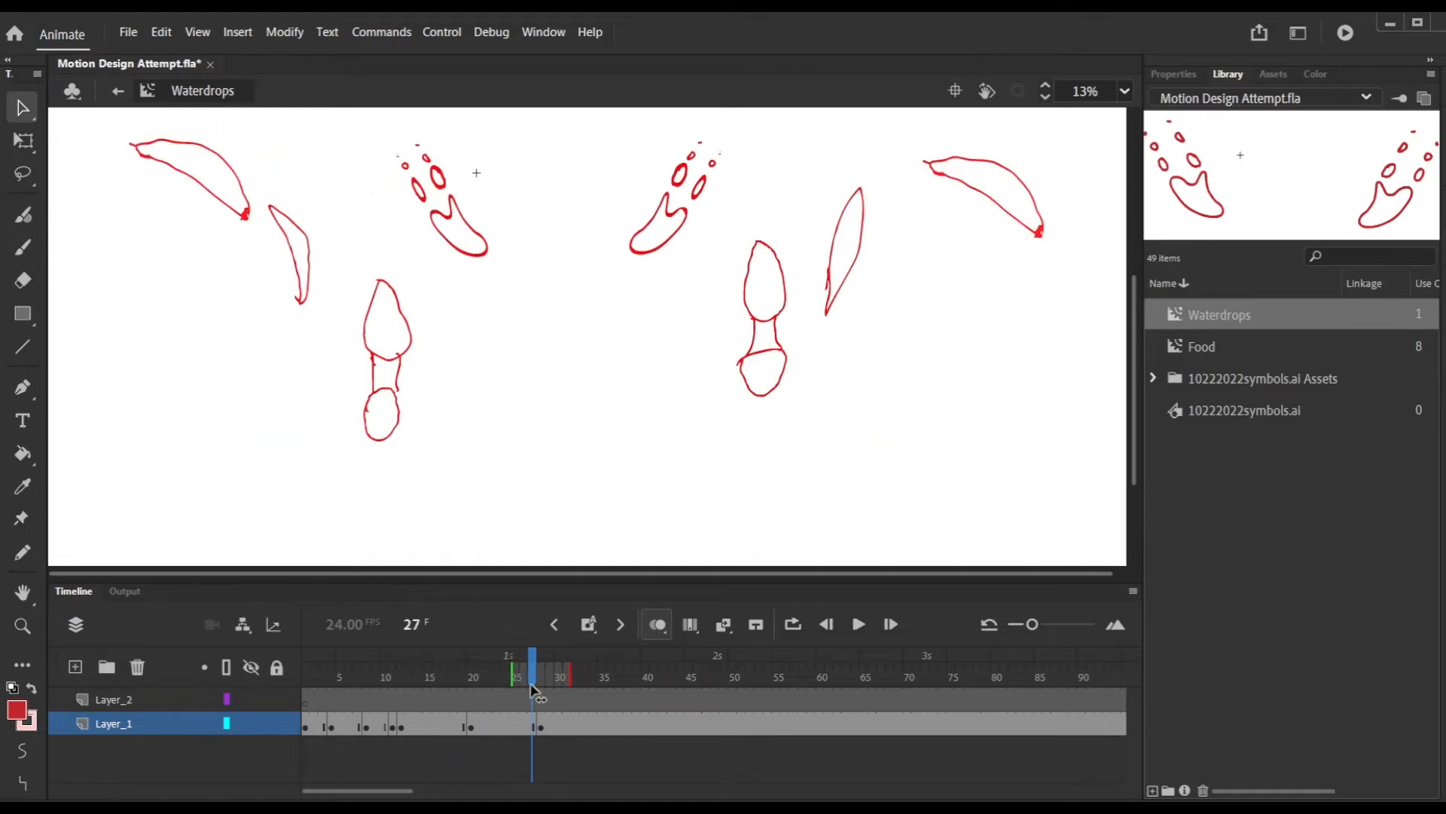
{"action": "left_click", "coordinate": [540, 660]}
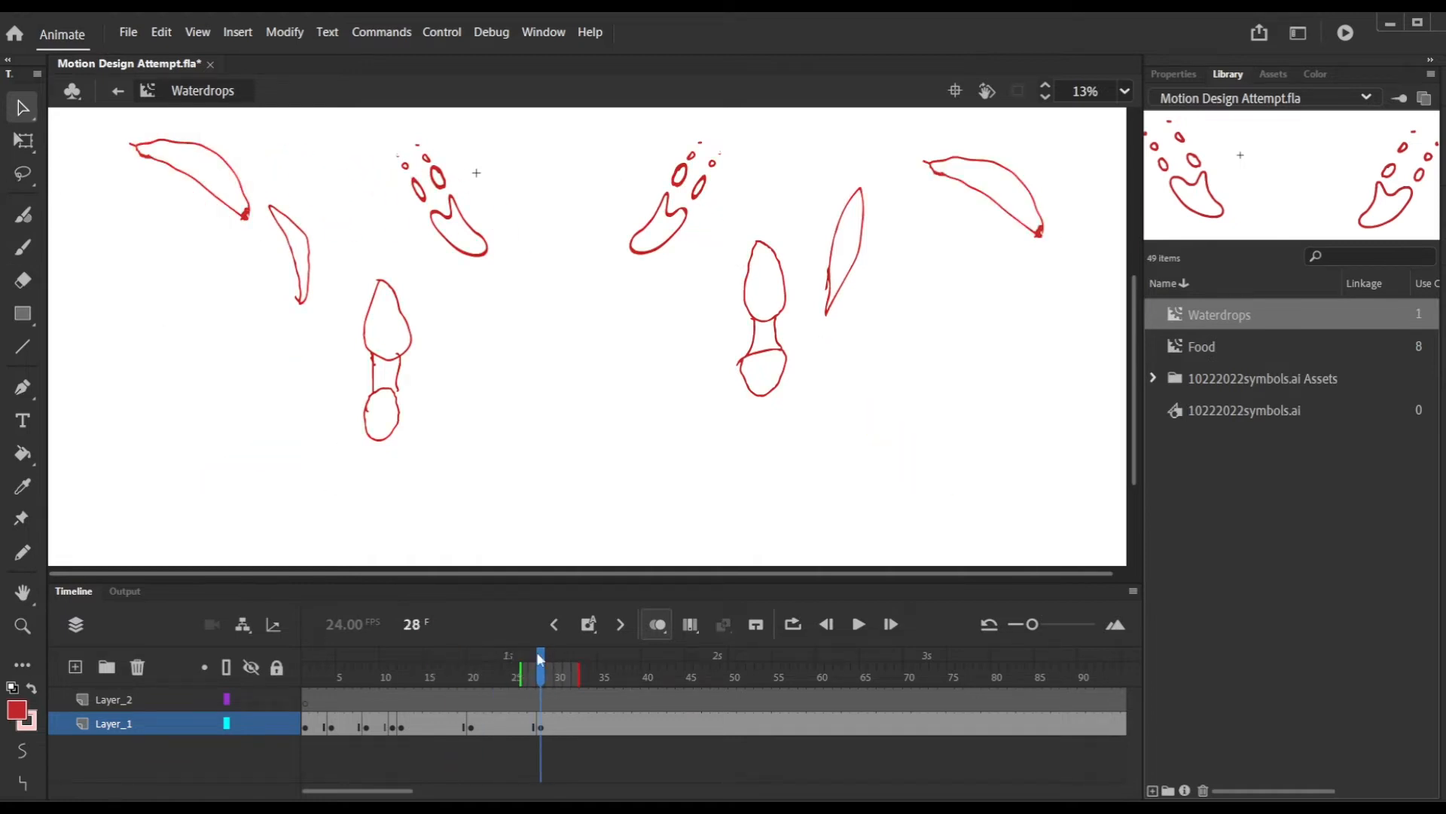
Rotate the left curved splash counterclockwise so that it arches outward.
{"action": "key", "text": "q"}
{"action": "left_click_drag", "start_coordinate": [271, 232], "coordinate": [274, 143]}
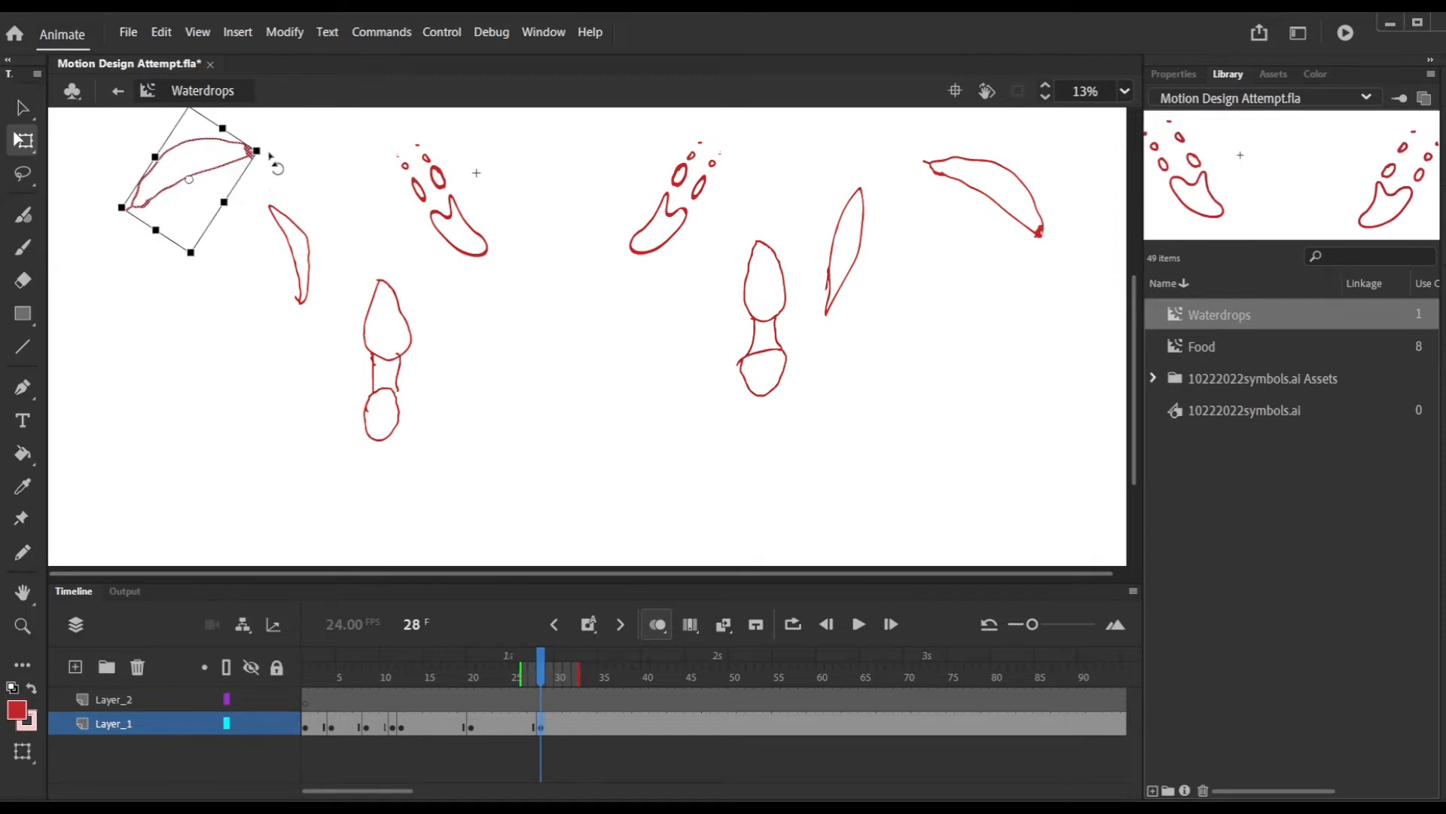
{"action": "left_click_drag", "start_coordinate": [258, 199], "coordinate": [299, 308]}
Erase the overlapping lines where the left neck meets its upper and lower drops at frame 12.
{"action": "left_click", "coordinate": [499, 693]}
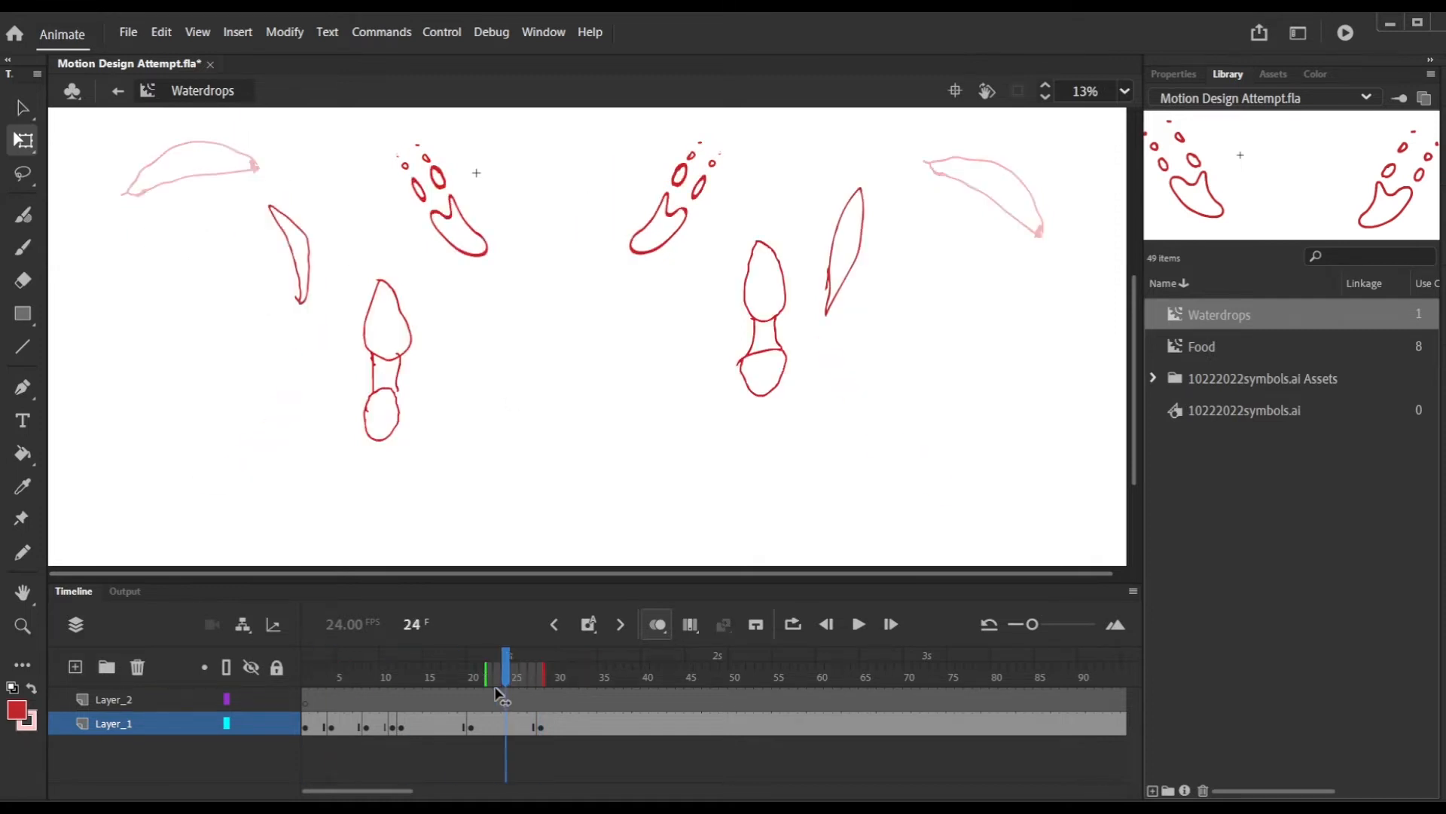
{"action": "left_click_drag", "start_coordinate": [499, 693], "coordinate": [391, 705]}
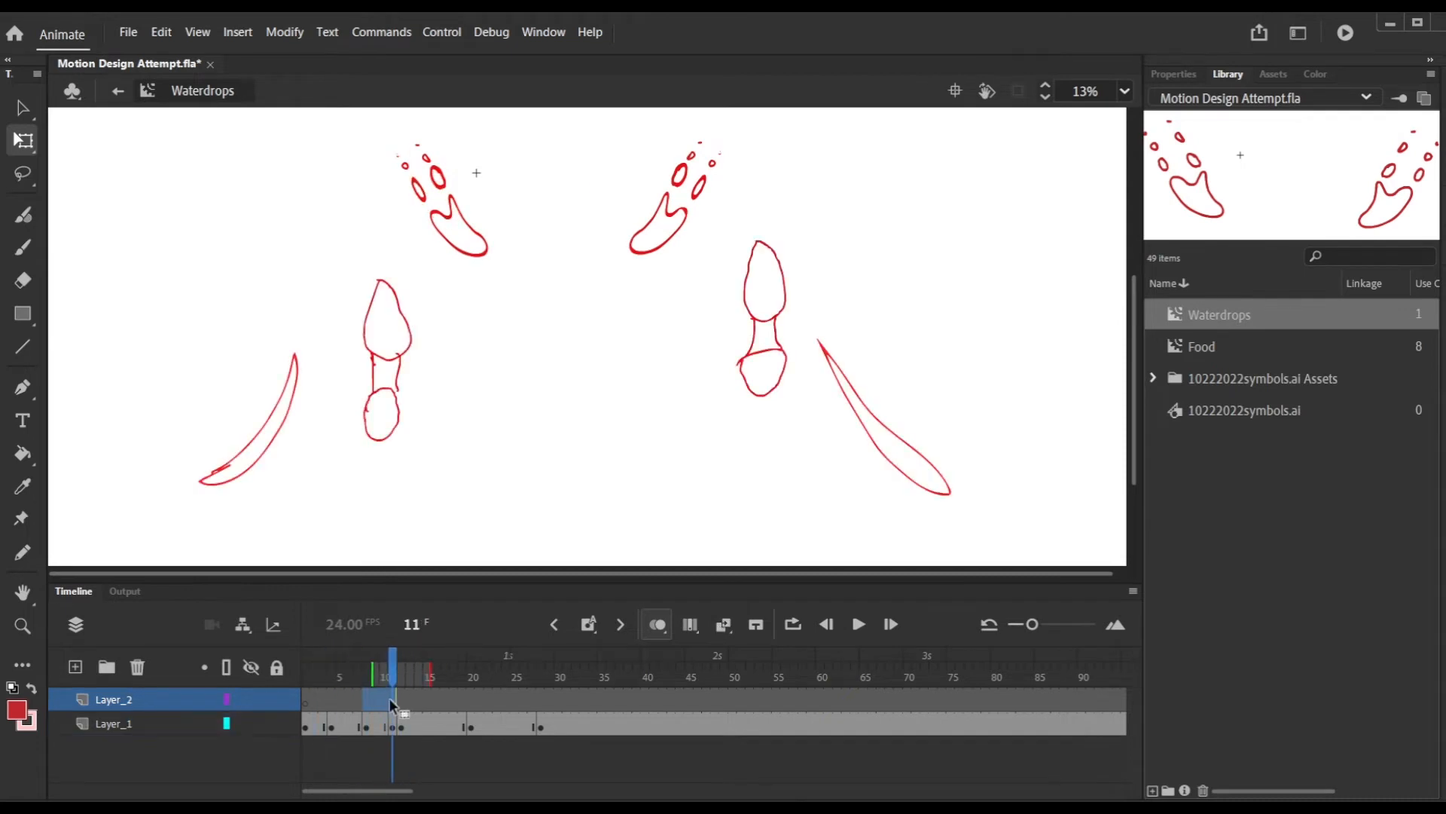
{"action": "key", "text": "e"}
{"action": "left_click", "coordinate": [387, 394]}
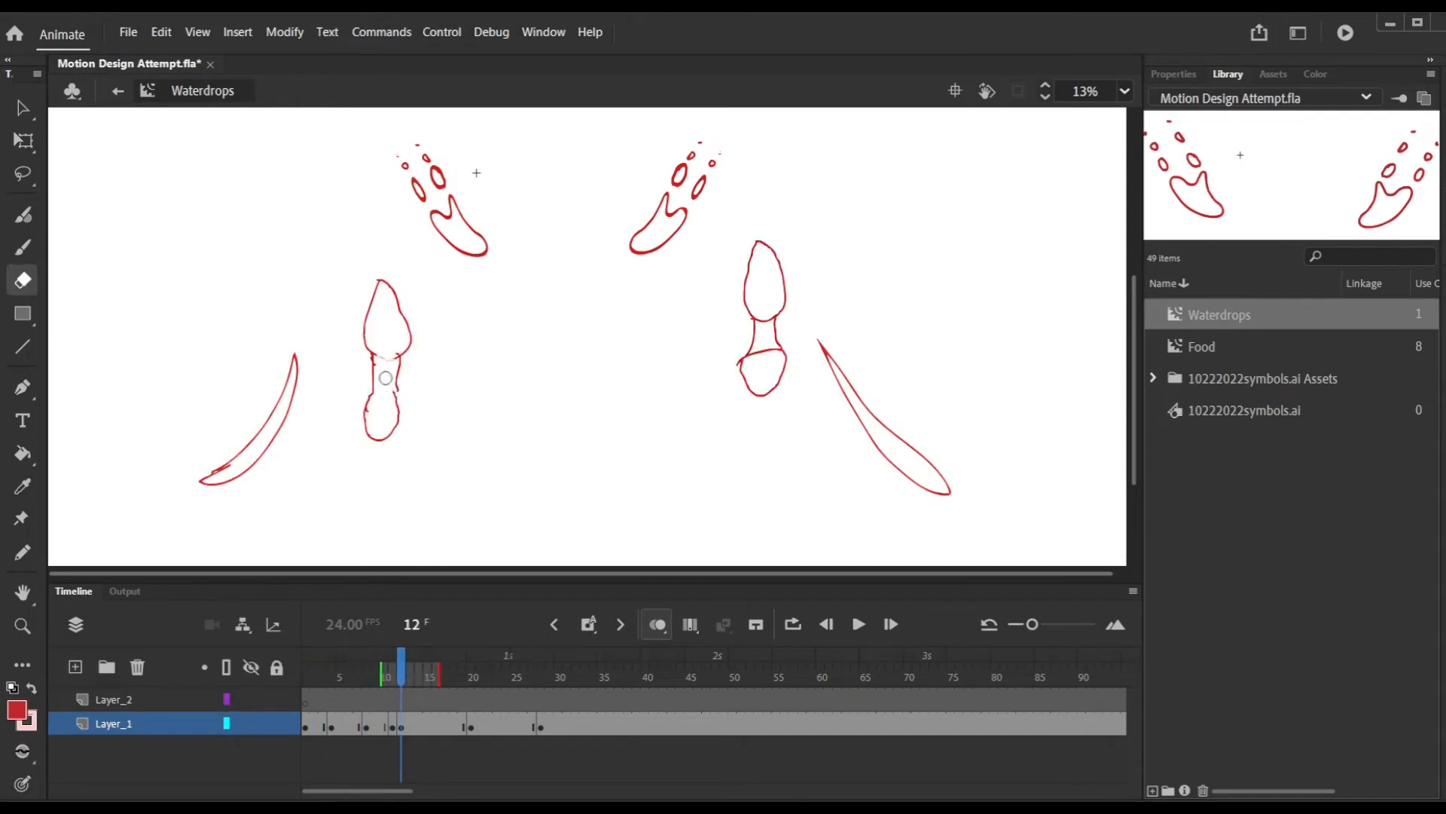
Erase the slim upper slivers beside both teardrops at frame 28.
{"action": "left_click_drag", "start_coordinate": [488, 653], "coordinate": [542, 742]}
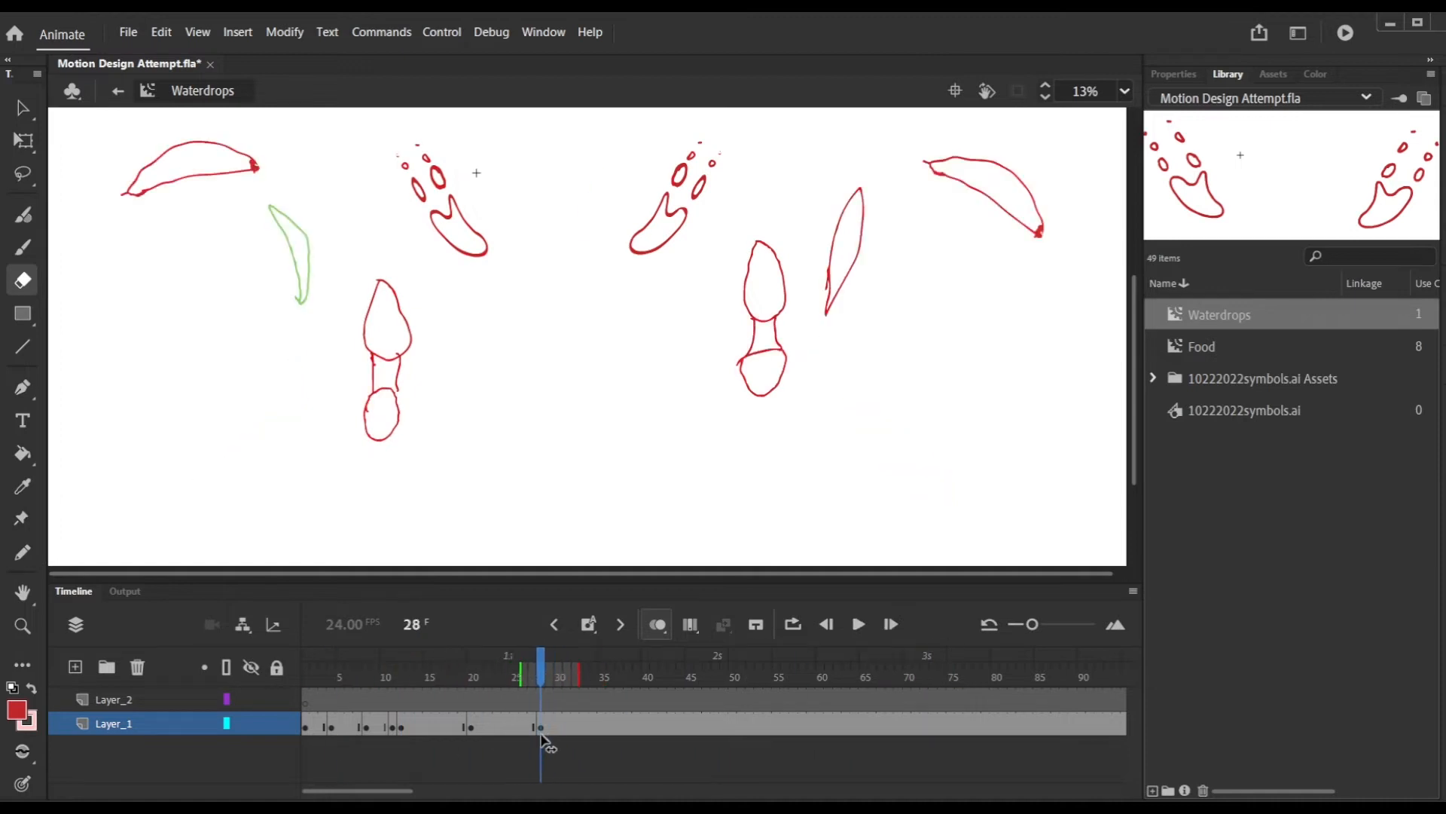
{"action": "left_click_drag", "start_coordinate": [828, 156], "coordinate": [856, 311]}
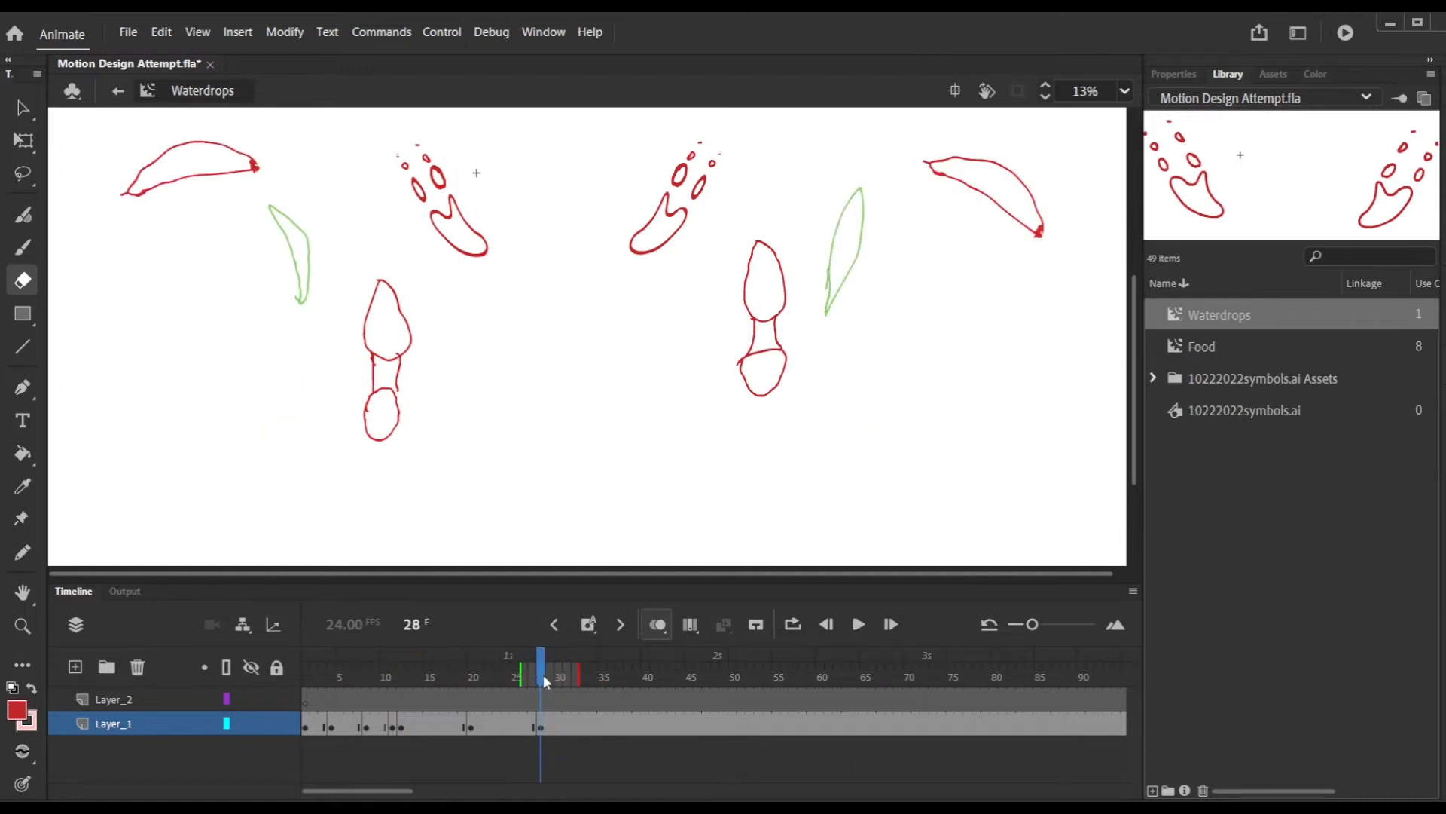
Draw a tall slim splash outline below each outer arch at frame 34 of Layer_1.
{"action": "left_click_drag", "start_coordinate": [544, 675], "coordinate": [601, 682]}
{"action": "left_click", "coordinate": [23, 248]}
{"action": "left_click_drag", "start_coordinate": [83, 351], "coordinate": [116, 226]}
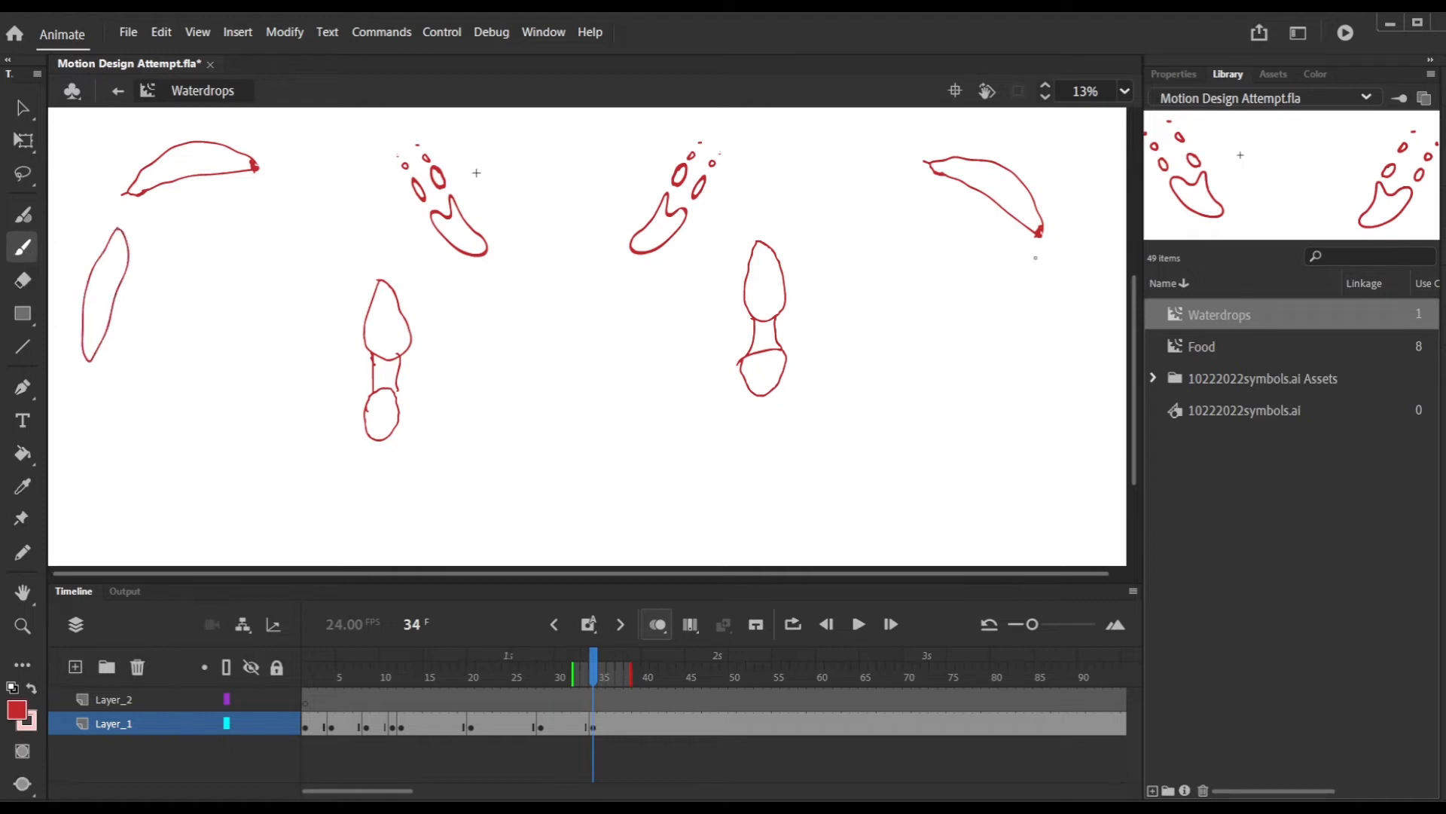
{"action": "mouse_move", "coordinate": [1036, 272]}
{"action": "left_mouse_down"}
{"action": "mouse_move", "coordinate": [1071, 331]}
{"action": "mouse_move", "coordinate": [1030, 274]}
{"action": "left_mouse_up"}
Draw a curved splash outline beneath each outer slim splash at frame 38.
{"action": "left_click_drag", "start_coordinate": [594, 674], "coordinate": [630, 670]}
{"action": "mouse_move", "coordinate": [1017, 440]}
{"action": "left_mouse_down"}
{"action": "mouse_move", "coordinate": [972, 485]}
{"action": "mouse_move", "coordinate": [1019, 452]}
{"action": "left_mouse_up"}
{"action": "mouse_move", "coordinate": [123, 409]}
{"action": "left_mouse_down"}
{"action": "mouse_move", "coordinate": [226, 493]}
{"action": "mouse_move", "coordinate": [119, 437]}
{"action": "left_mouse_up"}
Erase the upper left and upper right arches at frame 38.
{"action": "key", "text": "e"}
{"action": "mouse_move", "coordinate": [130, 193]}
{"action": "left_mouse_down"}
{"action": "mouse_move", "coordinate": [271, 146]}
{"action": "mouse_move", "coordinate": [265, 156]}
{"action": "left_mouse_up"}
{"action": "left_click_drag", "start_coordinate": [1039, 232], "coordinate": [1046, 198]}
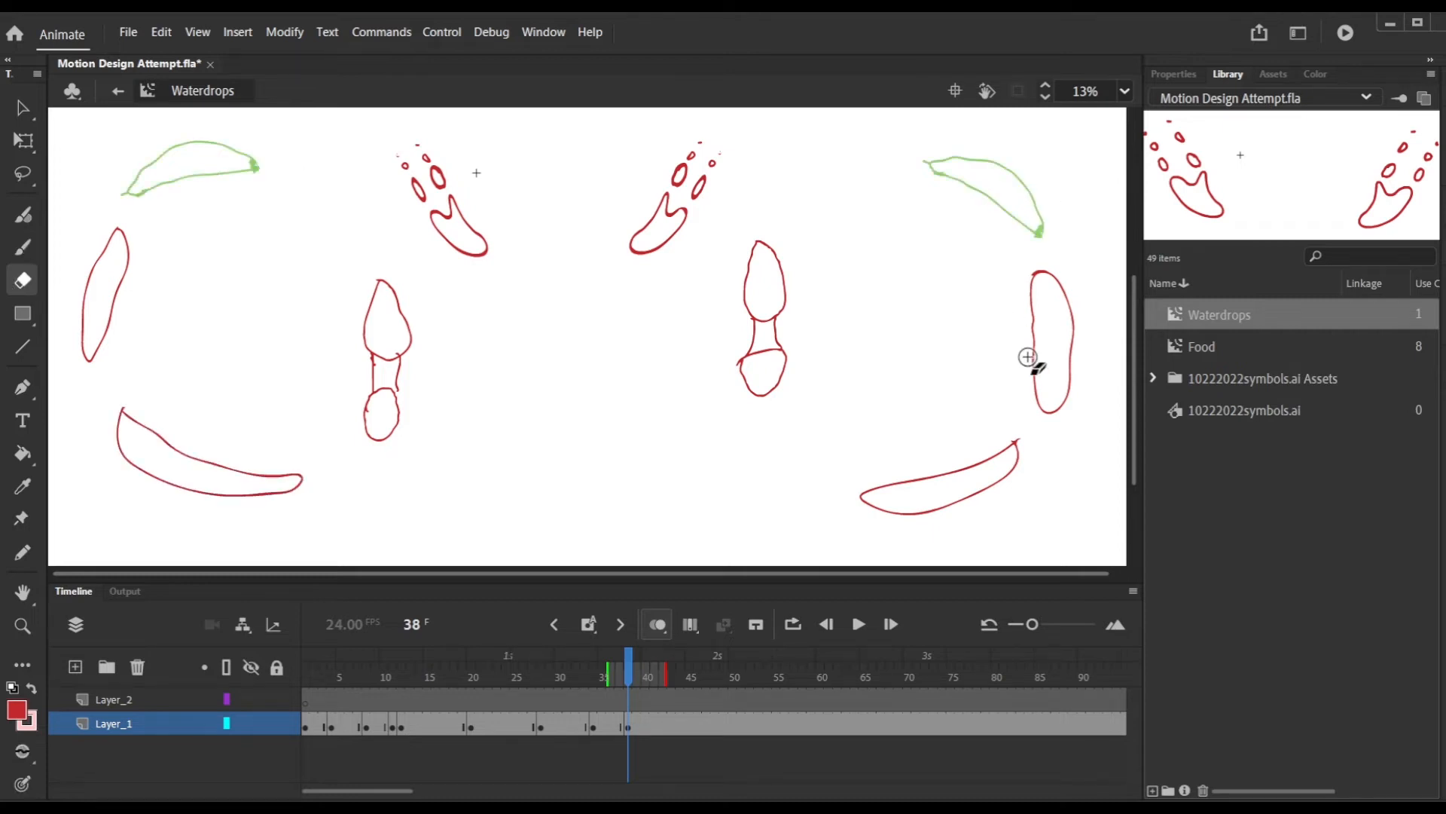
Draw a small teardrop below each main stream at frame 12 and a second, lower pair at frame 18.
{"action": "left_click_drag", "start_coordinate": [632, 670], "coordinate": [716, 700]}
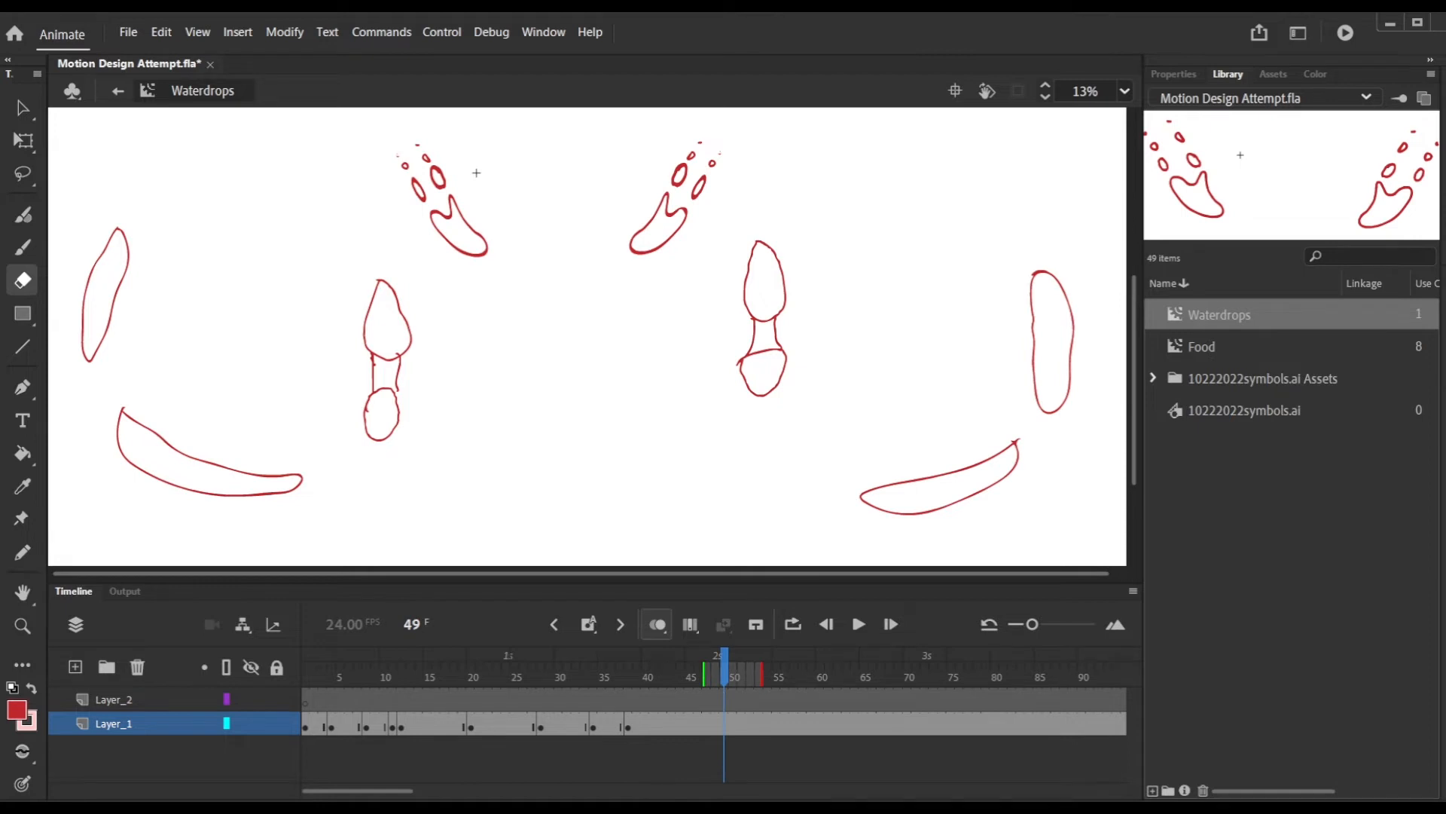
{"action": "scroll", "coordinate": [1117, 452], "scroll_direction": "down", "scroll_amount": 4}
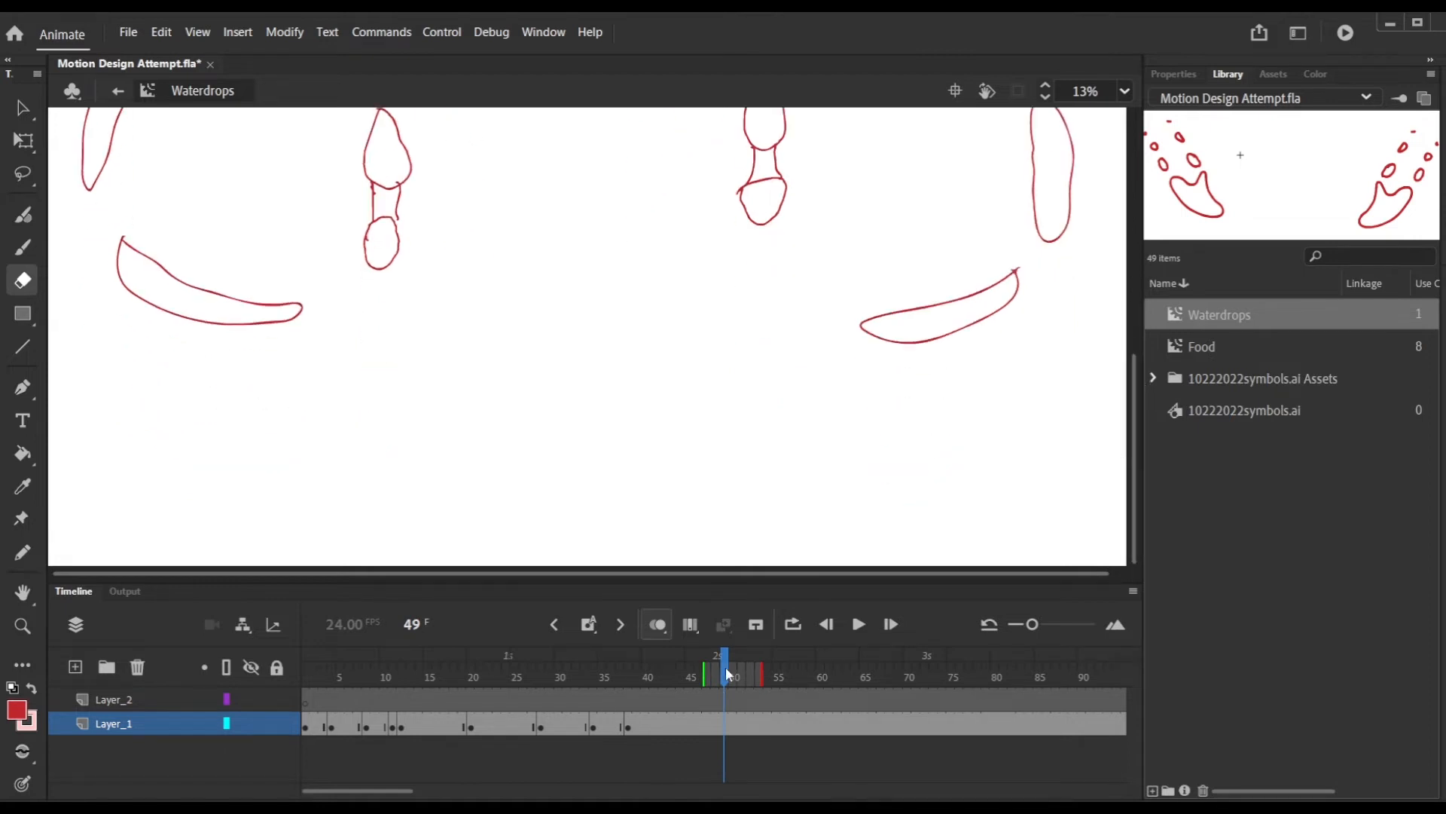
{"action": "left_click_drag", "start_coordinate": [728, 672], "coordinate": [401, 673]}
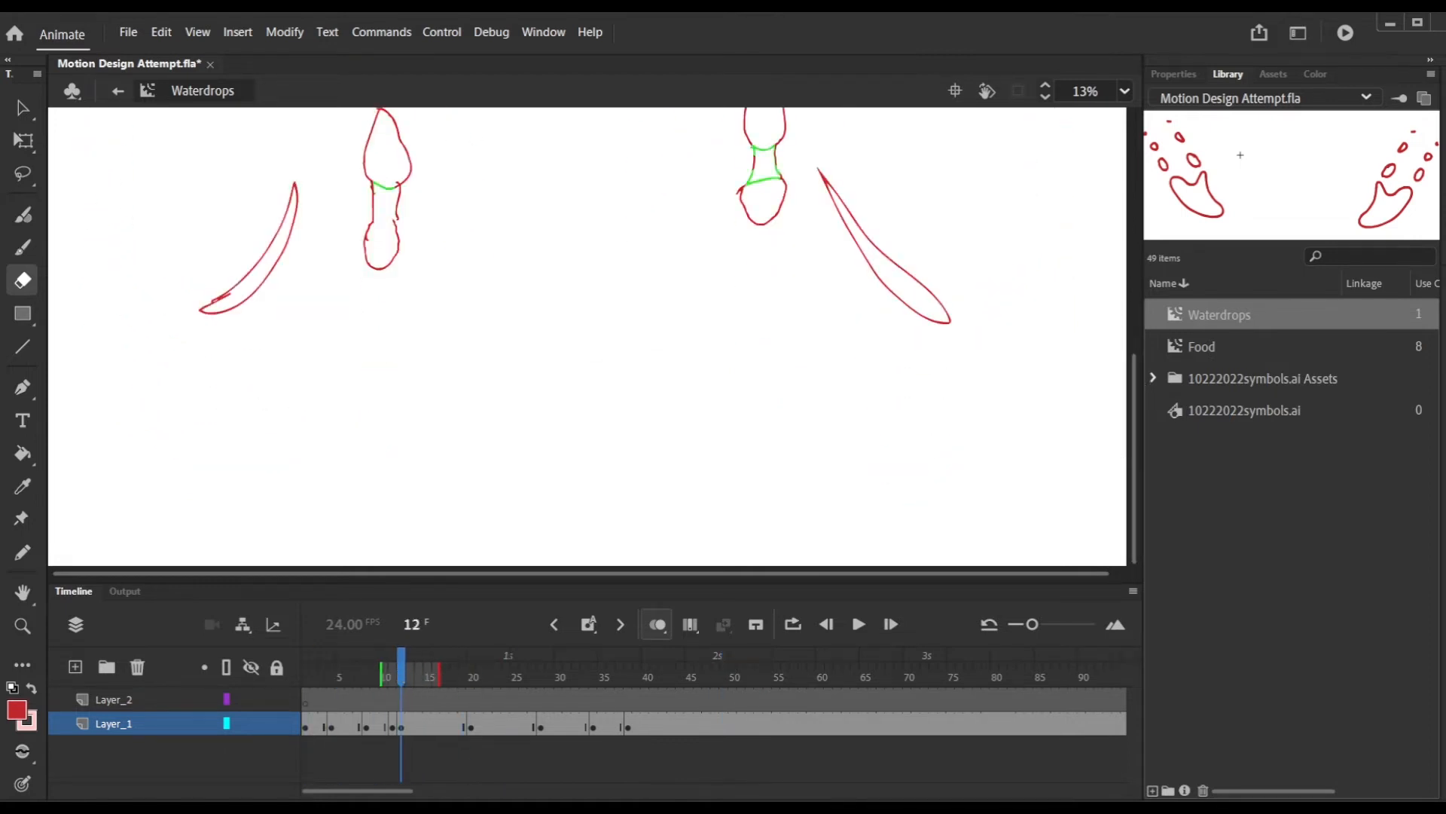
{"action": "key", "text": "b"}
{"action": "left_click_drag", "start_coordinate": [373, 312], "coordinate": [372, 317]}
{"action": "left_click", "coordinate": [456, 673]}
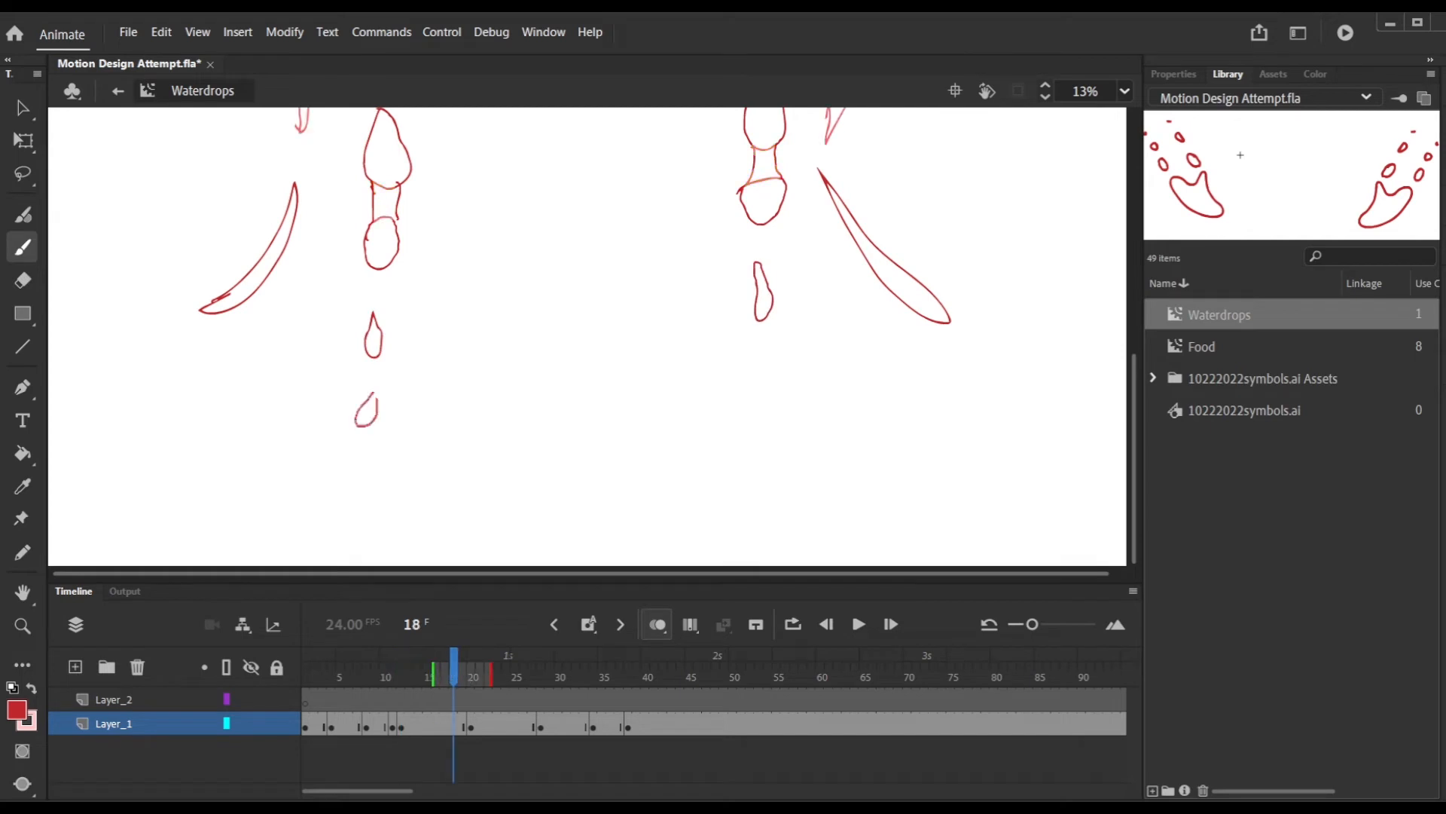
{"action": "left_click_drag", "start_coordinate": [1135, 476], "coordinate": [1137, 449]}
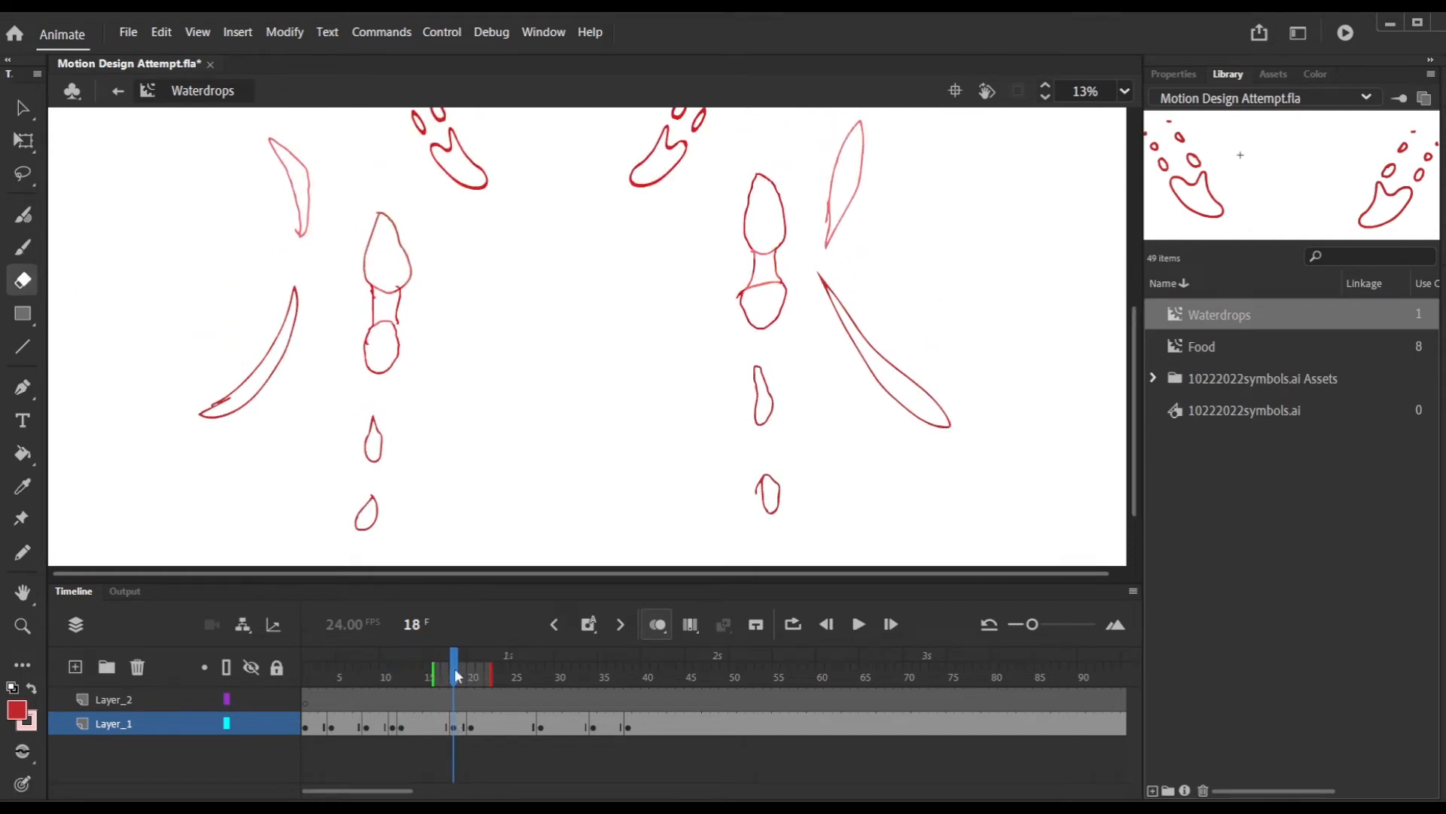
Erase the large upper drops above the necks of both streams at frame 18.
{"action": "mouse_move", "coordinate": [457, 675]}
{"action": "left_mouse_down"}
{"action": "mouse_move", "coordinate": [349, 683]}
{"action": "mouse_move", "coordinate": [394, 689]}
{"action": "mouse_move", "coordinate": [394, 731]}
{"action": "left_mouse_up"}
{"action": "left_click", "coordinate": [23, 108]}
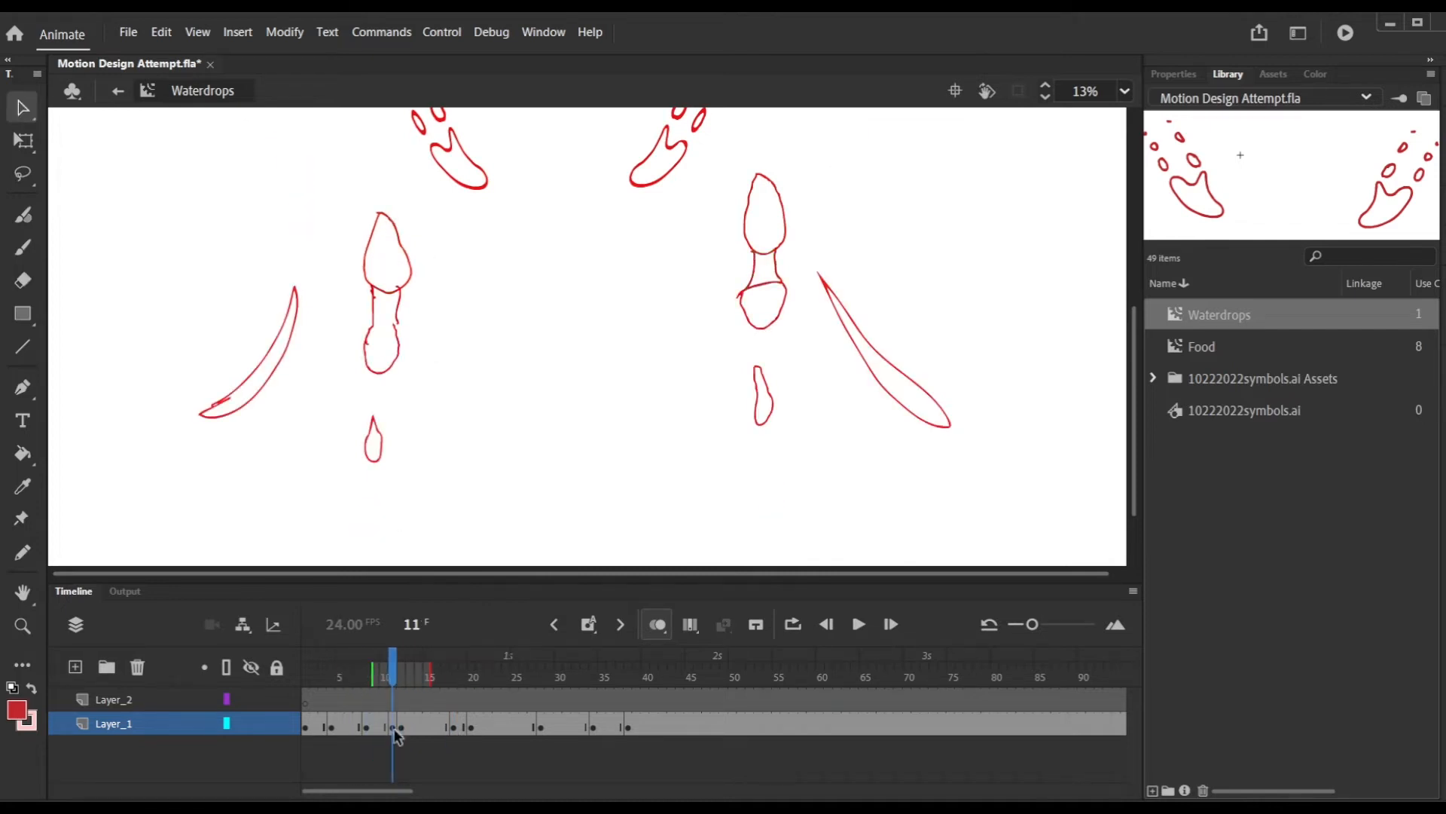
{"action": "mouse_move", "coordinate": [395, 674]}
{"action": "left_mouse_down"}
{"action": "mouse_move", "coordinate": [452, 674]}
{"action": "mouse_move", "coordinate": [374, 687]}
{"action": "mouse_move", "coordinate": [366, 734]}
{"action": "mouse_move", "coordinate": [467, 727]}
{"action": "mouse_move", "coordinate": [455, 729]}
{"action": "left_mouse_up"}
{"action": "key", "text": "e"}
{"action": "left_click_drag", "start_coordinate": [783, 172], "coordinate": [784, 198]}
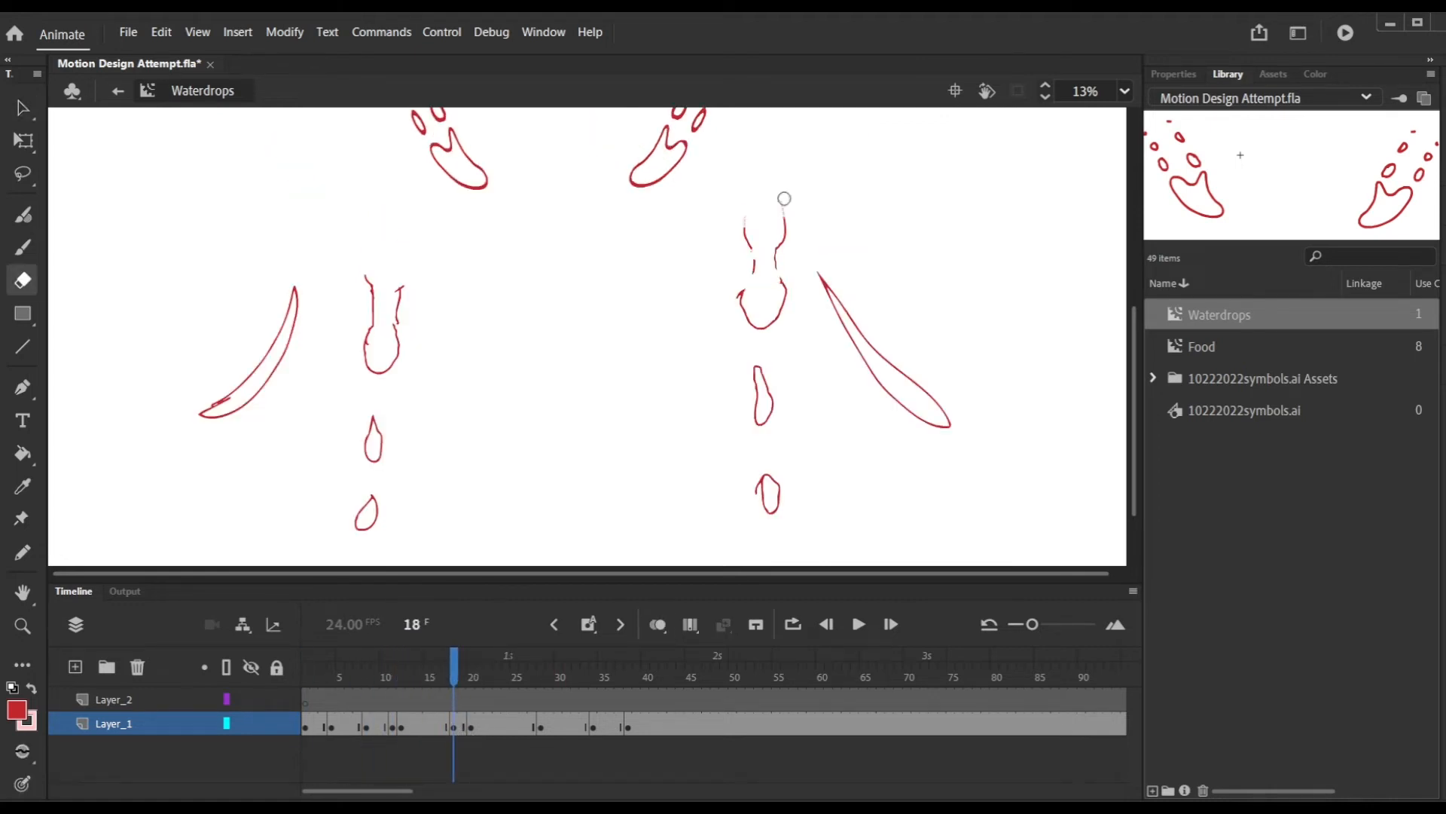
Copy the Layer_1 keyframe at frame 18 and paste it over the keyframes at frames 20, 28, 34 and 38.
{"action": "left_click_drag", "start_coordinate": [455, 660], "coordinate": [604, 690]}
{"action": "right_click", "coordinate": [455, 727]}
{"action": "left_click", "coordinate": [554, 444]}
{"action": "right_click", "coordinate": [472, 725]}
{"action": "left_click", "coordinate": [545, 463]}
{"action": "right_click", "coordinate": [546, 726]}
{"action": "left_click", "coordinate": [573, 461]}
{"action": "right_click", "coordinate": [595, 729]}
{"action": "left_click", "coordinate": [654, 468]}
{"action": "right_click", "coordinate": [629, 729]}
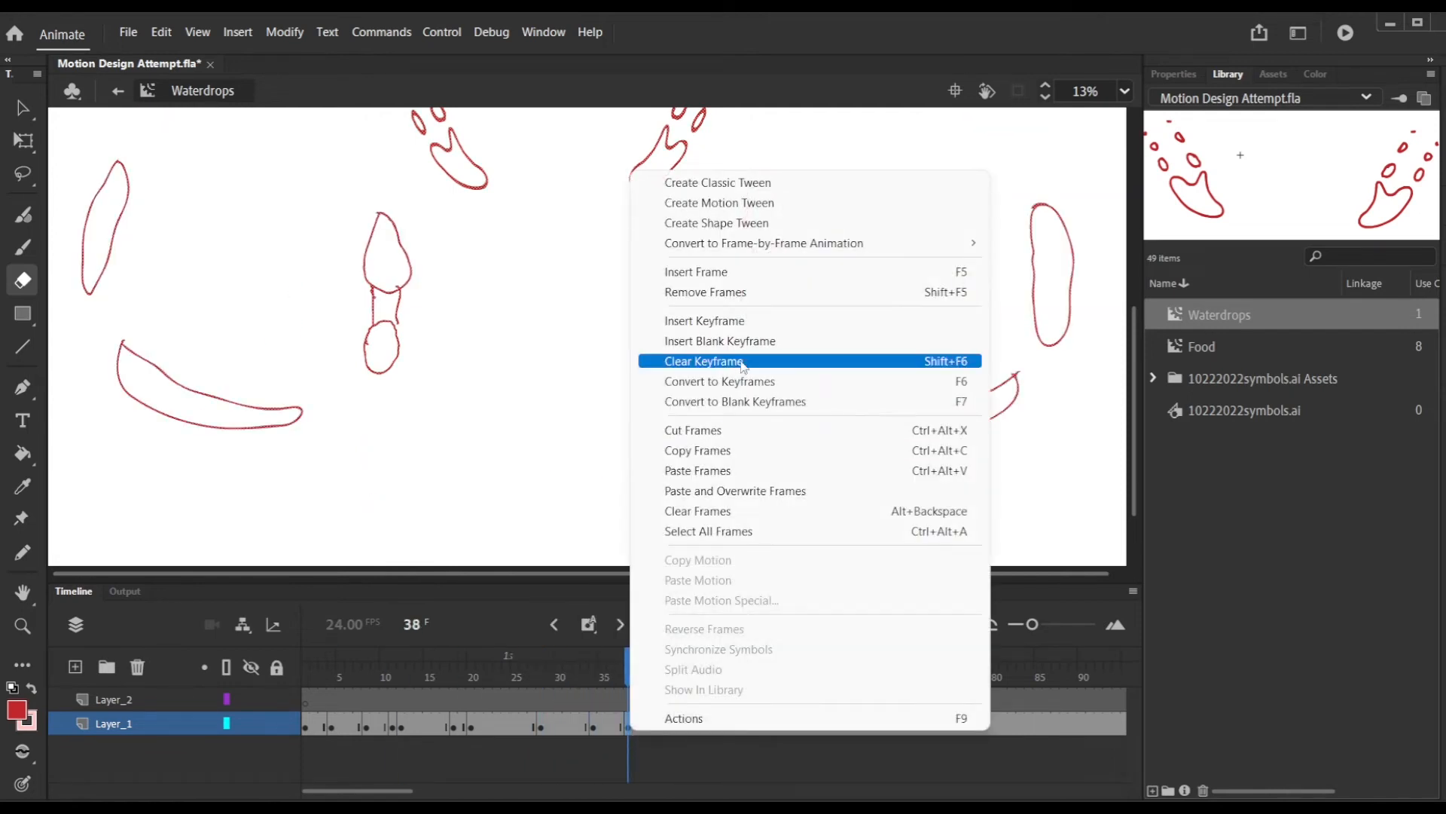
{"action": "left_click", "coordinate": [697, 470]}
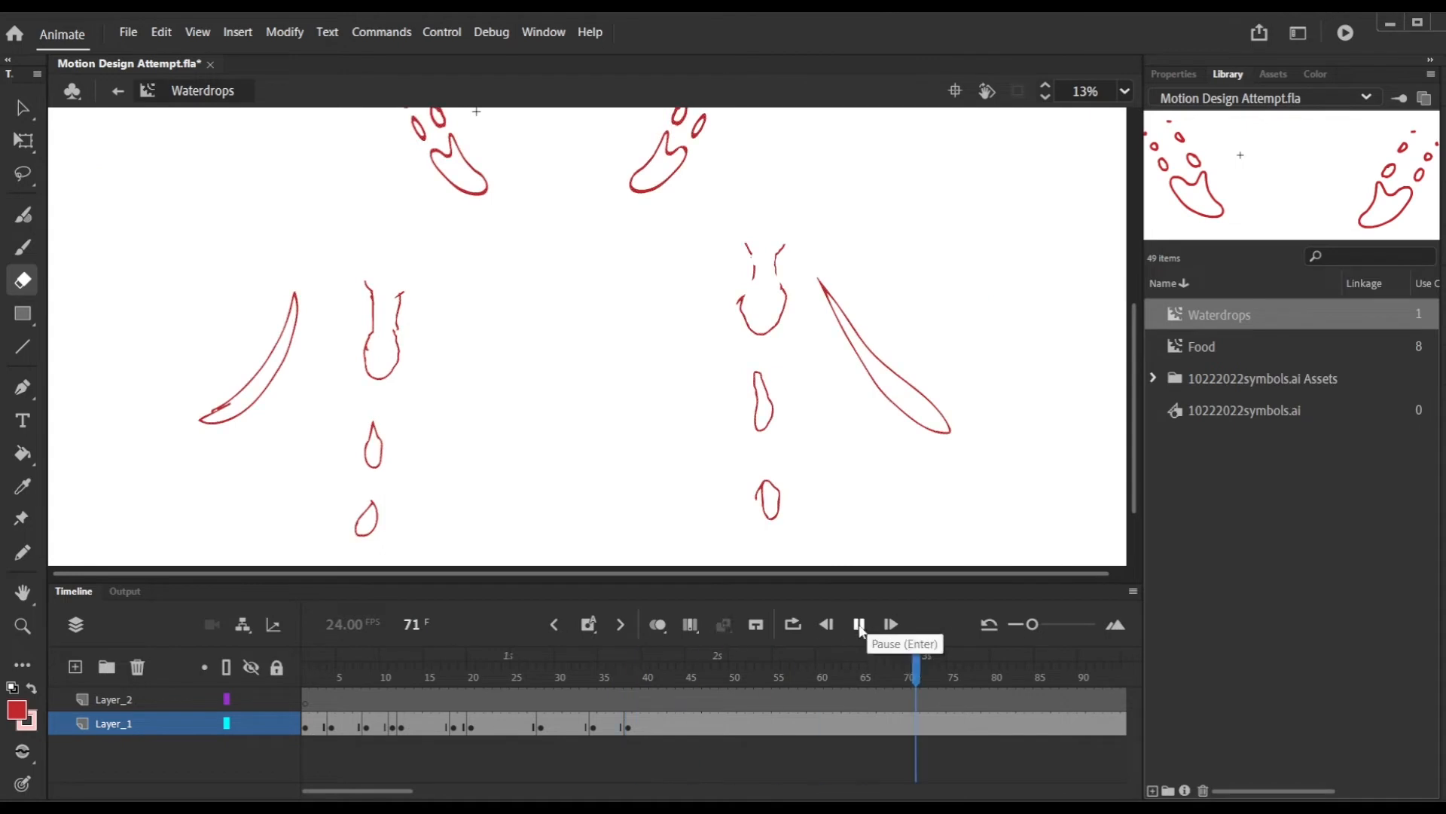
Review the waterdrops in looped playback with the loop range ending at about frame 42.
{"action": "left_click", "coordinate": [793, 623]}
{"action": "left_click_drag", "start_coordinate": [1025, 654], "coordinate": [662, 653]}
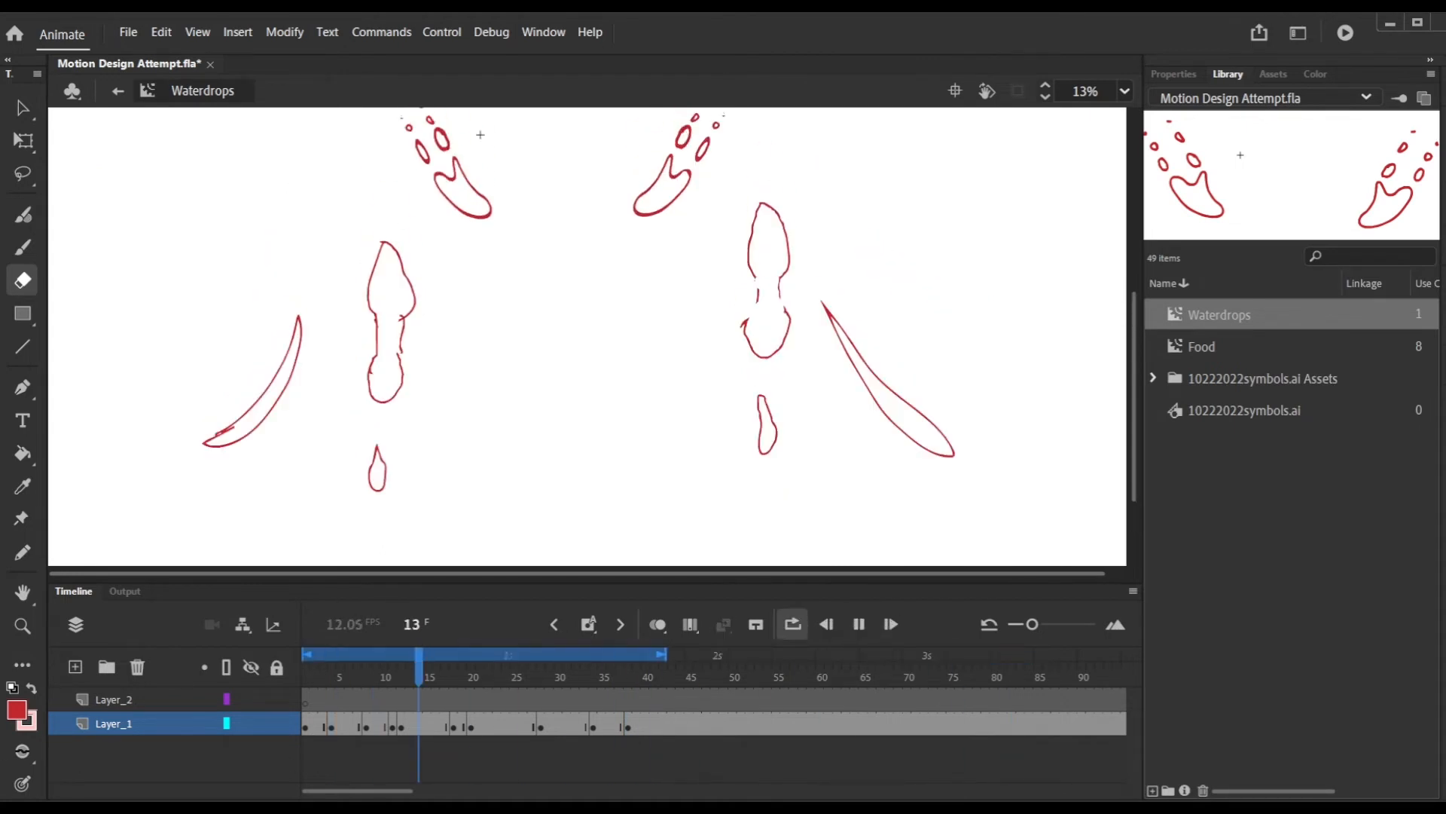
{"action": "left_click", "coordinate": [859, 624]}
Draw small splash shapes beyond the outer ends of the long curved slivers at frames 20 and 28 of Layer_1.
{"action": "left_click", "coordinate": [443, 725]}
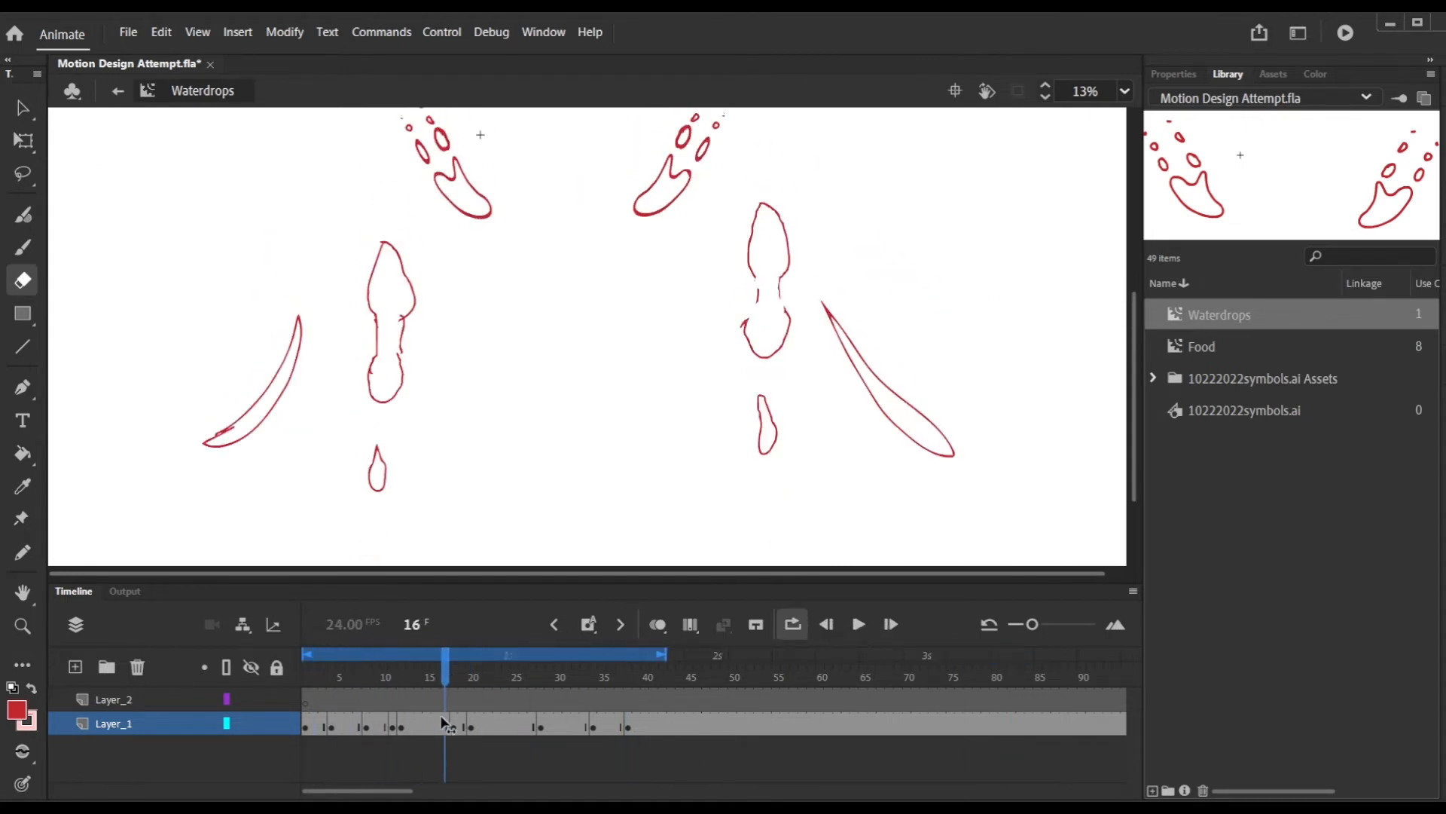
{"action": "left_click", "coordinate": [456, 724]}
{"action": "left_click", "coordinate": [452, 698]}
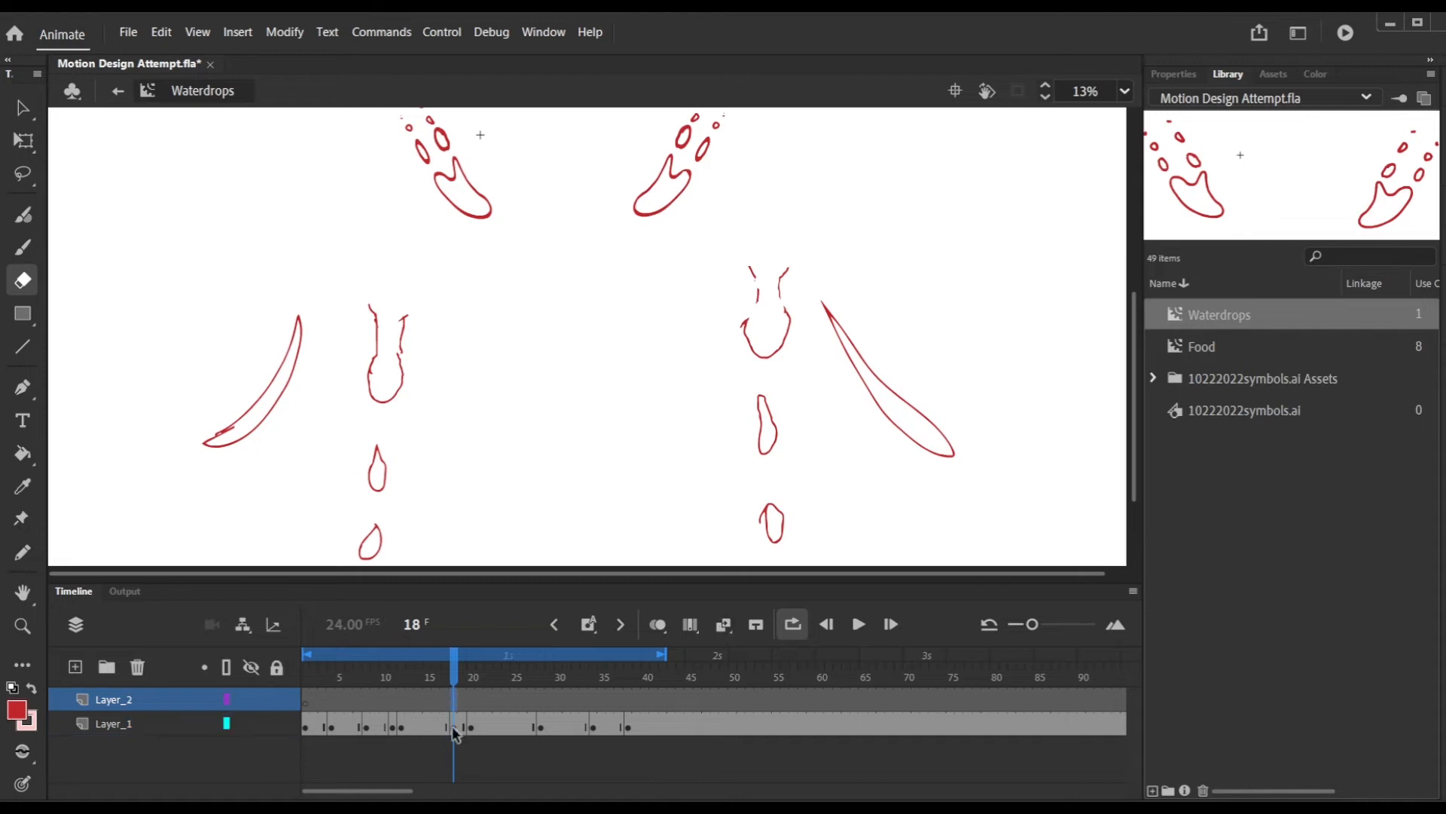
{"action": "left_click", "coordinate": [452, 726]}
{"action": "key", "text": "b"}
{"action": "left_click", "coordinate": [419, 682]}
{"action": "left_click_drag", "start_coordinate": [420, 687], "coordinate": [543, 728]}
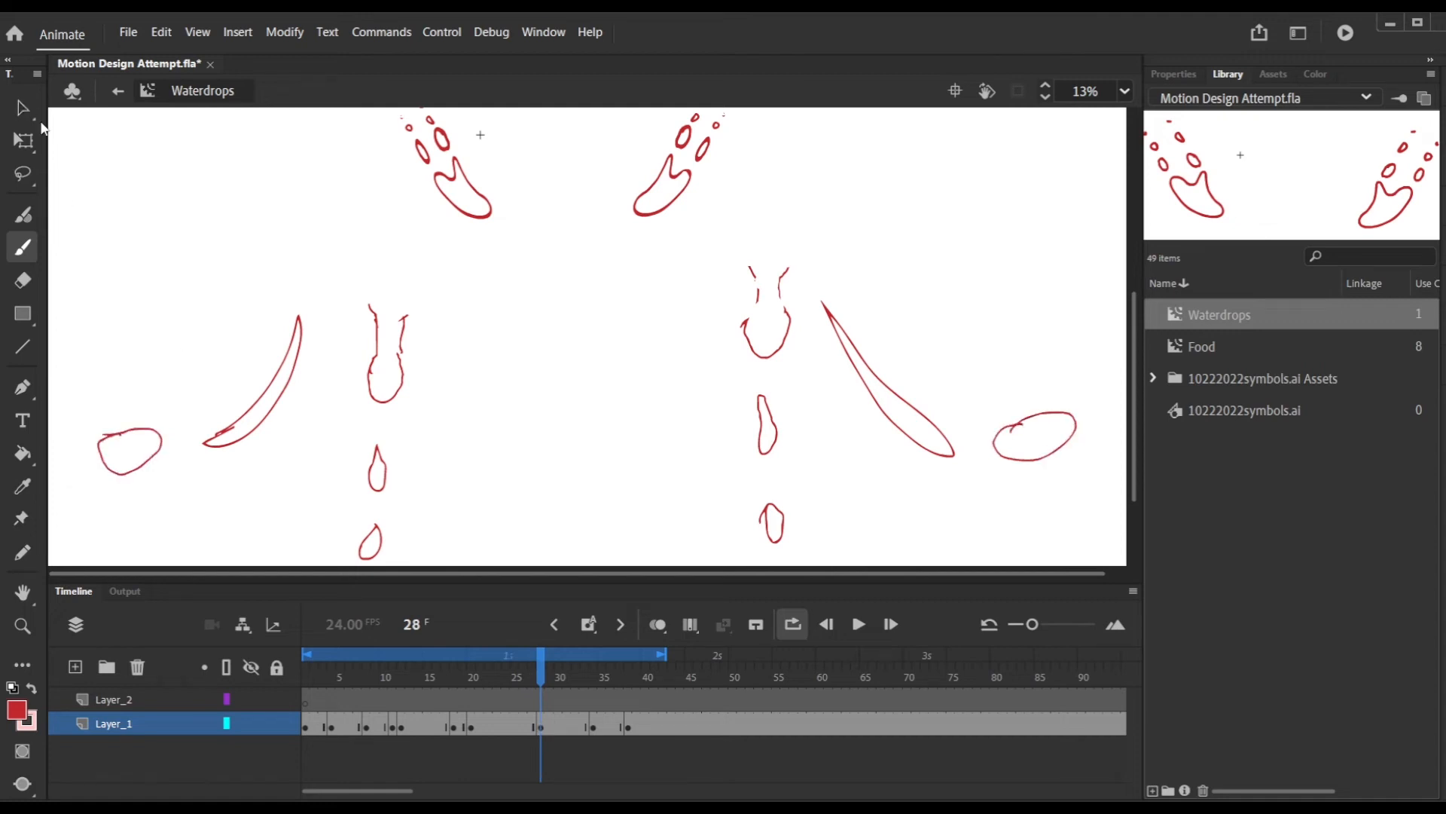
Delete the long curved slivers on both sides at frame 28.
{"action": "left_click", "coordinate": [23, 108]}
{"action": "left_click_drag", "start_coordinate": [194, 312], "coordinate": [347, 487]}
{"action": "key", "text": "Delete"}
{"action": "key", "text": "Delete"}
{"action": "key", "text": "ctrl+minus"}
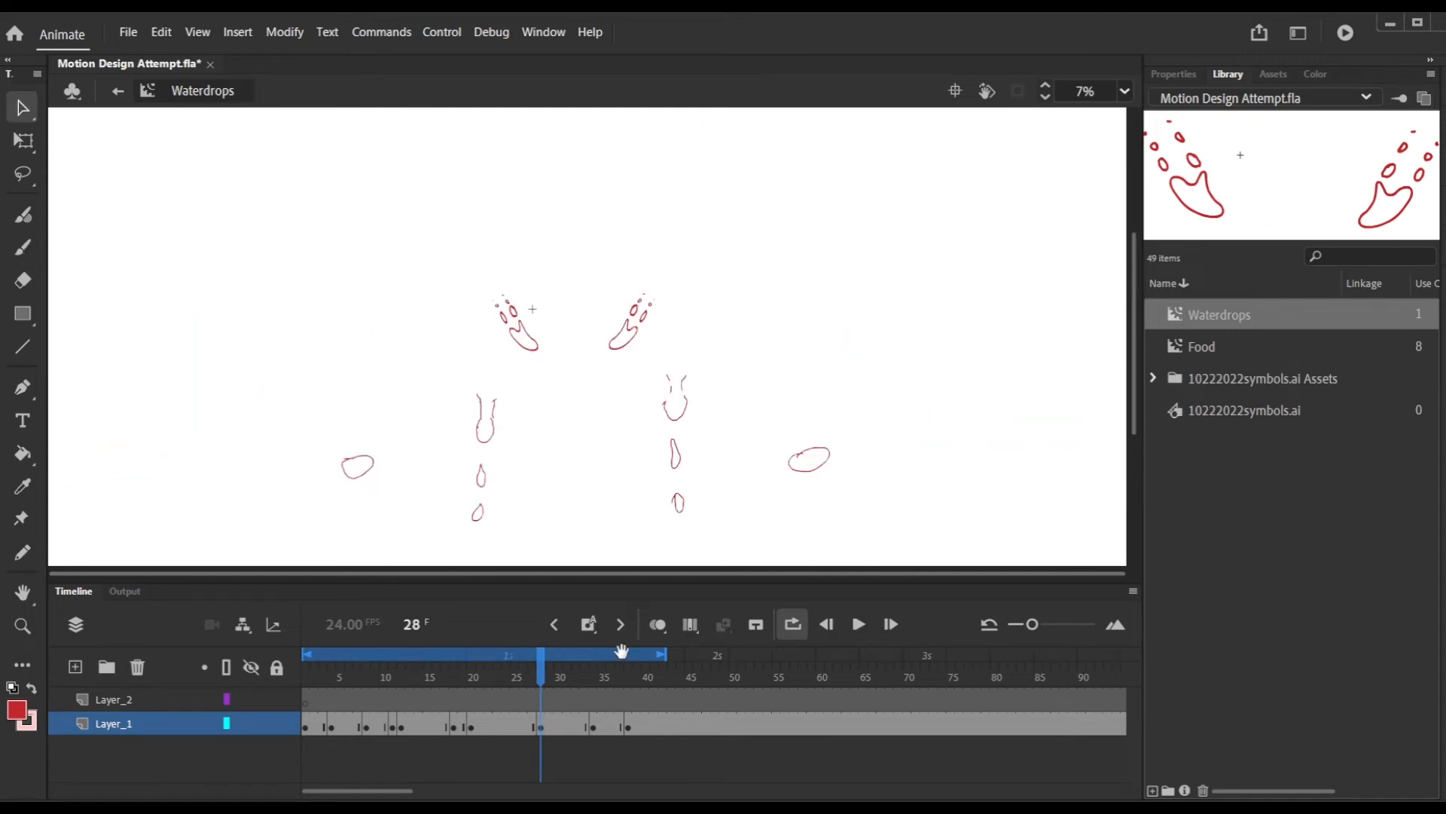
Draw a large round drop above and outside the small oval on each side at frame 28.
{"action": "left_click_drag", "start_coordinate": [1135, 366], "coordinate": [1135, 410]}
{"action": "left_click", "coordinate": [23, 247]}
{"action": "left_click_drag", "start_coordinate": [265, 290], "coordinate": [267, 293]}
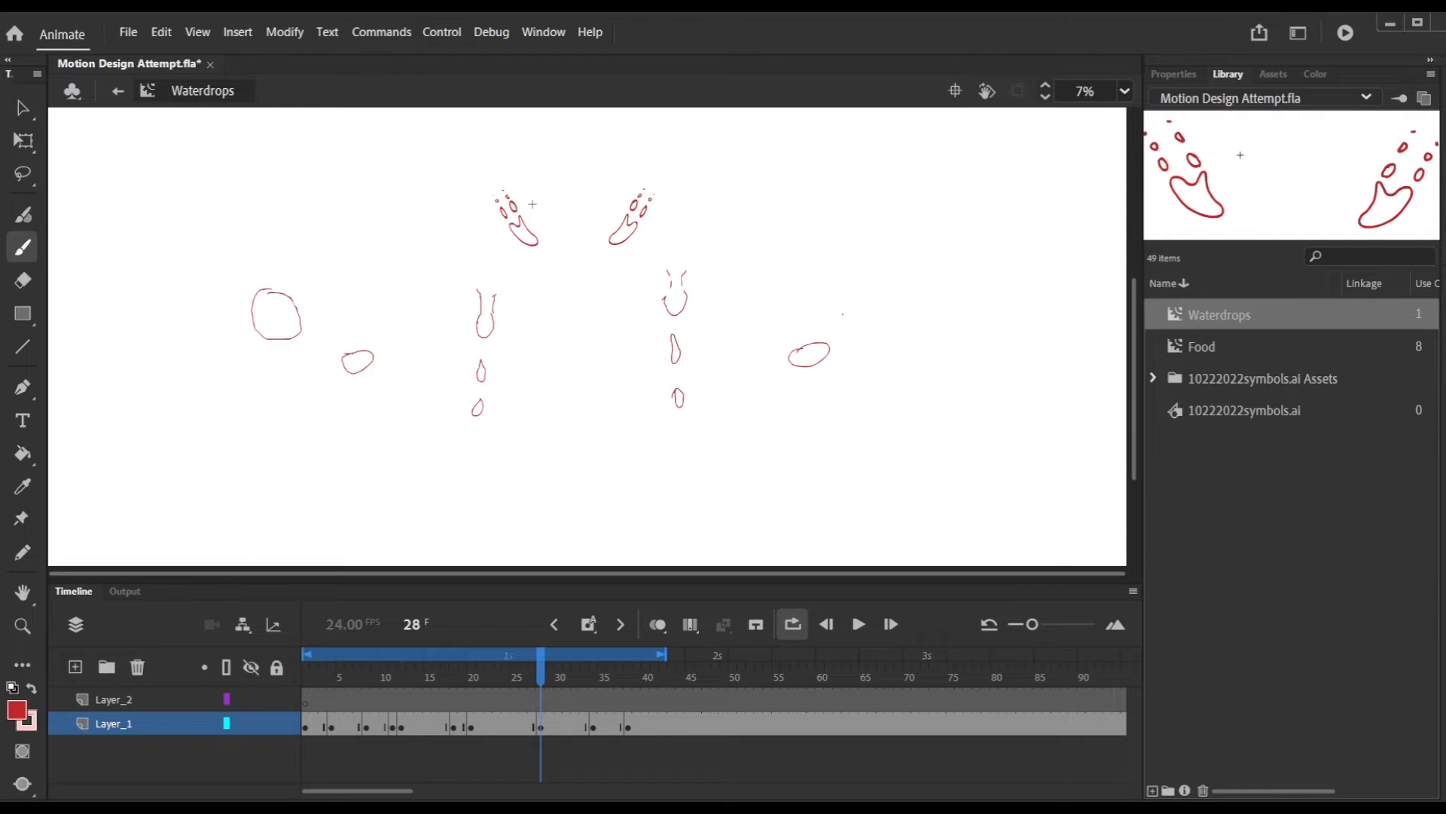
Erase the long curved slivers at frame 34 of Layer_1.
{"action": "left_click", "coordinate": [610, 712]}
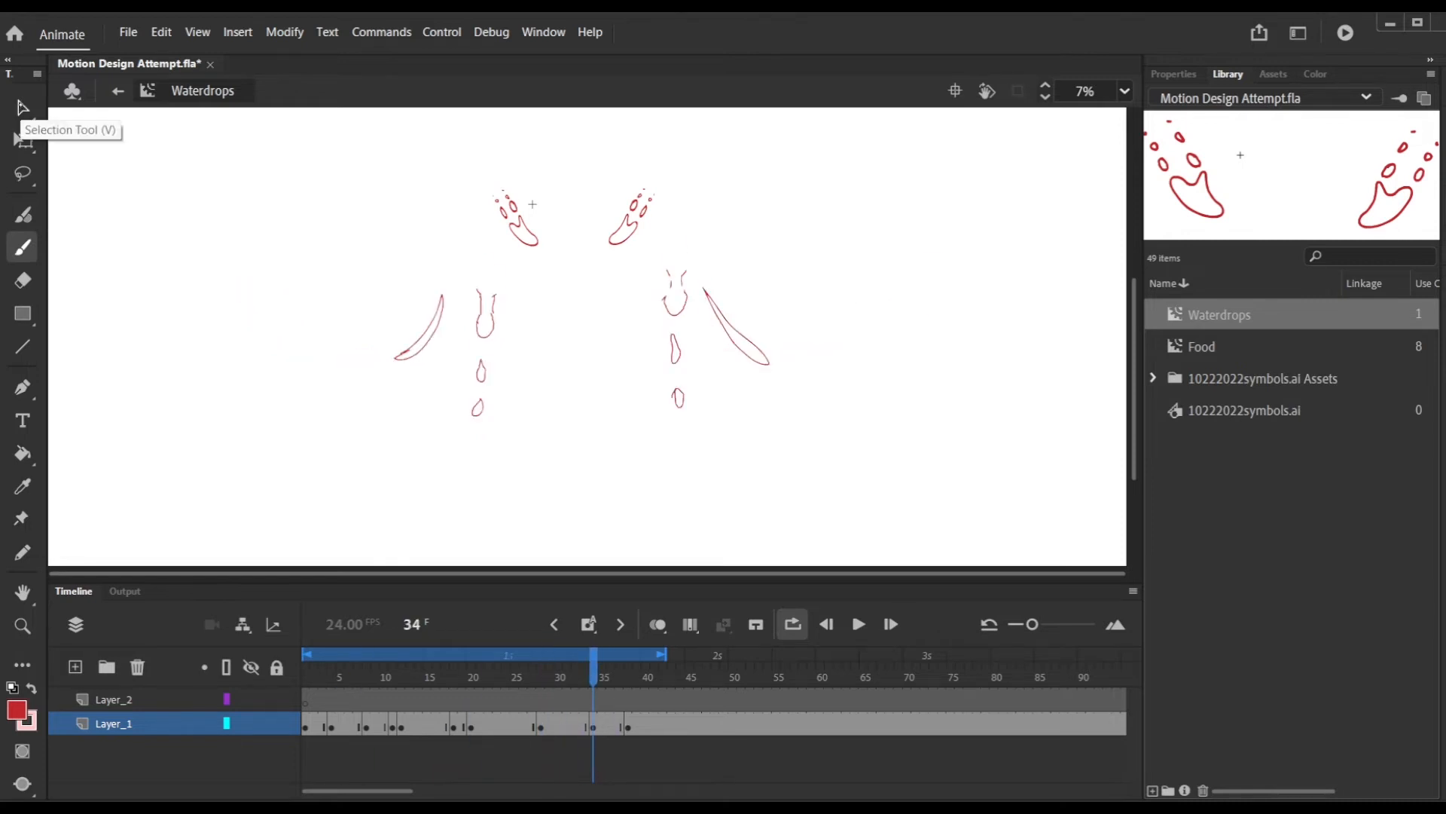
{"action": "left_click", "coordinate": [23, 279]}
{"action": "left_click_drag", "start_coordinate": [704, 289], "coordinate": [778, 359]}
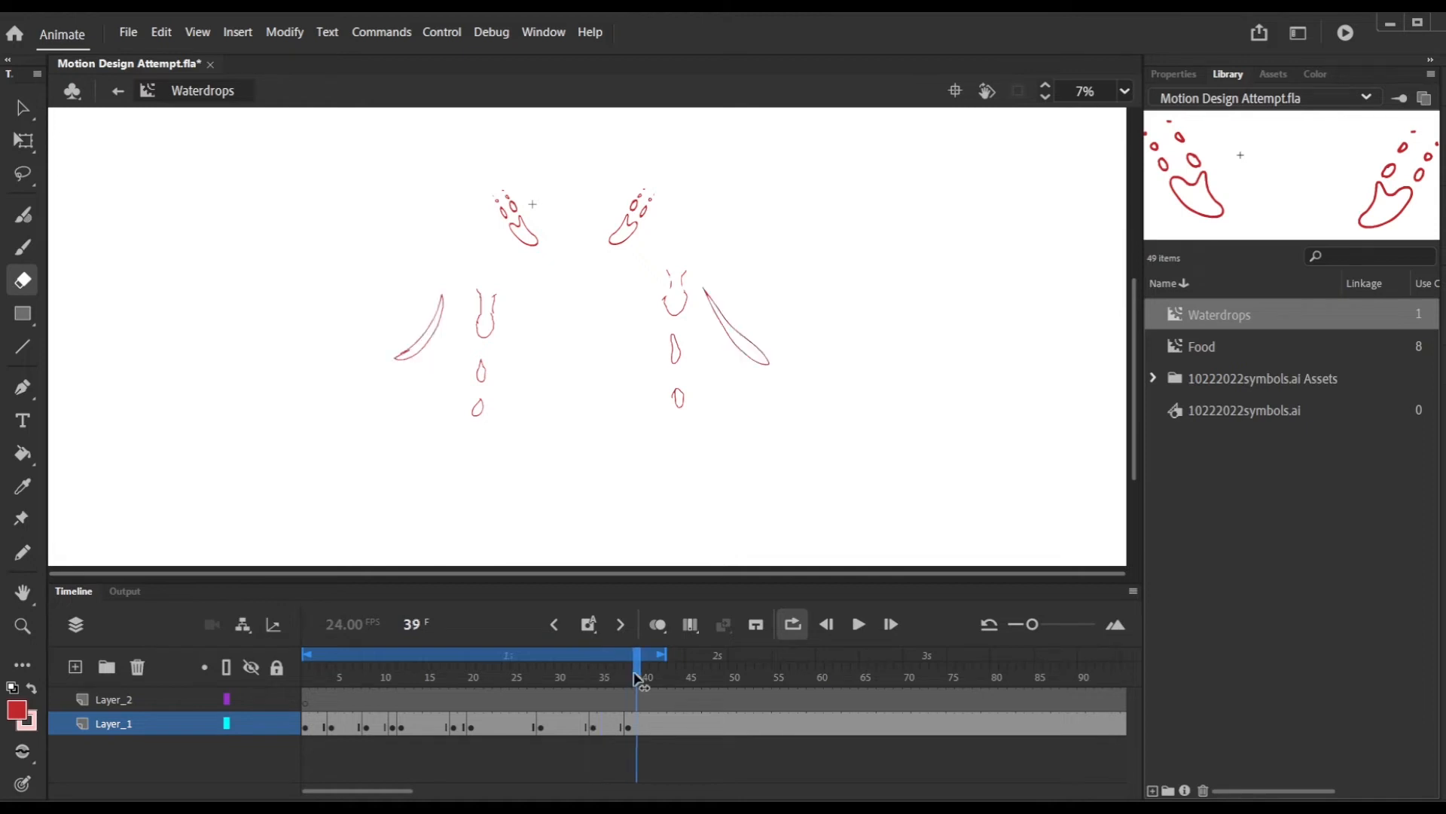
Draw an oval drop beneath each upper splash at frame 17 of Layer_2 and connect them with necks at frame 25.
{"action": "left_click_drag", "start_coordinate": [638, 680], "coordinate": [271, 708]}
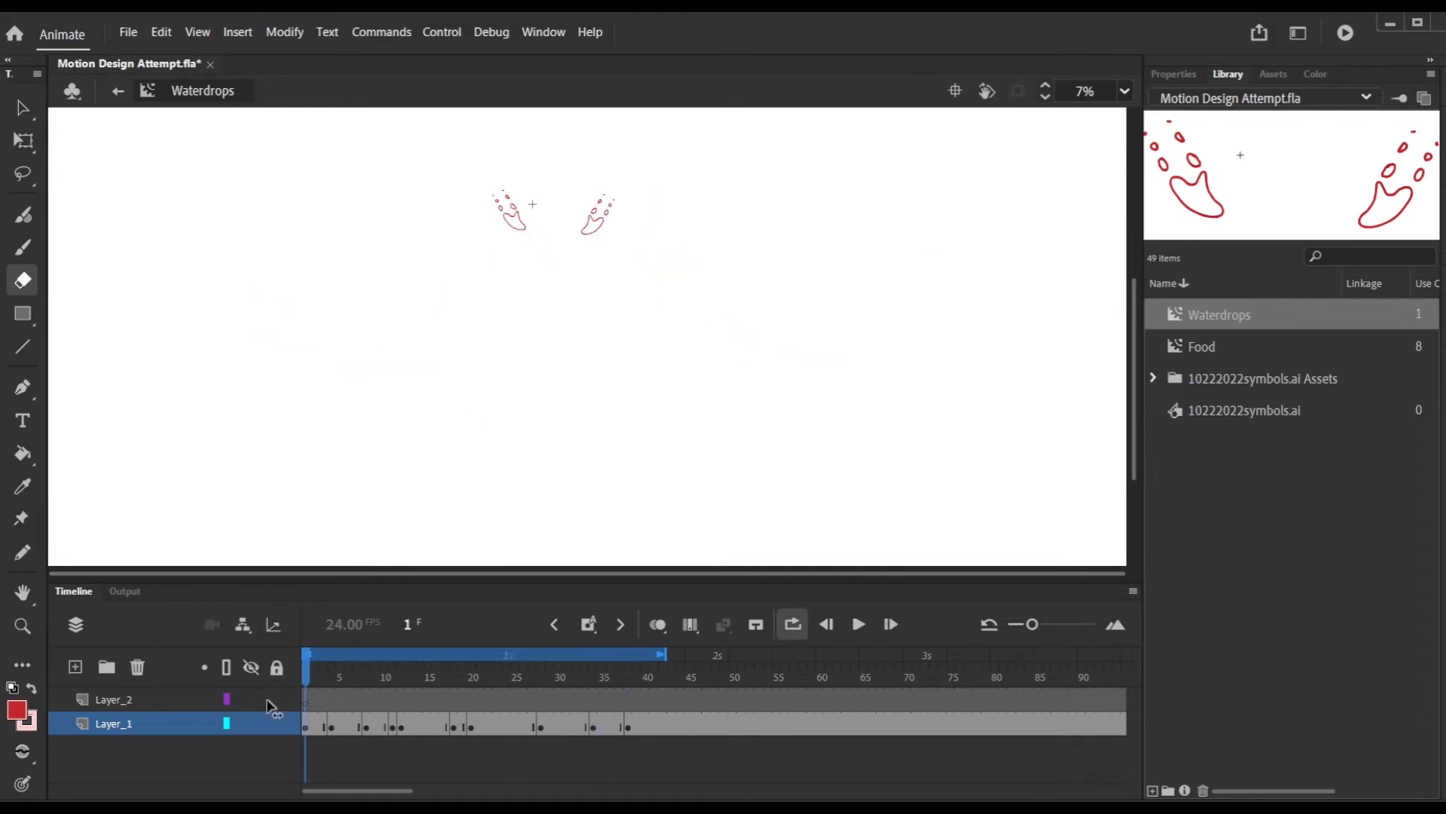
{"action": "left_click", "coordinate": [639, 719]}
{"action": "left_click_drag", "start_coordinate": [638, 676], "coordinate": [447, 684]}
{"action": "left_click", "coordinate": [448, 700]}
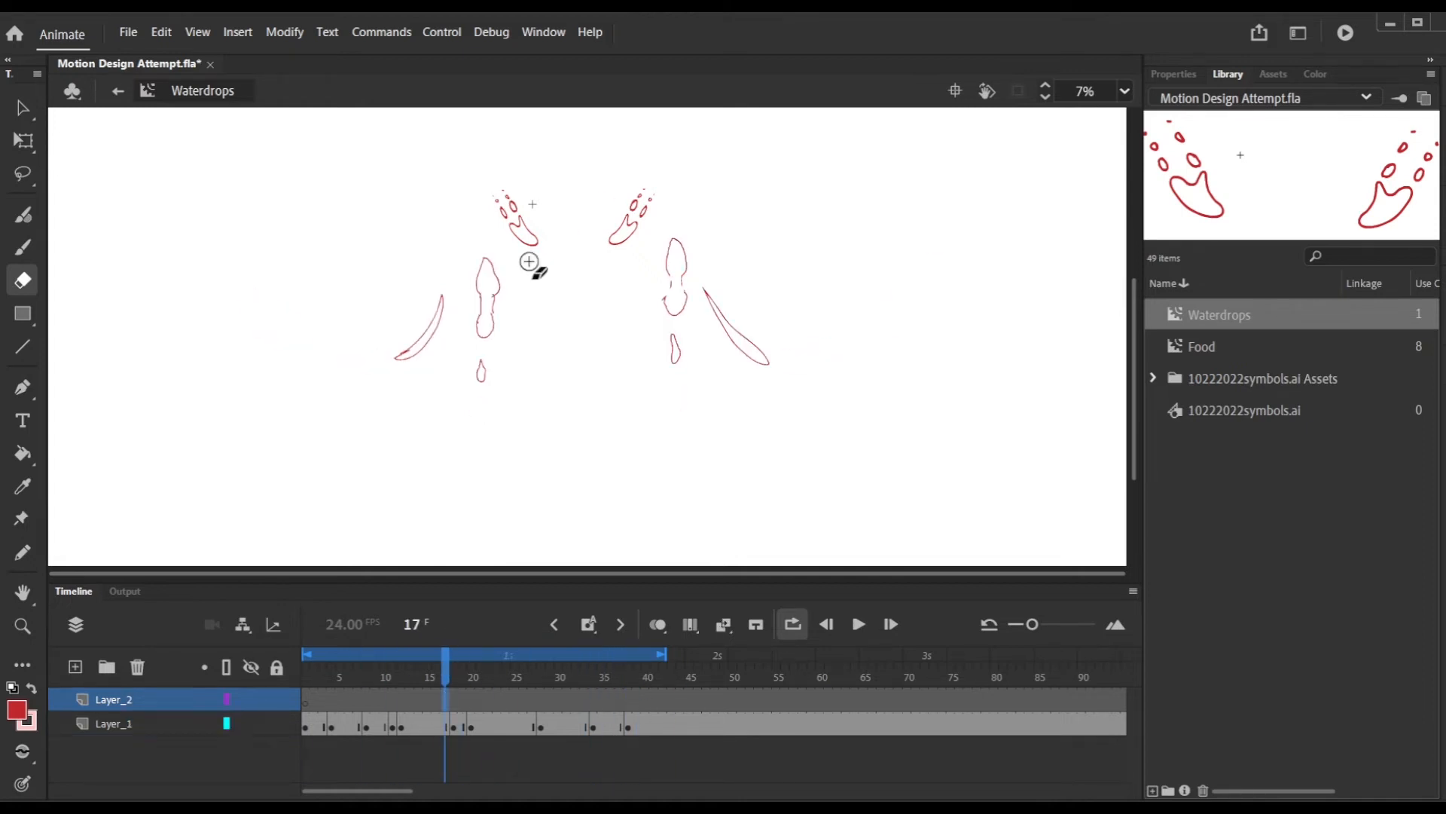
{"action": "key", "text": "b"}
{"action": "left_click_drag", "start_coordinate": [534, 259], "coordinate": [554, 257]}
{"action": "left_click_drag", "start_coordinate": [599, 252], "coordinate": [599, 268]}
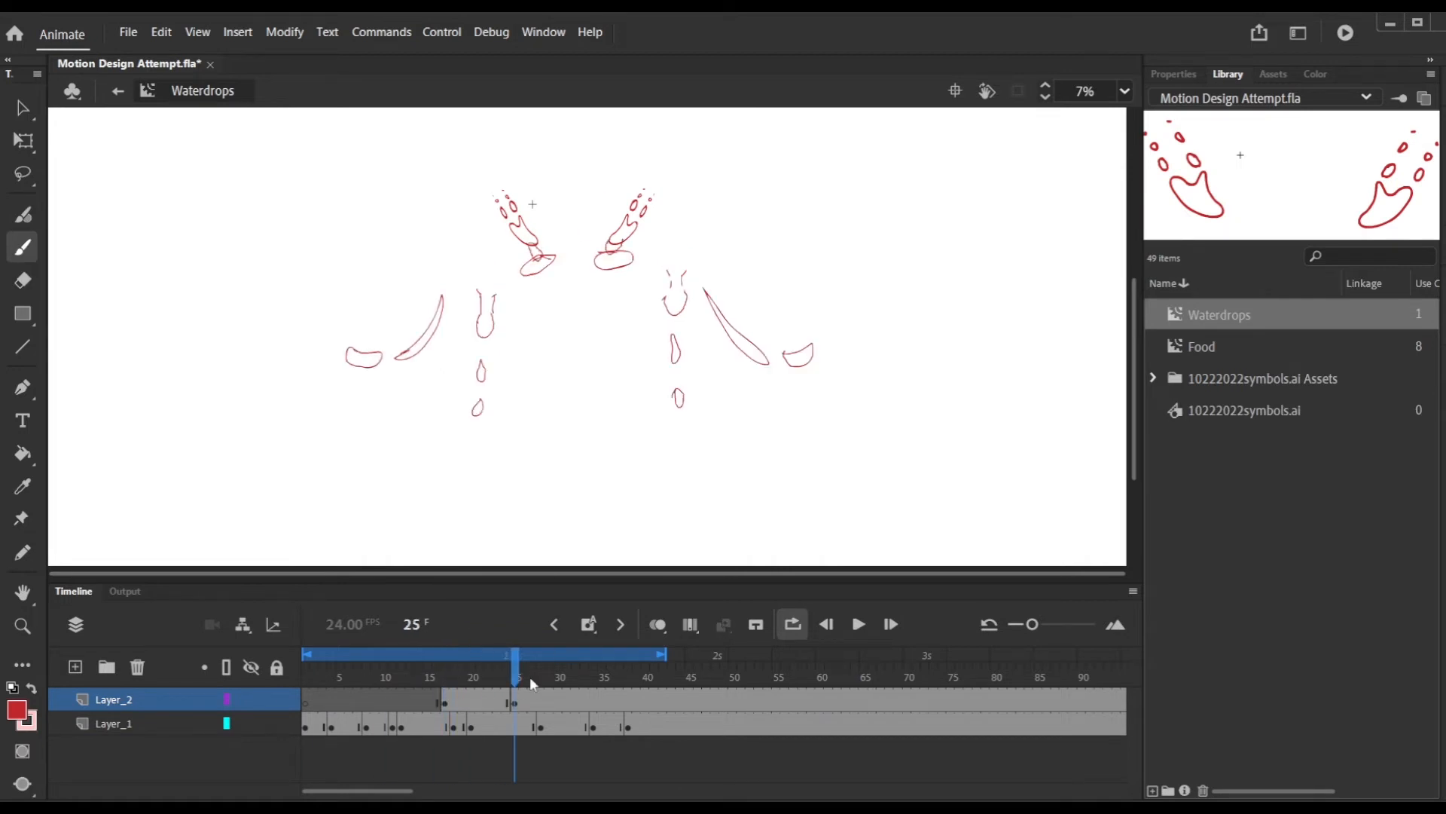
Draw two small falling drops below each oval at frames 30 and 36 of Layer_2.
{"action": "left_click_drag", "start_coordinate": [530, 677], "coordinate": [716, 655]}
{"action": "left_click_drag", "start_coordinate": [611, 676], "coordinate": [637, 692]}
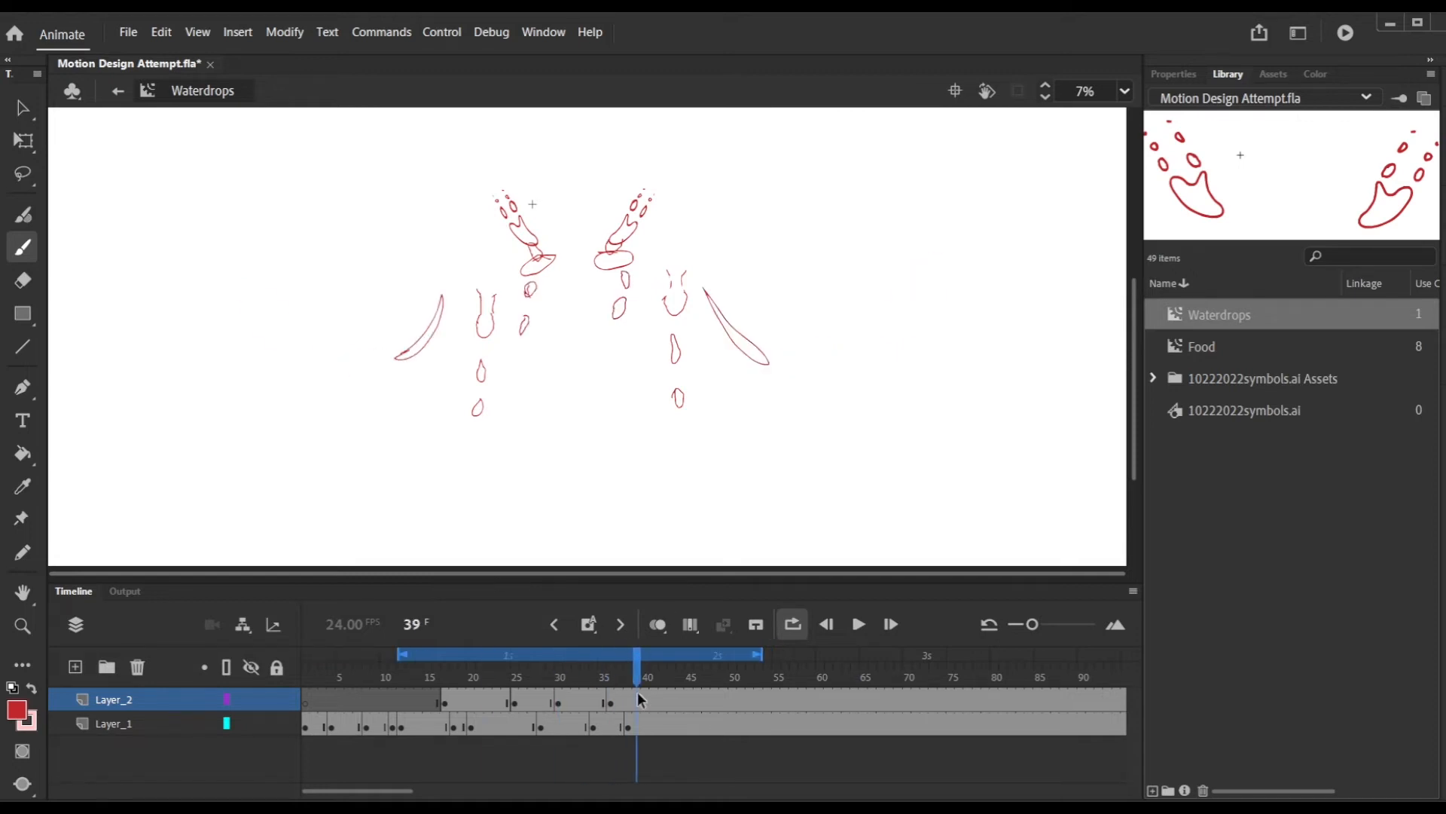
{"action": "key", "text": "v"}
{"action": "left_click_drag", "start_coordinate": [562, 267], "coordinate": [490, 184]}
{"action": "left_click_drag", "start_coordinate": [534, 243], "coordinate": [535, 260]}
{"action": "key", "text": "ctrl+z"}
Move the left upper splash down and inward and the right upper splash down at frame 39.
{"action": "left_click_drag", "start_coordinate": [478, 154], "coordinate": [558, 278]}
{"action": "left_click_drag", "start_coordinate": [531, 254], "coordinate": [568, 286]}
{"action": "mouse_move", "coordinate": [584, 169]}
{"action": "left_mouse_down"}
{"action": "mouse_move", "coordinate": [660, 271]}
{"action": "mouse_move", "coordinate": [590, 175]}
{"action": "left_mouse_up"}
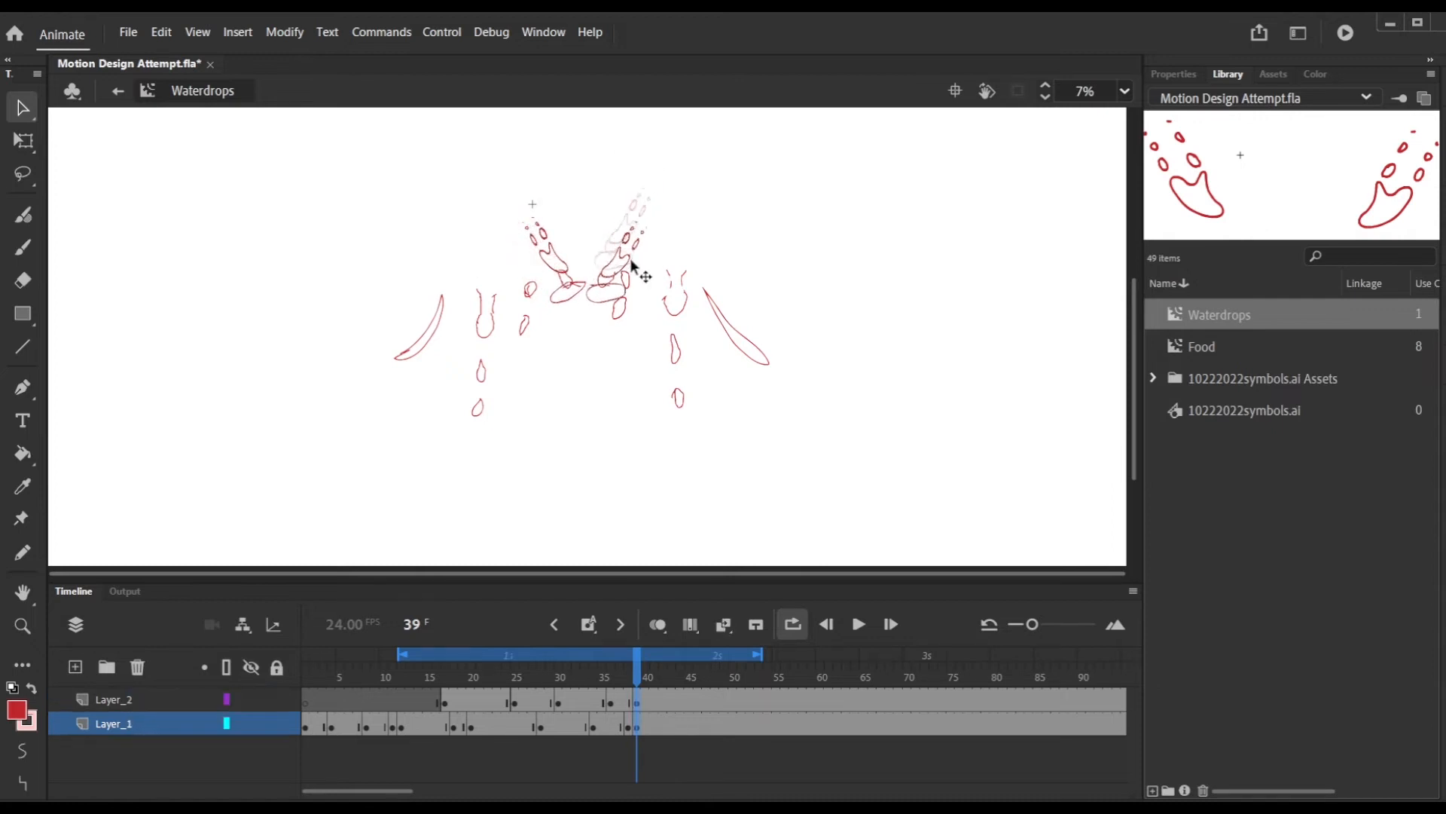
{"action": "left_click_drag", "start_coordinate": [634, 253], "coordinate": [628, 283]}
Draw a small crescent splash outside each long curved sliver at frame 42 of Layer_2.
{"action": "left_click_drag", "start_coordinate": [637, 662], "coordinate": [654, 694]}
{"action": "left_click", "coordinate": [843, 630]}
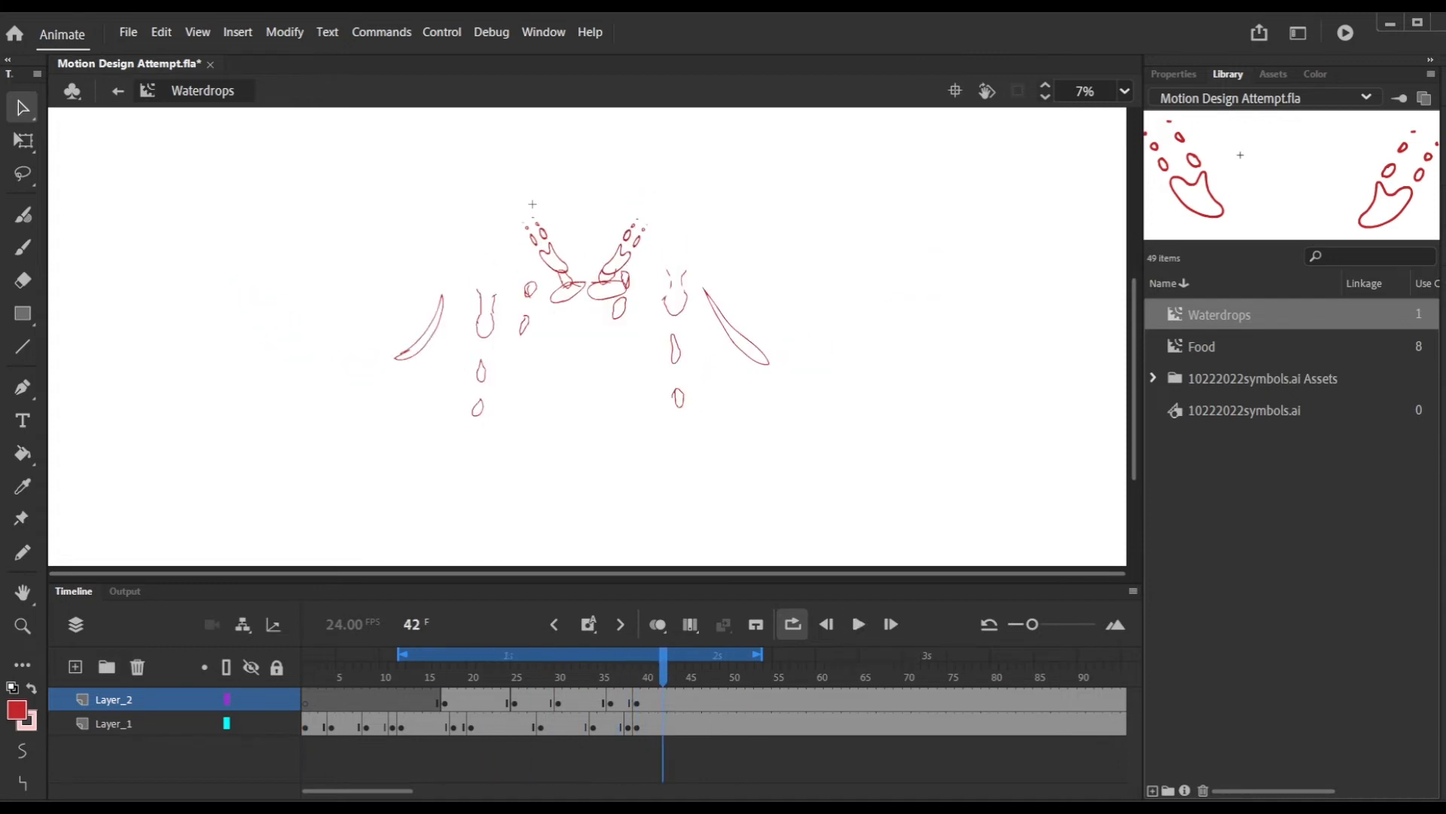
{"action": "left_click", "coordinate": [22, 247]}
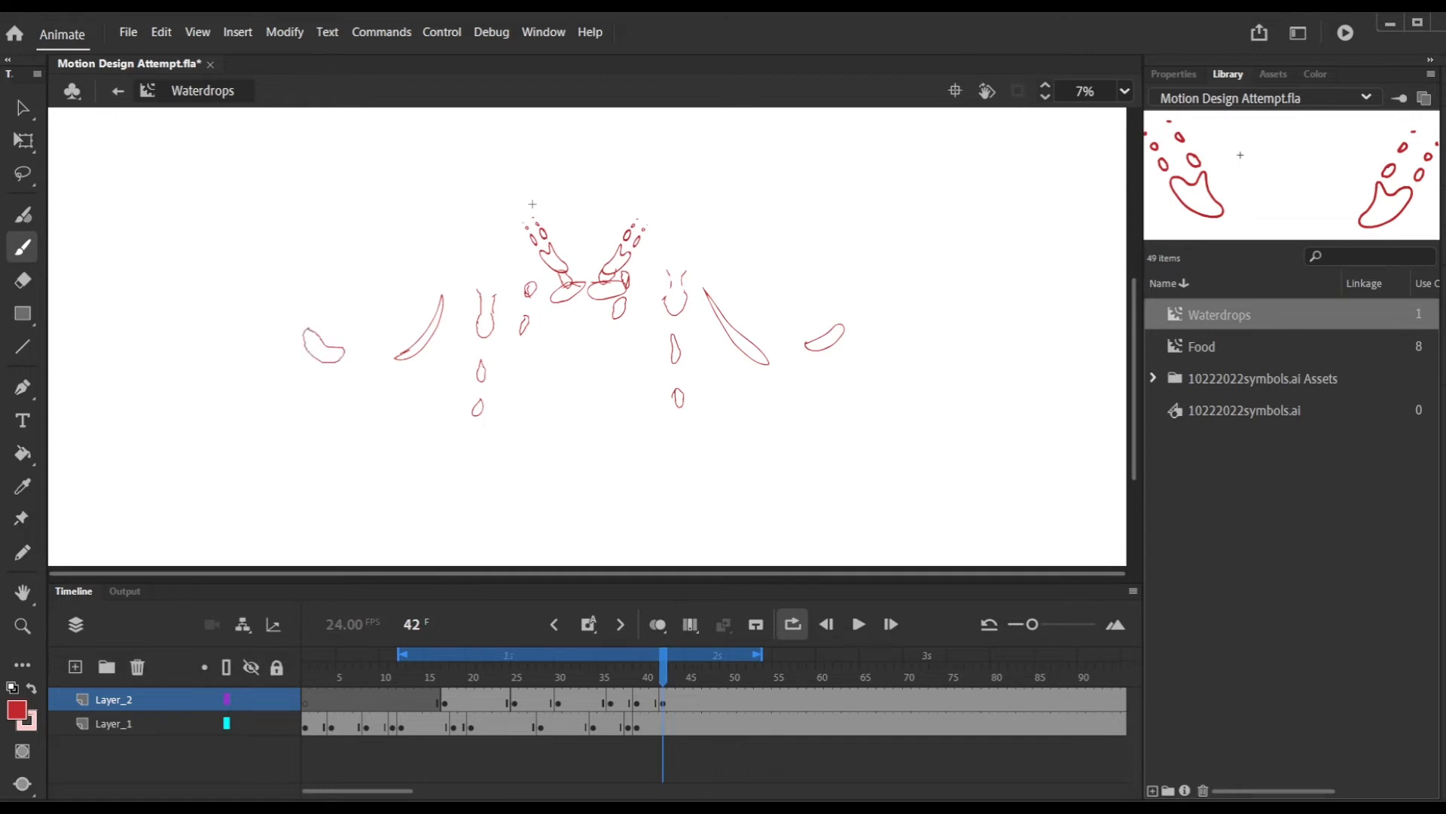
Draw a lower falling drop on each inner stream, remove the uppermost ones by frame 46 of Layer_2, and play the animation.
{"action": "left_click_drag", "start_coordinate": [663, 663], "coordinate": [698, 689]}
{"action": "key", "text": "F7"}
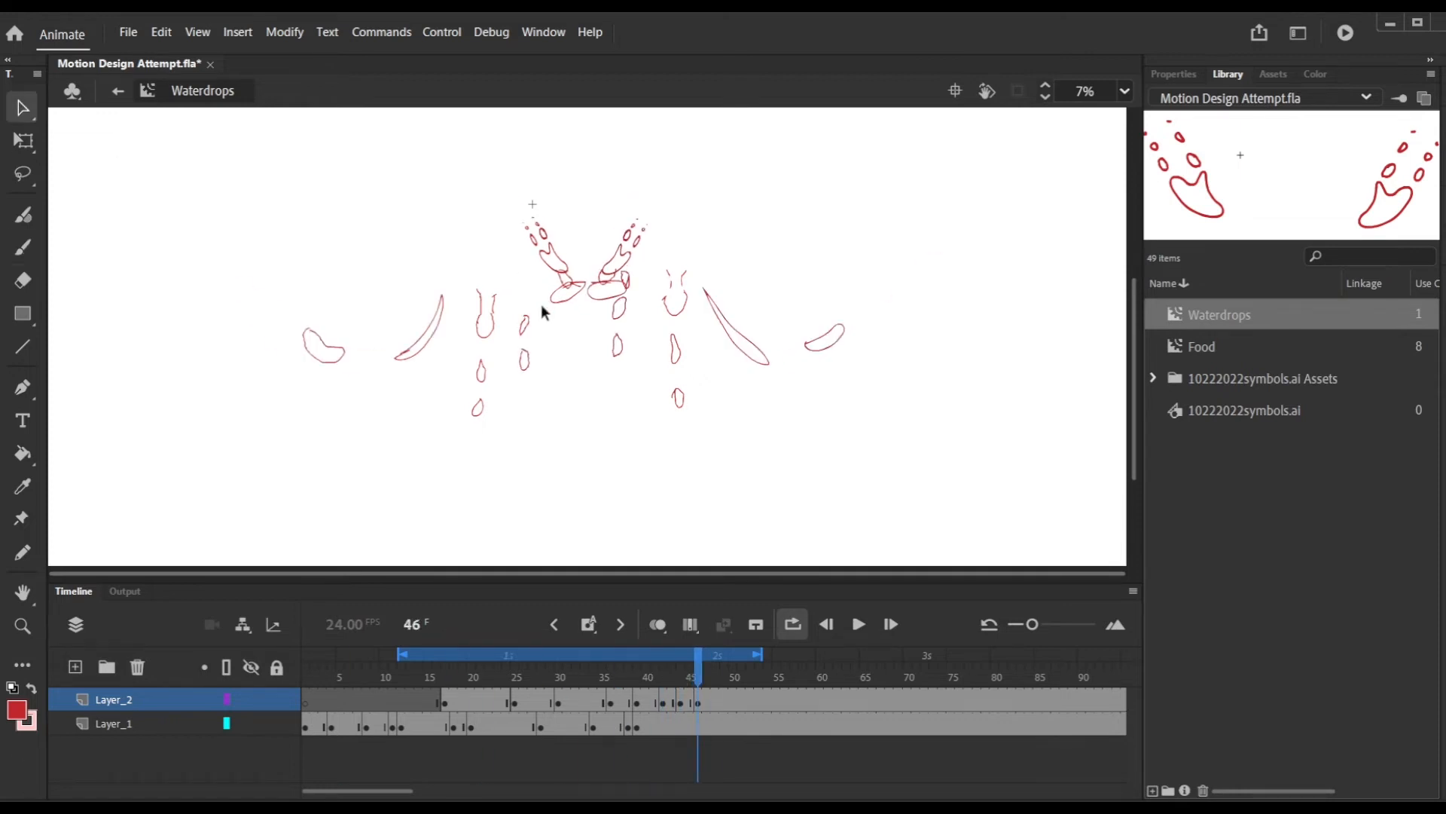
{"action": "left_click", "coordinate": [859, 624]}
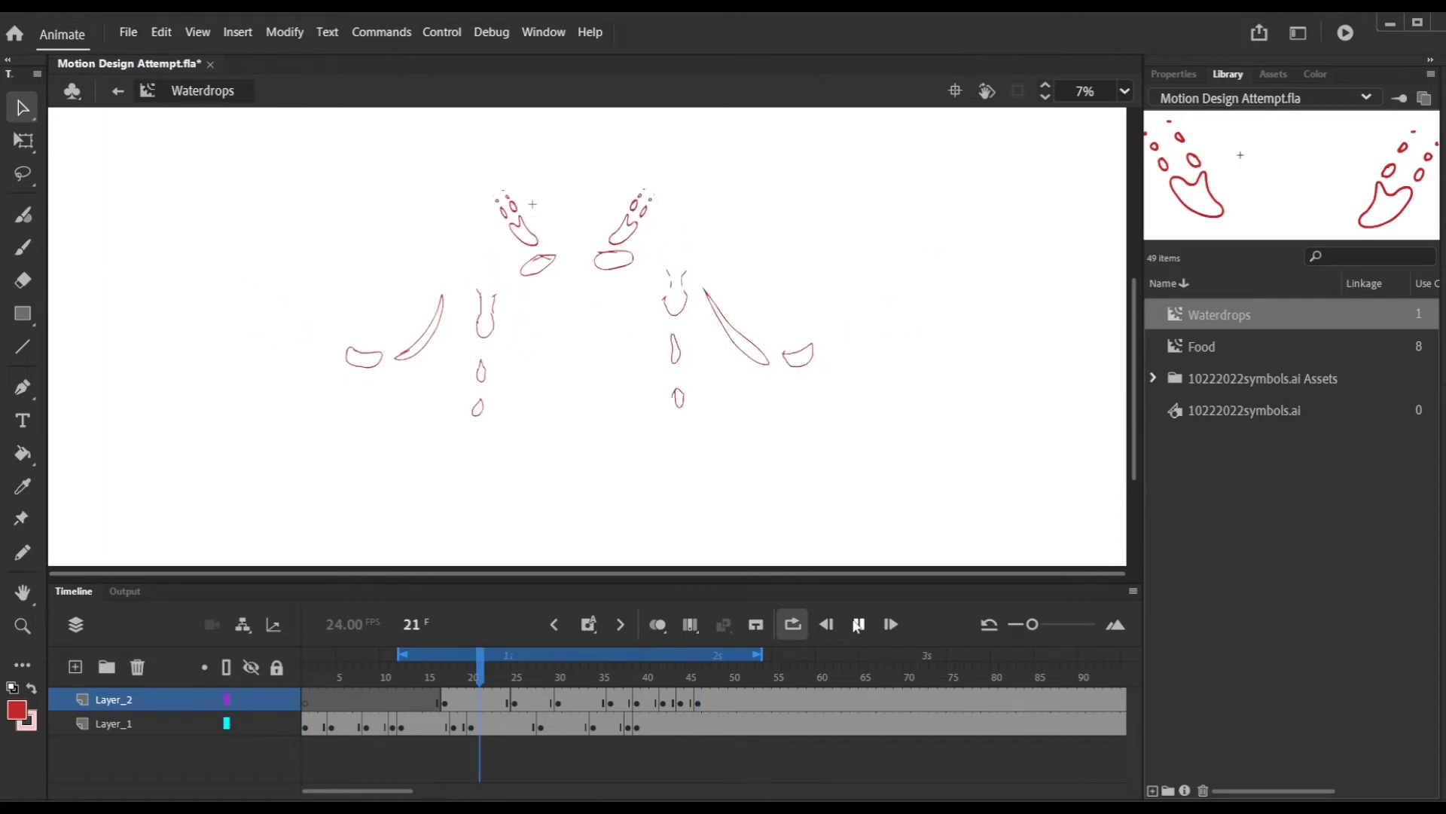
Draw a heart above the right crescent at frame 51 of Layer_2 and duplicate it above the left crescent.
{"action": "left_click", "coordinate": [745, 699]}
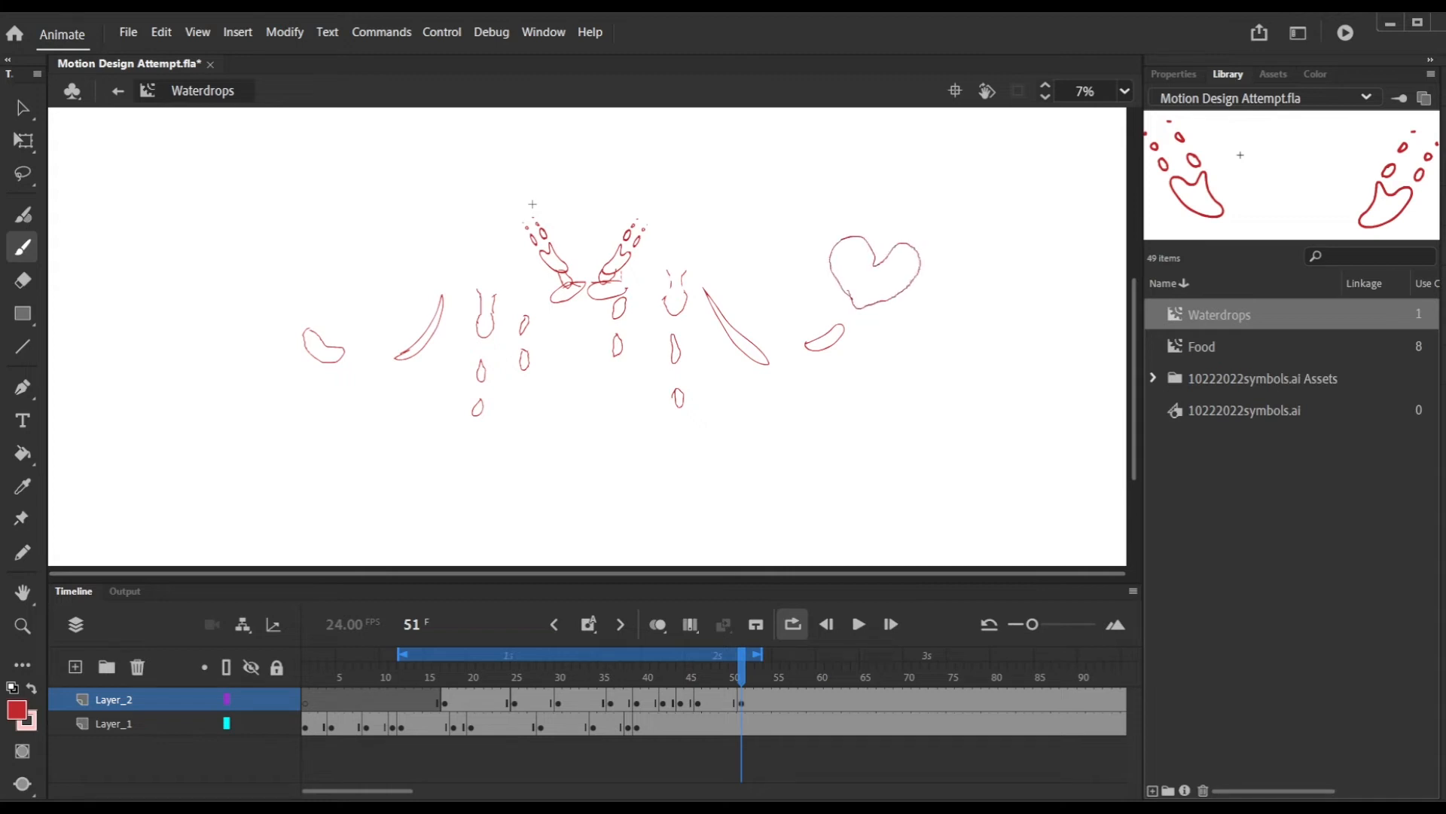
{"action": "left_click_drag", "start_coordinate": [788, 197], "coordinate": [350, 274]}
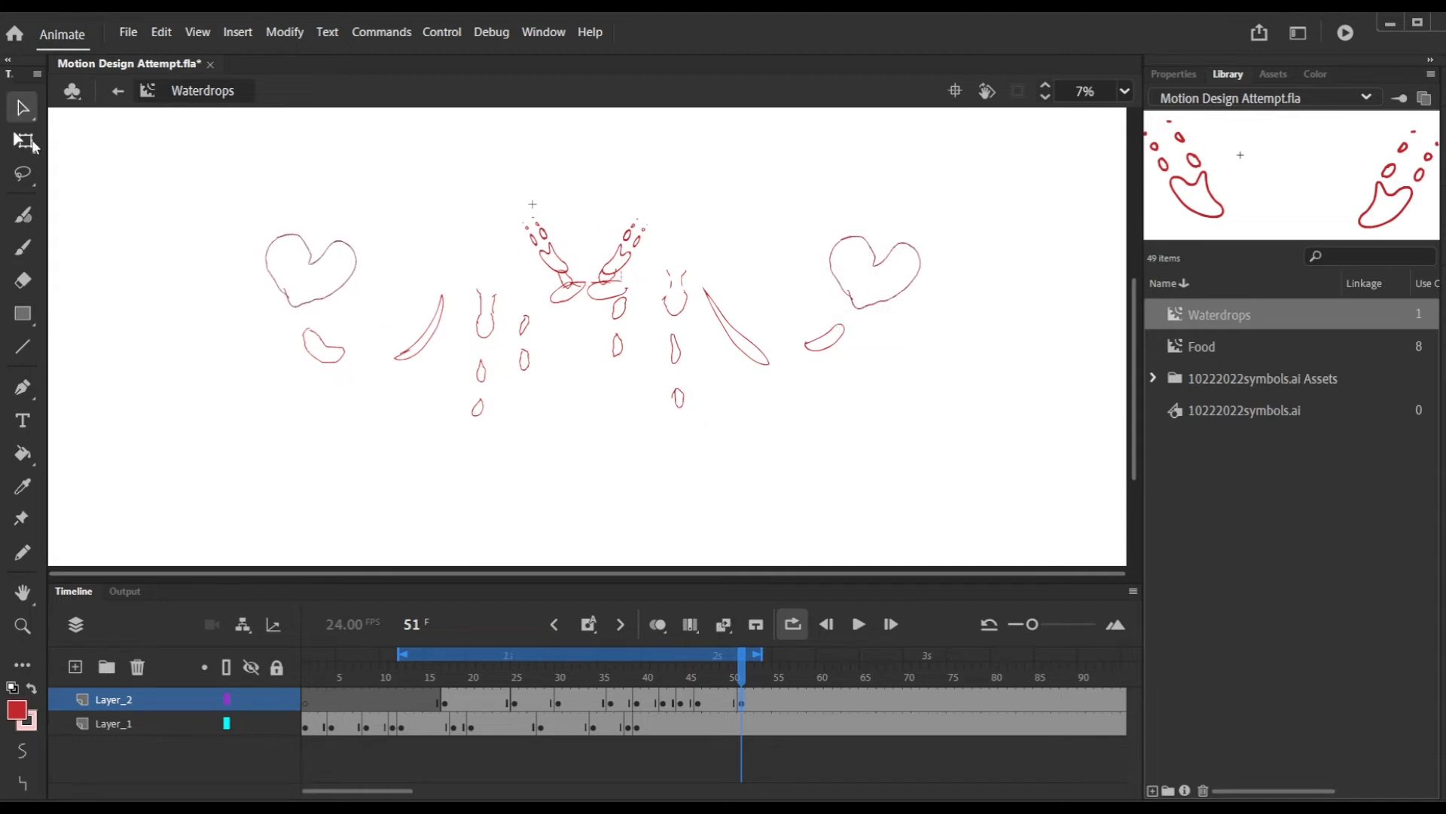
Rotate the left heart counterclockwise and move it slightly outward.
{"action": "left_click", "coordinate": [19, 137]}
{"action": "left_click_drag", "start_coordinate": [366, 322], "coordinate": [391, 294]}
{"action": "left_click_drag", "start_coordinate": [317, 261], "coordinate": [288, 269]}
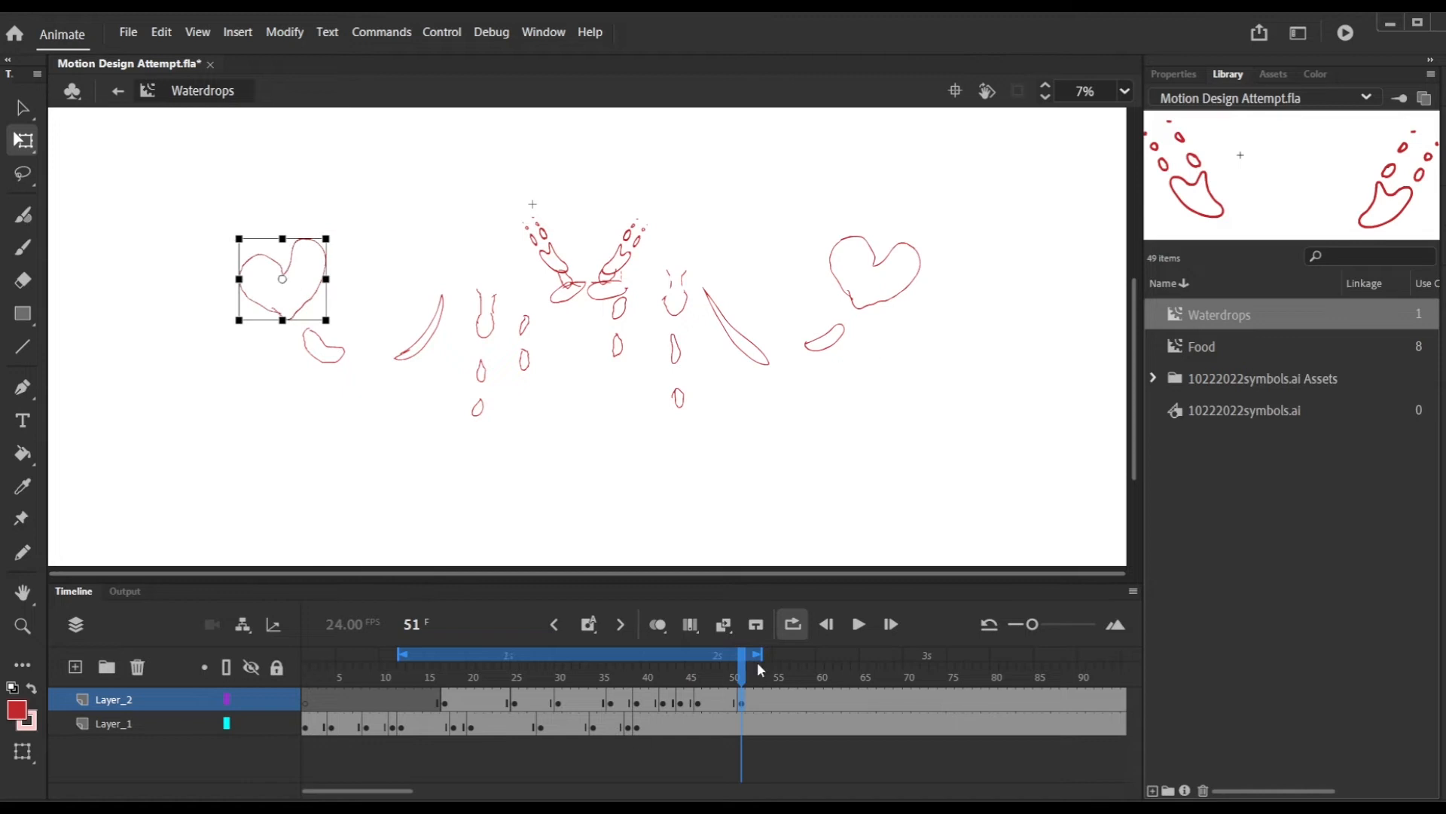
Turn off looped playback and remove the open upper drips of both outer streams at frame 39.
{"action": "left_click", "coordinate": [794, 625]}
{"action": "left_click_drag", "start_coordinate": [748, 671], "coordinate": [743, 719]}
{"action": "left_click_drag", "start_coordinate": [817, 687], "coordinate": [639, 688]}
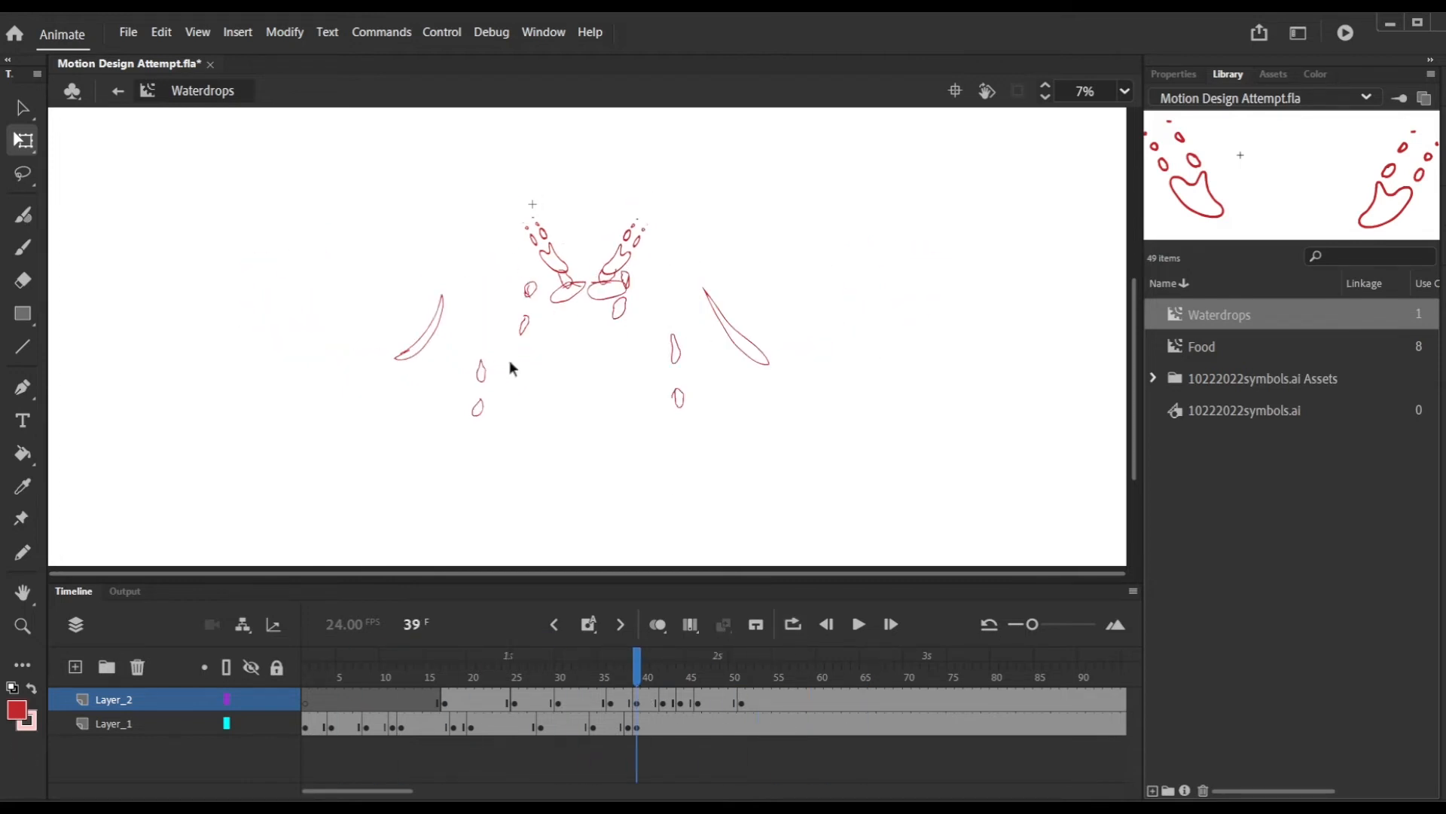
Insert a blank keyframe at frame 56 of Layer_1 and step back through the preceding frames.
{"action": "left_click_drag", "start_coordinate": [716, 724], "coordinate": [888, 657]}
{"action": "left_click", "coordinate": [785, 697]}
{"action": "left_click", "coordinate": [786, 726]}
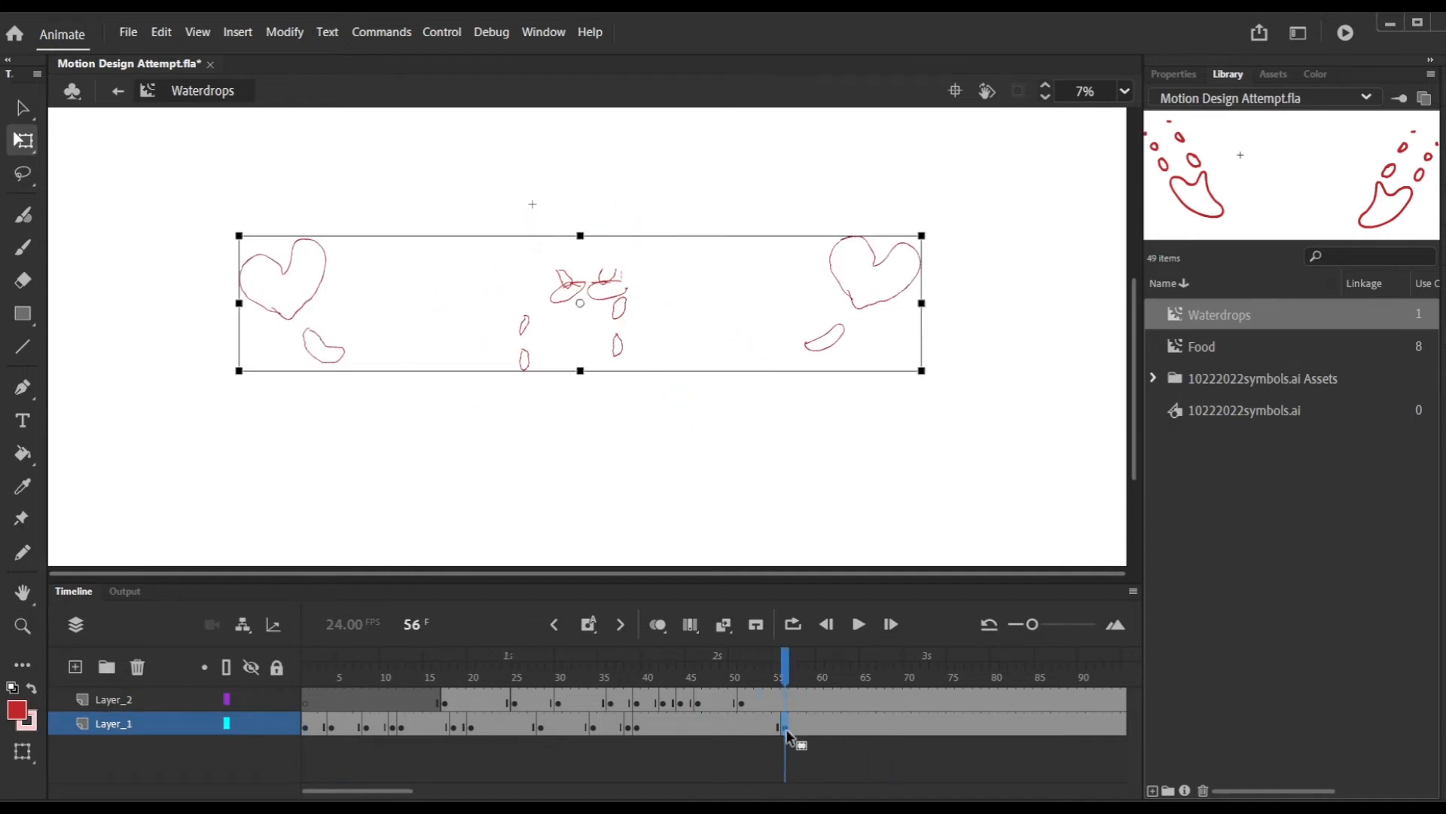
{"action": "key", "text": "comma"}
{"action": "key", "text": "comma"}
{"action": "key", "text": "comma"}
{"action": "key", "text": "comma"}
{"action": "key", "text": "comma"}
Step through the frames around the hearts and insert a blank keyframe on Layer_2 at frame 56.
{"action": "left_click_drag", "start_coordinate": [795, 692], "coordinate": [926, 725]}
{"action": "key", "text": "period"}
{"action": "key", "text": "period"}
{"action": "key", "text": "period"}
{"action": "key", "text": "period"}
{"action": "key", "text": "period"}
{"action": "left_click", "coordinate": [784, 704]}
{"action": "key", "text": "comma"}
{"action": "key", "text": "comma"}
{"action": "key", "text": "comma"}
{"action": "key", "text": "comma"}
{"action": "key", "text": "comma"}
{"action": "key", "text": "comma"}
{"action": "key", "text": "period"}
{"action": "key", "text": "F7"}
Check the end of the Waterdrops timeline and return to Scene 1.
{"action": "left_click_drag", "start_coordinate": [926, 659], "coordinate": [925, 753]}
{"action": "right_click", "coordinate": [891, 710]}
{"action": "left_click", "coordinate": [1007, 319]}
{"action": "right_click", "coordinate": [924, 713]}
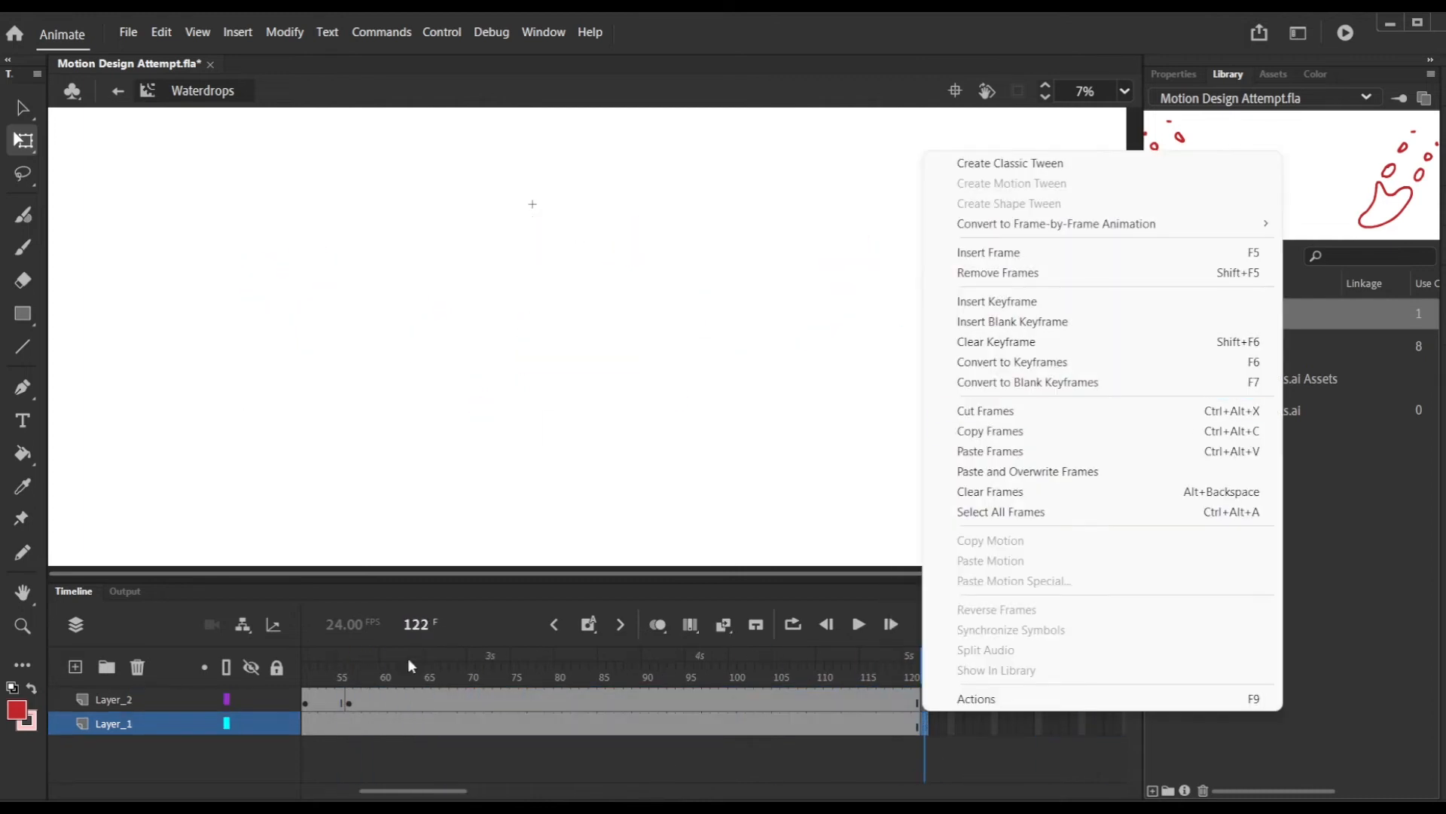
{"action": "left_click", "coordinate": [401, 699]}
{"action": "left_click_drag", "start_coordinate": [338, 662], "coordinate": [404, 652]}
{"action": "left_click", "coordinate": [118, 91]}
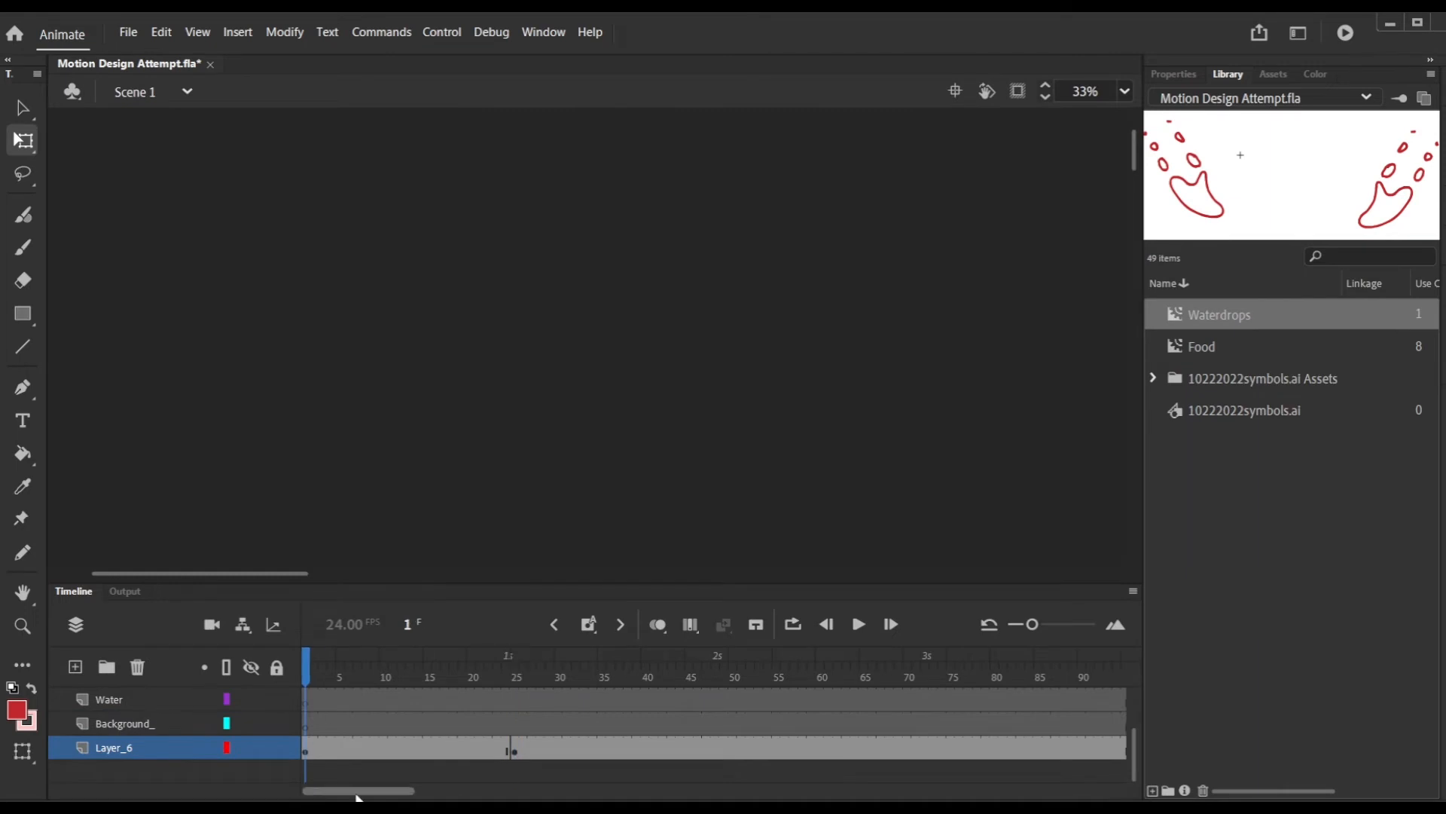
{"action": "left_click_drag", "start_coordinate": [1221, 314], "coordinate": [676, 267]}
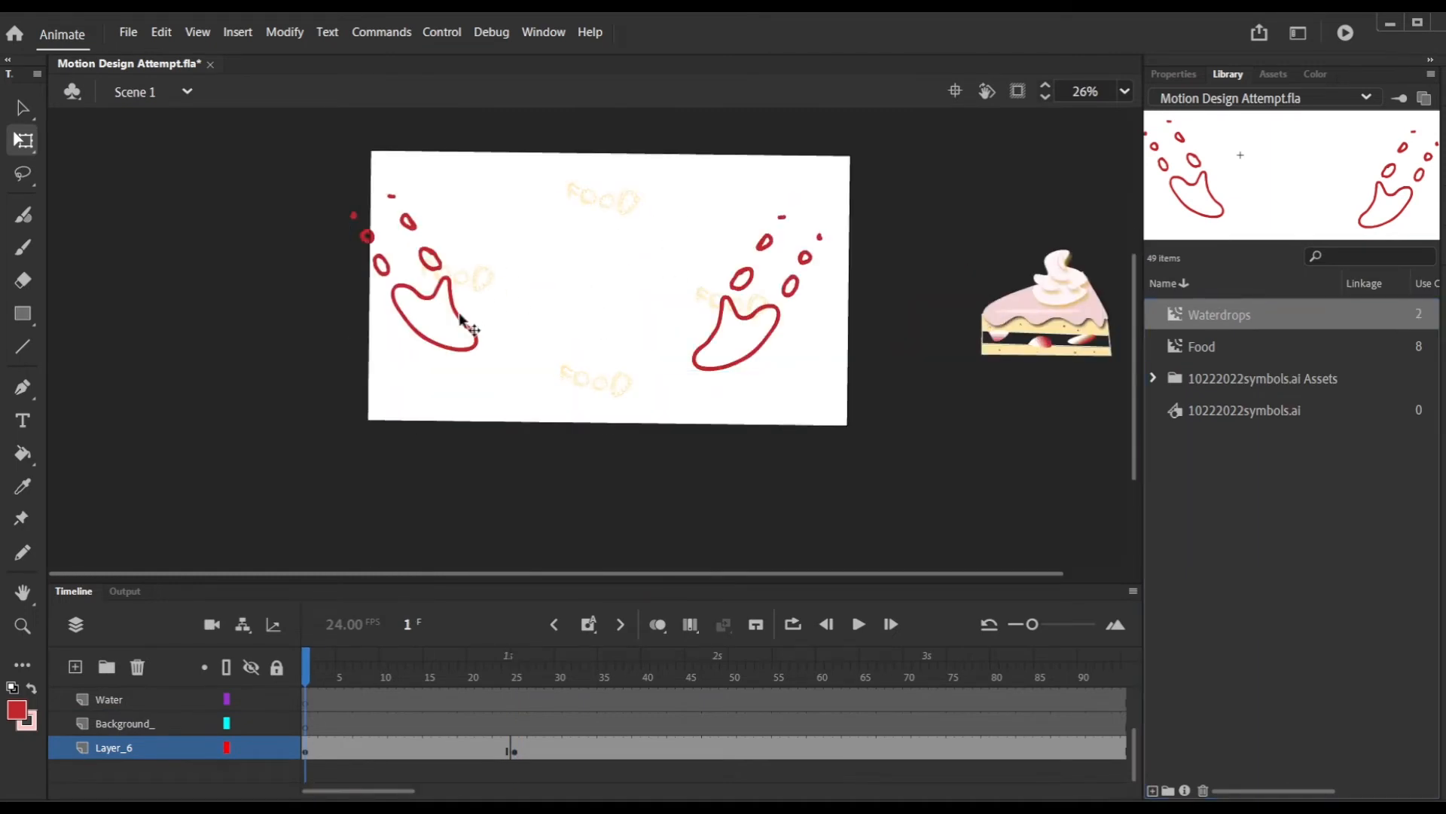
{"action": "left_click_drag", "start_coordinate": [460, 317], "coordinate": [470, 274]}
{"action": "left_click_drag", "start_coordinate": [830, 245], "coordinate": [762, 245]}
{"action": "key", "text": "ctrl+z"}
{"action": "key", "text": "ctrl+z"}
{"action": "left_click", "coordinate": [308, 699]}
{"action": "key", "text": "ctrl+z"}
Place a Waterdrops instance at frame 1 of the Water layer and set its alpha to 18%.
{"action": "left_click", "coordinate": [309, 696]}
{"action": "left_click_drag", "start_coordinate": [1219, 315], "coordinate": [583, 267]}
{"action": "left_click_drag", "start_coordinate": [709, 315], "coordinate": [735, 286]}
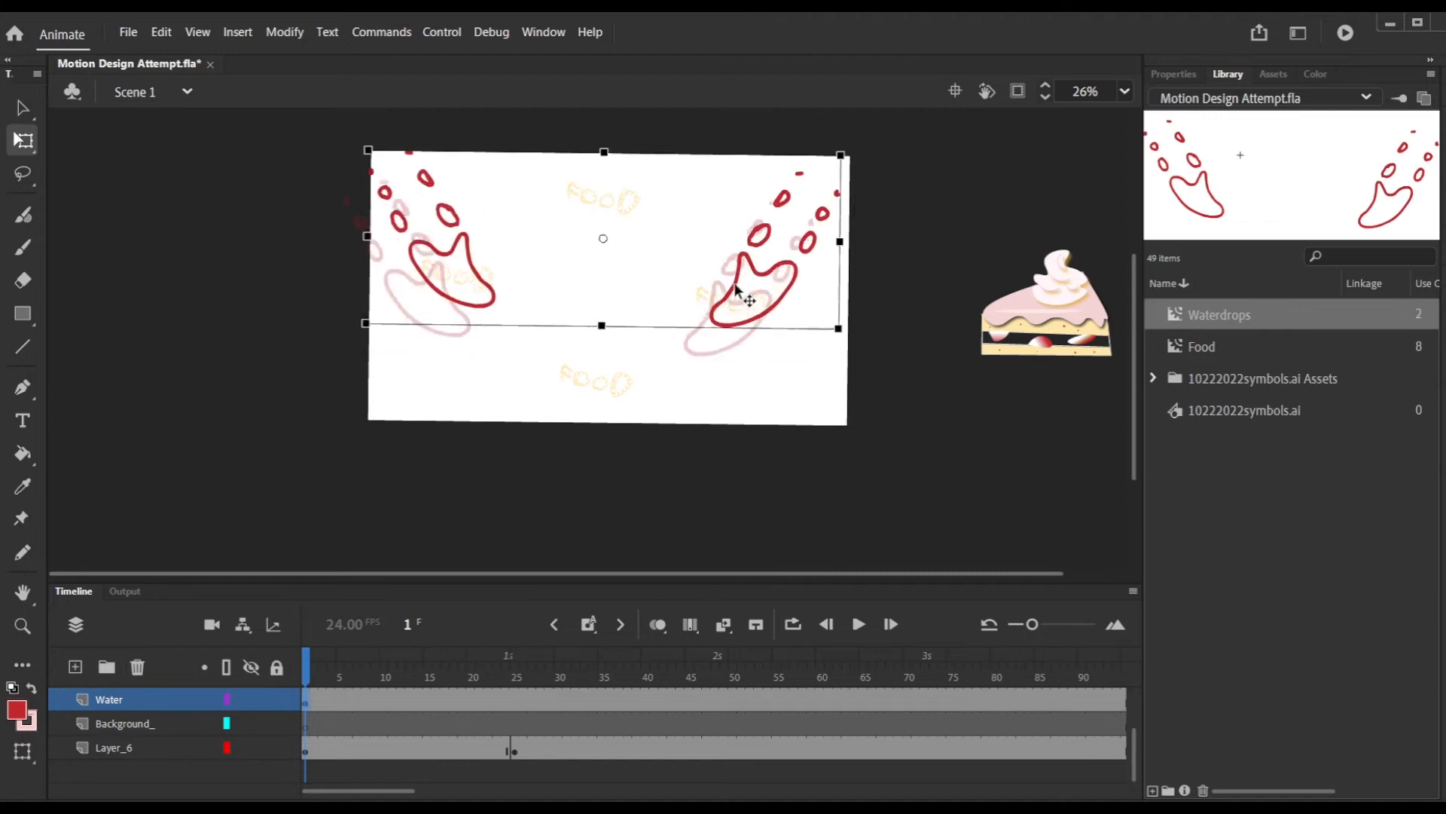
{"action": "left_click", "coordinate": [1174, 74]}
{"action": "left_click", "coordinate": [1292, 510]}
{"action": "left_click", "coordinate": [1315, 665]}
{"action": "left_click_drag", "start_coordinate": [1340, 566], "coordinate": [1215, 567]}
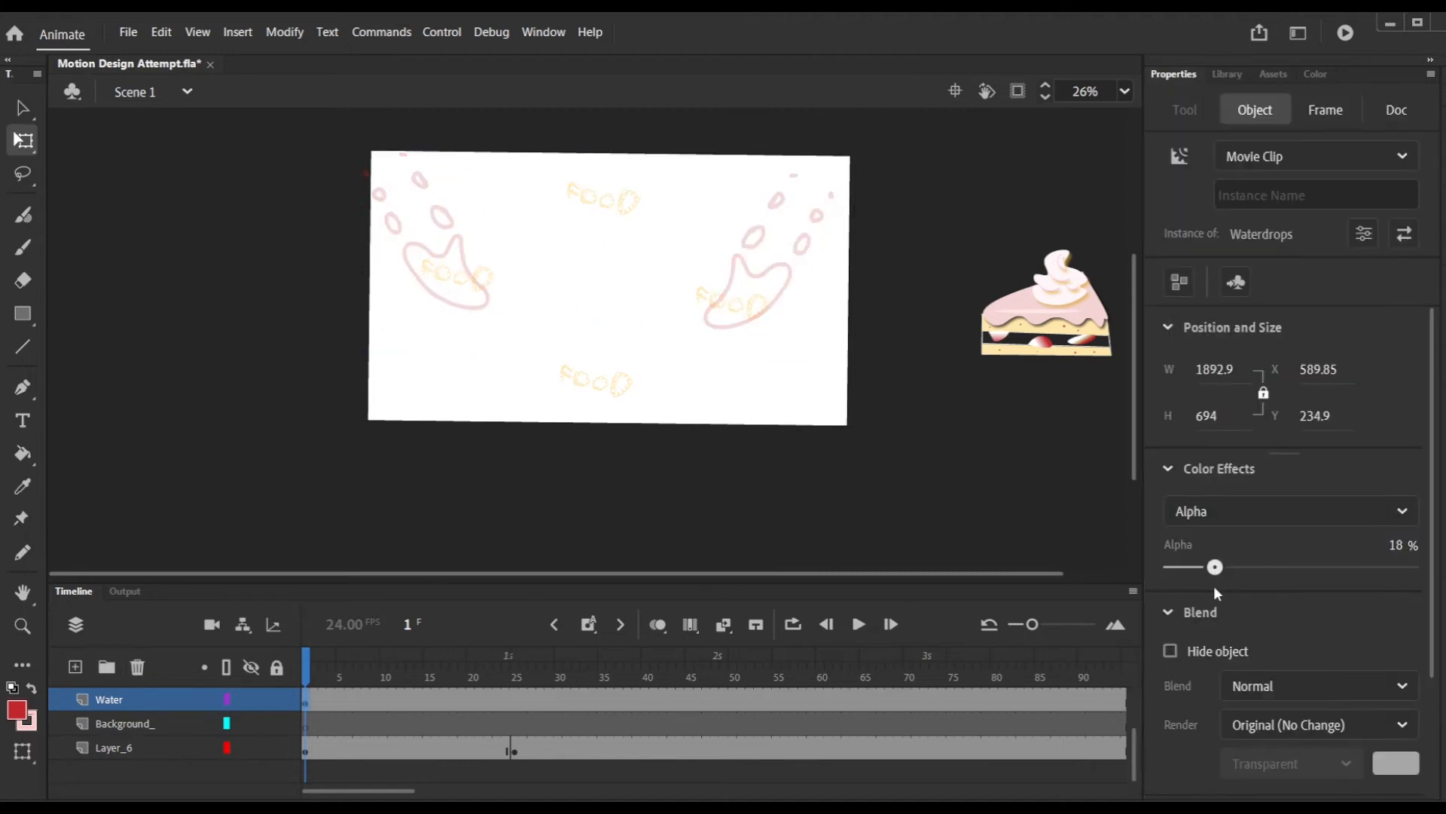
Move the Waterdrops instance slightly higher on the stage and preview the movie.
{"action": "left_click_drag", "start_coordinate": [790, 278], "coordinate": [812, 247]}
{"action": "left_click", "coordinate": [442, 33]}
{"action": "left_click", "coordinate": [511, 205]}
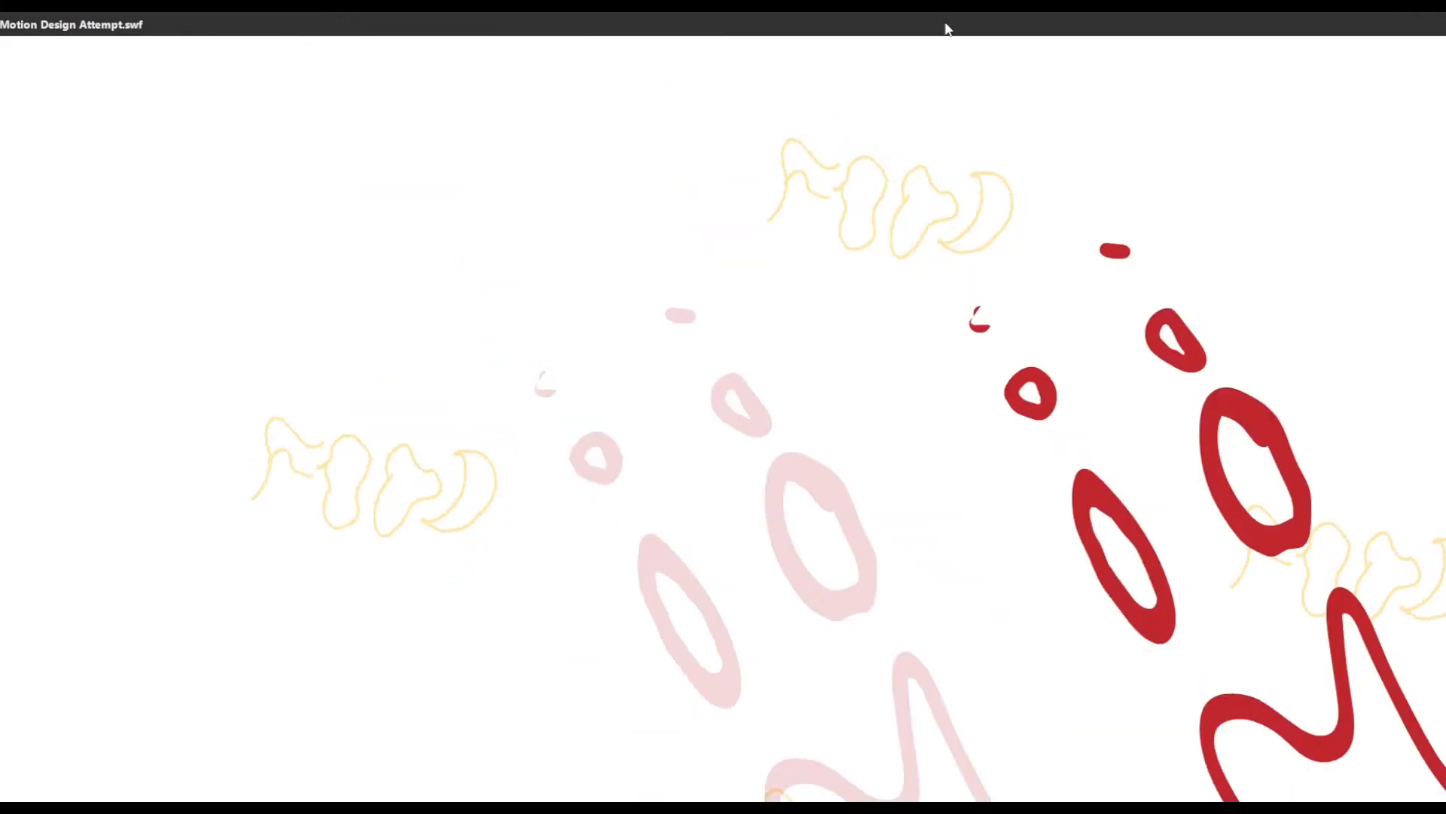
{"action": "left_click", "coordinate": [1413, 25]}
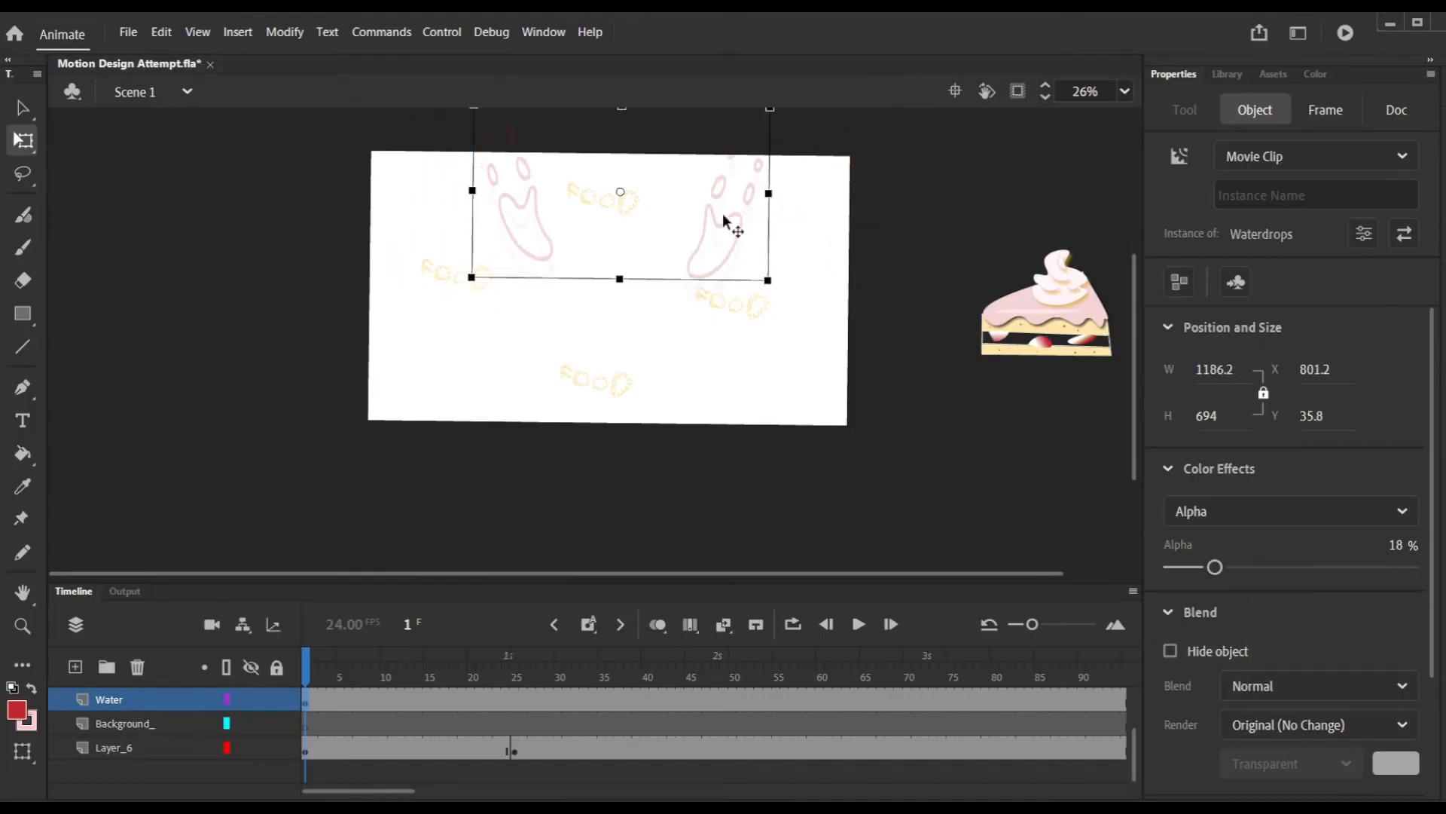
Shrink the Waterdrops instance to about 617 × 252 over the uppermost Food lettering and preview the movie.
{"action": "left_click_drag", "start_coordinate": [723, 221], "coordinate": [727, 269]}
{"action": "left_click_drag", "start_coordinate": [774, 156], "coordinate": [660, 210]}
{"action": "left_click", "coordinate": [442, 32]}
{"action": "left_click", "coordinate": [497, 210]}
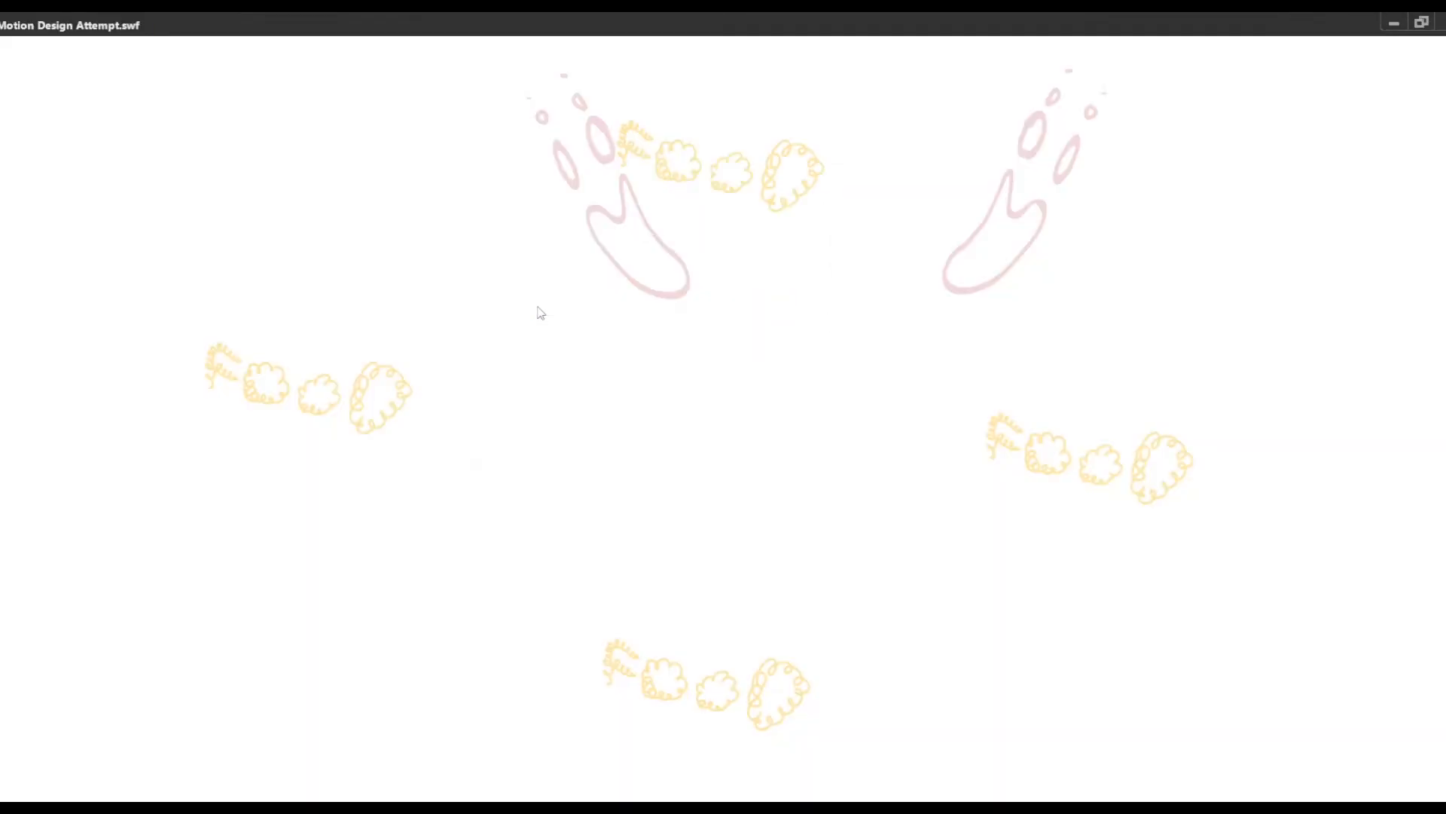
{"action": "left_click", "coordinate": [1440, 22]}
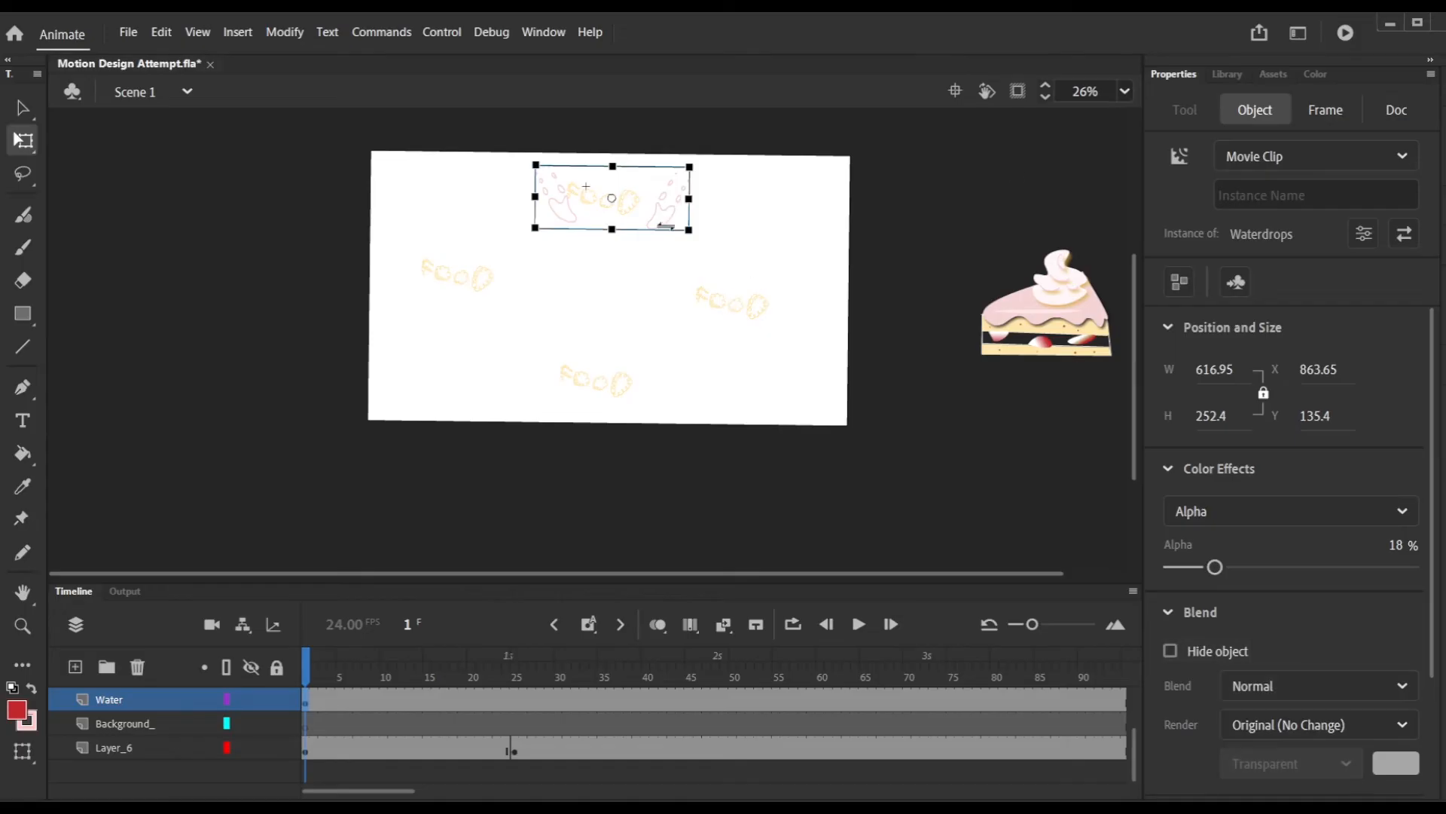
{"action": "left_click", "coordinate": [305, 750]}
{"action": "left_click", "coordinate": [896, 452]}
{"action": "left_click", "coordinate": [1229, 75]}
{"action": "double_click", "coordinate": [1218, 315]}
{"action": "left_click", "coordinate": [1025, 422]}
{"action": "left_click", "coordinate": [671, 215]}
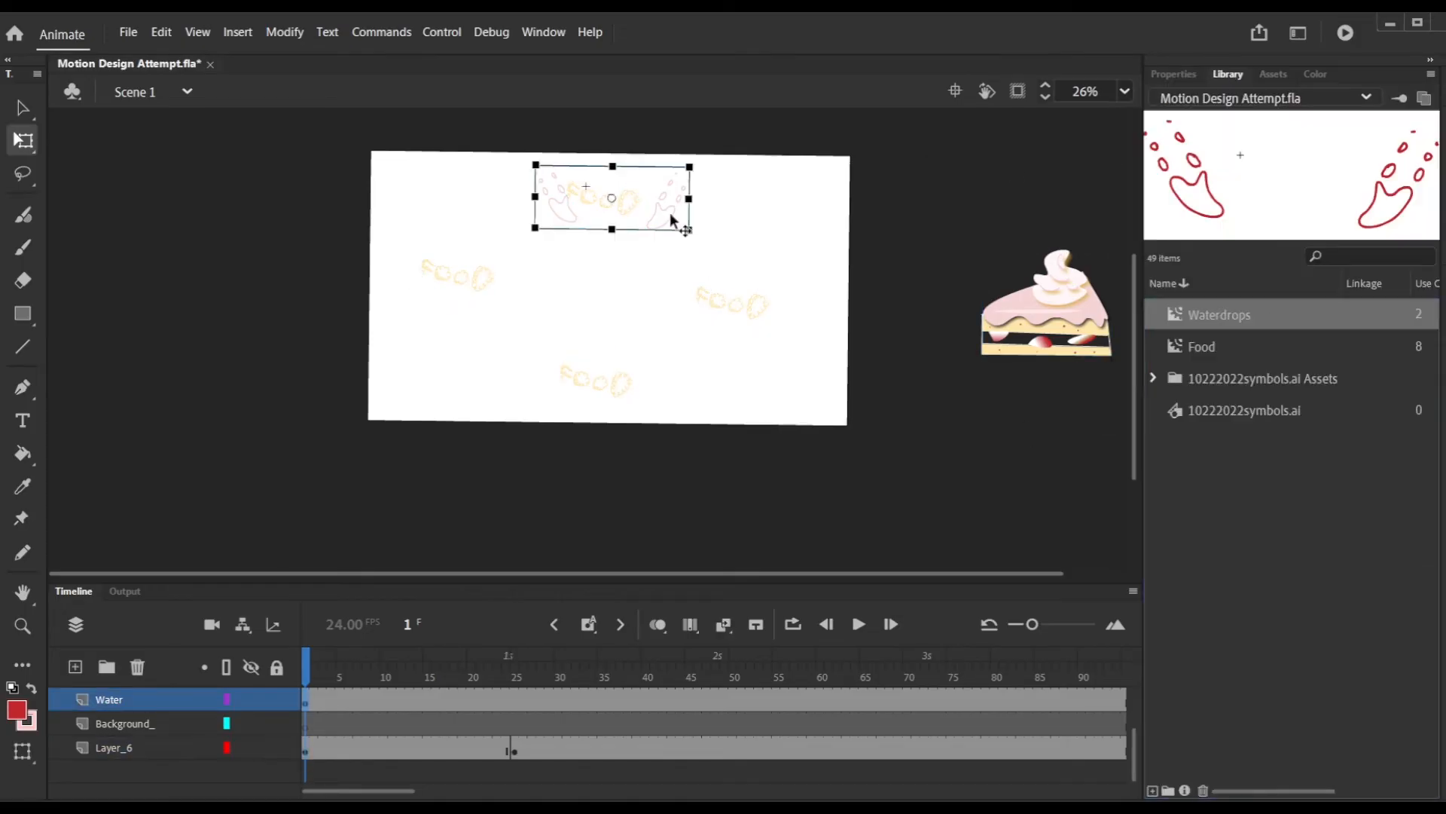
Delete the objects at frame 25 of Layer_6, clear the keyframe there and preview the movie.
{"action": "left_click", "coordinate": [515, 748]}
{"action": "left_click", "coordinate": [928, 228]}
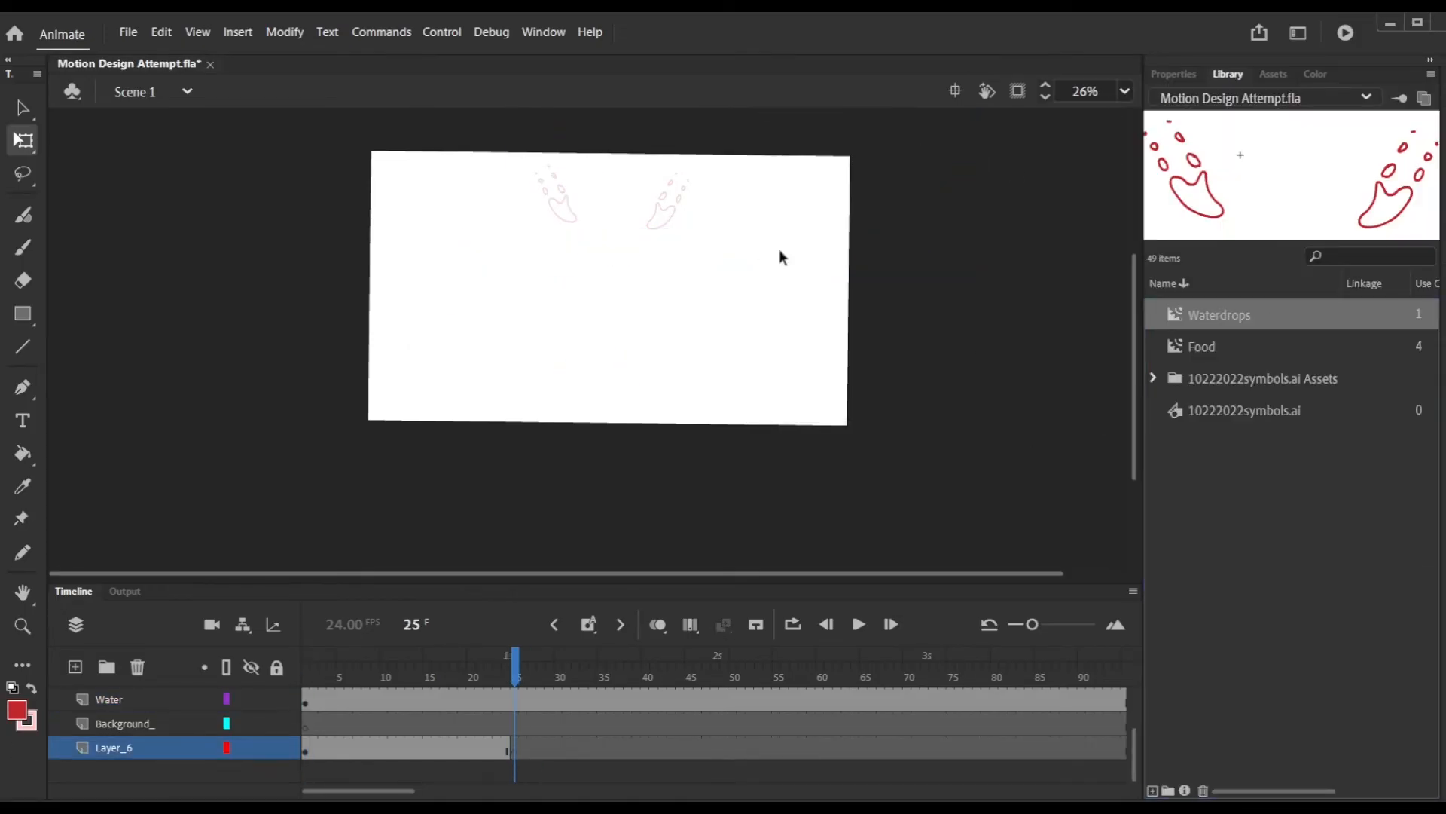
{"action": "left_click_drag", "start_coordinate": [515, 667], "coordinate": [512, 749]}
{"action": "right_click", "coordinate": [513, 750]}
{"action": "left_click", "coordinate": [629, 381]}
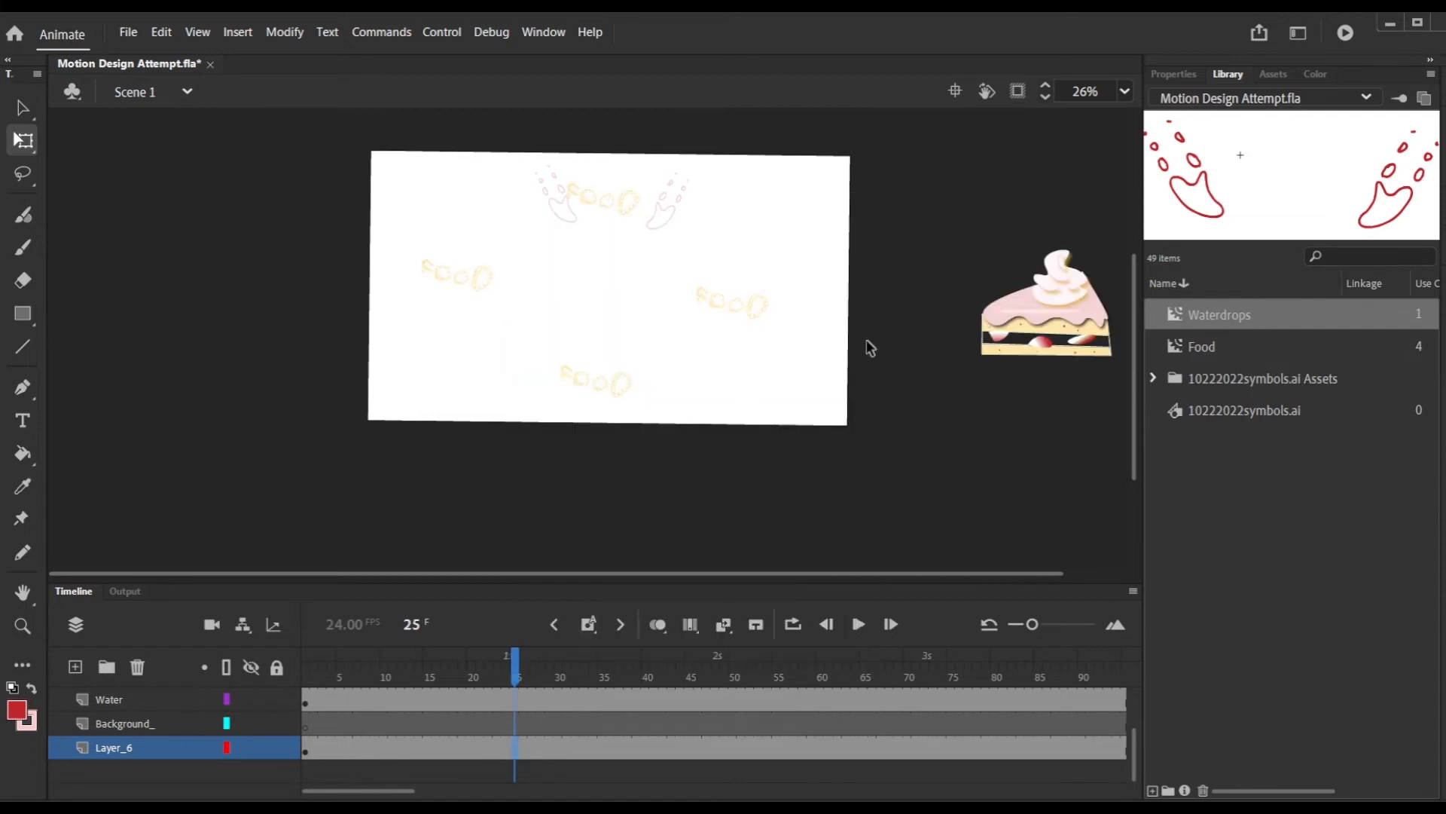
{"action": "key", "text": "ctrl+Return"}
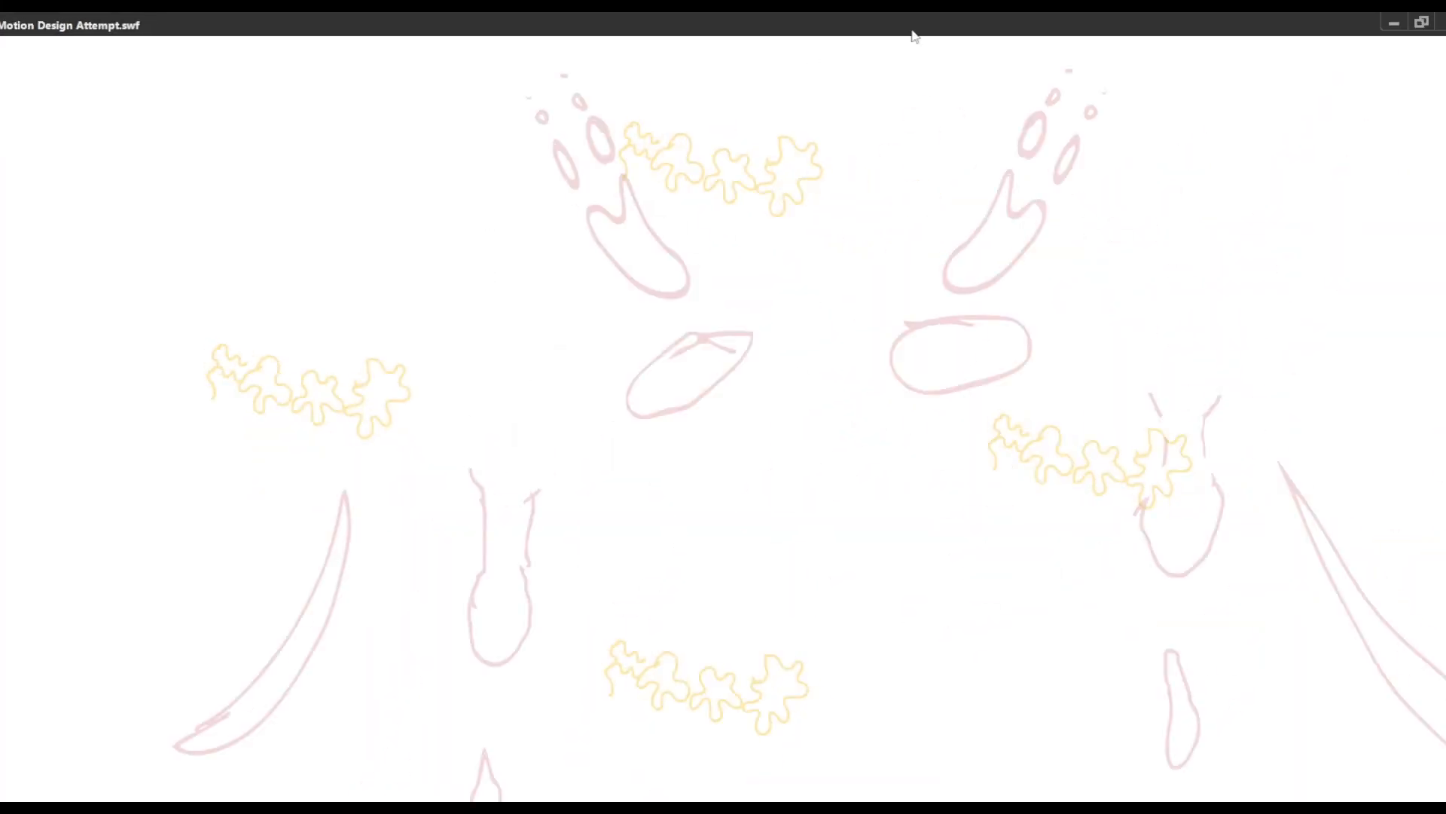
{"action": "key", "text": "ctrl+w"}
Shift the Waterdrops instance upward at a frame 25 keyframe on the Water layer and preview the movie.
{"action": "left_click", "coordinate": [645, 194]}
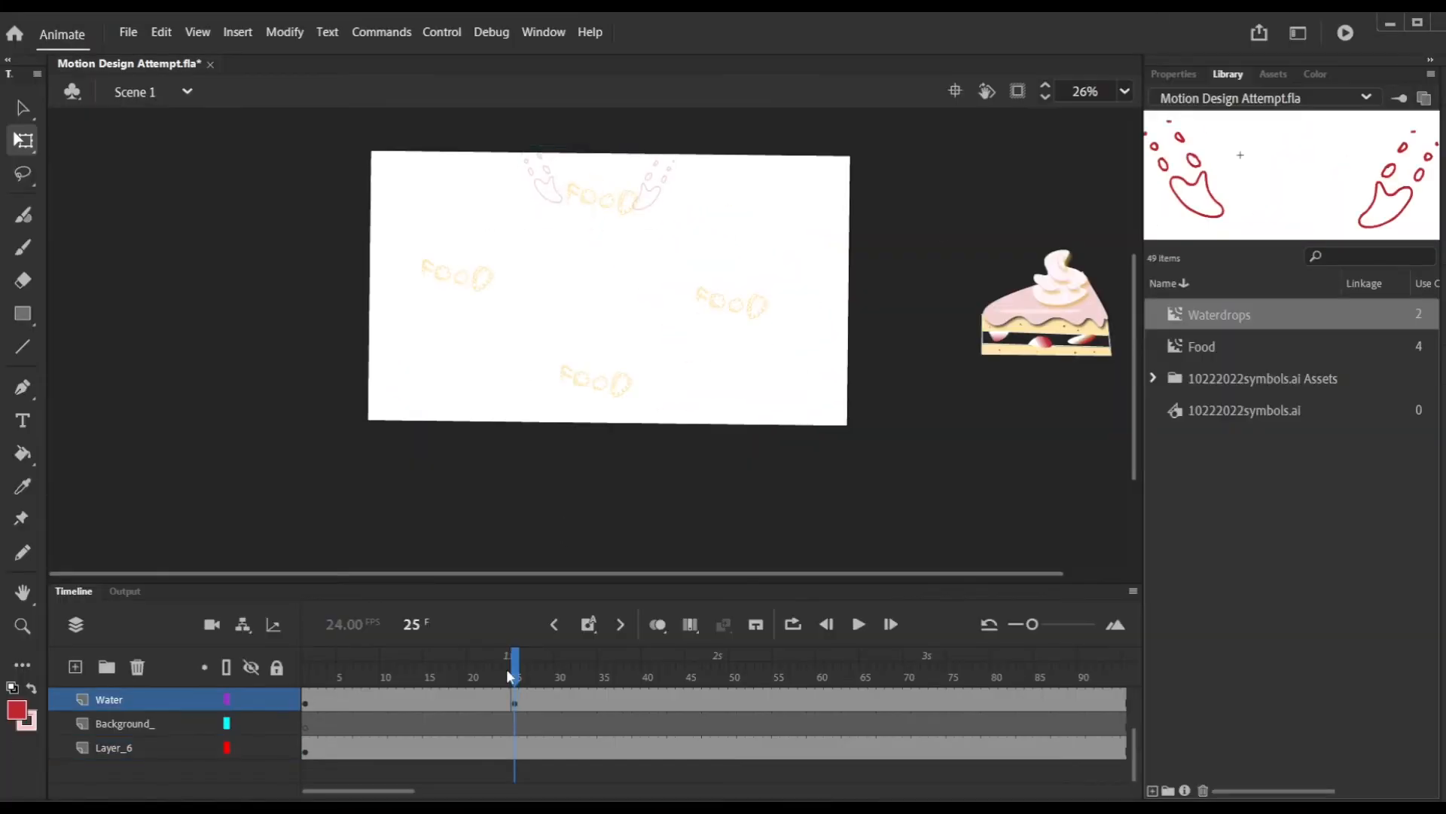
{"action": "left_click", "coordinate": [504, 701]}
{"action": "left_click", "coordinate": [442, 32]}
{"action": "left_click", "coordinate": [482, 213]}
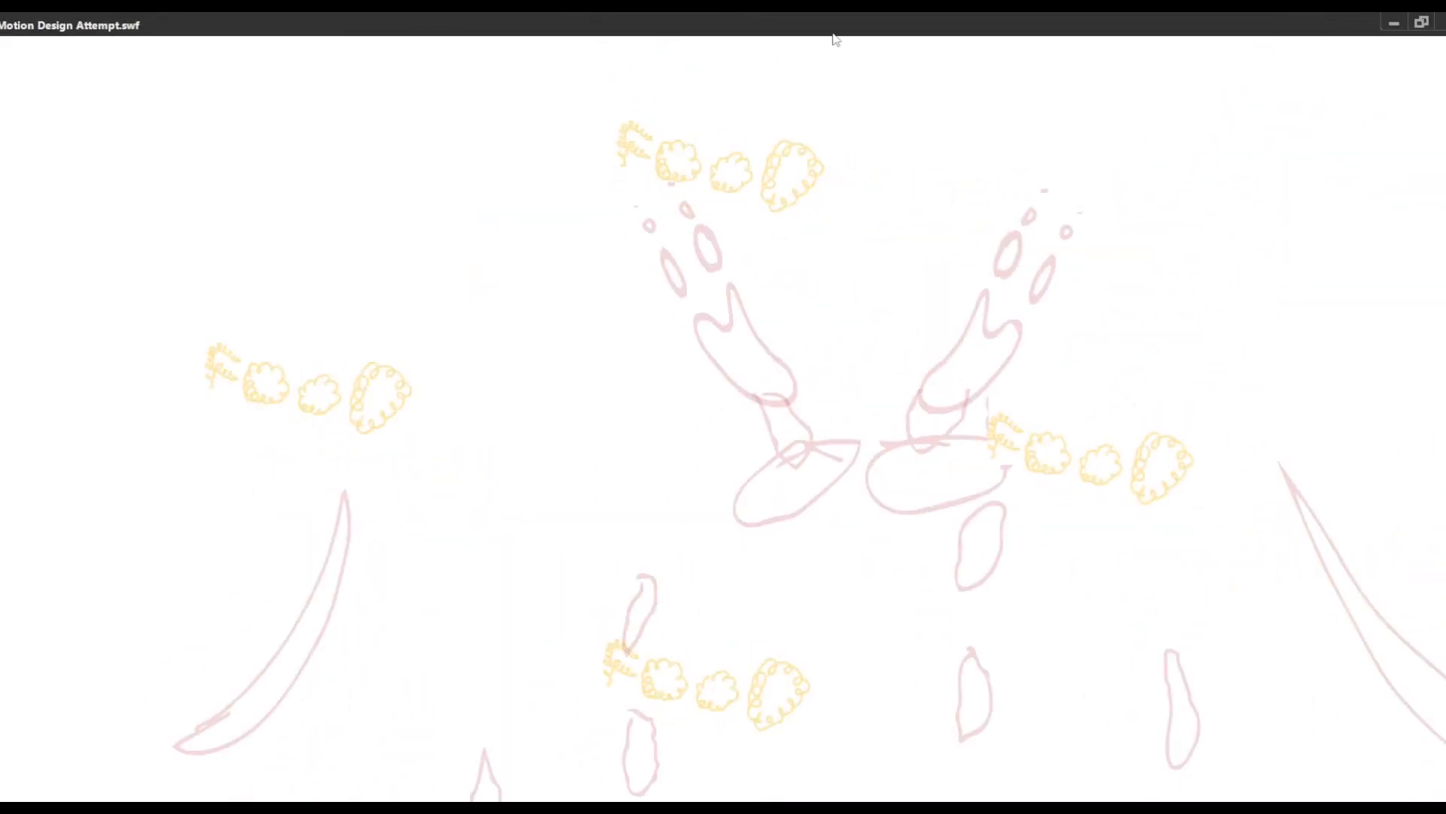
{"action": "left_click", "coordinate": [1440, 22]}
Open the Waterdrops symbol for editing and delete the two splashes at frame 1.
{"action": "double_click", "coordinate": [1252, 315]}
{"action": "left_click", "coordinate": [1179, 310]}
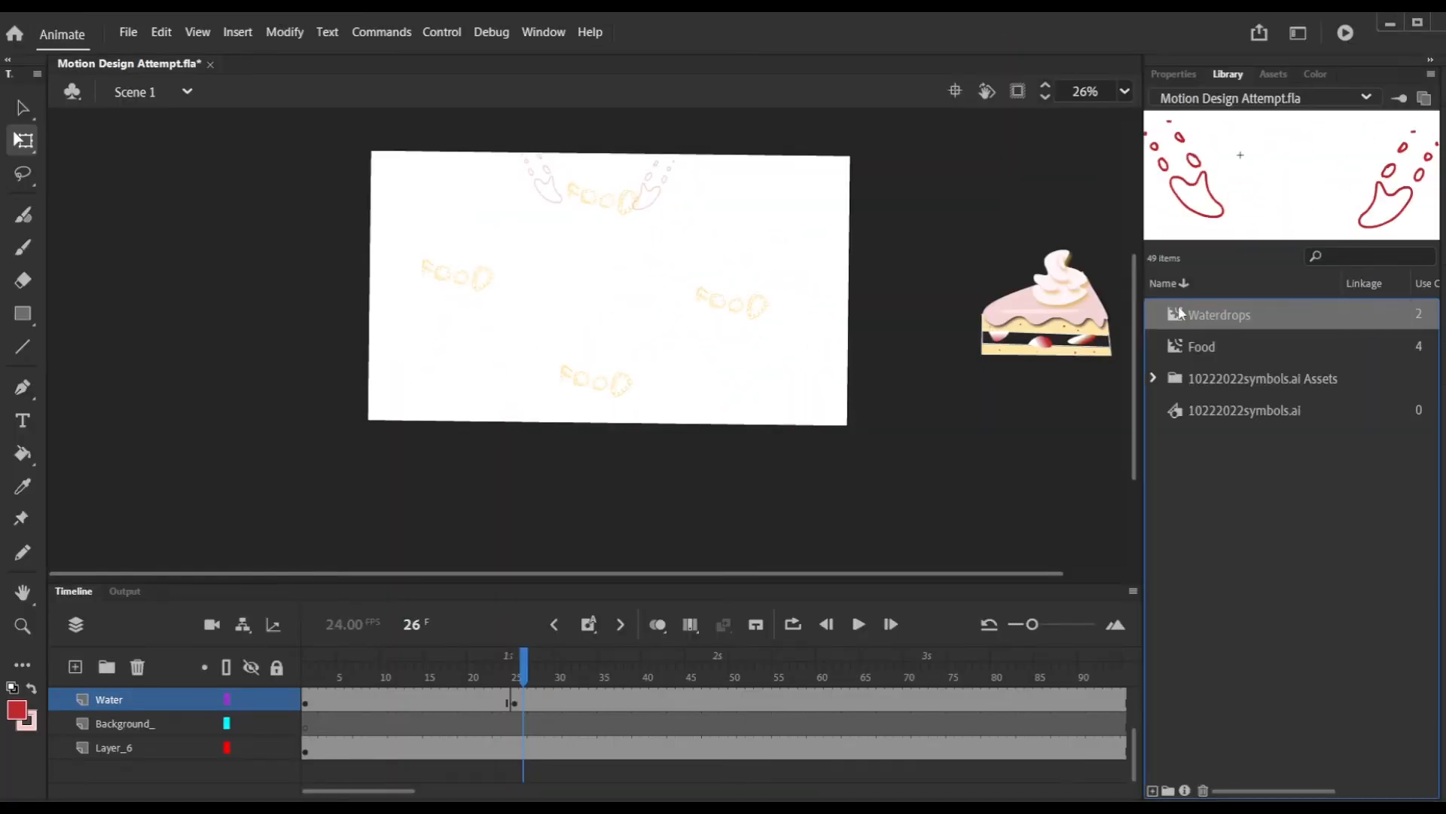
{"action": "double_click", "coordinate": [1179, 311]}
{"action": "left_click_drag", "start_coordinate": [717, 671], "coordinate": [307, 708]}
{"action": "left_click", "coordinate": [22, 108]}
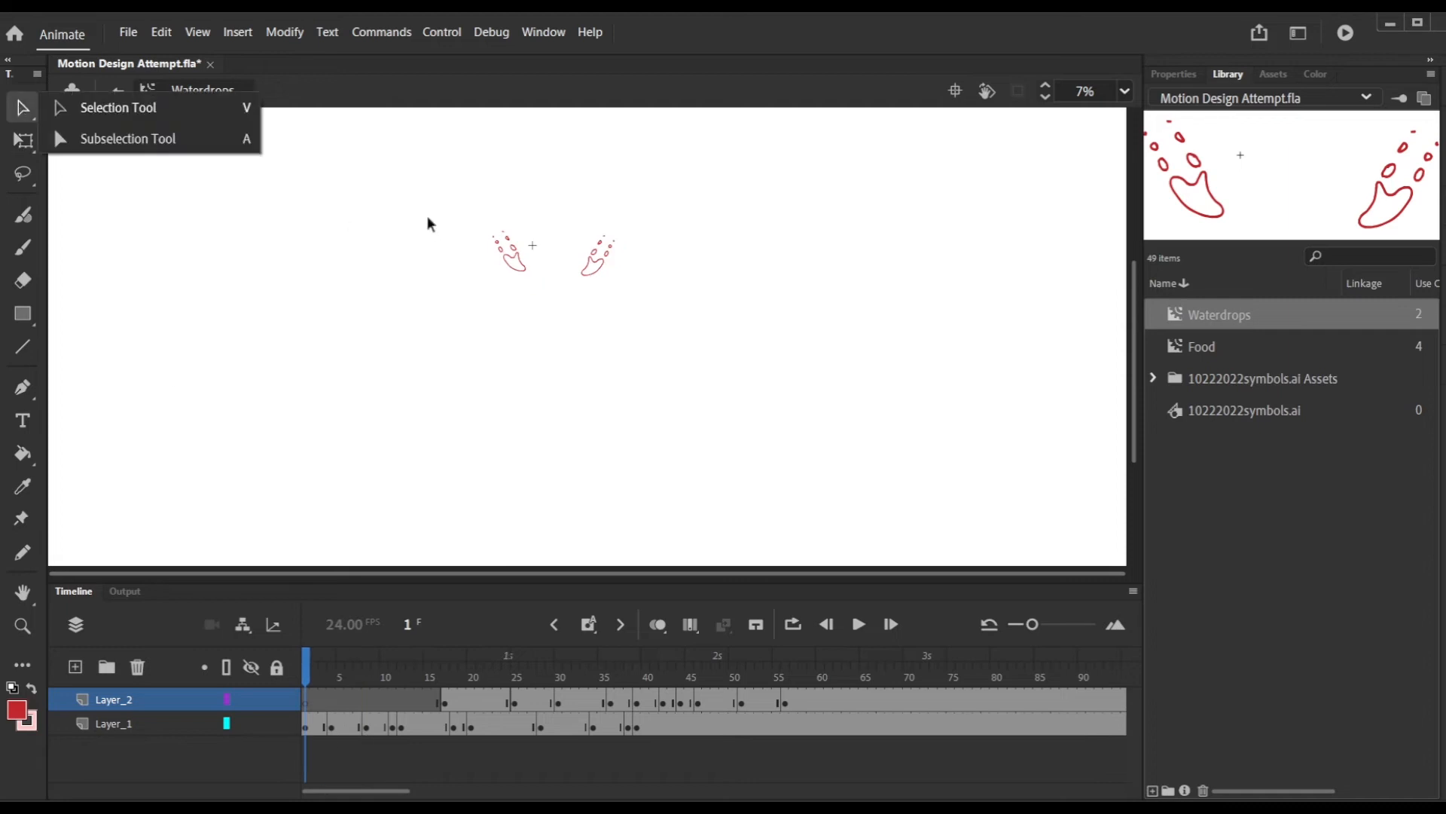
{"action": "left_click_drag", "start_coordinate": [427, 216], "coordinate": [716, 343]}
{"action": "key", "text": "Delete"}
Remove the splashes at frame 4 and the upper pair of splashes at frame 8.
{"action": "left_click_drag", "start_coordinate": [309, 659], "coordinate": [331, 662]}
{"action": "left_click_drag", "start_coordinate": [437, 176], "coordinate": [729, 352]}
{"action": "key", "text": "Delete"}
{"action": "left_click_drag", "start_coordinate": [333, 673], "coordinate": [369, 677]}
{"action": "left_click_drag", "start_coordinate": [481, 195], "coordinate": [657, 290]}
{"action": "left_click", "coordinate": [391, 667]}
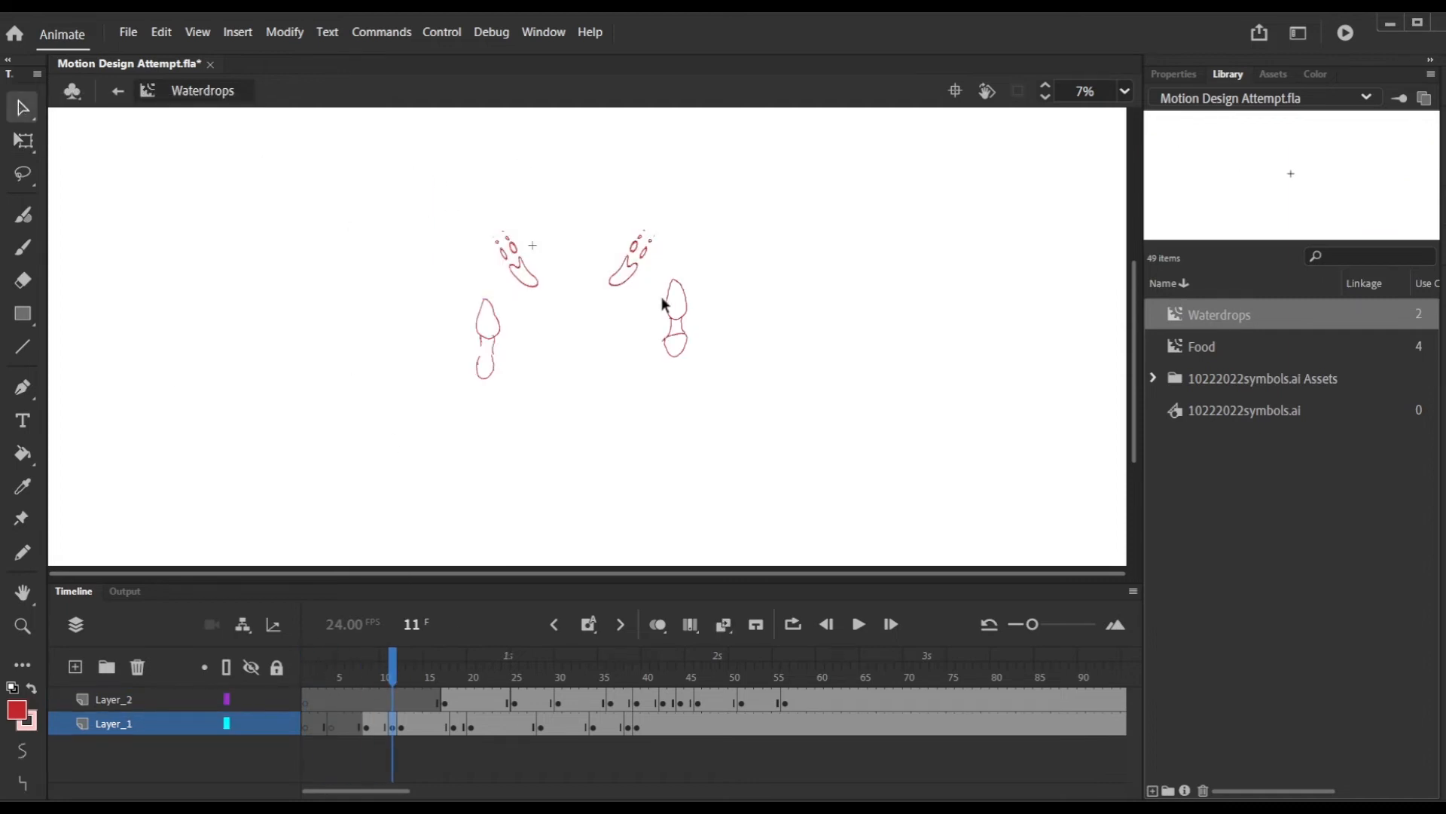
Delete the upper pair of splashes at frames 12 and 18 of the Waterdrops symbol.
{"action": "left_click_drag", "start_coordinate": [380, 678], "coordinate": [403, 675]}
{"action": "left_click_drag", "start_coordinate": [477, 198], "coordinate": [657, 291]}
{"action": "key", "text": "Delete"}
{"action": "left_click_drag", "start_coordinate": [403, 674], "coordinate": [455, 674]}
{"action": "left_click_drag", "start_coordinate": [464, 196], "coordinate": [653, 314]}
{"action": "key", "text": "Delete"}
Delete the central drips and drops at frame 17, leaving the outer arcs, and review frames 8 to 20.
{"action": "key", "text": "comma"}
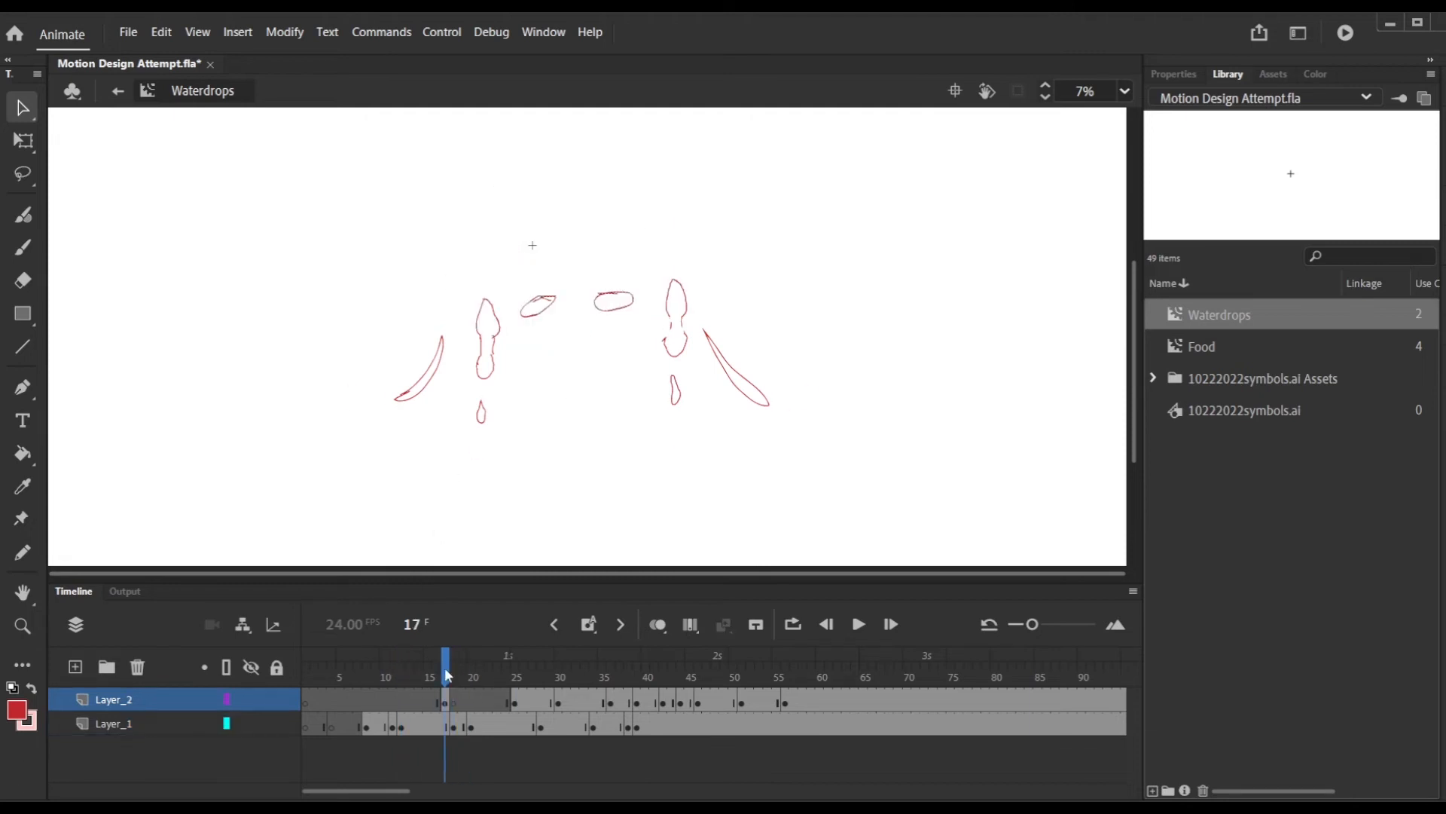
{"action": "left_click_drag", "start_coordinate": [470, 281], "coordinate": [689, 378]}
{"action": "key", "text": "Delete"}
{"action": "left_click_drag", "start_coordinate": [463, 390], "coordinate": [600, 428]}
{"action": "key", "text": "Delete"}
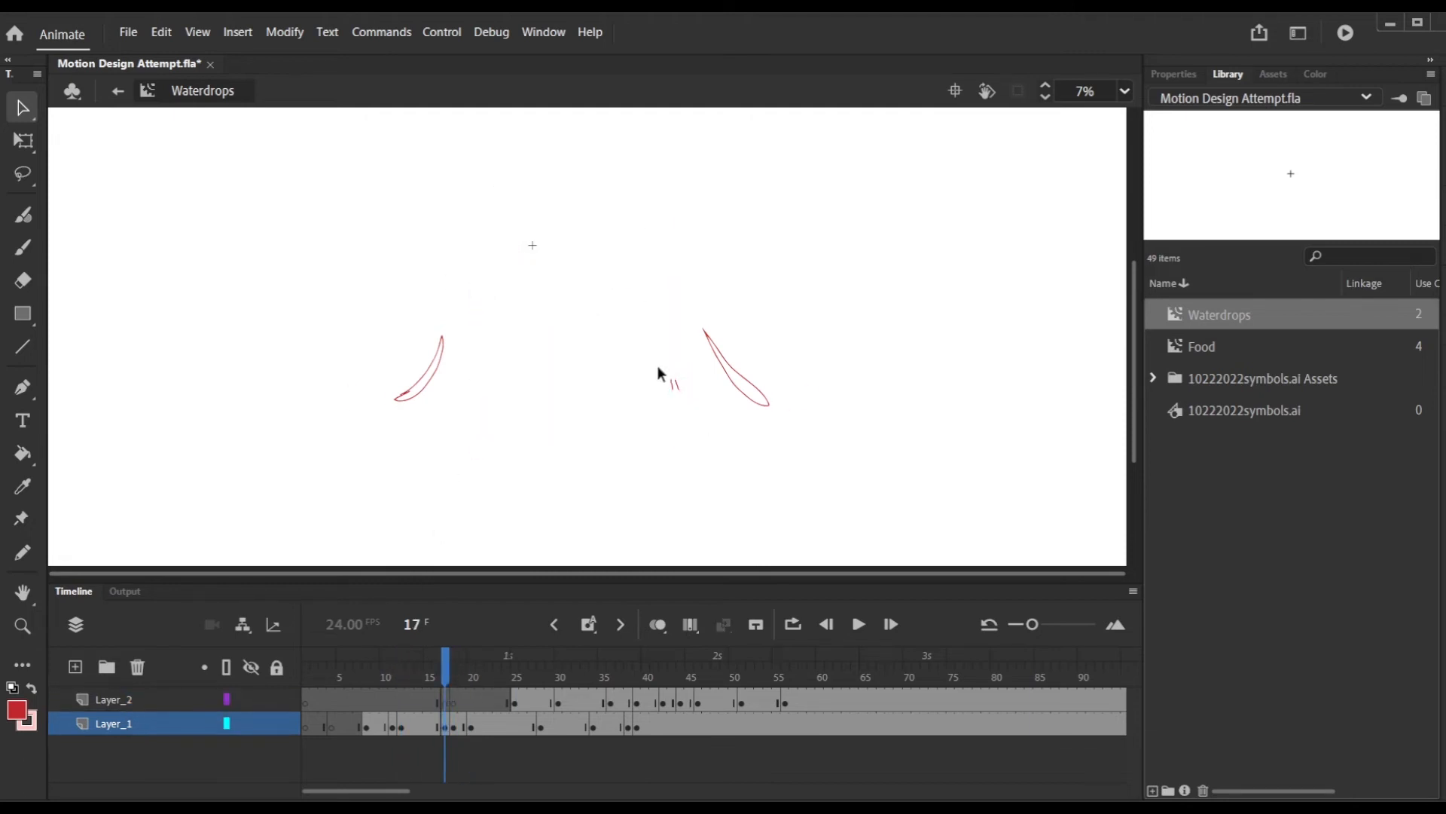
{"action": "left_click", "coordinate": [367, 668]}
{"action": "mouse_move", "coordinate": [372, 680]}
{"action": "left_mouse_down"}
{"action": "mouse_move", "coordinate": [507, 678]}
{"action": "mouse_move", "coordinate": [471, 678]}
{"action": "left_mouse_up"}
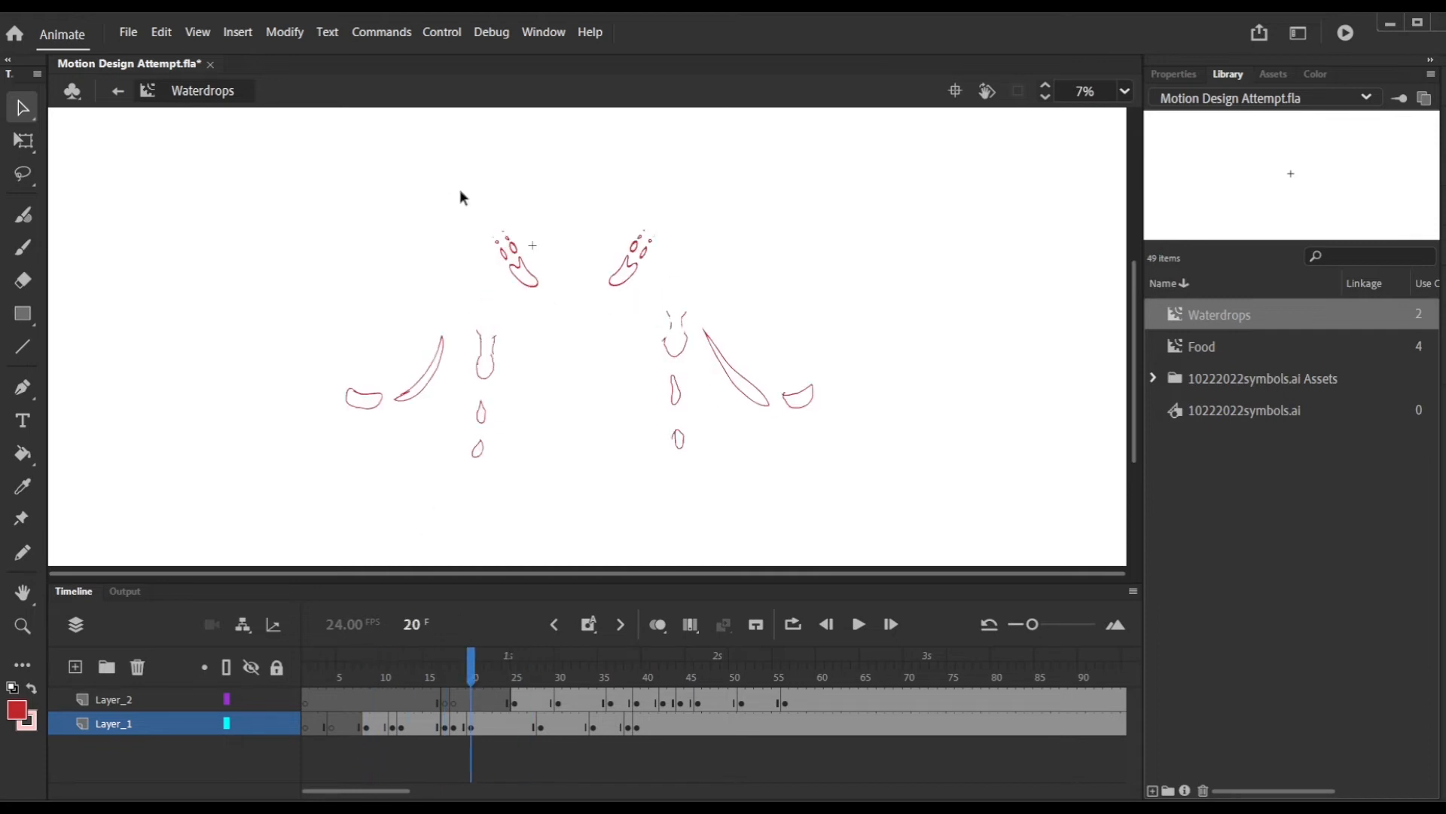
Edit the placed Waterdrops in place, scaling its frame 1 drops to about 362 × 118 over the uppermost Food lettering.
{"action": "left_click_drag", "start_coordinate": [754, 442], "coordinate": [844, 292]}
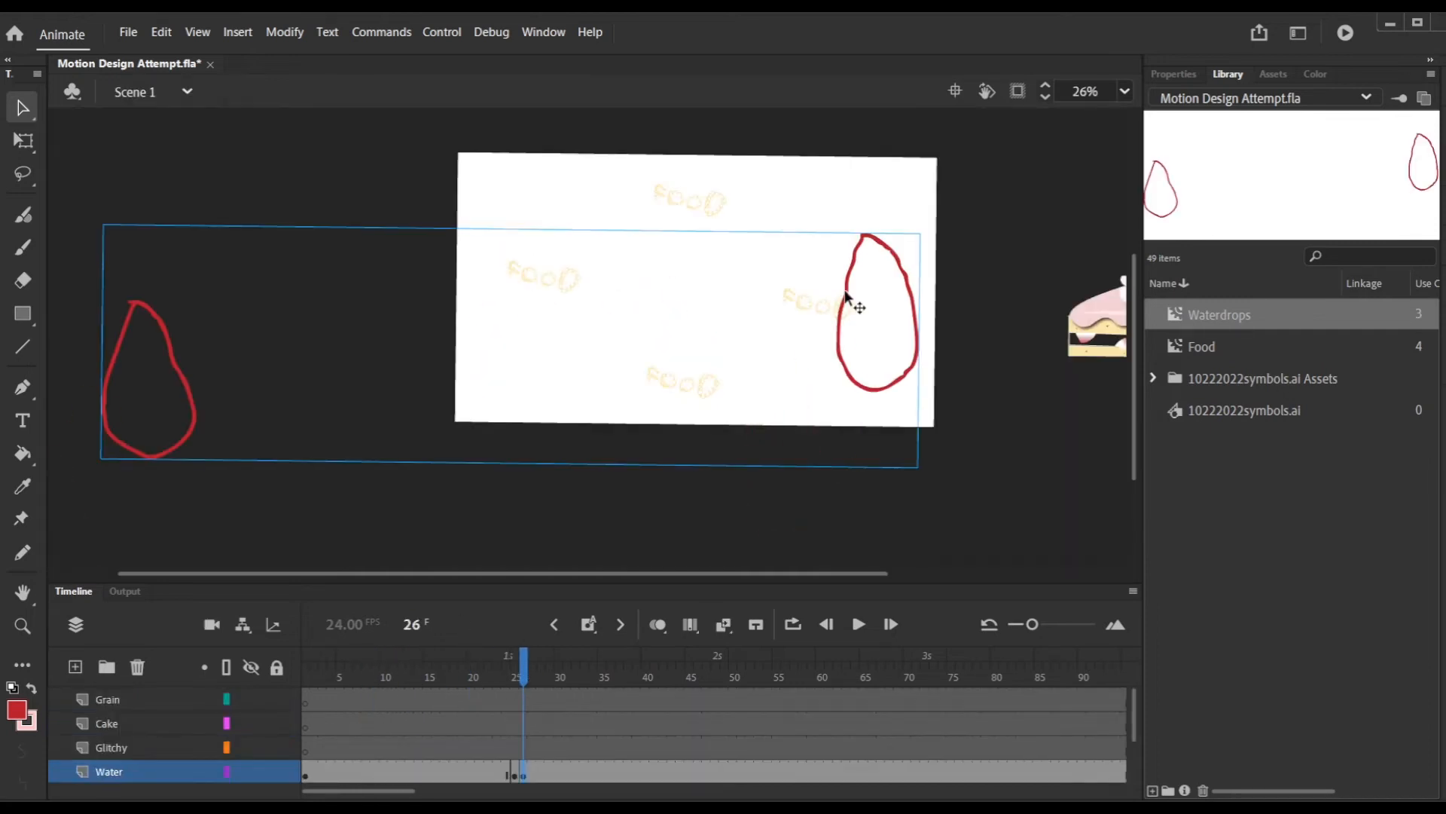
{"action": "double_click", "coordinate": [845, 291]}
{"action": "left_click", "coordinate": [23, 141]}
{"action": "left_click_drag", "start_coordinate": [914, 243], "coordinate": [549, 340]}
{"action": "key", "text": "ctrl+a"}
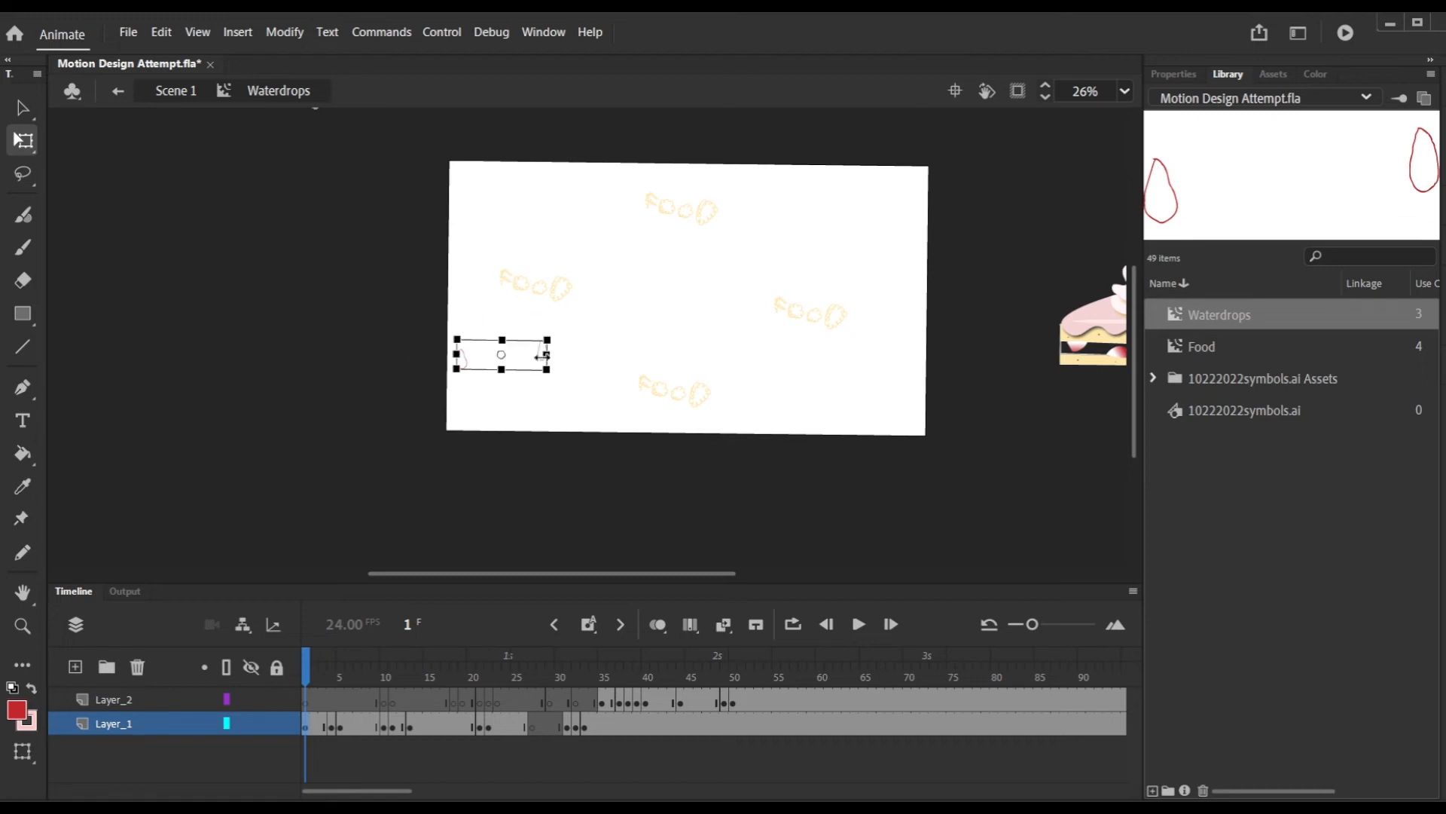
{"action": "left_click_drag", "start_coordinate": [543, 353], "coordinate": [723, 219]}
Apply an Alpha color effect of 12% to the first frame of Layer_1 and return to Scene 1.
{"action": "left_click", "coordinate": [1174, 74]}
{"action": "left_click", "coordinate": [1324, 110]}
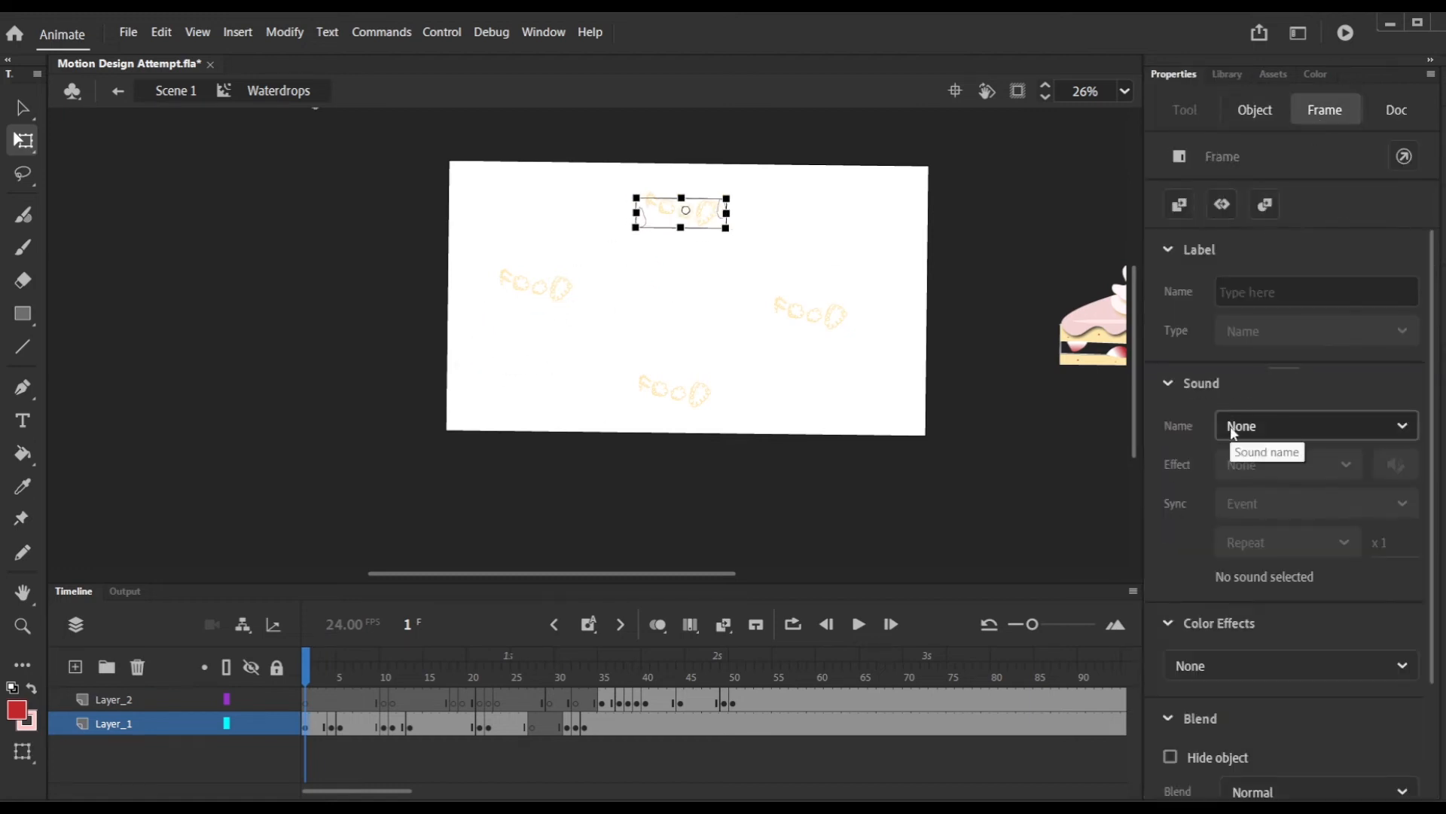
{"action": "left_click", "coordinate": [1318, 665]}
{"action": "left_click", "coordinate": [1323, 633]}
{"action": "left_click", "coordinate": [1201, 723]}
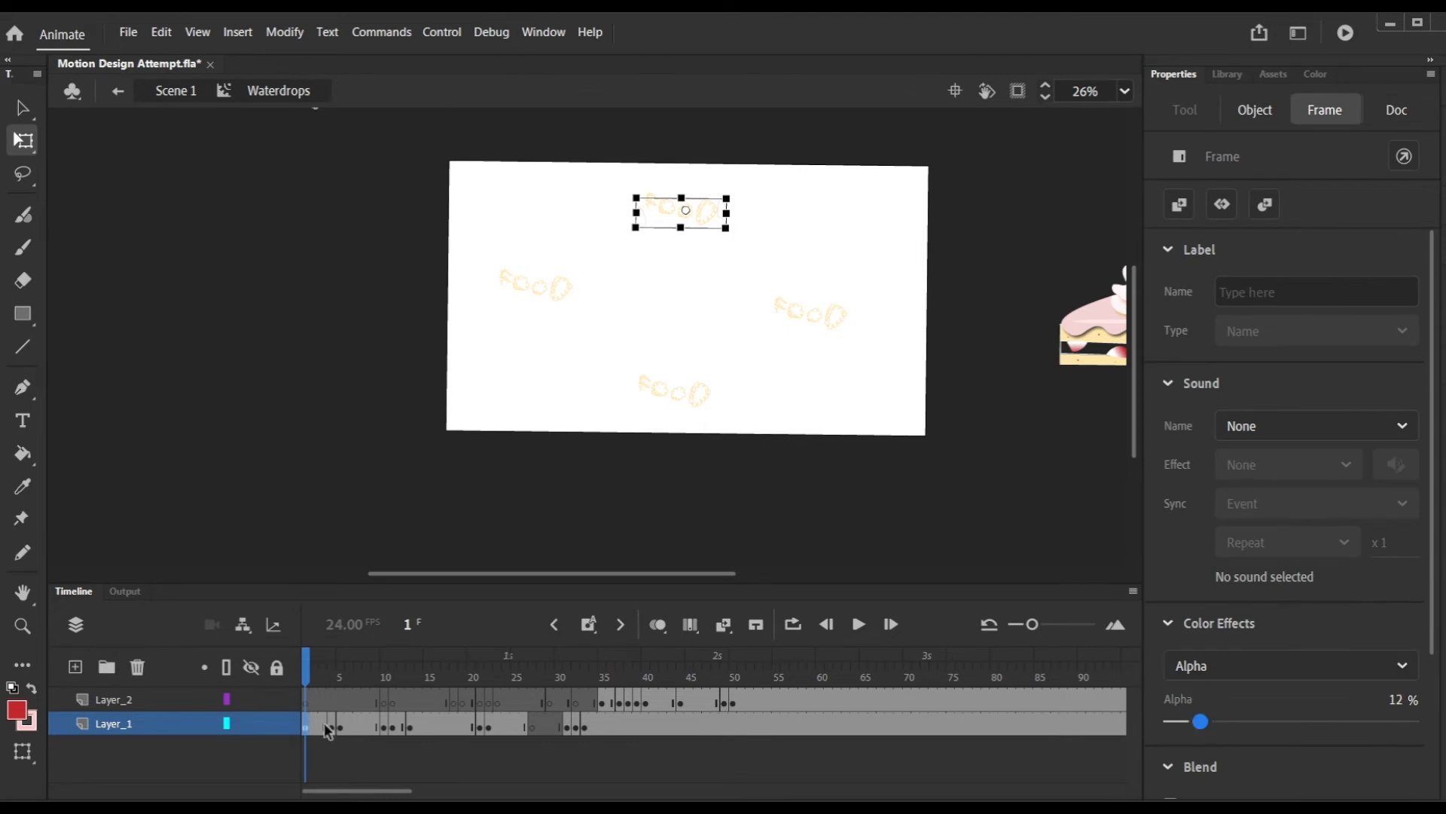
{"action": "left_click", "coordinate": [442, 32]}
{"action": "left_click", "coordinate": [114, 91]}
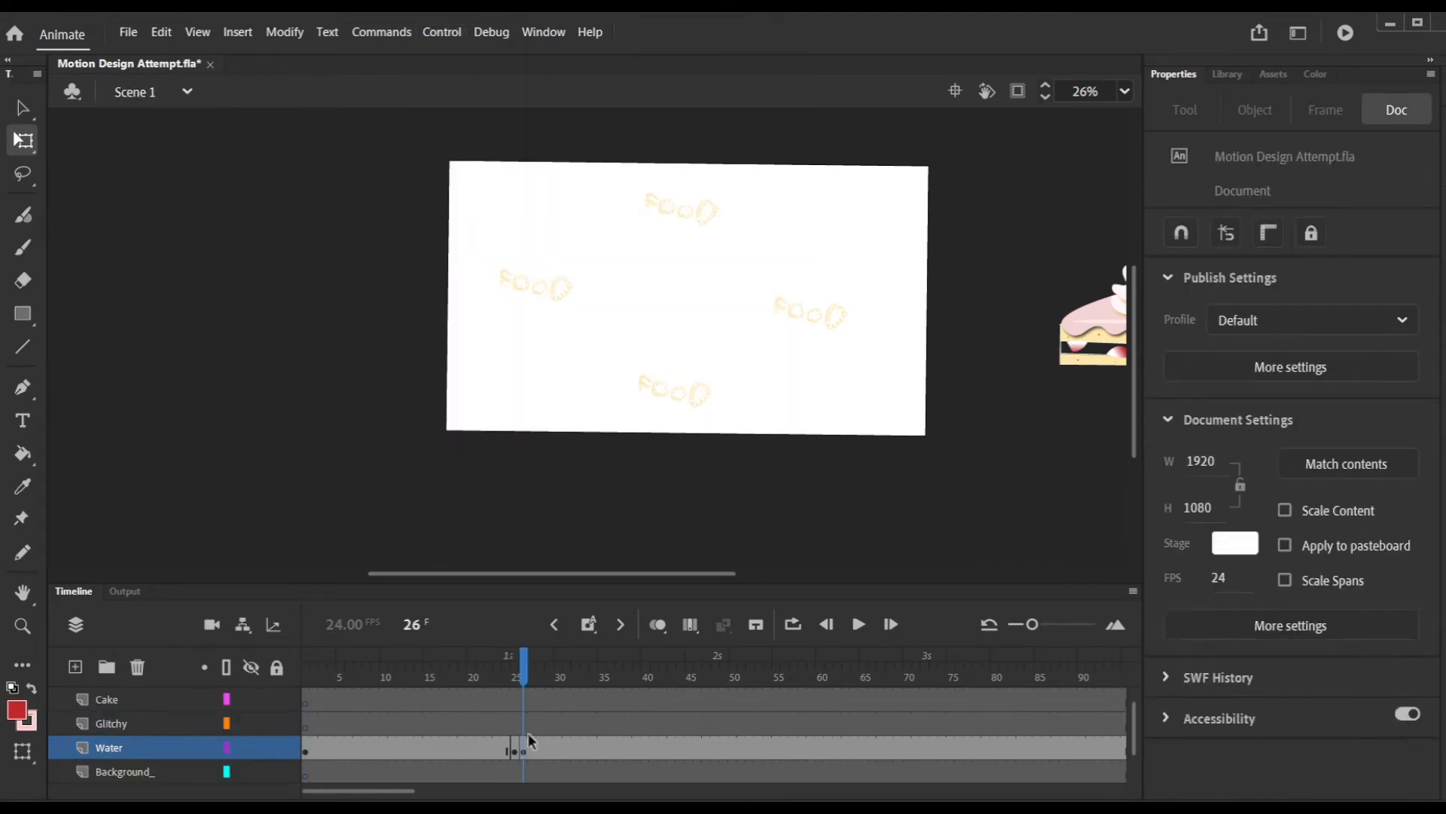
Clear the Water layer's frames up to frame 27 and remove the leftover keyframes at frames 28 and 29.
{"action": "left_click_drag", "start_coordinate": [527, 742], "coordinate": [307, 750]}
{"action": "right_click", "coordinate": [335, 746]}
{"action": "left_click", "coordinate": [448, 526]}
{"action": "right_click", "coordinate": [542, 753]}
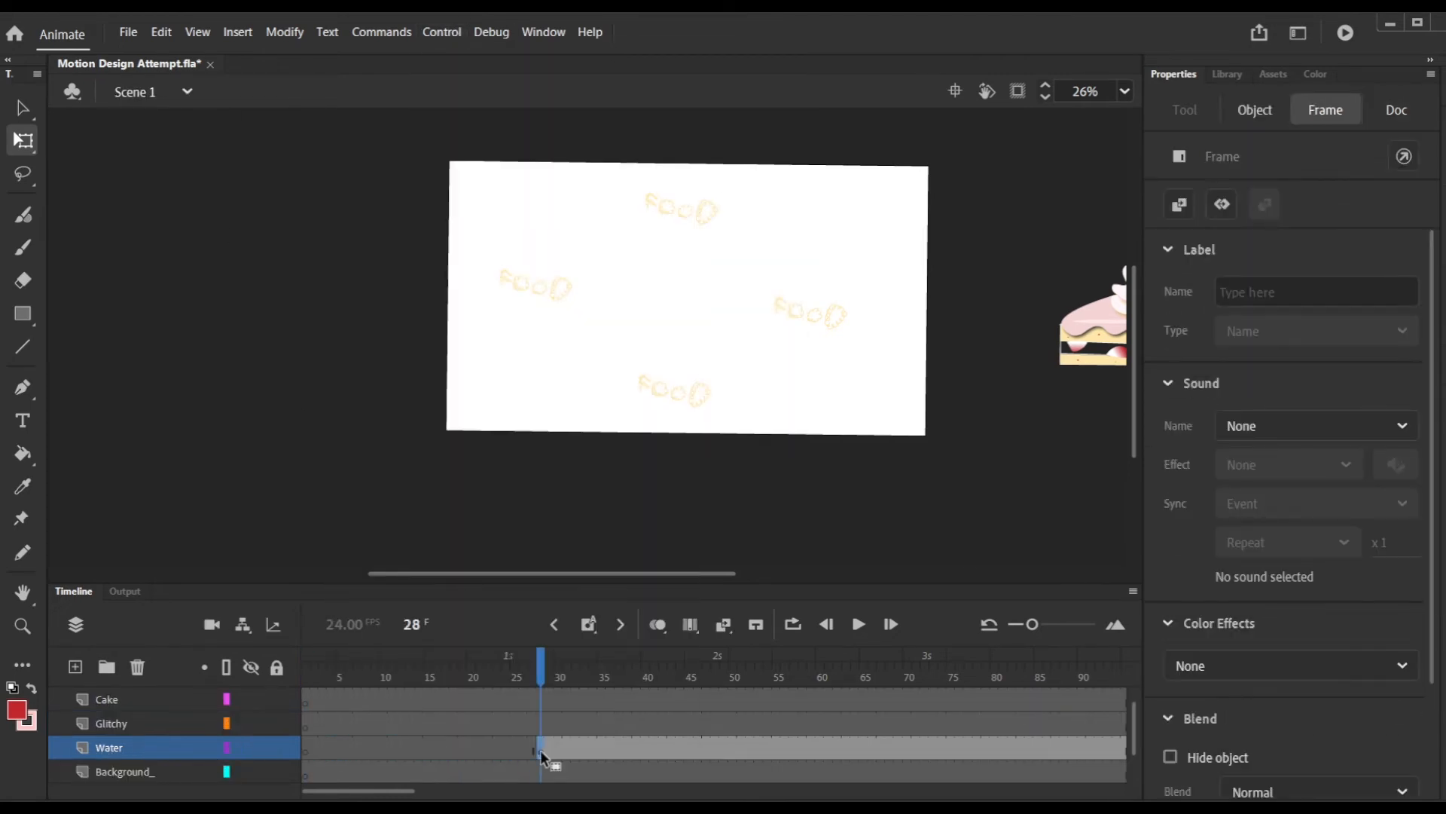
{"action": "left_click", "coordinate": [639, 363]}
{"action": "right_click", "coordinate": [542, 753]}
{"action": "left_click", "coordinate": [656, 385]}
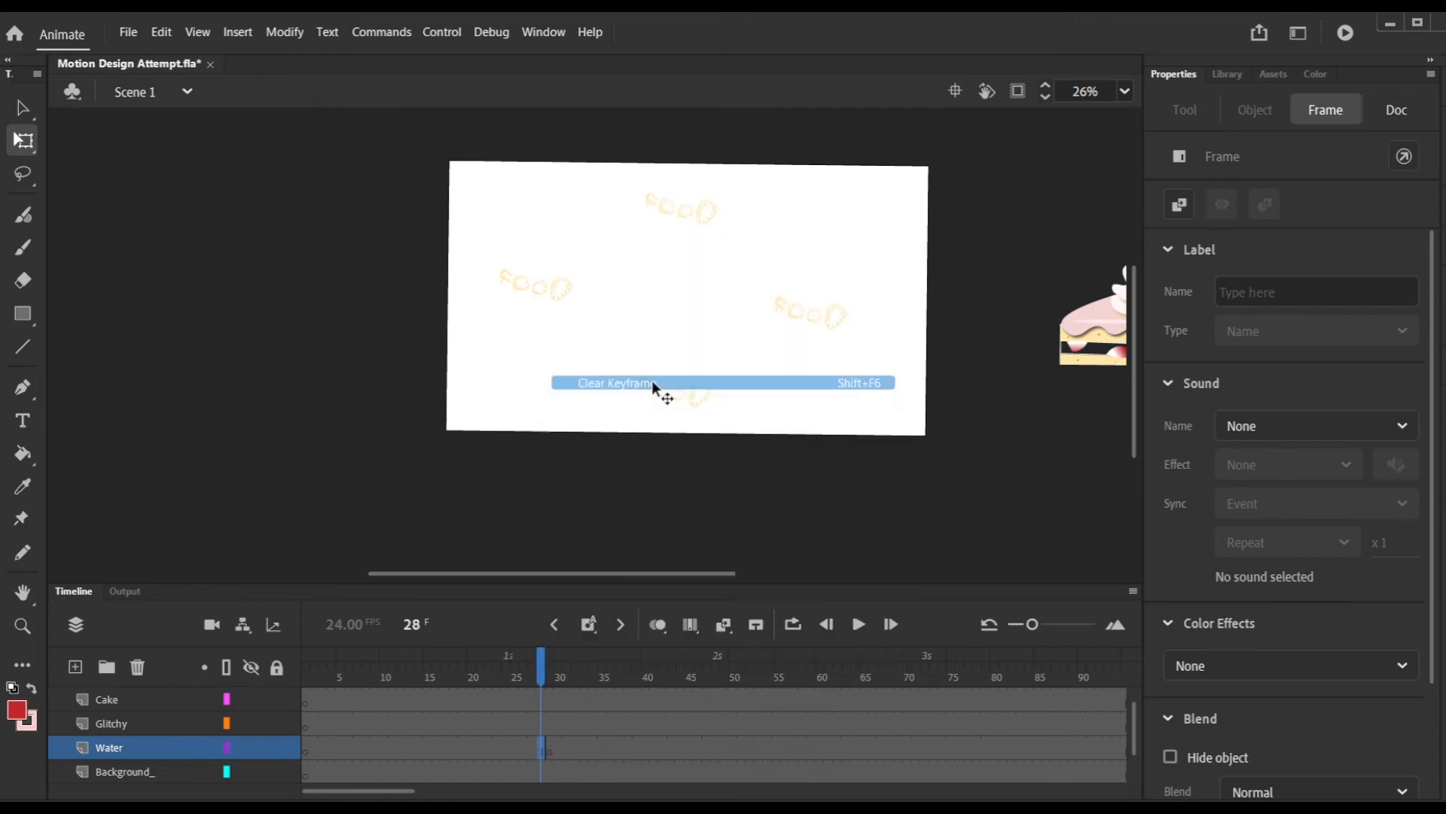
{"action": "right_click", "coordinate": [549, 752]}
{"action": "left_click", "coordinate": [655, 384]}
Place a new Waterdrops instance at frame 1 of the Water layer and set its alpha to 84%.
{"action": "left_click_drag", "start_coordinate": [556, 662], "coordinate": [305, 755]}
{"action": "left_click", "coordinate": [1227, 74]}
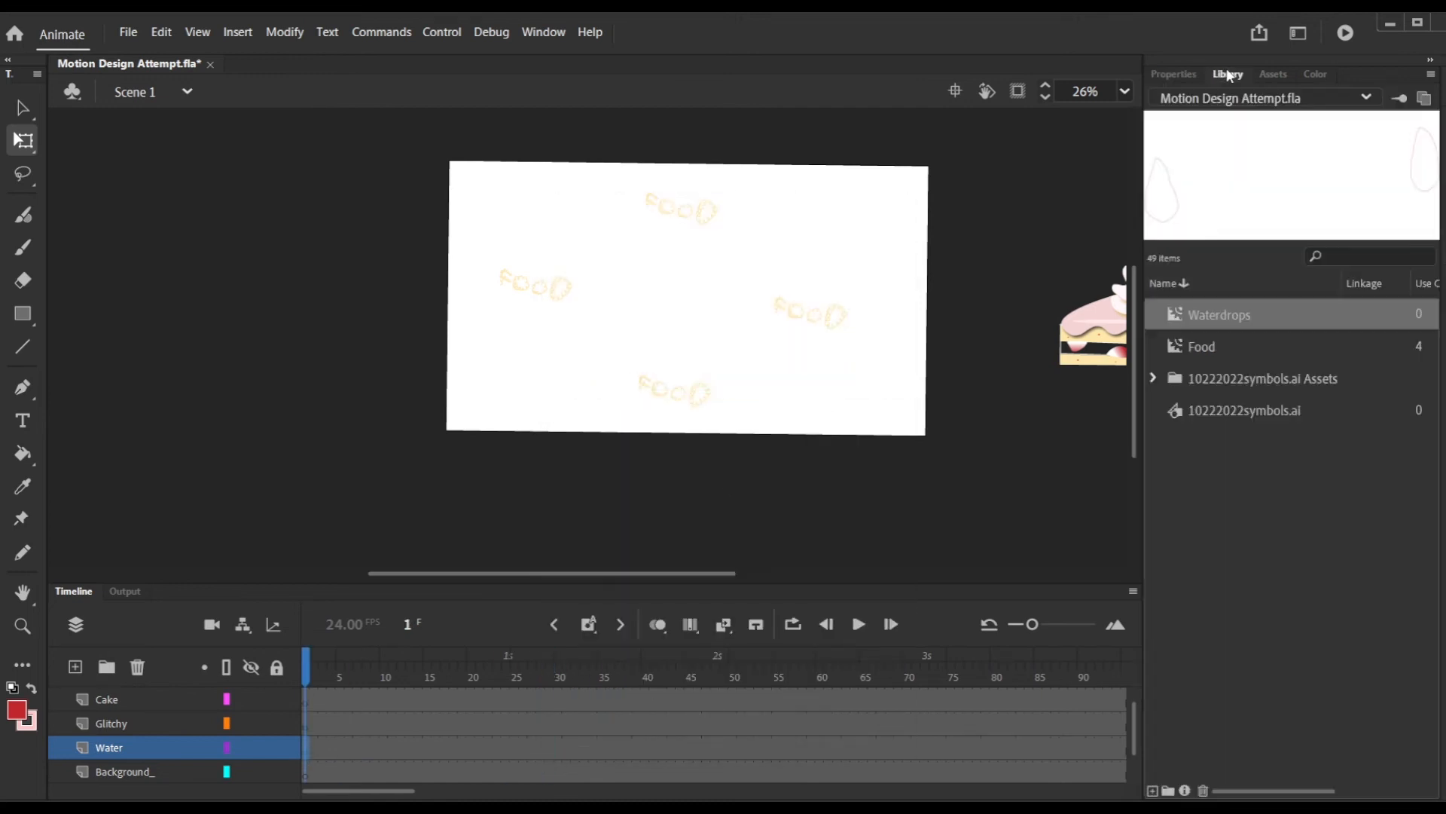
{"action": "left_click_drag", "start_coordinate": [695, 268], "coordinate": [693, 266]}
{"action": "left_click", "coordinate": [1173, 74]}
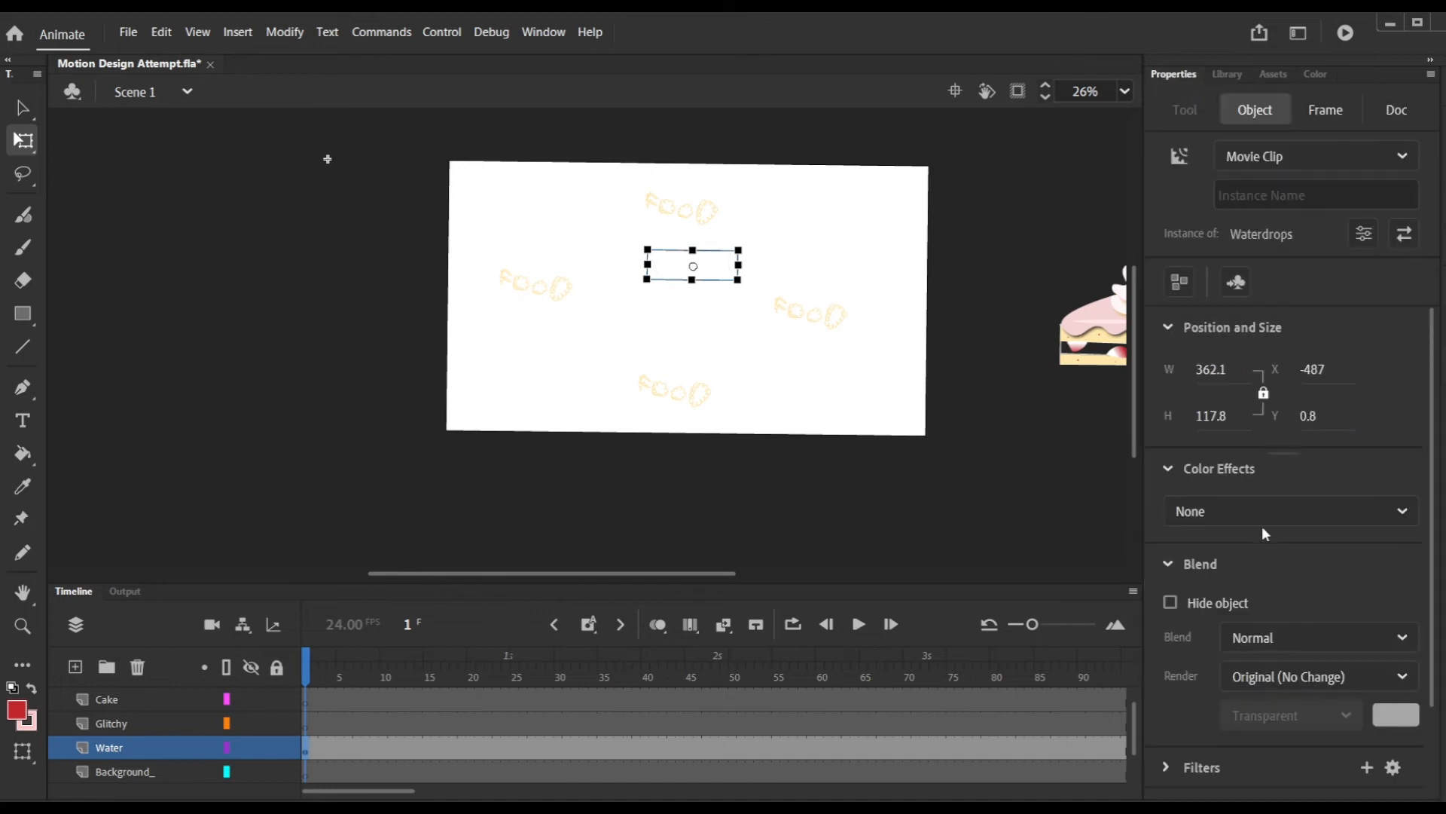
{"action": "left_click", "coordinate": [1253, 512]}
{"action": "left_click", "coordinate": [1222, 666]}
{"action": "left_click_drag", "start_coordinate": [1199, 567], "coordinate": [1203, 570]}
Preview the movie to check how the new Waterdrops instance plays, and close the preview.
{"action": "left_click", "coordinate": [442, 32]}
{"action": "left_click", "coordinate": [526, 278]}
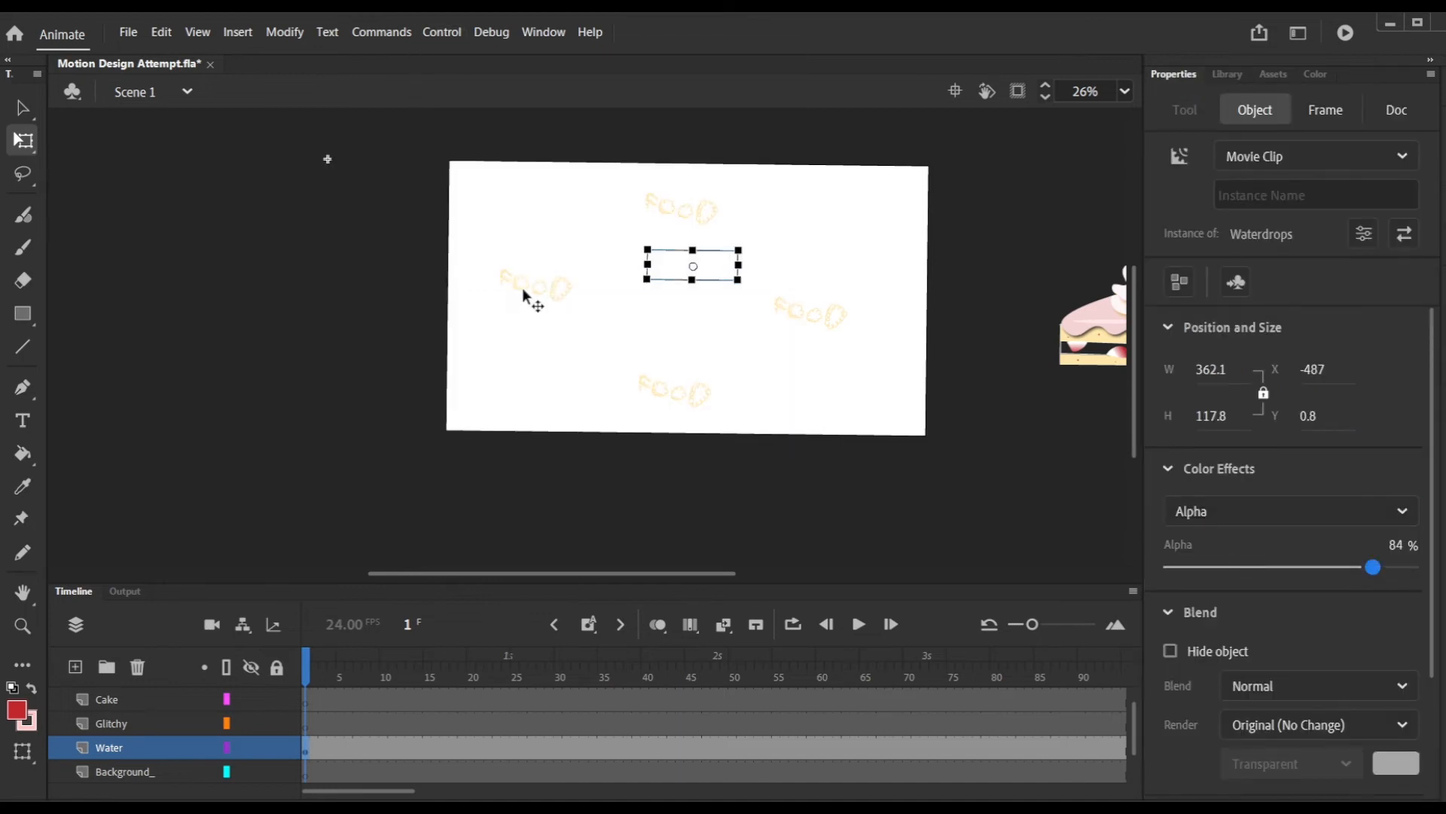
{"action": "left_click", "coordinate": [442, 32]}
{"action": "left_click", "coordinate": [531, 296]}
{"action": "left_click_drag", "start_coordinate": [904, 25], "coordinate": [545, 159]}
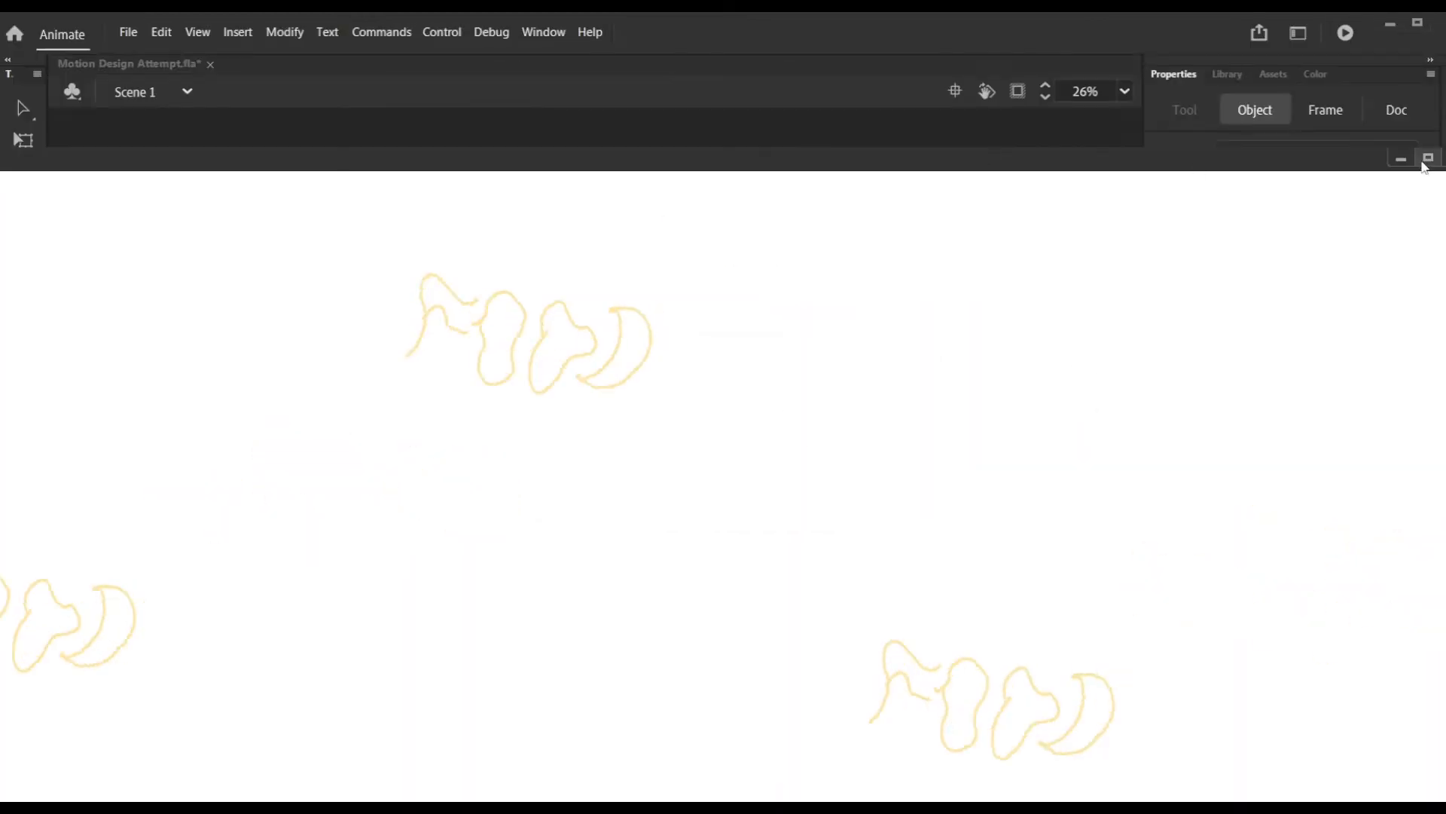
{"action": "left_click", "coordinate": [1424, 161]}
Open the Waterdrops symbol and examine the drops' properties and the animation across its frames.
{"action": "left_click", "coordinate": [1233, 74]}
{"action": "double_click", "coordinate": [1221, 313]}
{"action": "left_click", "coordinate": [1173, 74]}
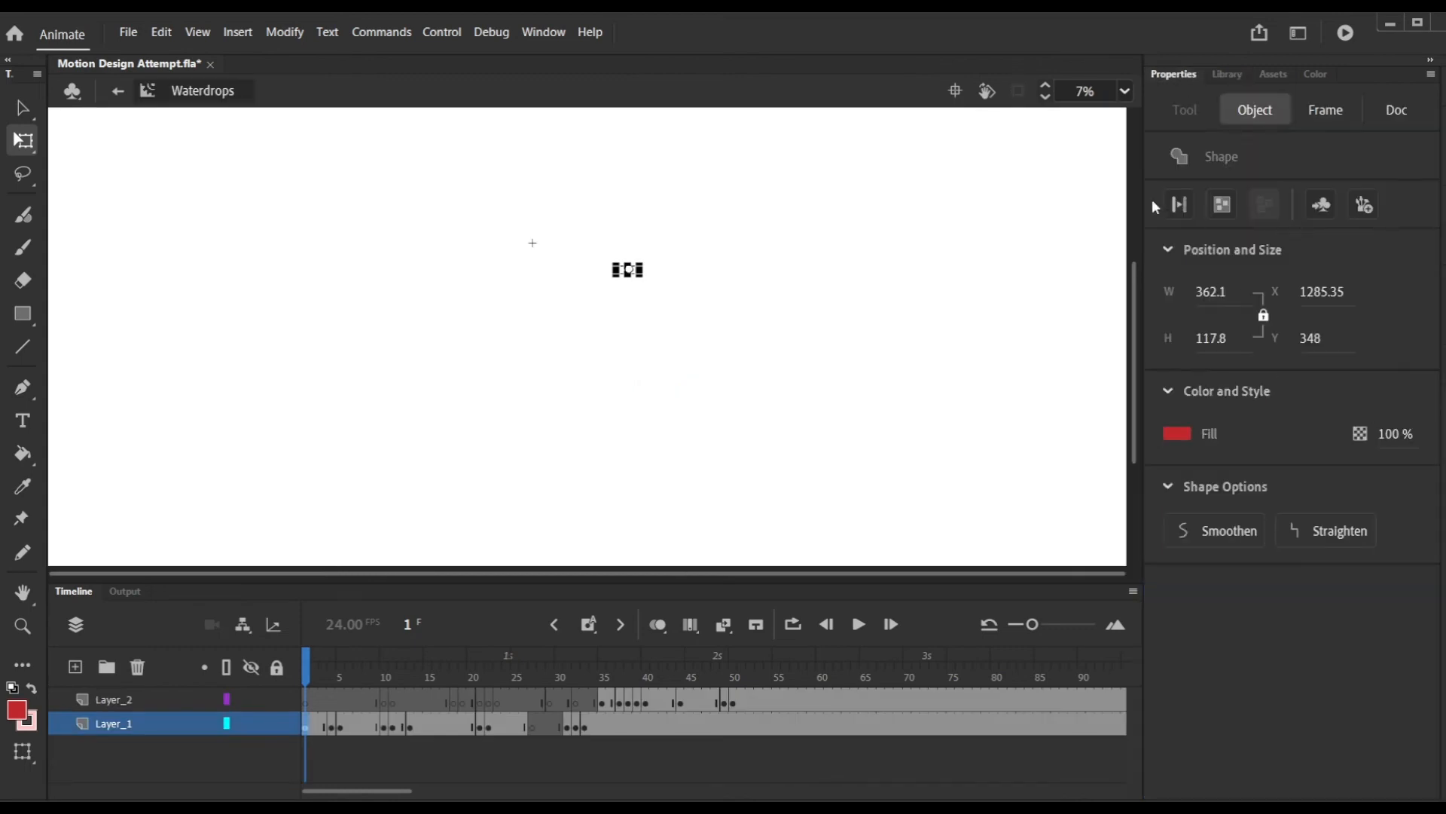
{"action": "left_click", "coordinate": [1228, 73]}
{"action": "left_click", "coordinate": [1275, 74]}
{"action": "left_click", "coordinate": [1174, 74]}
{"action": "left_click", "coordinate": [1216, 76]}
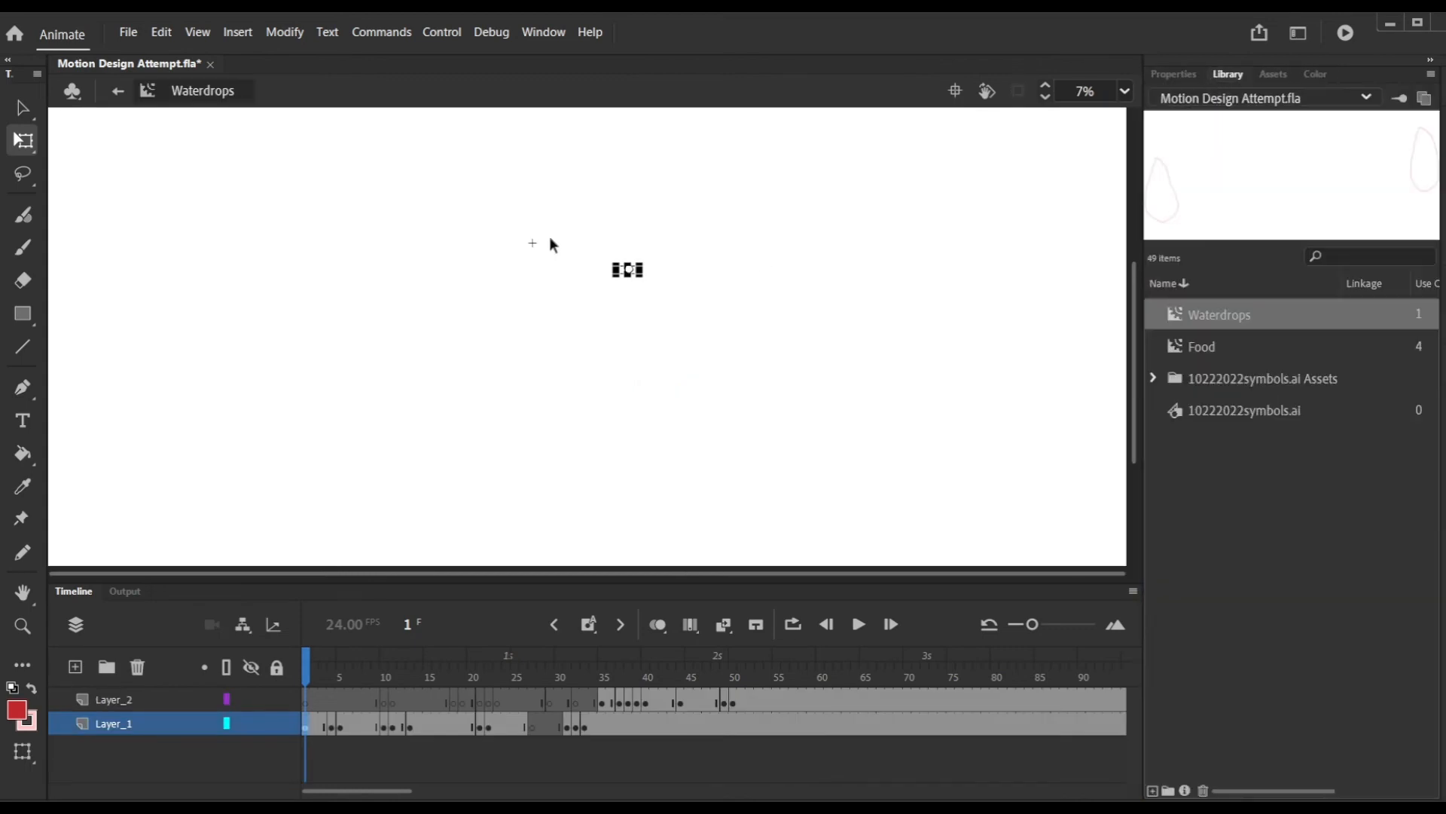
{"action": "key", "text": "ctrl+equal"}
{"action": "key", "text": "ctrl+equal"}
{"action": "key", "text": "ctrl+equal"}
{"action": "key", "text": "ctrl+equal"}
{"action": "left_click_drag", "start_coordinate": [305, 668], "coordinate": [770, 665]}
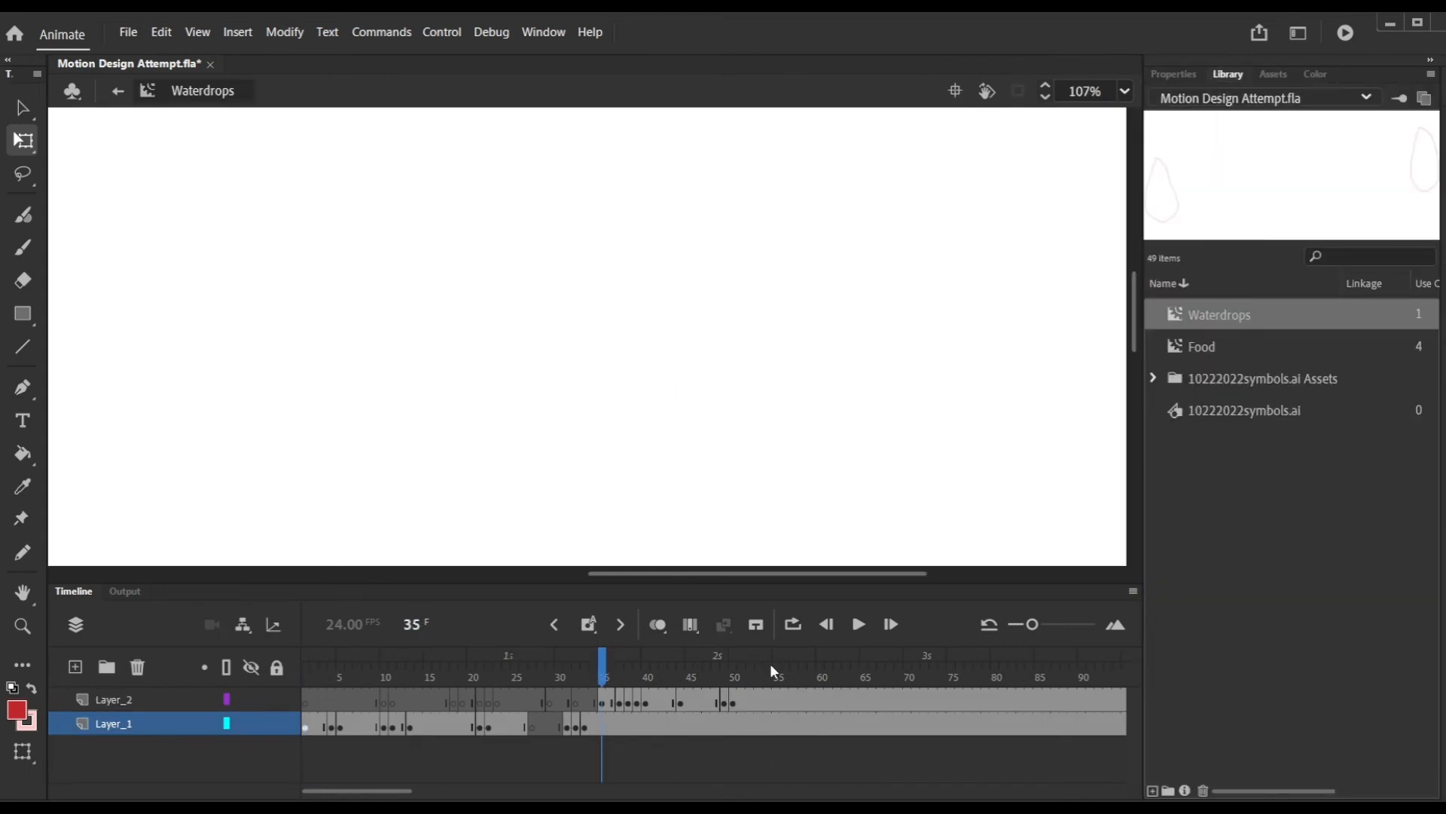
Change the fill of the drop shapes at frame 1 of Layer_1 to bright green.
{"action": "right_click", "coordinate": [304, 728]}
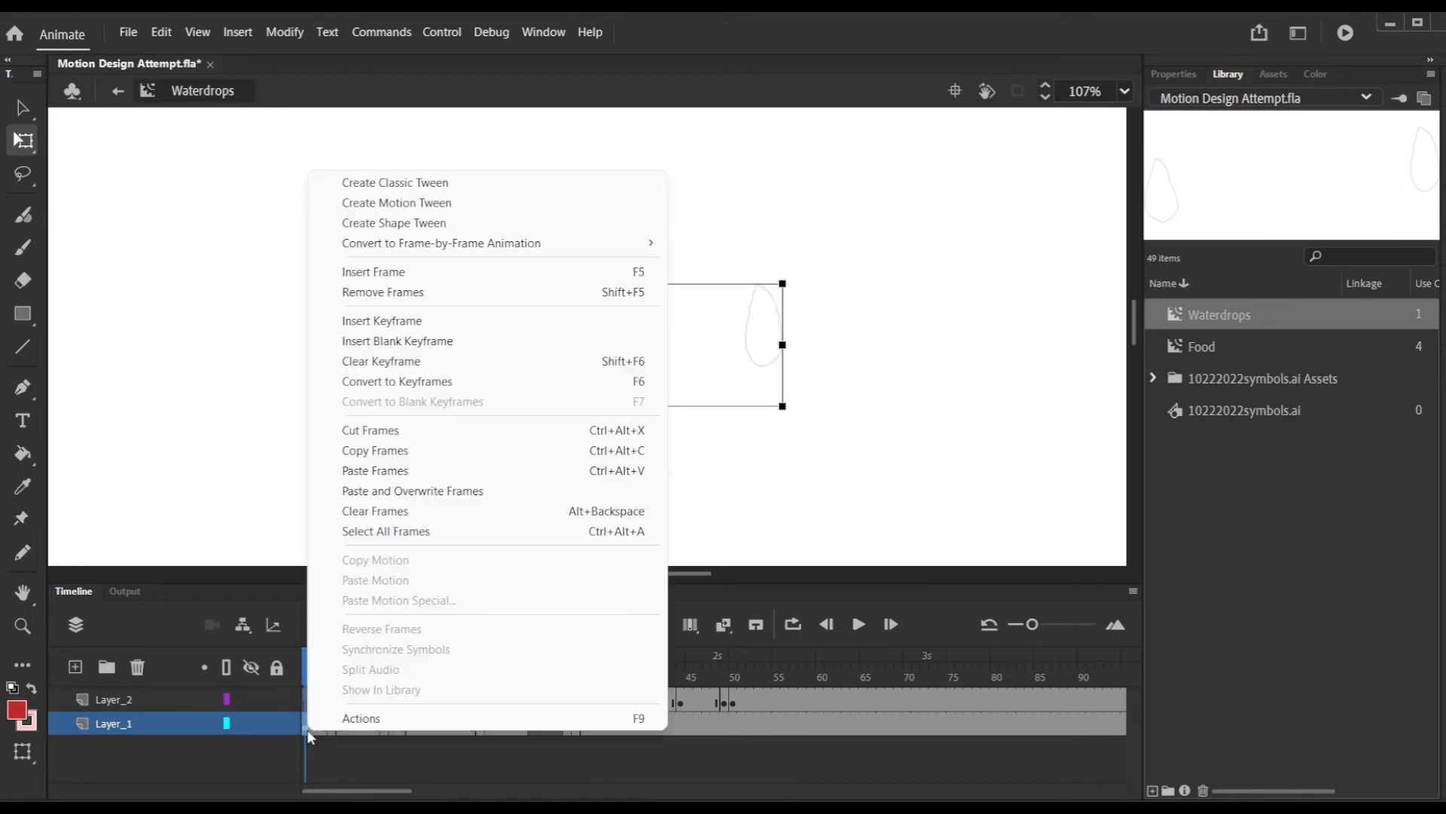
{"action": "left_click", "coordinate": [1183, 318]}
{"action": "left_click", "coordinate": [1182, 79]}
{"action": "left_click", "coordinate": [1179, 437]}
{"action": "left_click", "coordinate": [1133, 475]}
{"action": "left_click", "coordinate": [1134, 479]}
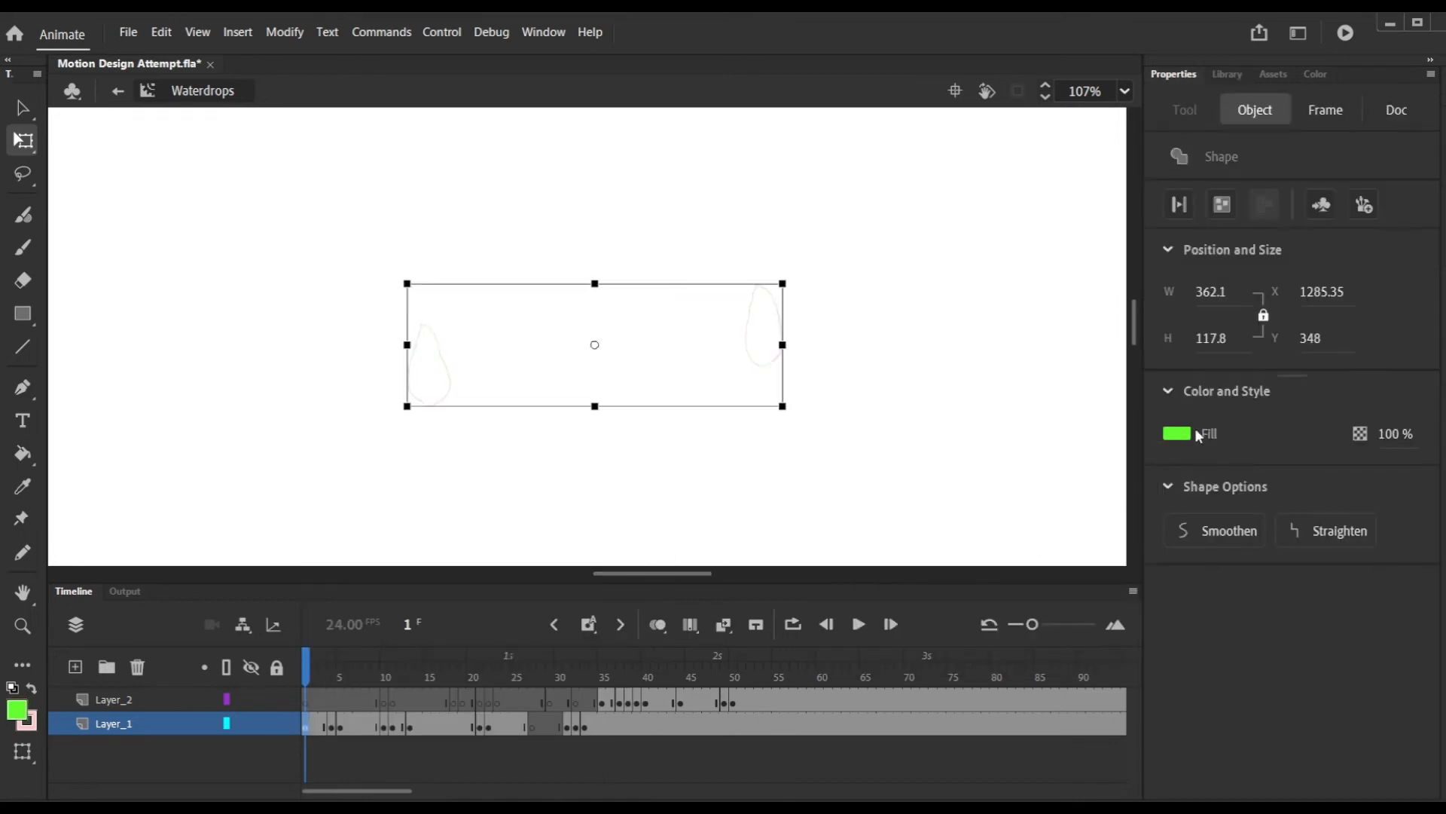
Change the fill of the drop shapes at frame 1 of Layer_1 to red-orange.
{"action": "left_click", "coordinate": [1324, 124]}
{"action": "left_click", "coordinate": [1227, 74]}
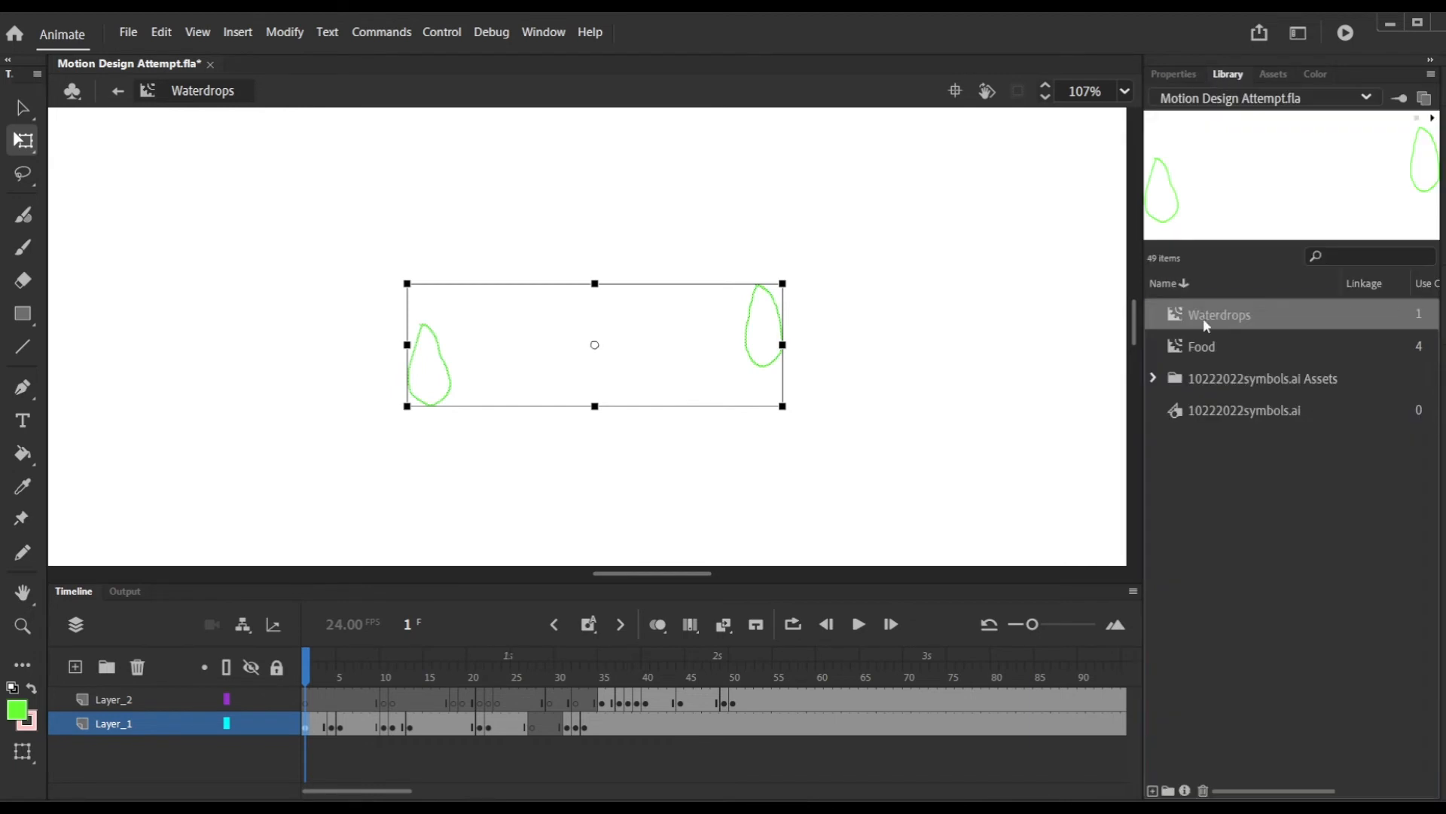
{"action": "left_click", "coordinate": [1205, 322]}
{"action": "left_click", "coordinate": [1177, 75]}
{"action": "left_click", "coordinate": [1184, 437]}
{"action": "left_click", "coordinate": [1068, 571]}
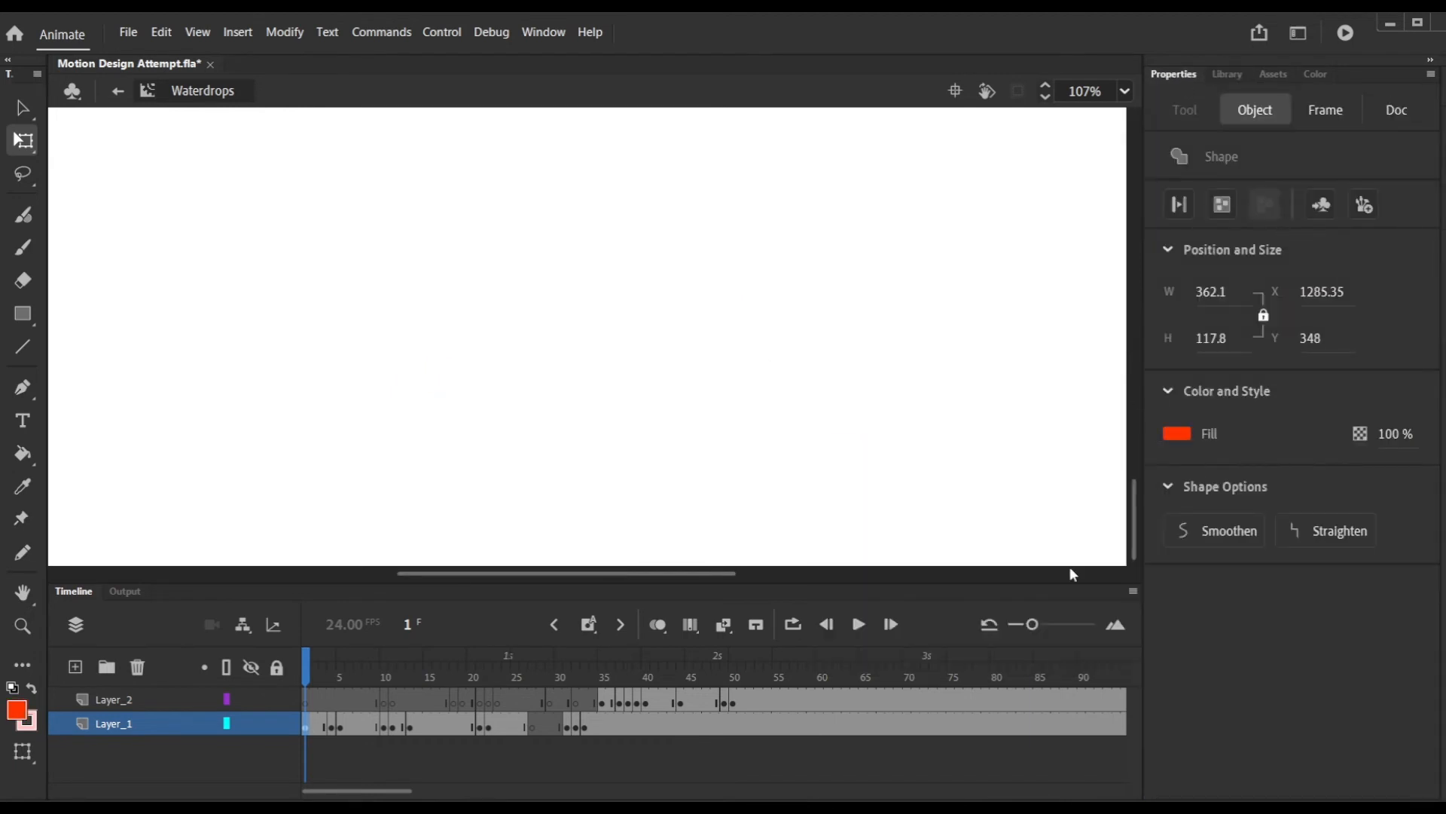
{"action": "scroll", "coordinate": [612, 198], "scroll_direction": "down", "scroll_amount": 5}
{"action": "scroll", "coordinate": [612, 197], "scroll_direction": "up", "scroll_amount": 3}
Return to the main scene and move the Waterdrops instance up onto the topmost FOOD lettering.
{"action": "left_click", "coordinate": [118, 91]}
{"action": "left_click_drag", "start_coordinate": [570, 170], "coordinate": [571, 139]}
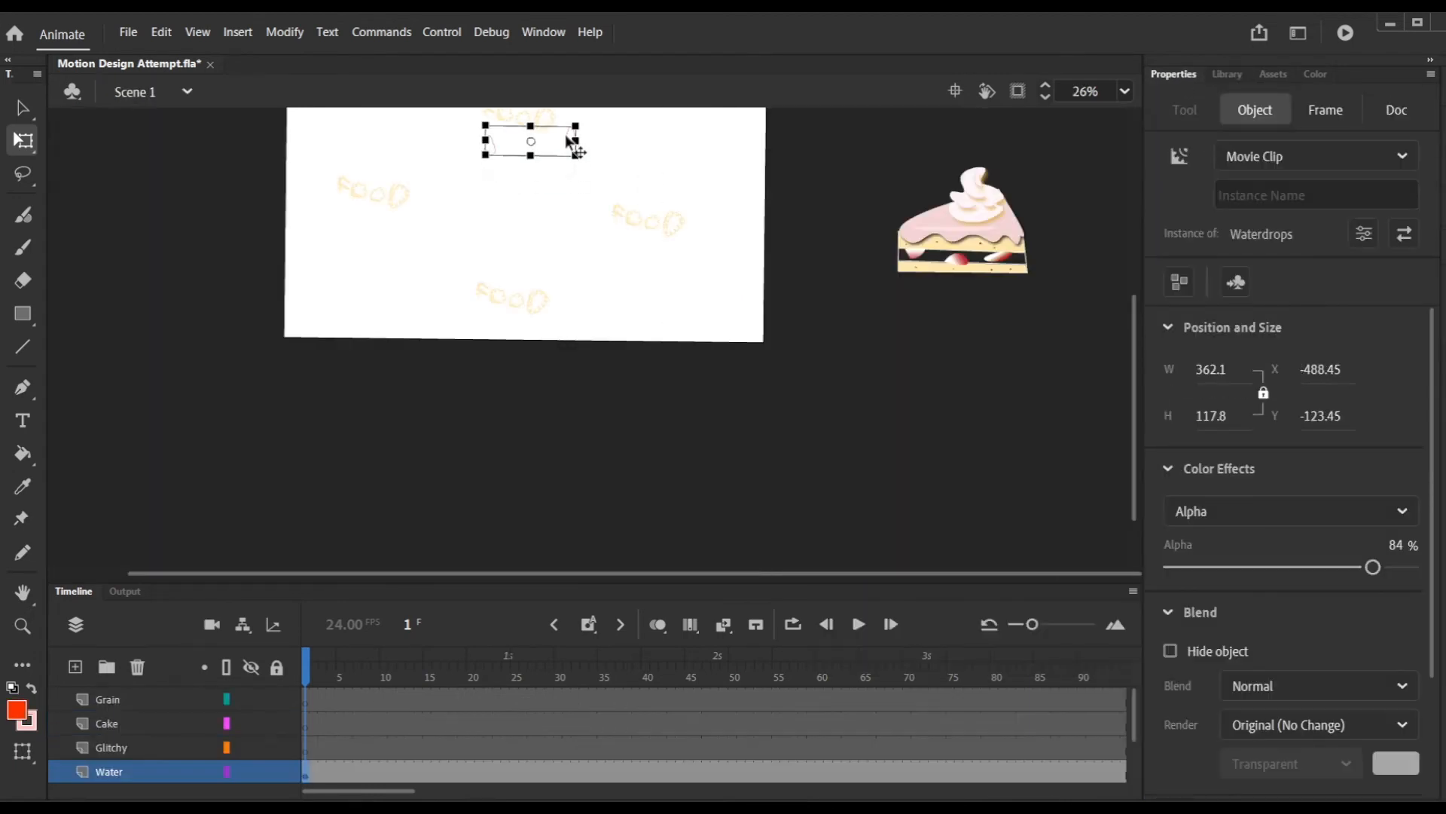
{"action": "left_click_drag", "start_coordinate": [1135, 369], "coordinate": [1135, 318]}
{"action": "left_click_drag", "start_coordinate": [571, 241], "coordinate": [563, 215]}
Preview the movie to check how the moved Waterdrops instance plays, and close the preview.
{"action": "left_click", "coordinate": [442, 33]}
{"action": "left_click", "coordinate": [486, 301]}
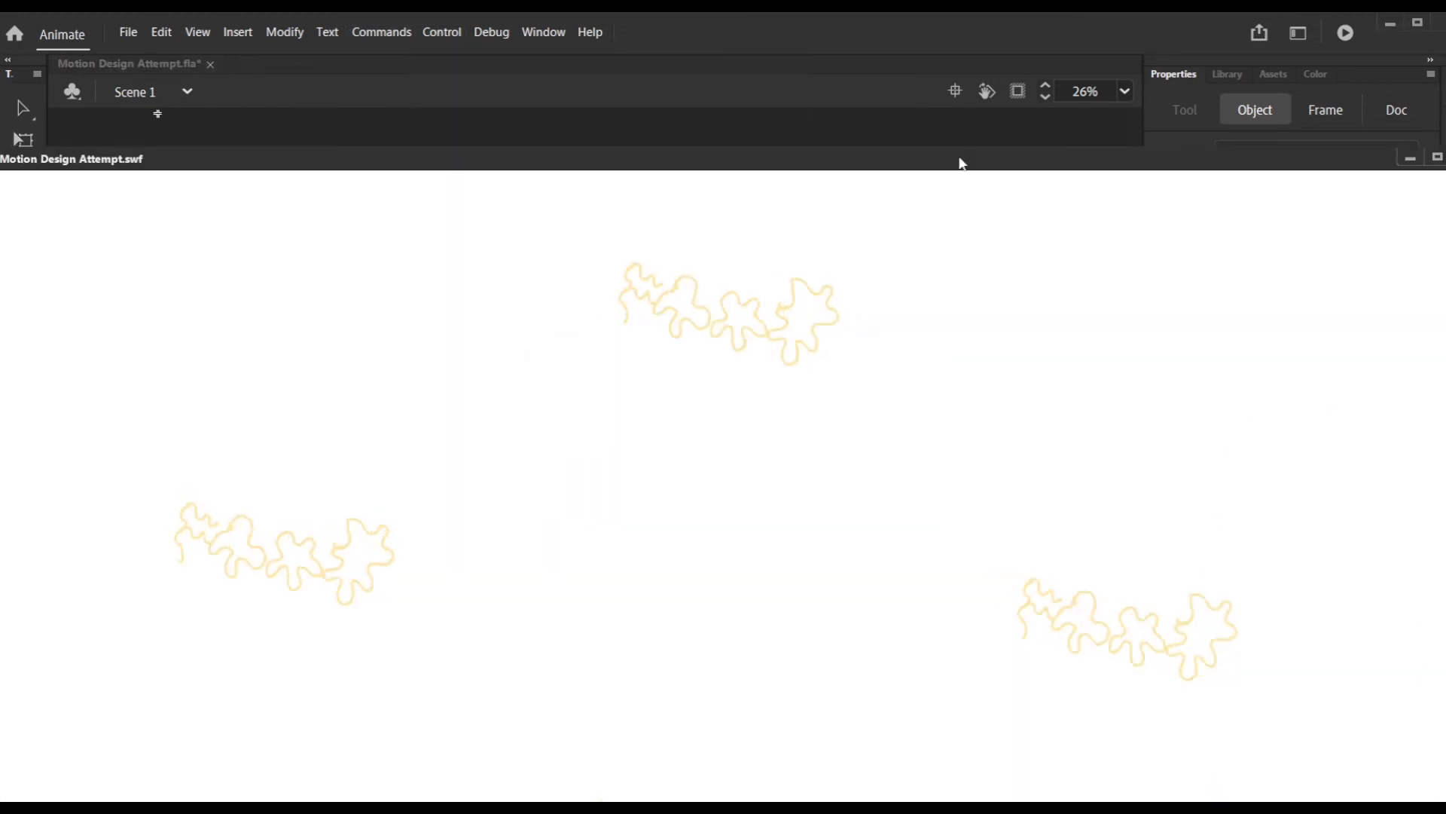
{"action": "key", "text": "ctrl+w"}
{"action": "left_click_drag", "start_coordinate": [575, 217], "coordinate": [607, 220]}
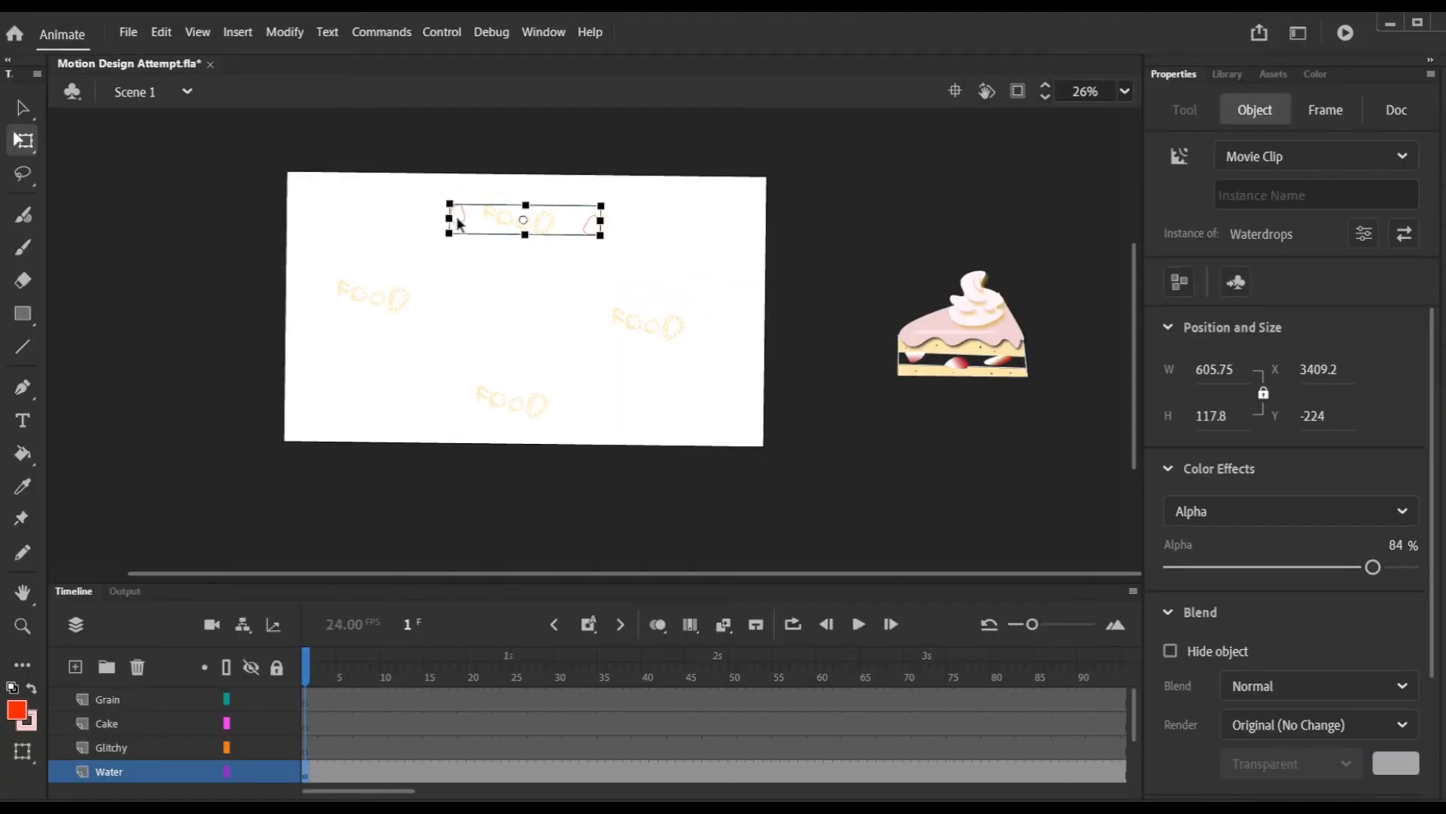
{"action": "key", "text": "ctrl+z"}
{"action": "key", "text": "ctrl+z"}
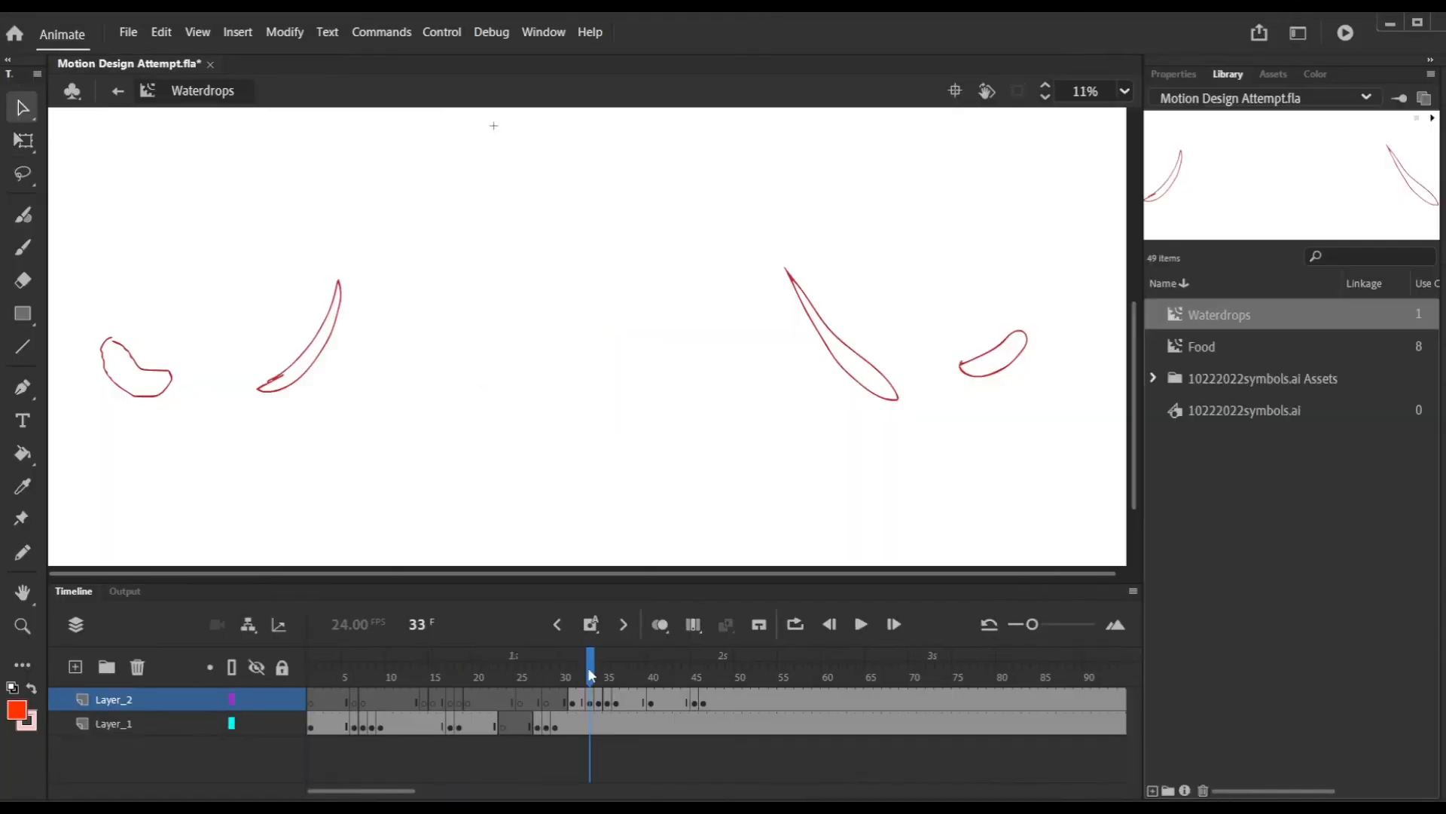
Fill the two hearts and both small drops with red-orange at frame 41 of Layer_2 in the Waterdrops symbol.
{"action": "left_click_drag", "start_coordinate": [590, 663], "coordinate": [661, 680]}
{"action": "scroll", "coordinate": [563, 340], "scroll_direction": "down", "scroll_amount": 2}
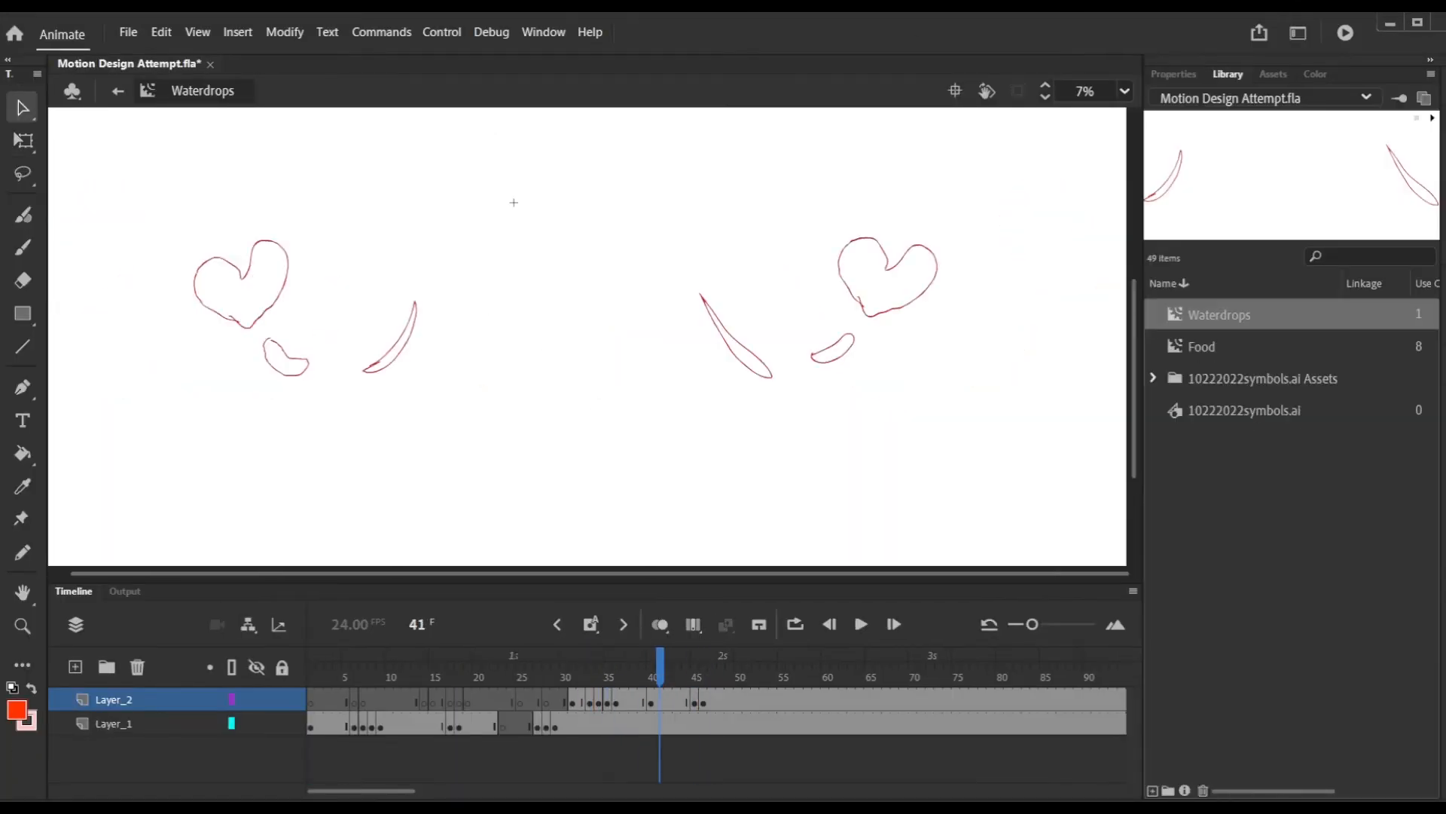
{"action": "left_click", "coordinate": [27, 450]}
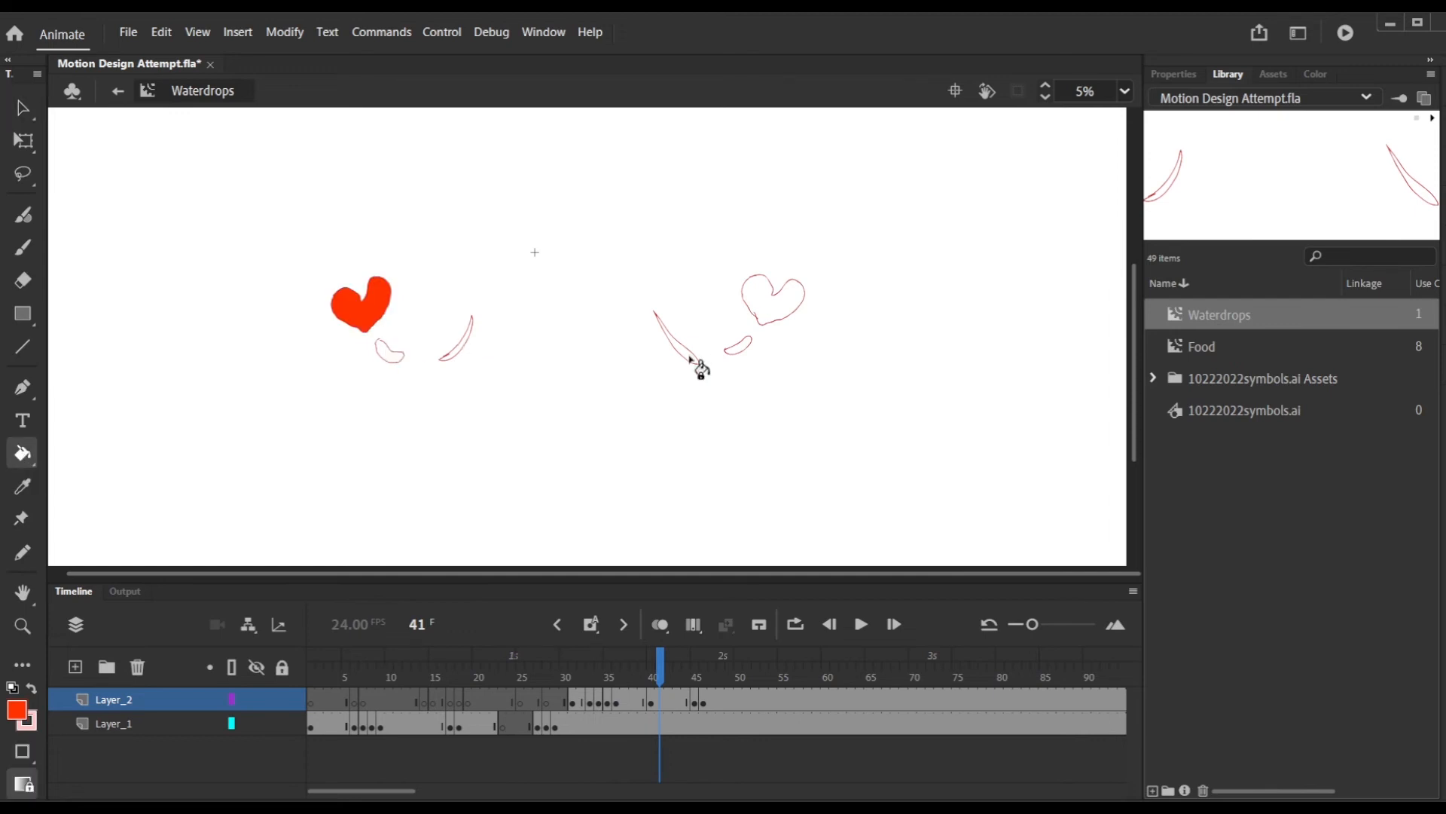
{"action": "left_click", "coordinate": [738, 344]}
{"action": "left_click", "coordinate": [773, 300]}
{"action": "scroll", "coordinate": [506, 321], "scroll_direction": "up", "scroll_amount": 2}
{"action": "left_click", "coordinate": [24, 247]}
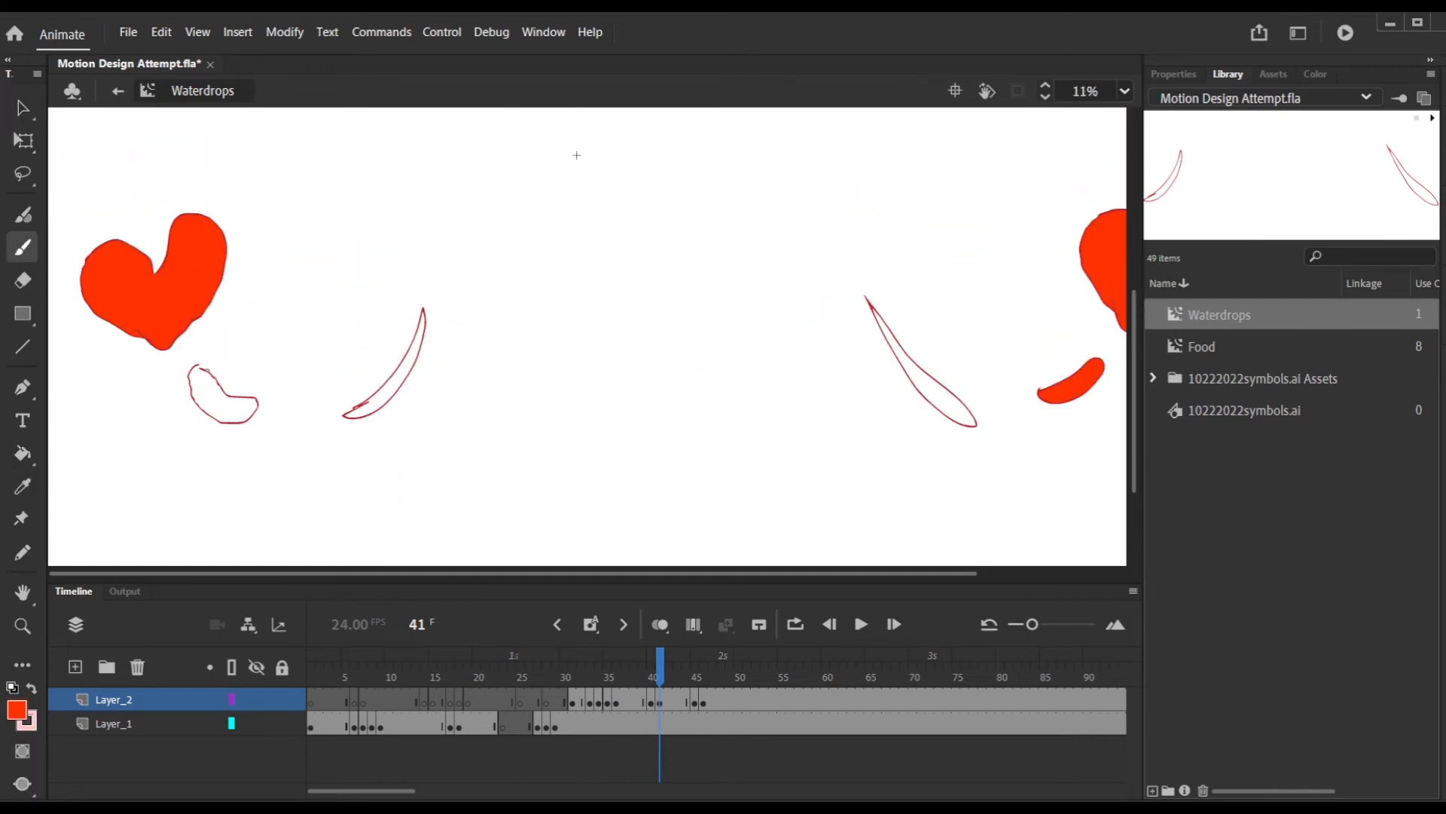
{"action": "left_click", "coordinate": [22, 450]}
Brush over the gap in the left curved streak's outline and fill that streak with red-orange at frame 40 of Layer_1.
{"action": "key", "text": "b"}
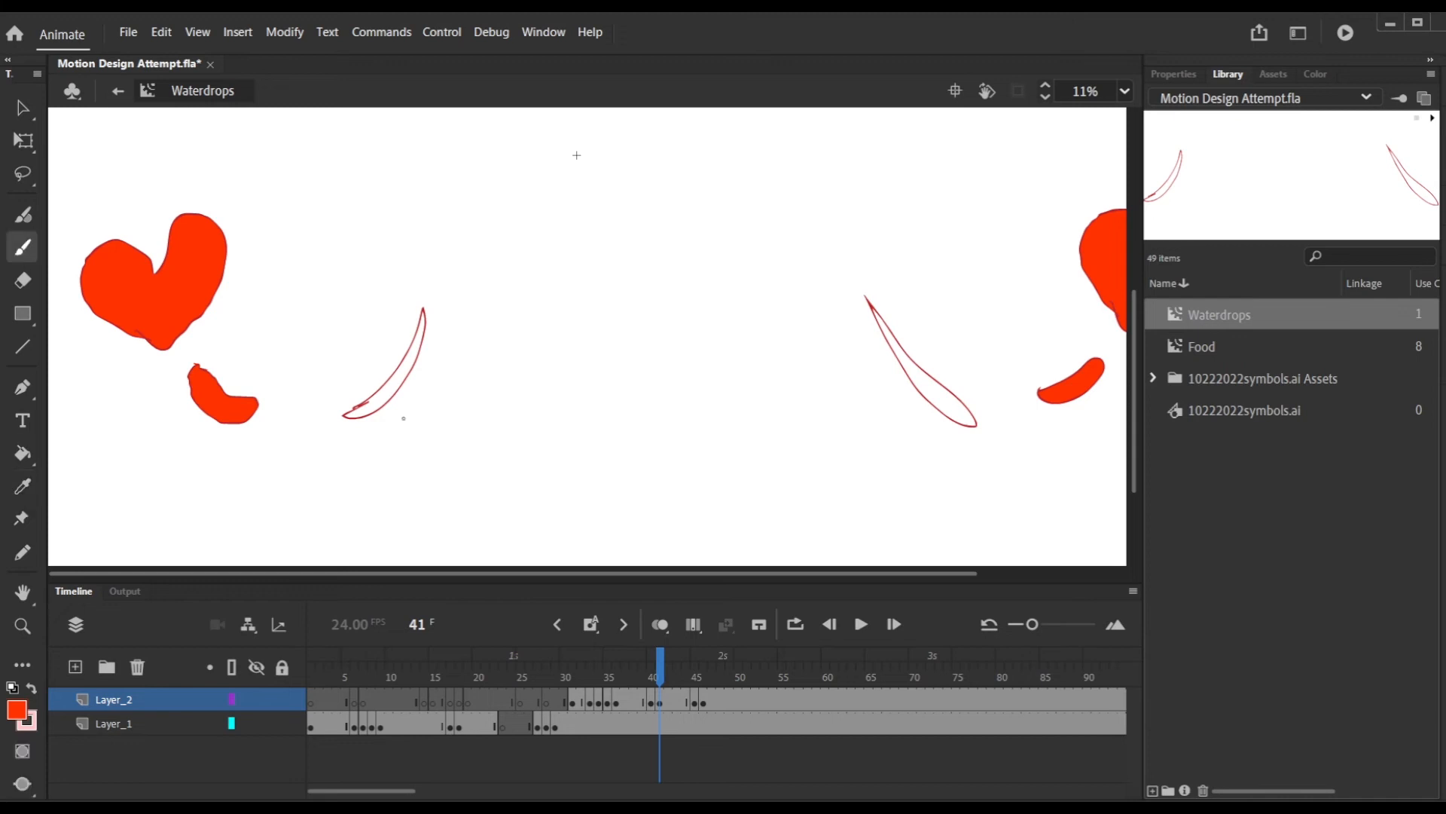
{"action": "key", "text": "k"}
{"action": "scroll", "coordinate": [380, 399], "scroll_direction": "up", "scroll_amount": 5}
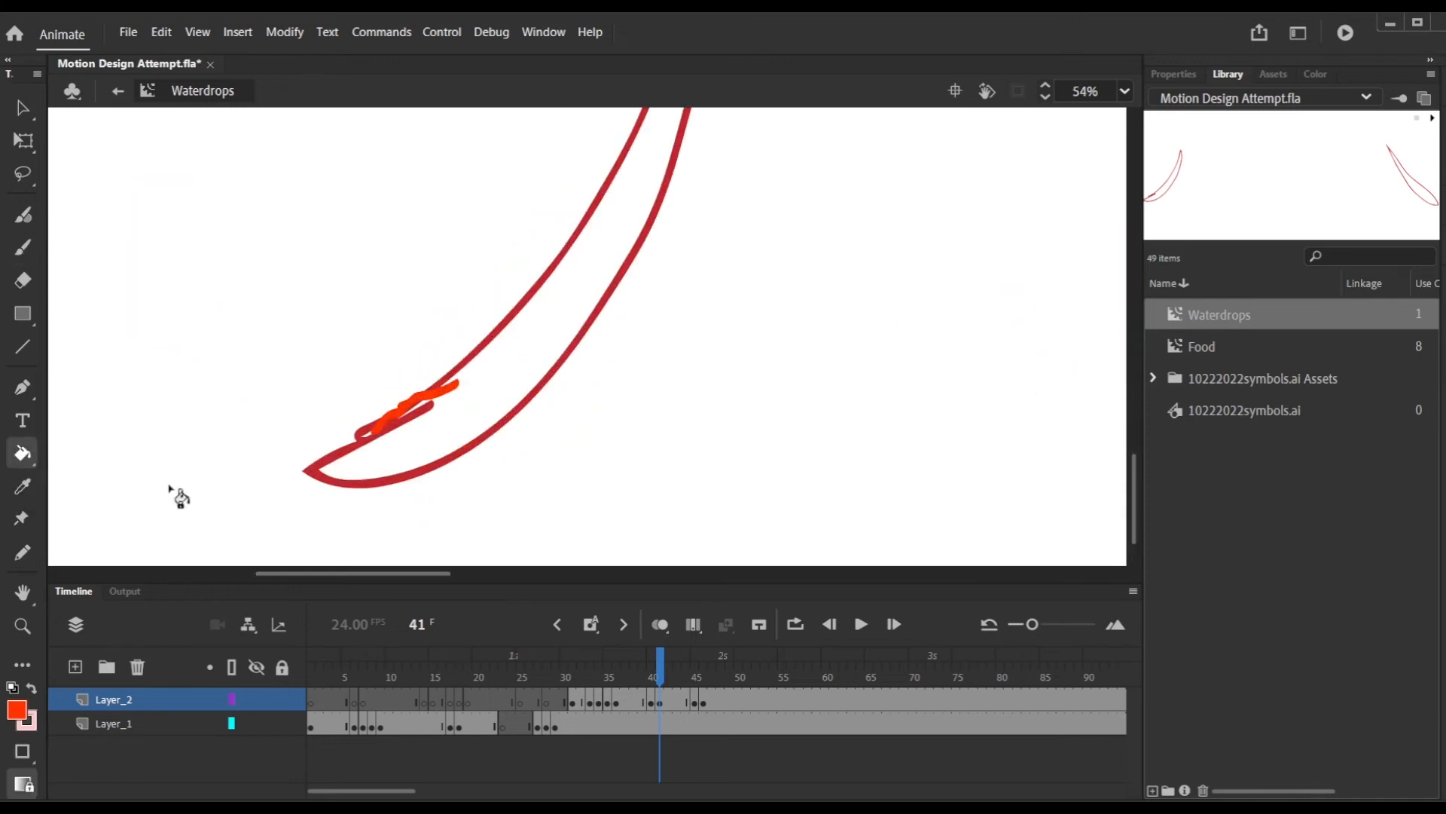
{"action": "left_click", "coordinate": [652, 678]}
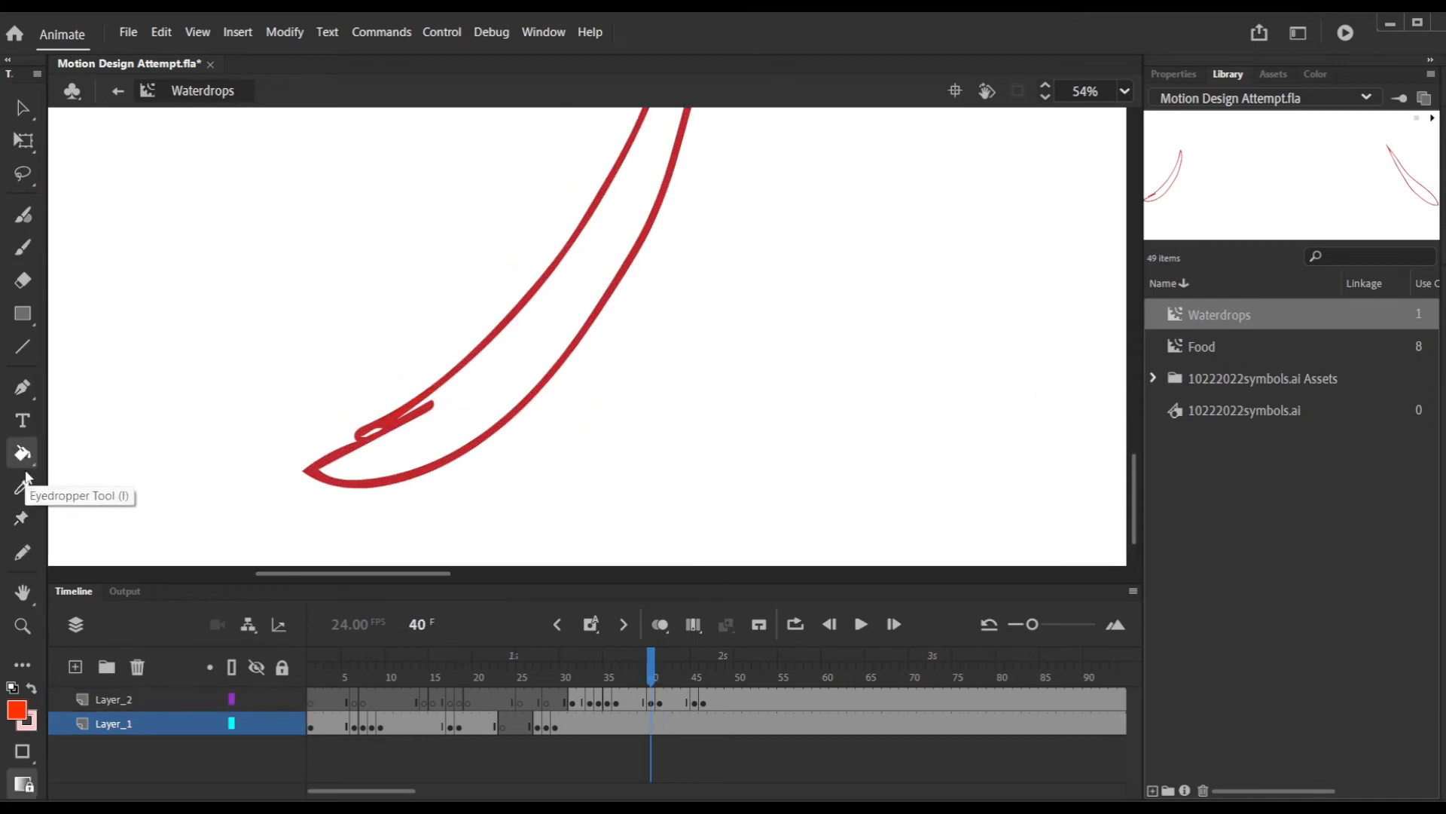
{"action": "left_click", "coordinate": [23, 247]}
{"action": "left_click_drag", "start_coordinate": [375, 430], "coordinate": [402, 409]}
{"action": "left_click", "coordinate": [25, 452]}
{"action": "left_click", "coordinate": [452, 433]}
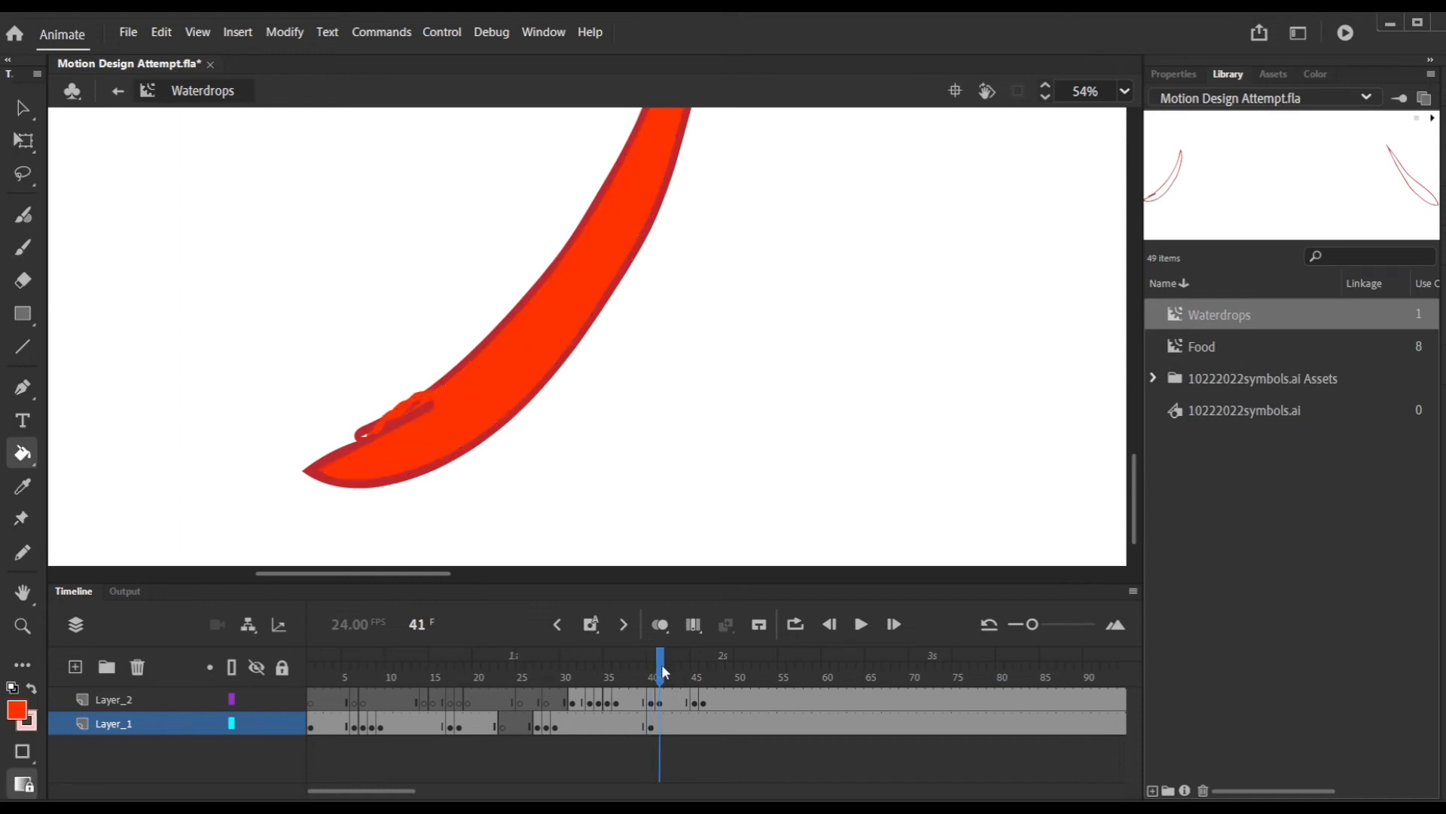
Fill the right curved streak with red-orange at frame 41 of Layer_1.
{"action": "scroll", "coordinate": [357, 473], "scroll_direction": "down", "scroll_amount": 5}
{"action": "left_click_drag", "start_coordinate": [907, 459], "coordinate": [733, 406]}
{"action": "left_click", "coordinate": [775, 411]}
{"action": "scroll", "coordinate": [642, 375], "scroll_direction": "down", "scroll_amount": 2}
Fill both hearts and both small drops with red-orange at frame 45 of Layer_2, closing the left drop's outline with the brush.
{"action": "left_click_drag", "start_coordinate": [662, 669], "coordinate": [698, 669]}
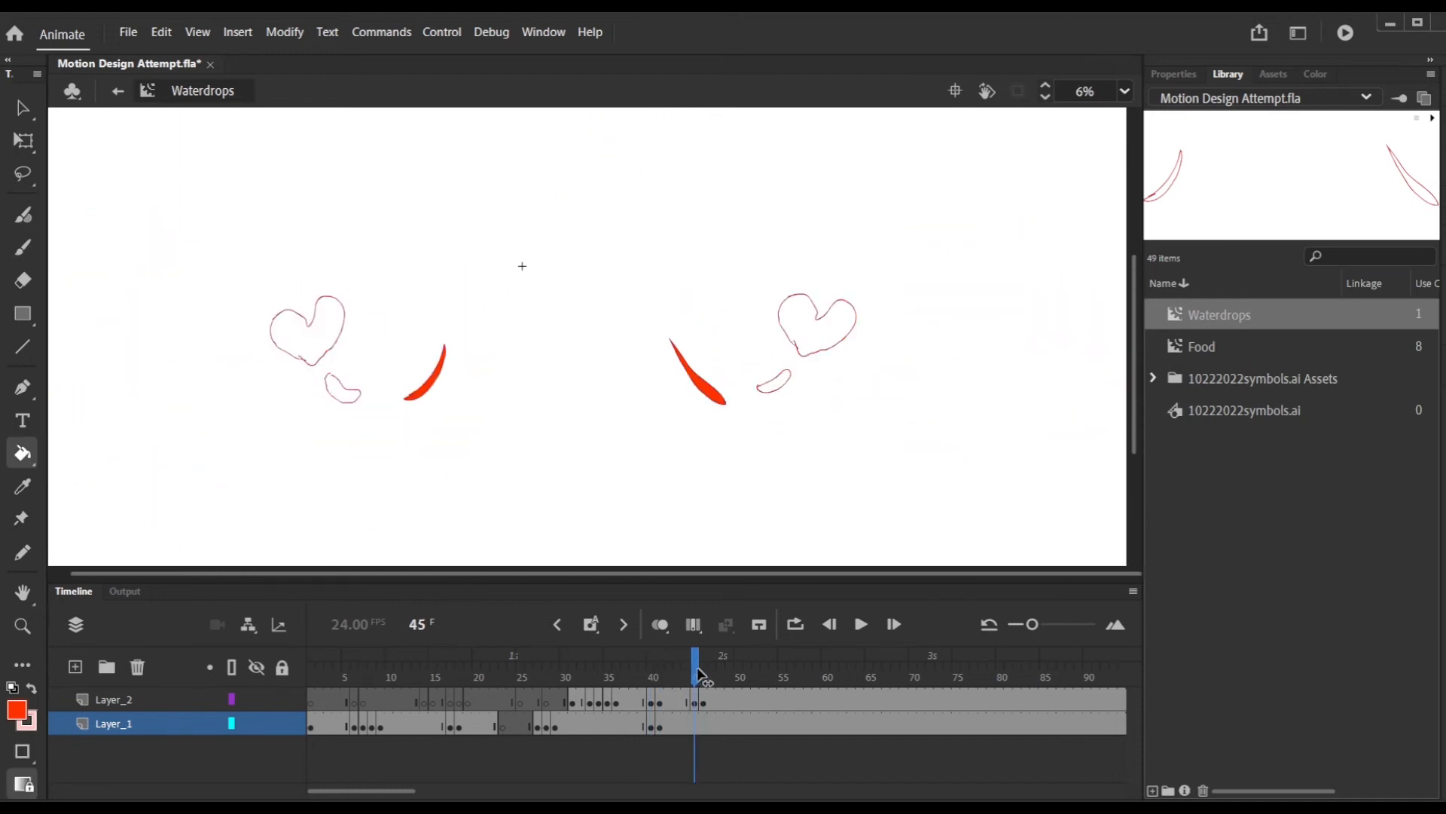
{"action": "key", "text": "ctrl+="}
{"action": "left_click_drag", "start_coordinate": [506, 573], "coordinate": [311, 574]}
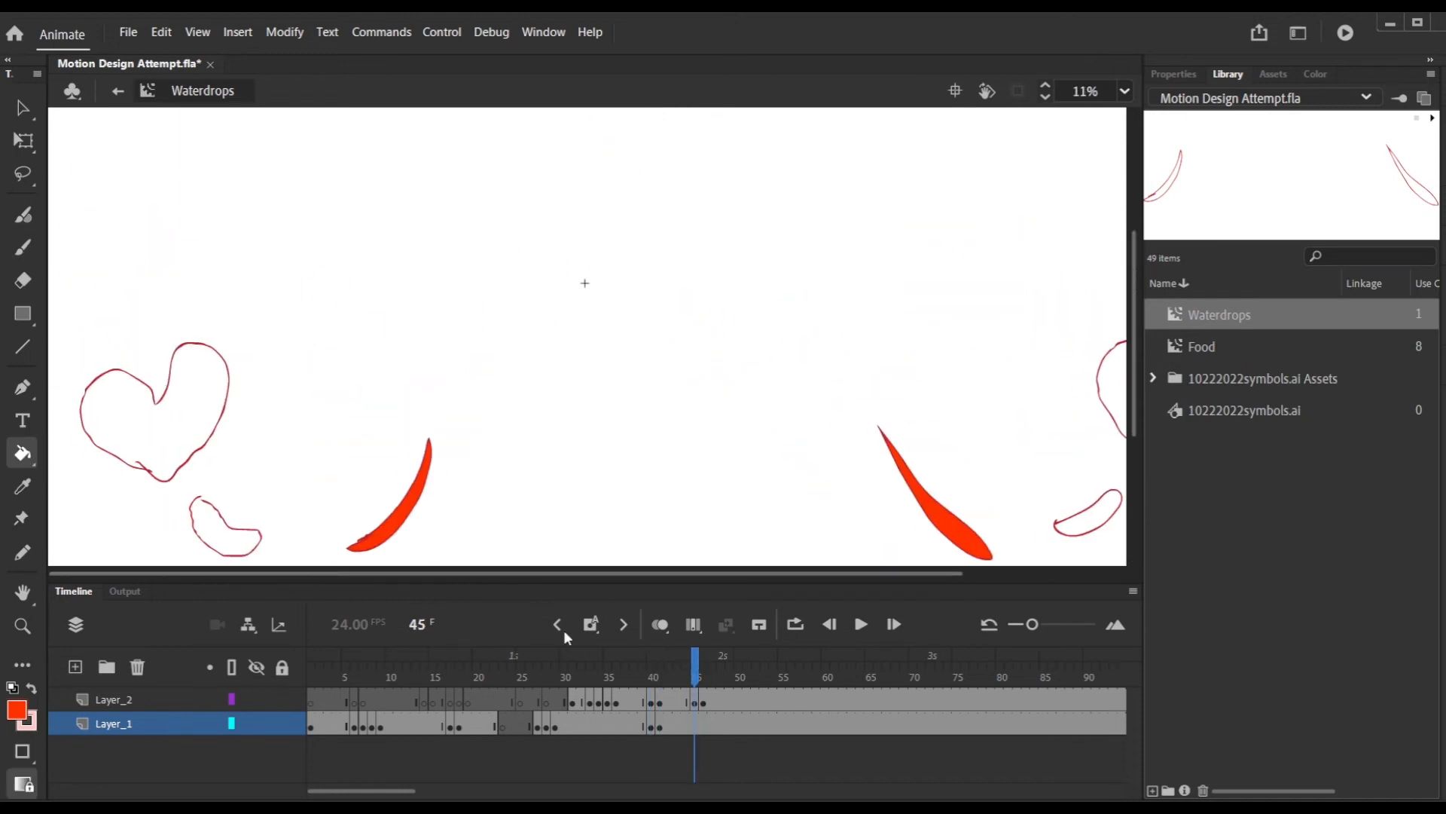
{"action": "left_click", "coordinate": [694, 701]}
{"action": "left_click", "coordinate": [162, 433]}
{"action": "left_click", "coordinate": [21, 248]}
{"action": "left_click_drag", "start_coordinate": [208, 500], "coordinate": [200, 498]}
{"action": "left_click", "coordinate": [23, 454]}
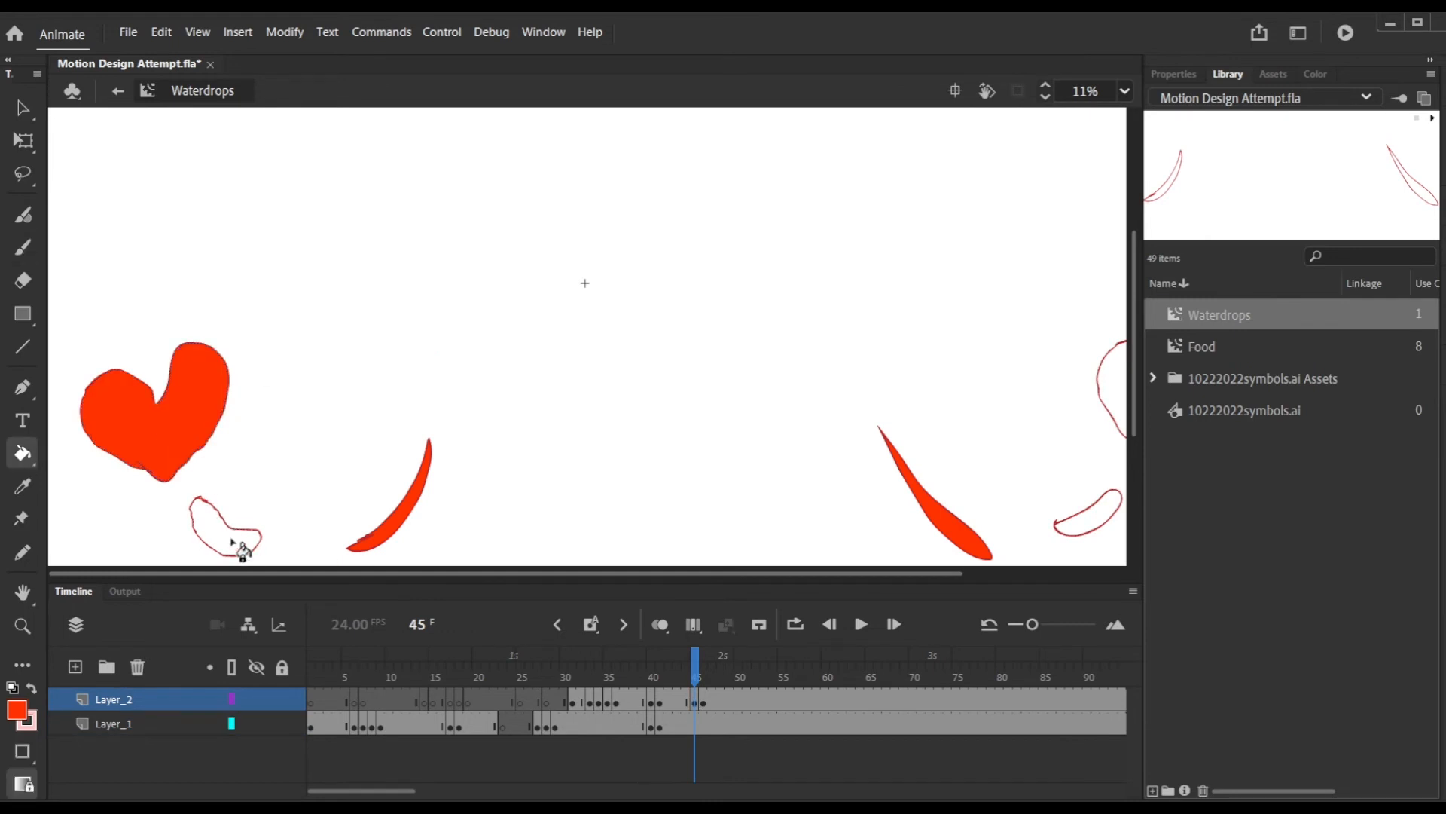
{"action": "left_click", "coordinate": [232, 542]}
{"action": "key", "text": "ctrl+minus"}
{"action": "left_click", "coordinate": [836, 376]}
{"action": "left_click", "coordinate": [796, 430]}
Fill both hearts and both small drops with red-orange at frame 46 of Layer_2.
{"action": "left_click_drag", "start_coordinate": [694, 668], "coordinate": [705, 669]}
{"action": "left_click", "coordinate": [347, 378]}
{"action": "left_click", "coordinate": [825, 391]}
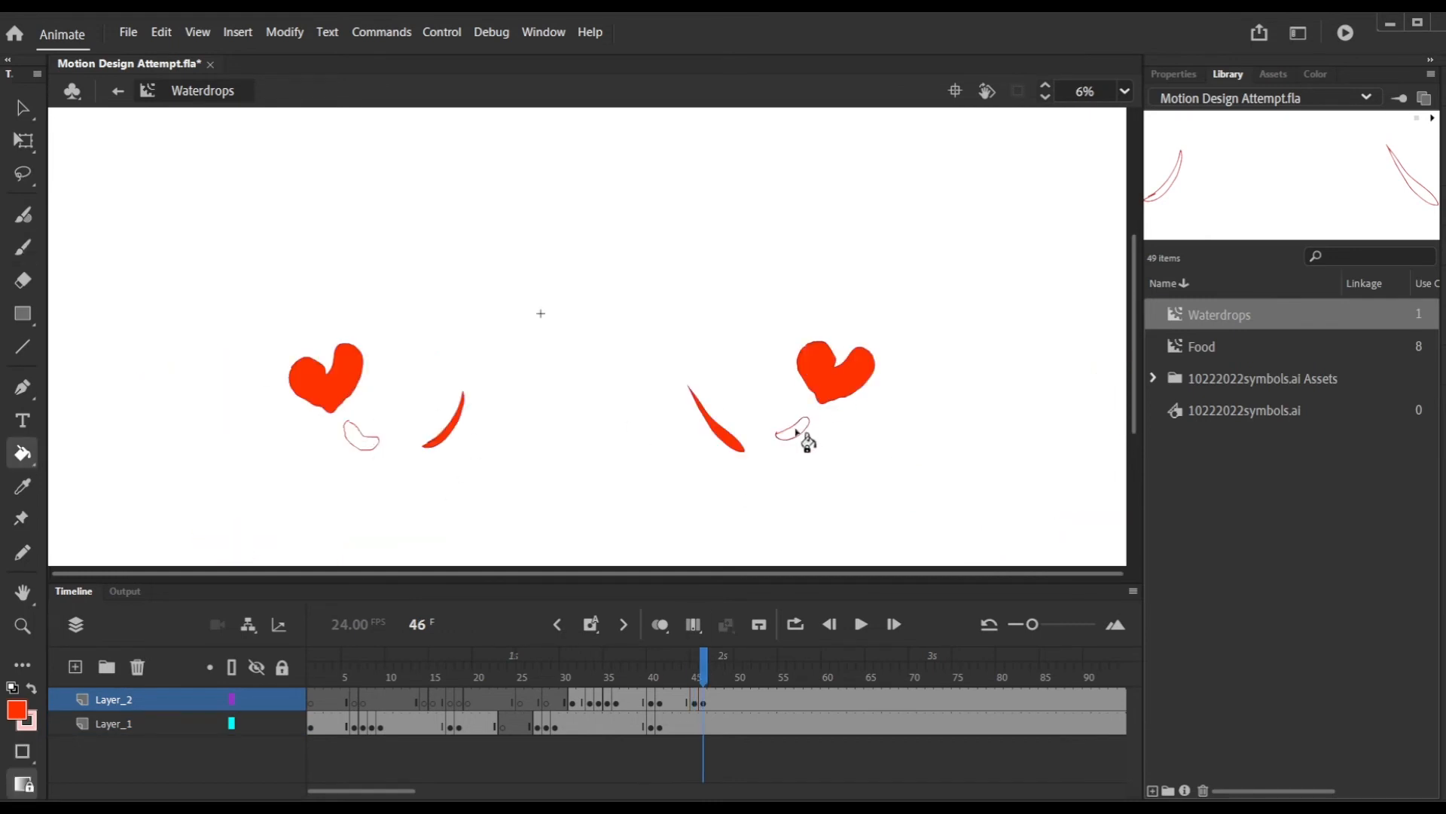
{"action": "left_click", "coordinate": [797, 429]}
{"action": "key", "text": "ctrl+="}
{"action": "key", "text": "b"}
{"action": "left_click", "coordinate": [28, 458]}
{"action": "left_click", "coordinate": [217, 422]}
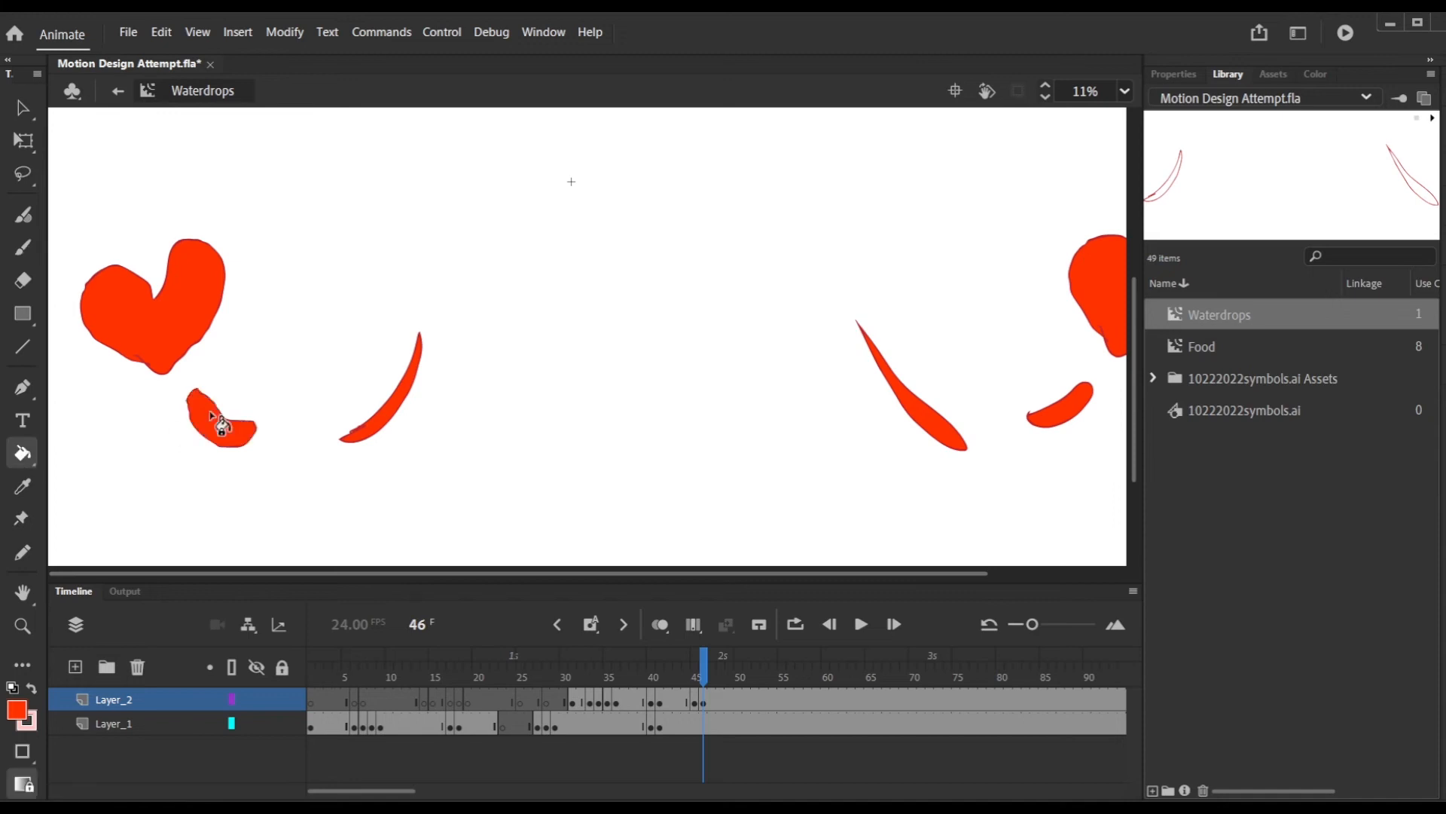
{"action": "key", "text": "ctrl+minus"}
Fill the hearts and small drops with red-orange at frame 40 of Layer_2, closing the left drop's outline with the brush.
{"action": "left_click_drag", "start_coordinate": [701, 670], "coordinate": [652, 669]}
{"action": "left_click", "coordinate": [809, 377]}
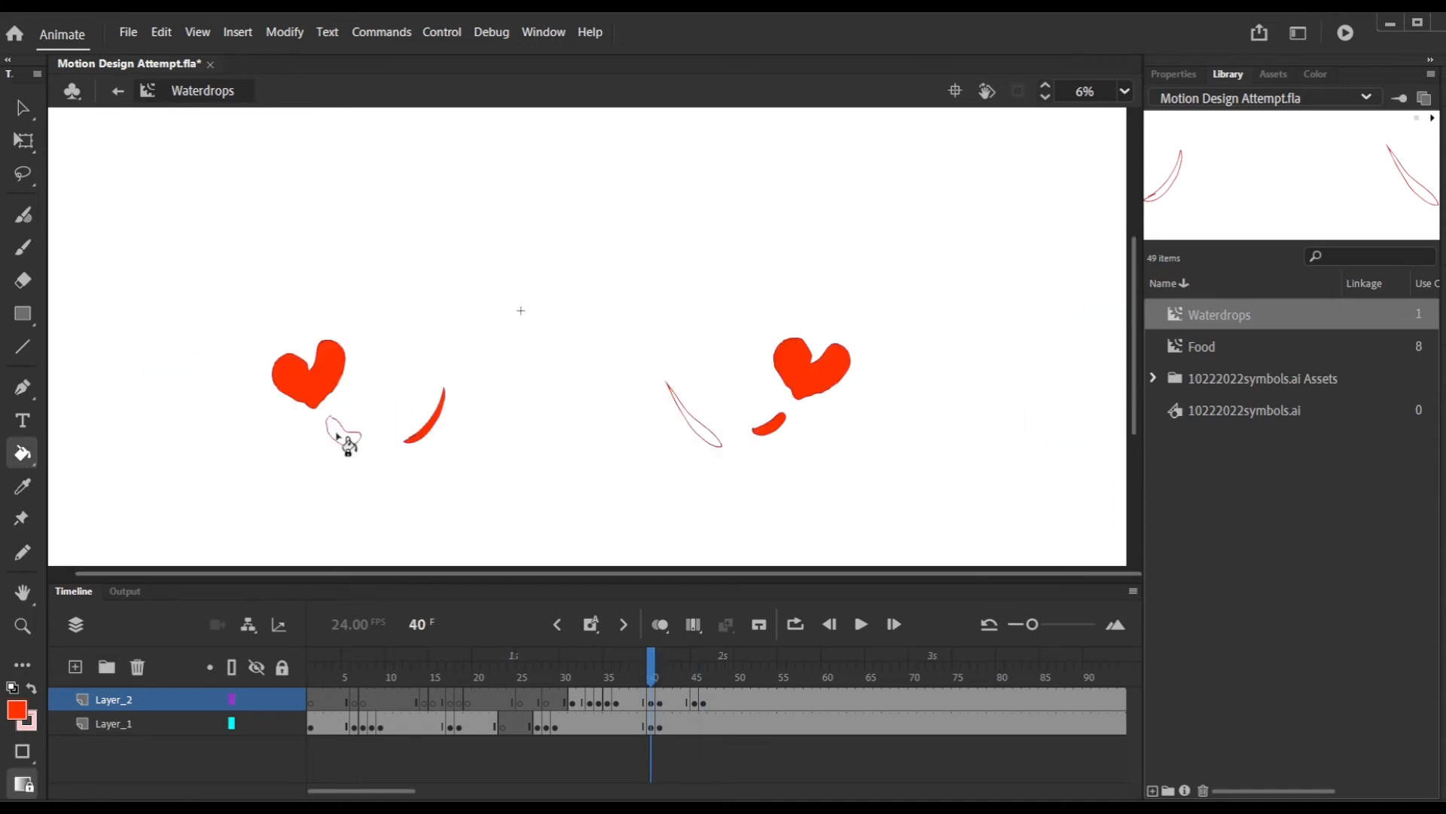
{"action": "key", "text": "ctrl+="}
{"action": "key", "text": "b"}
{"action": "key", "text": "k"}
{"action": "left_click", "coordinate": [219, 436]}
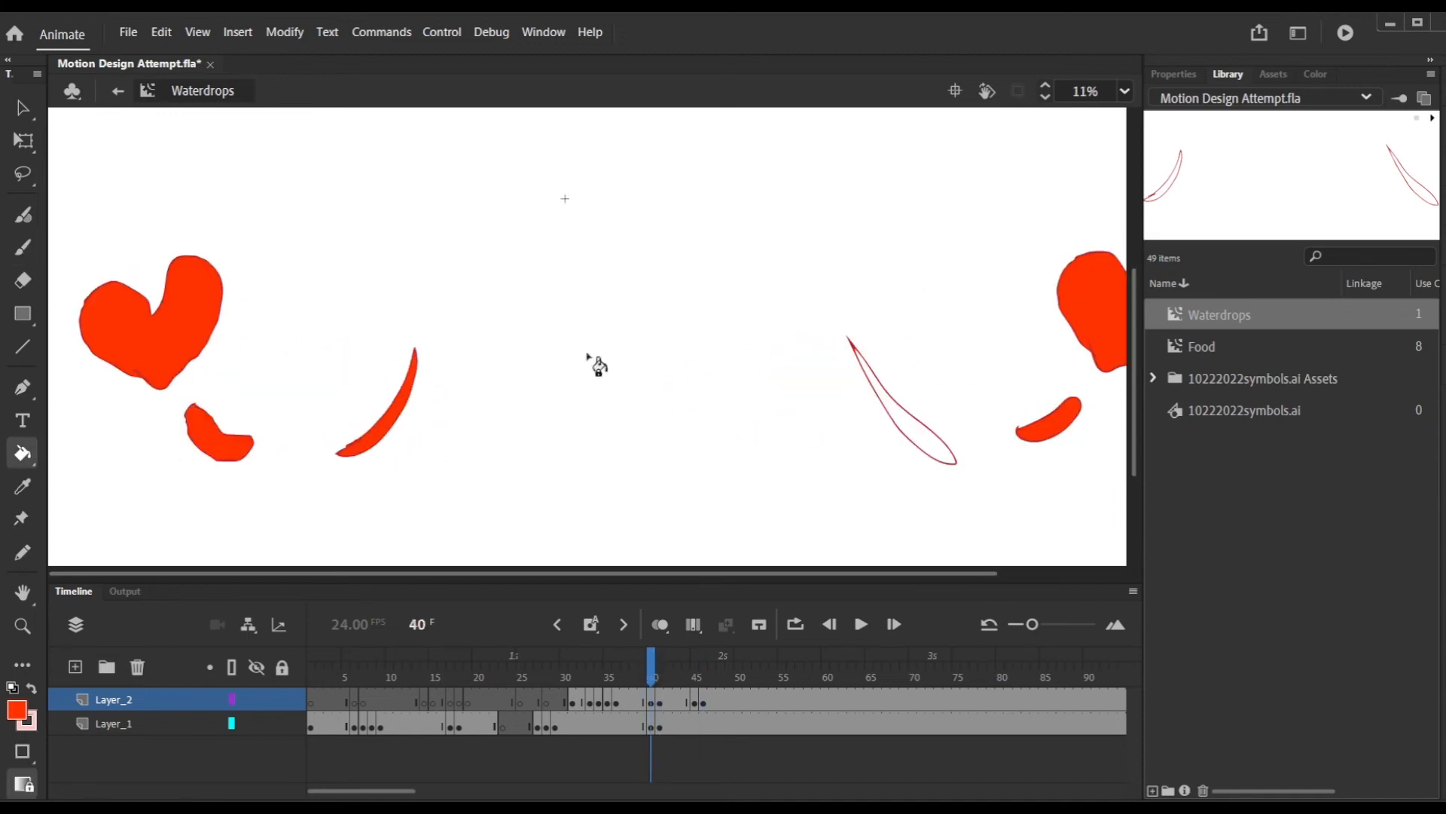
Fill the right curved streak at frame 40 and both curved streaks at frame 36 of Layer_1 with red-orange.
{"action": "left_click", "coordinate": [650, 706]}
{"action": "left_click", "coordinate": [653, 724]}
{"action": "left_click", "coordinate": [911, 434]}
{"action": "left_click_drag", "start_coordinate": [652, 672], "coordinate": [617, 672]}
{"action": "left_click", "coordinate": [935, 450]}
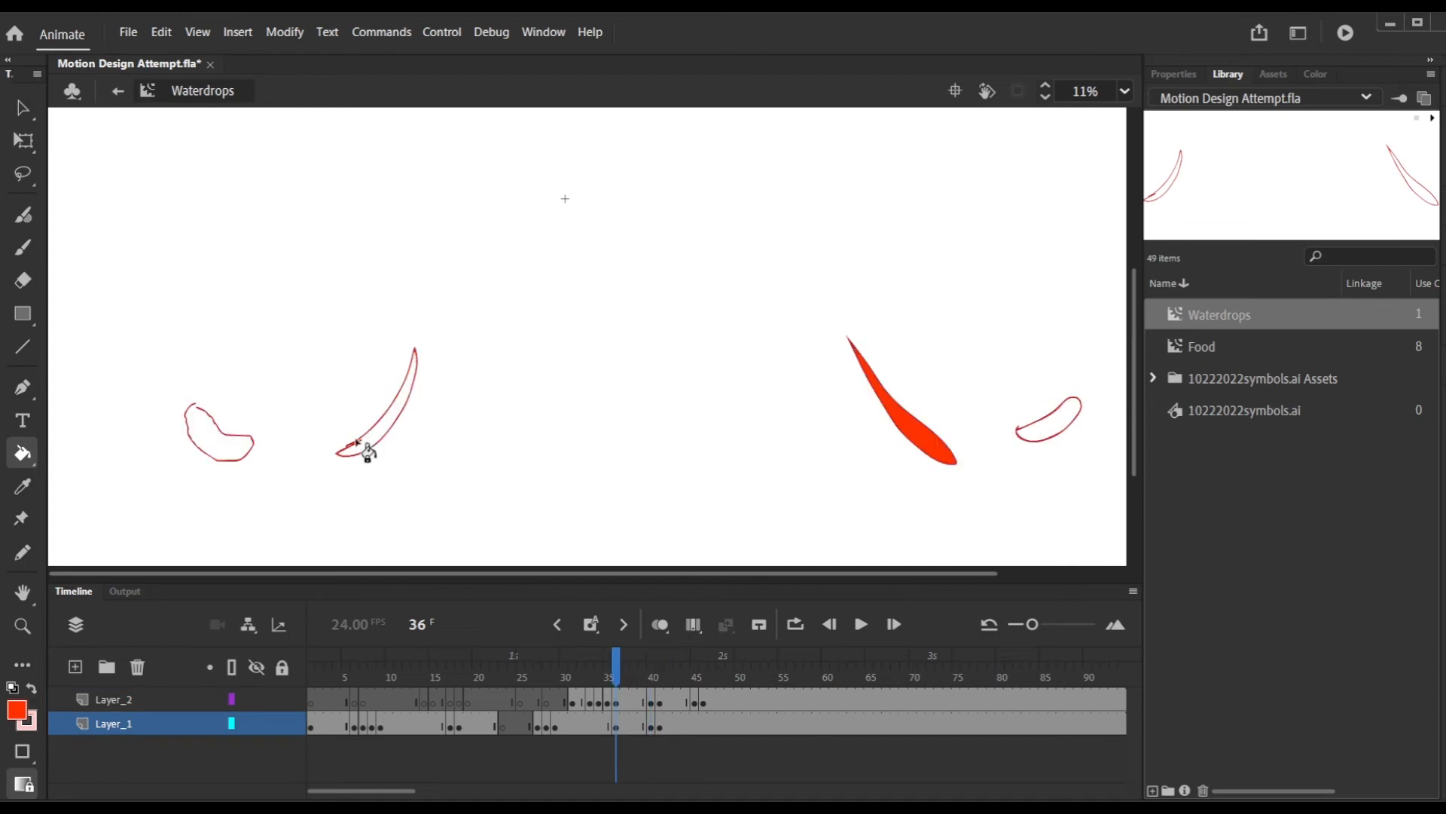
Fill both small drops at frame 36 of Layer_2 with red-orange, resampling that colour from the left streak to replace the crimson fill.
{"action": "left_click", "coordinate": [1062, 416]}
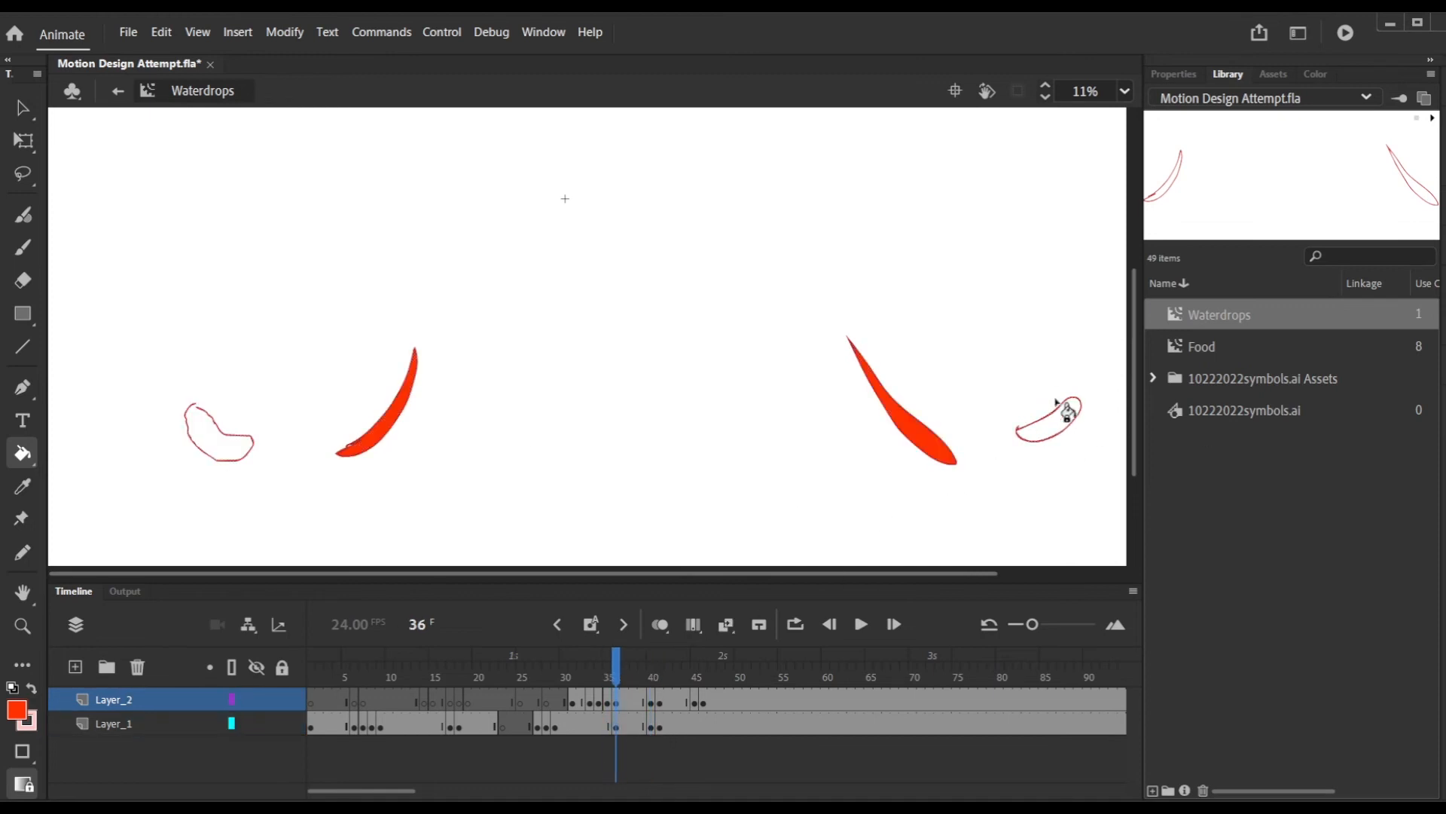
{"action": "left_click", "coordinate": [20, 251]}
{"action": "key", "text": "k"}
{"action": "left_click", "coordinate": [233, 453]}
{"action": "left_click_drag", "start_coordinate": [232, 453], "coordinate": [174, 433]}
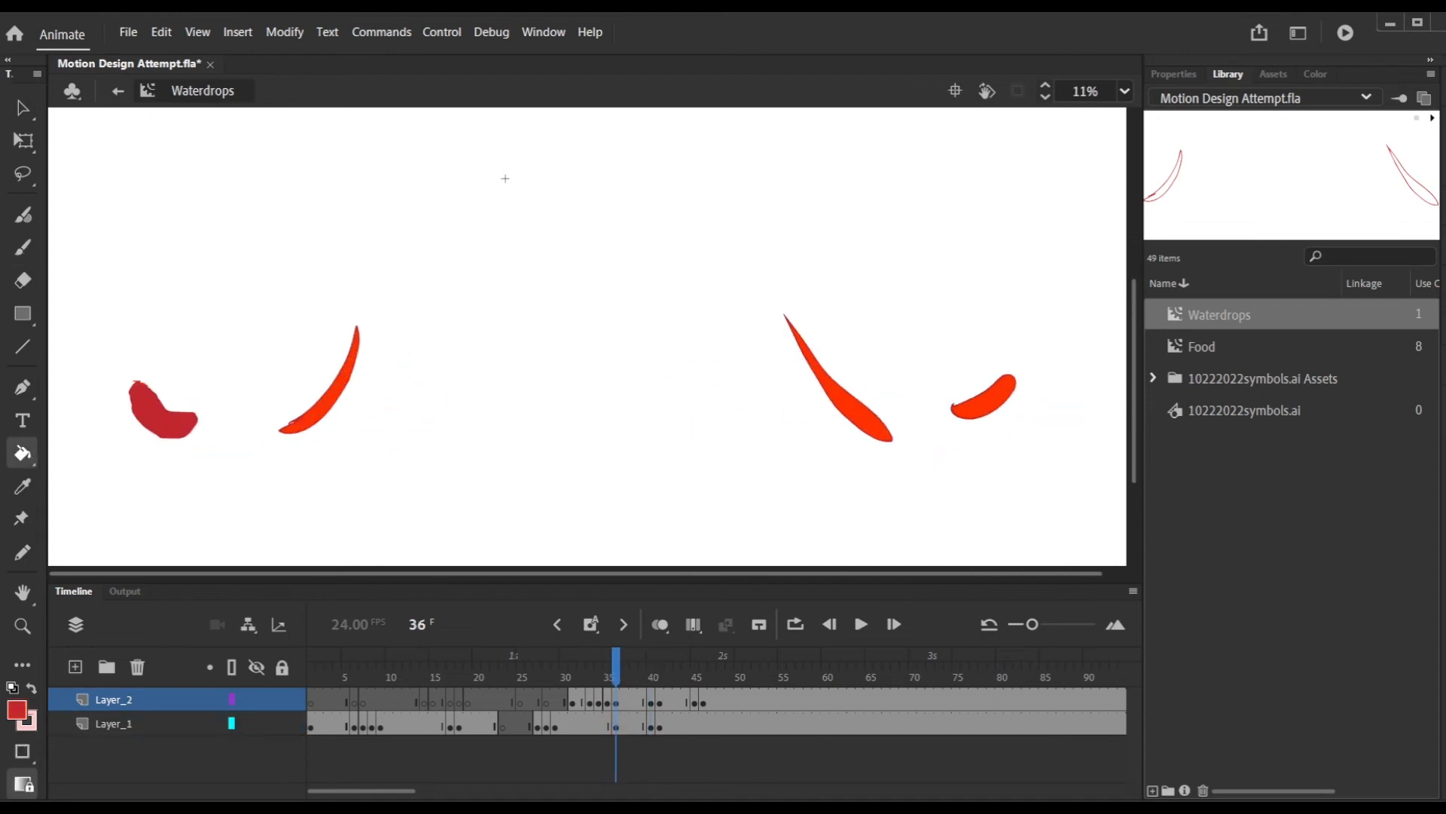
{"action": "key", "text": "ctrl+z"}
{"action": "left_click", "coordinate": [32, 487]}
{"action": "left_click", "coordinate": [327, 407]}
{"action": "left_click", "coordinate": [155, 412]}
Fill both small drops with red-orange at frame 35 of Layer_2, closing the left drop's outline with the brush.
{"action": "key", "text": "ctrl+minus"}
{"action": "left_click", "coordinate": [608, 672]}
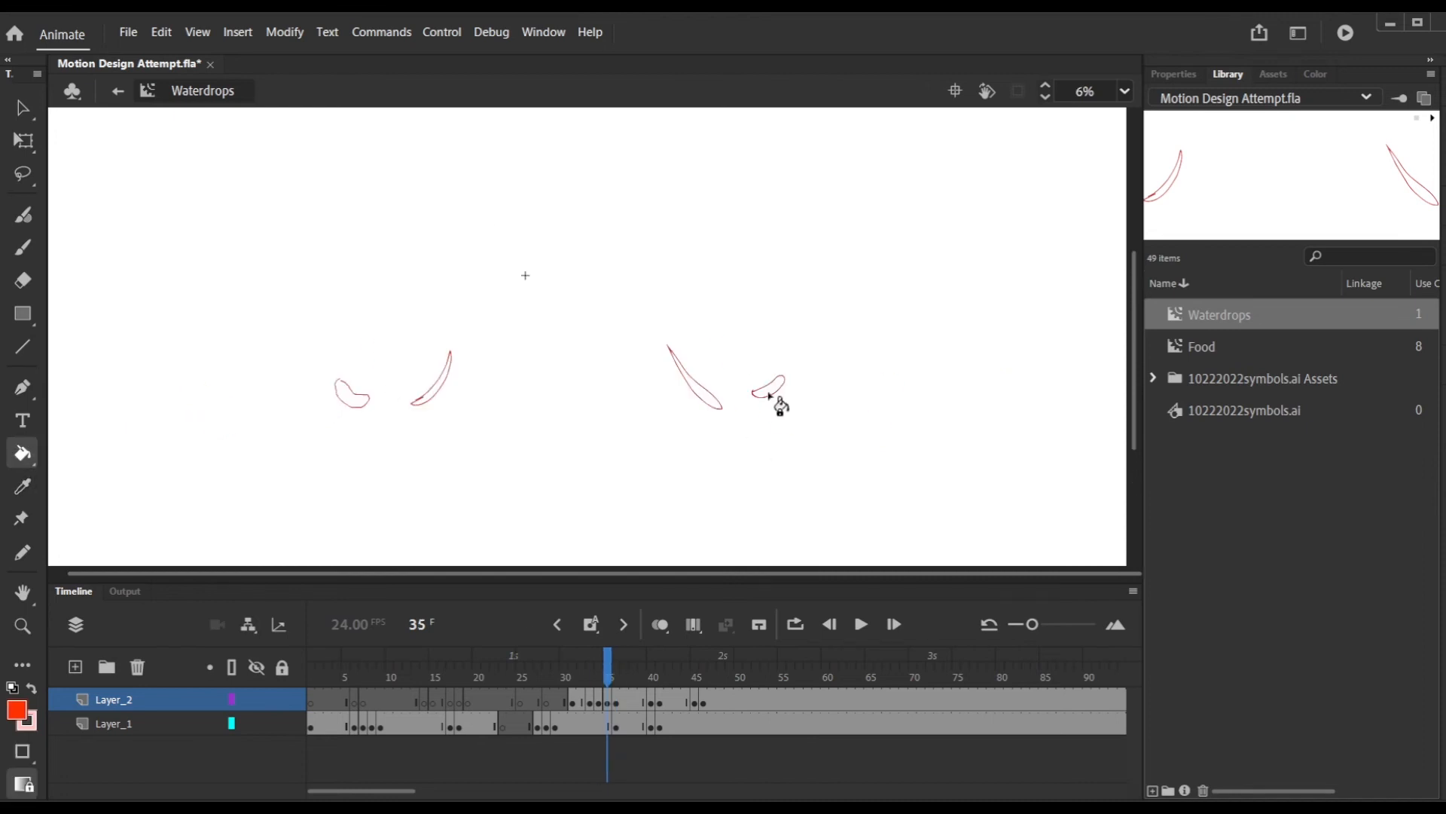
{"action": "key", "text": "b"}
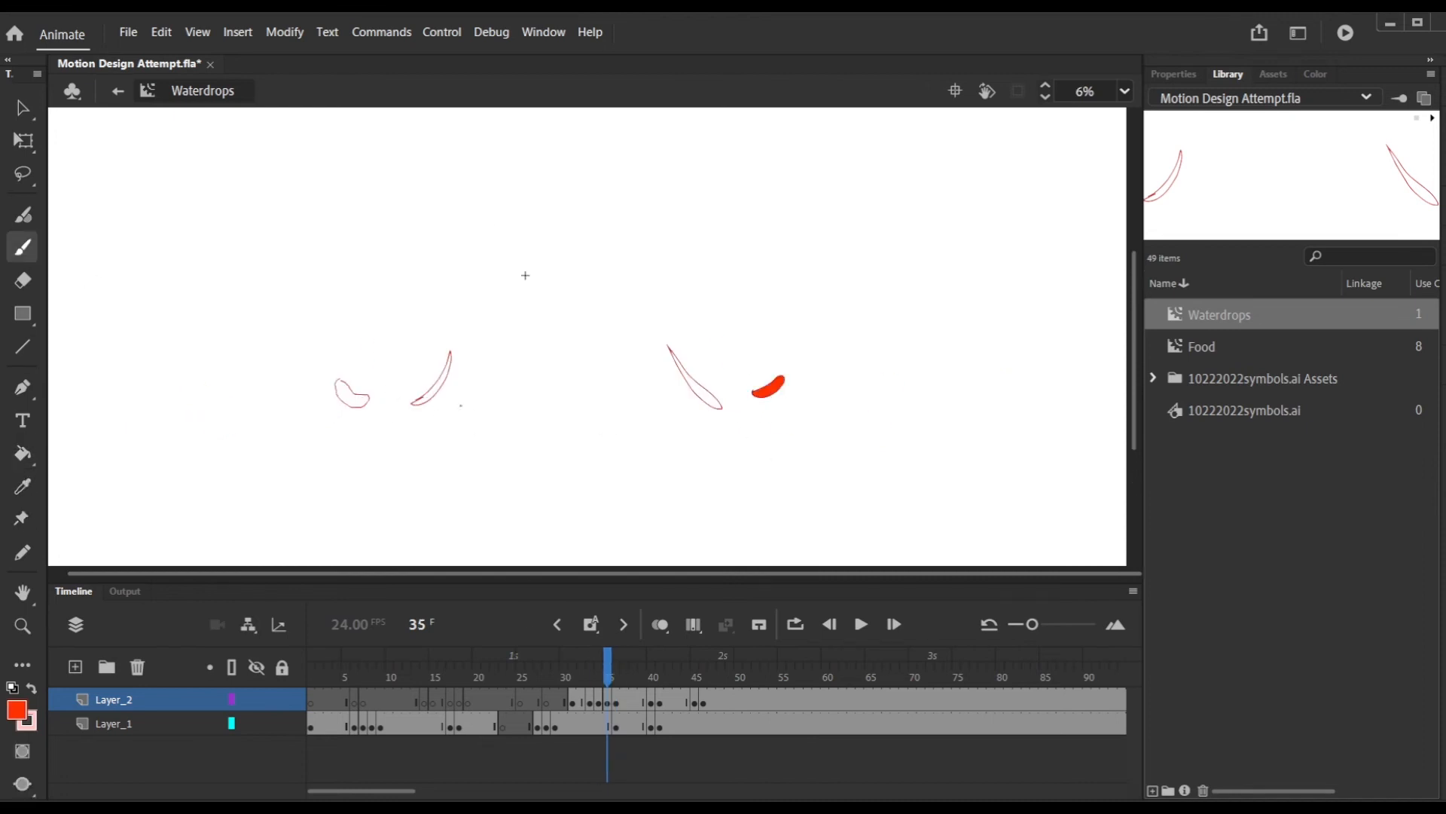
{"action": "key", "text": "ctrl+equal"}
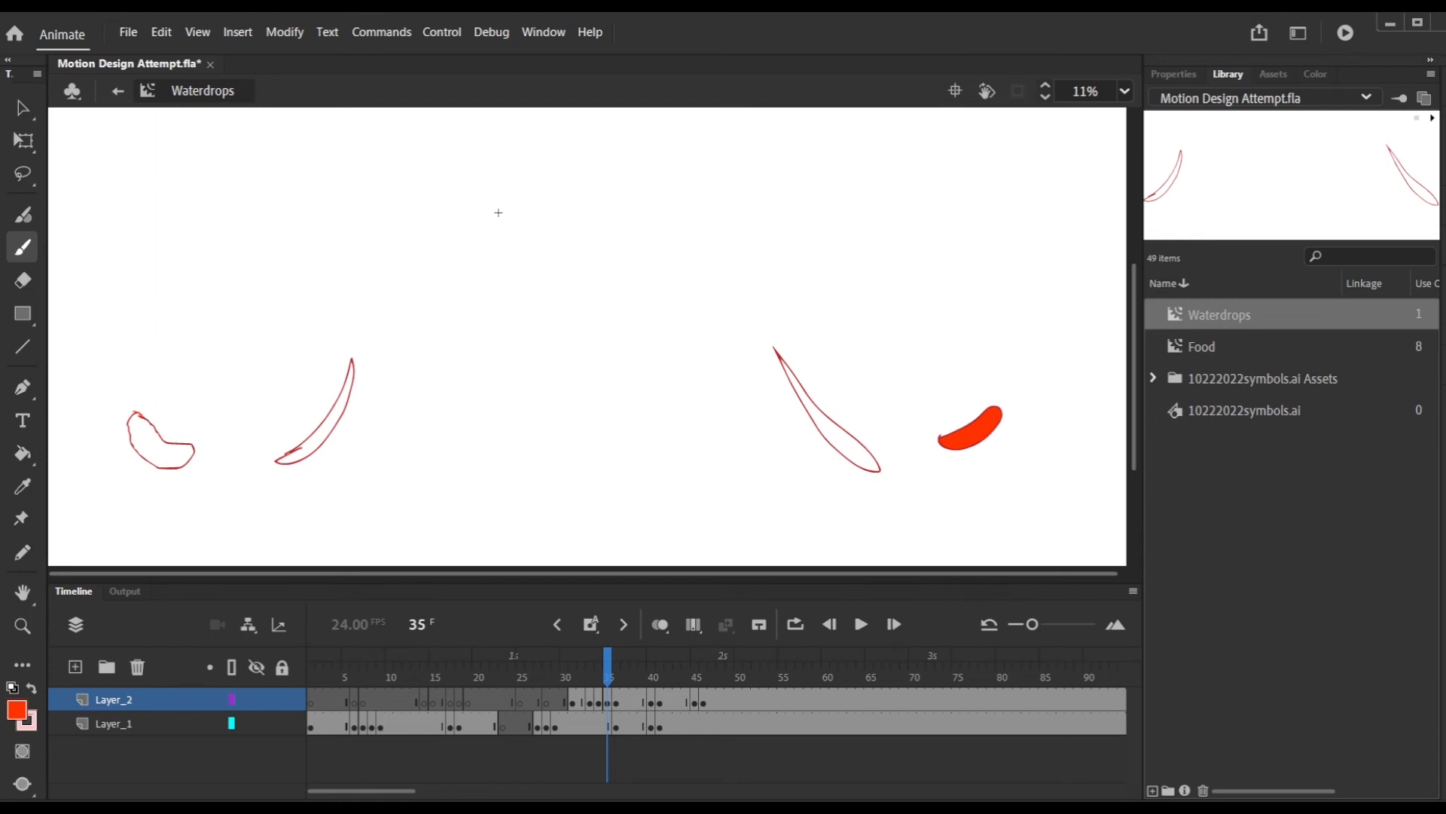
{"action": "key", "text": "k"}
{"action": "left_click", "coordinate": [184, 461]}
Cover the gap in the left curved streak's outline with red-orange brush strokes at frame 35.
{"action": "scroll", "coordinate": [294, 456], "scroll_direction": "up", "scroll_amount": 3}
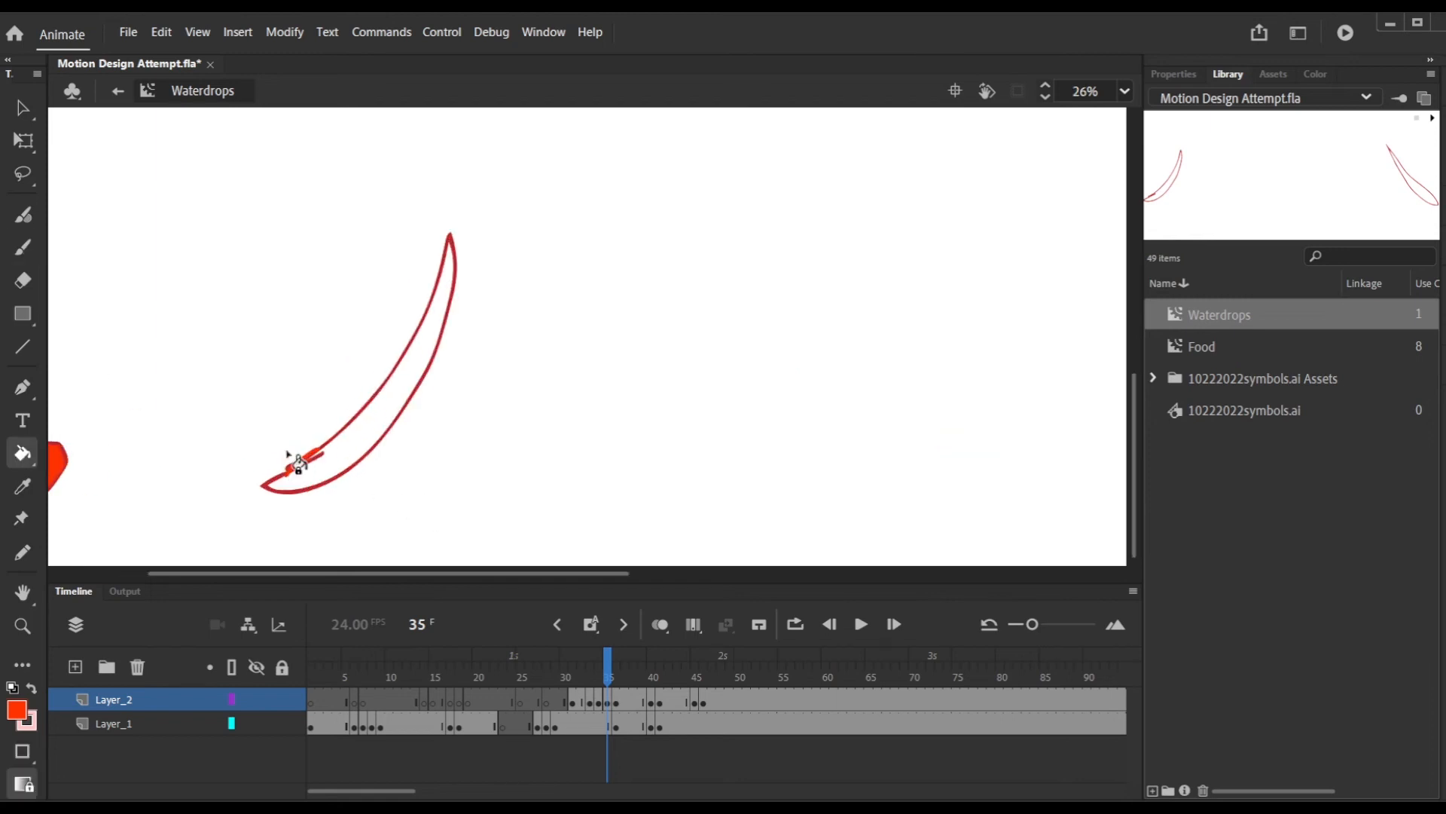
{"action": "left_click", "coordinate": [23, 247]}
{"action": "left_click_drag", "start_coordinate": [289, 470], "coordinate": [322, 452]}
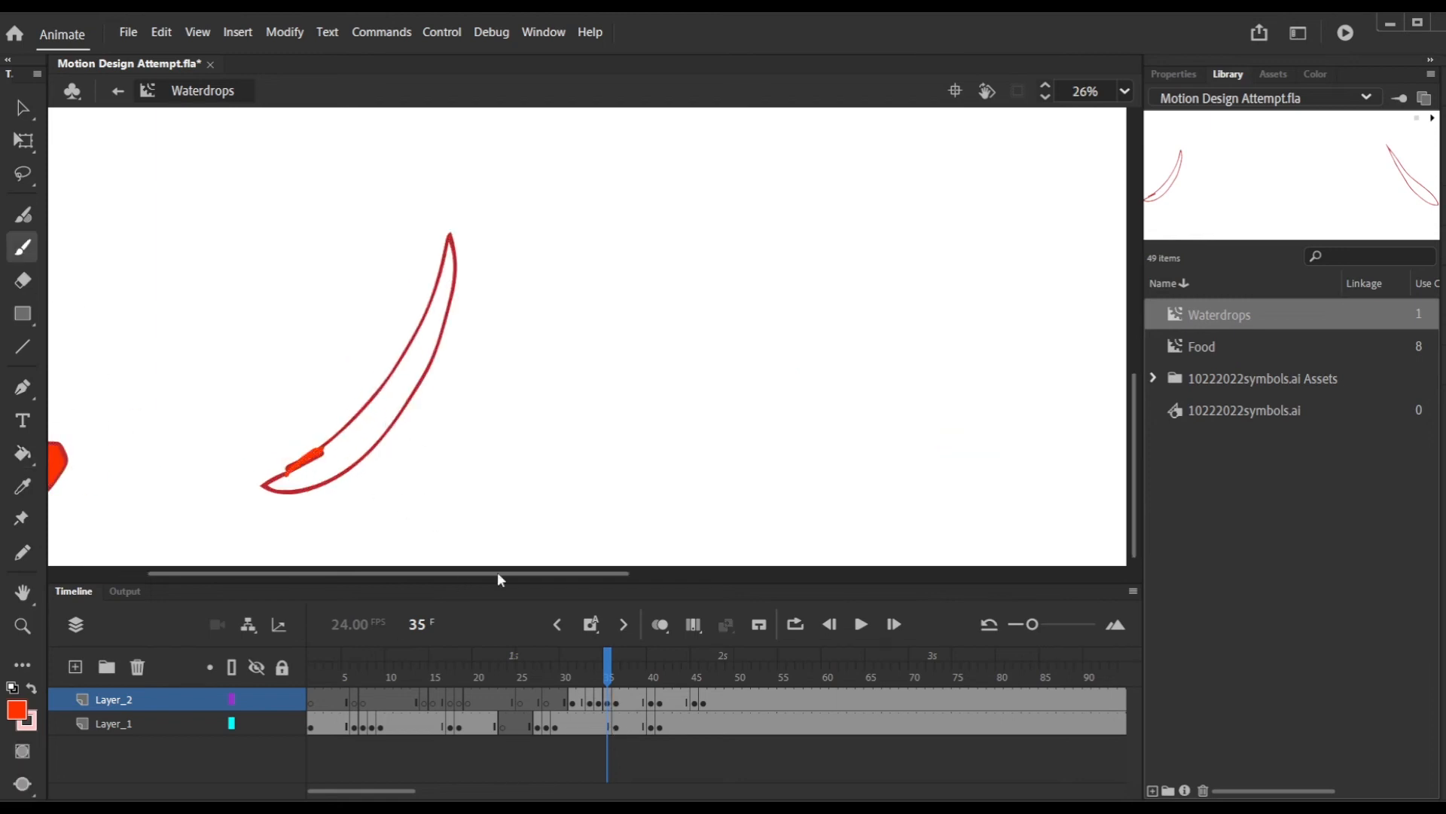
{"action": "left_click", "coordinate": [23, 452]}
{"action": "scroll", "coordinate": [426, 453], "scroll_direction": "down", "scroll_amount": 1}
{"action": "scroll", "coordinate": [437, 461], "scroll_direction": "down", "scroll_amount": 2}
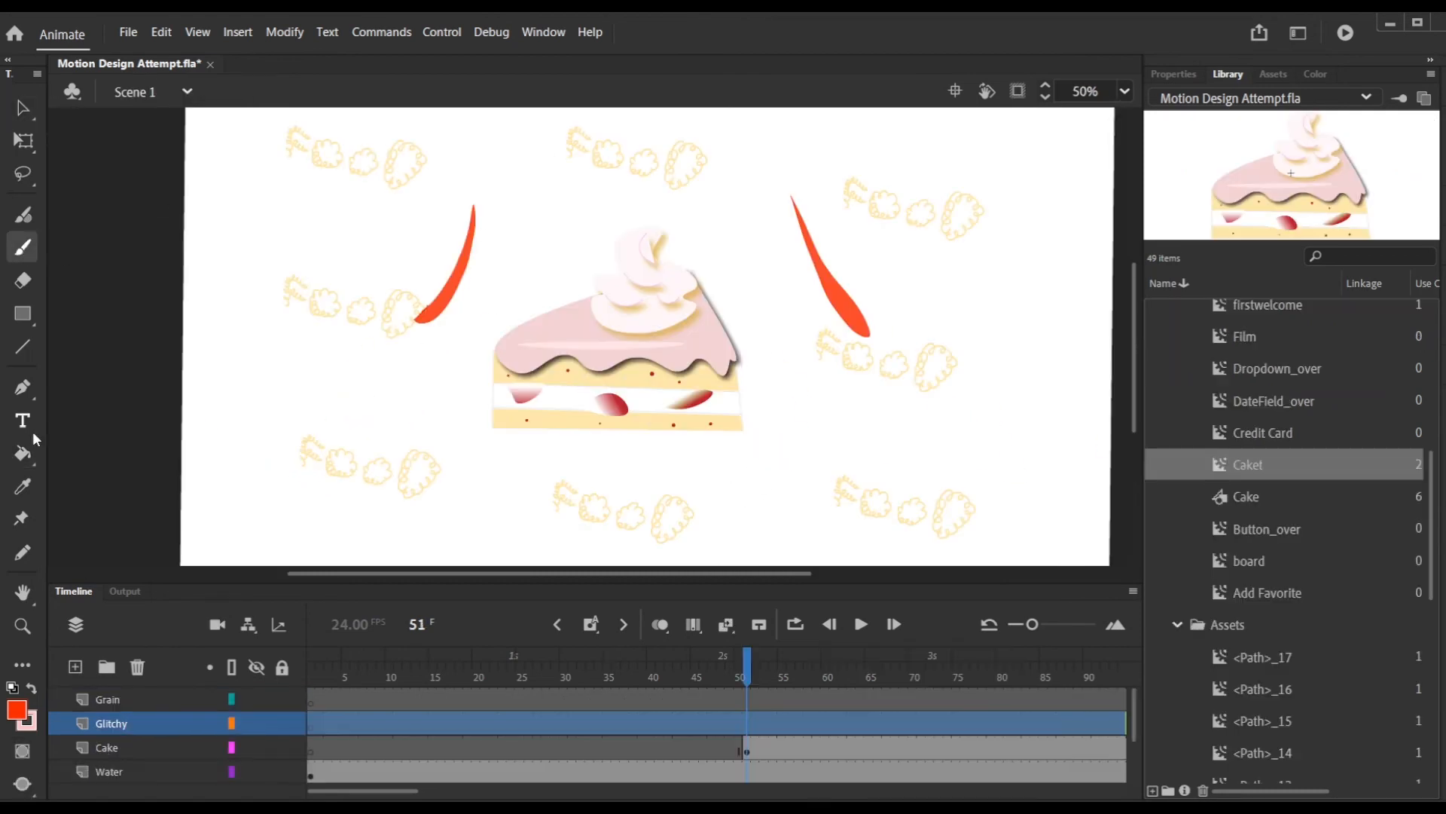
Sample light pink and pale yellow from the cake and brush vertical stripes over its left end at frame 51 of the Glitchy layer.
{"action": "left_click", "coordinate": [23, 487]}
{"action": "left_click", "coordinate": [531, 332]}
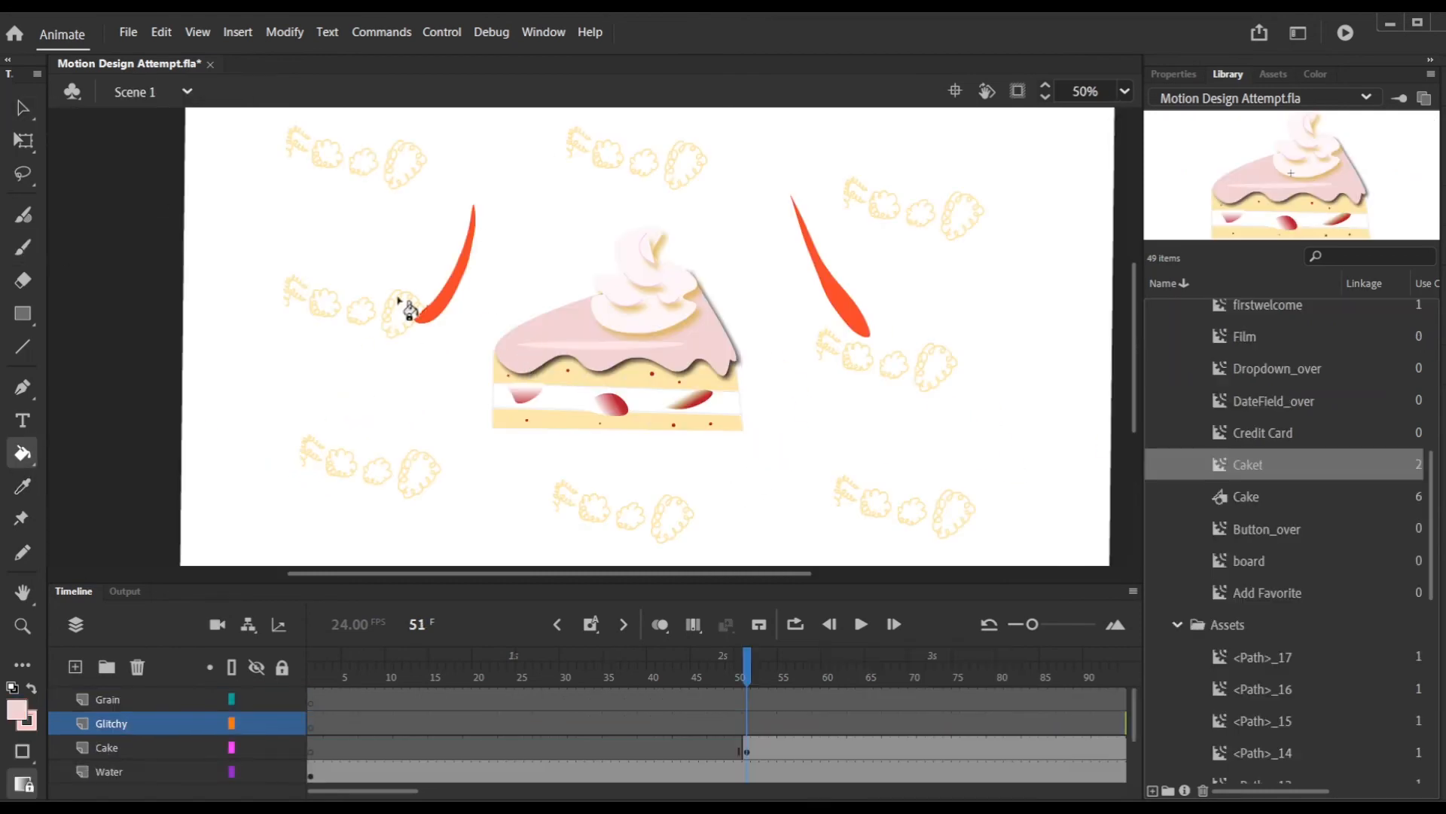
{"action": "left_click", "coordinate": [23, 247]}
{"action": "mouse_move", "coordinate": [506, 312]}
{"action": "left_mouse_down"}
{"action": "mouse_move", "coordinate": [500, 440]}
{"action": "mouse_move", "coordinate": [517, 344]}
{"action": "mouse_move", "coordinate": [527, 464]}
{"action": "left_mouse_up"}
{"action": "left_click", "coordinate": [23, 487]}
{"action": "left_click", "coordinate": [550, 382]}
{"action": "key", "text": "b"}
Brush a darker pink and a deep red vertical stripe beside the first two on the cake, sampling each colour from the artwork.
{"action": "left_click", "coordinate": [23, 487]}
{"action": "left_click", "coordinate": [516, 395]}
{"action": "left_click", "coordinate": [23, 247]}
{"action": "left_click_drag", "start_coordinate": [529, 305], "coordinate": [535, 452]}
{"action": "left_click", "coordinate": [23, 486]}
{"action": "left_click", "coordinate": [440, 321]}
{"action": "key", "text": "b"}
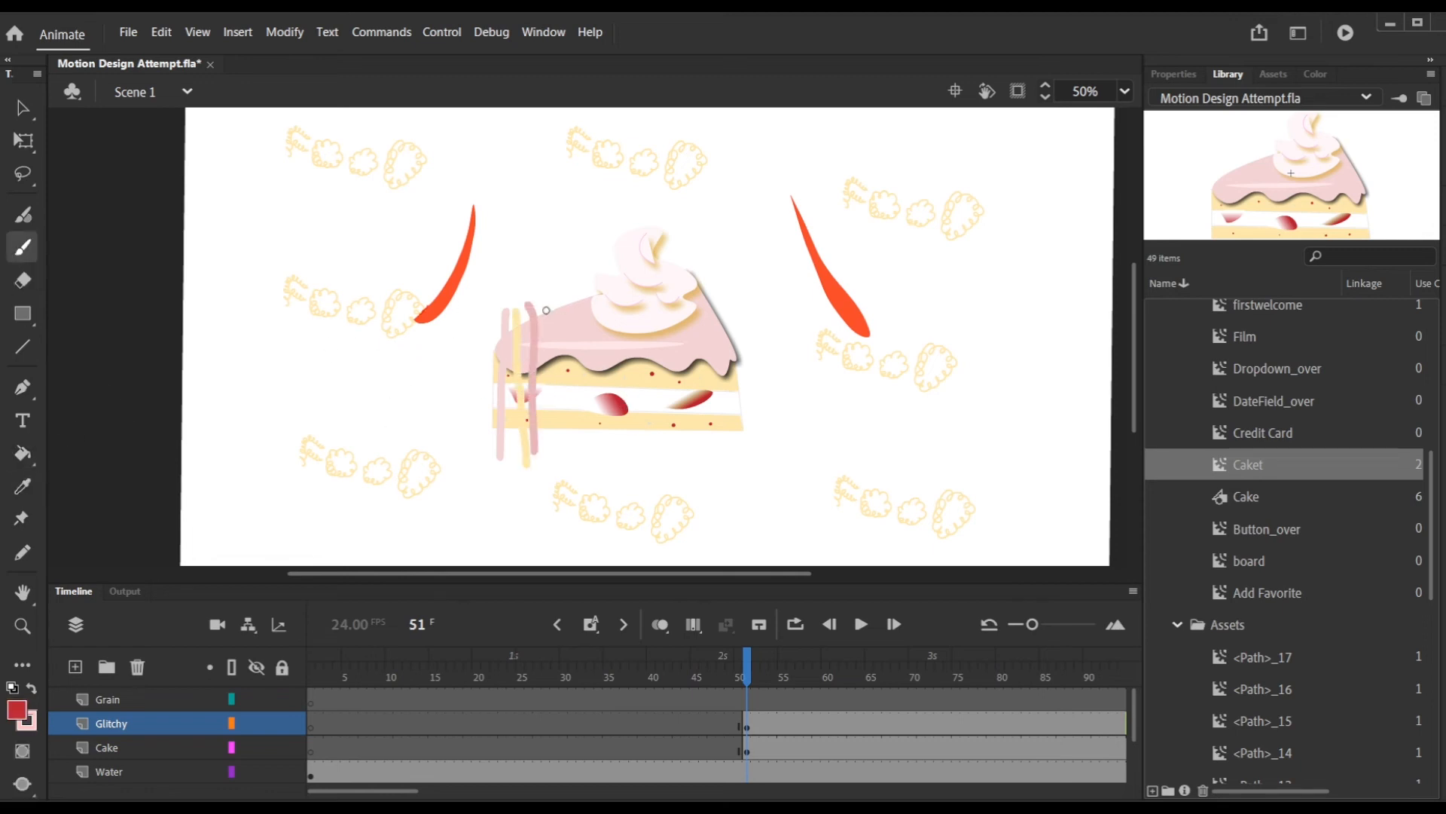
Add whitish vertical stripes and a tan one to the right of the red stripe, using colours sampled from the scene.
{"action": "left_click", "coordinate": [23, 487]}
{"action": "left_click", "coordinate": [620, 319]}
{"action": "left_click", "coordinate": [23, 247]}
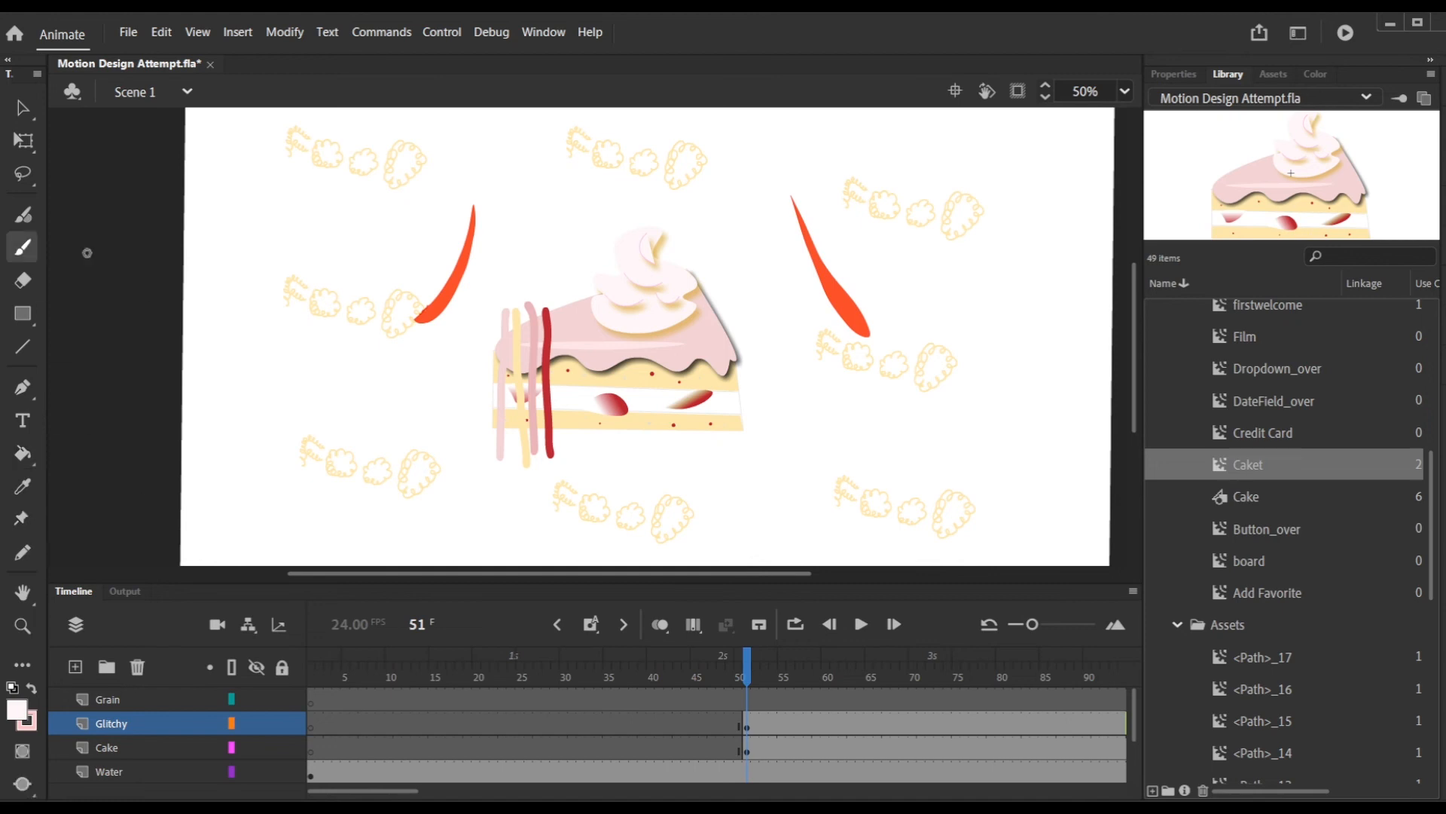
{"action": "left_click", "coordinate": [24, 488]}
{"action": "left_click", "coordinate": [797, 361]}
{"action": "left_click", "coordinate": [23, 247]}
{"action": "left_click", "coordinate": [22, 486]}
{"action": "left_click", "coordinate": [648, 419]}
{"action": "left_click", "coordinate": [22, 247]}
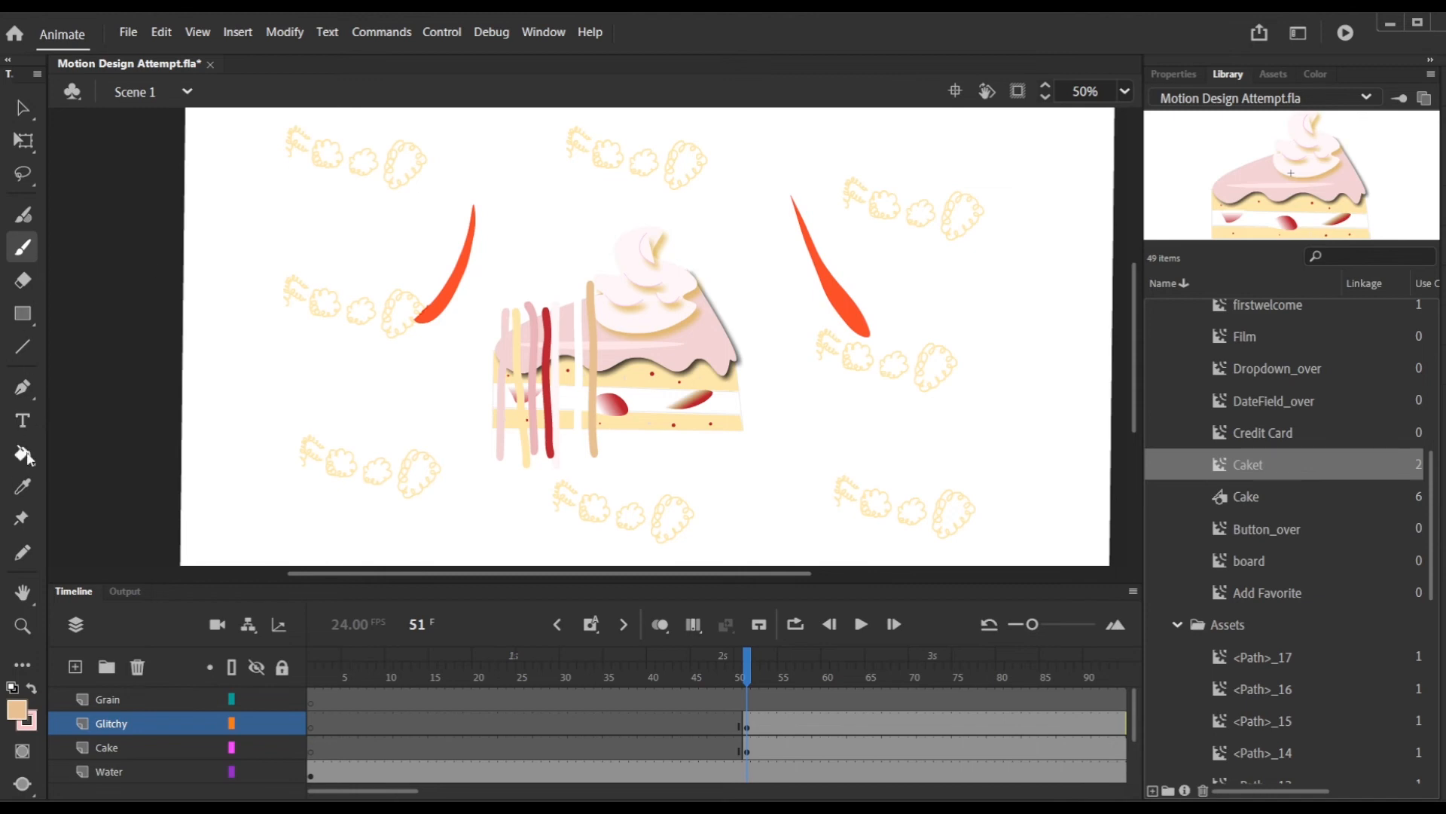
Duplicate the deep red and tan stripes at intervals across the middle and right part of the cake.
{"action": "left_click", "coordinate": [23, 107]}
{"action": "left_click_drag", "start_coordinate": [549, 378], "coordinate": [608, 372]}
{"action": "left_click_drag", "start_coordinate": [607, 372], "coordinate": [692, 369]}
{"action": "left_click_drag", "start_coordinate": [595, 315], "coordinate": [628, 316]}
{"action": "left_click_drag", "start_coordinate": [628, 317], "coordinate": [669, 317]}
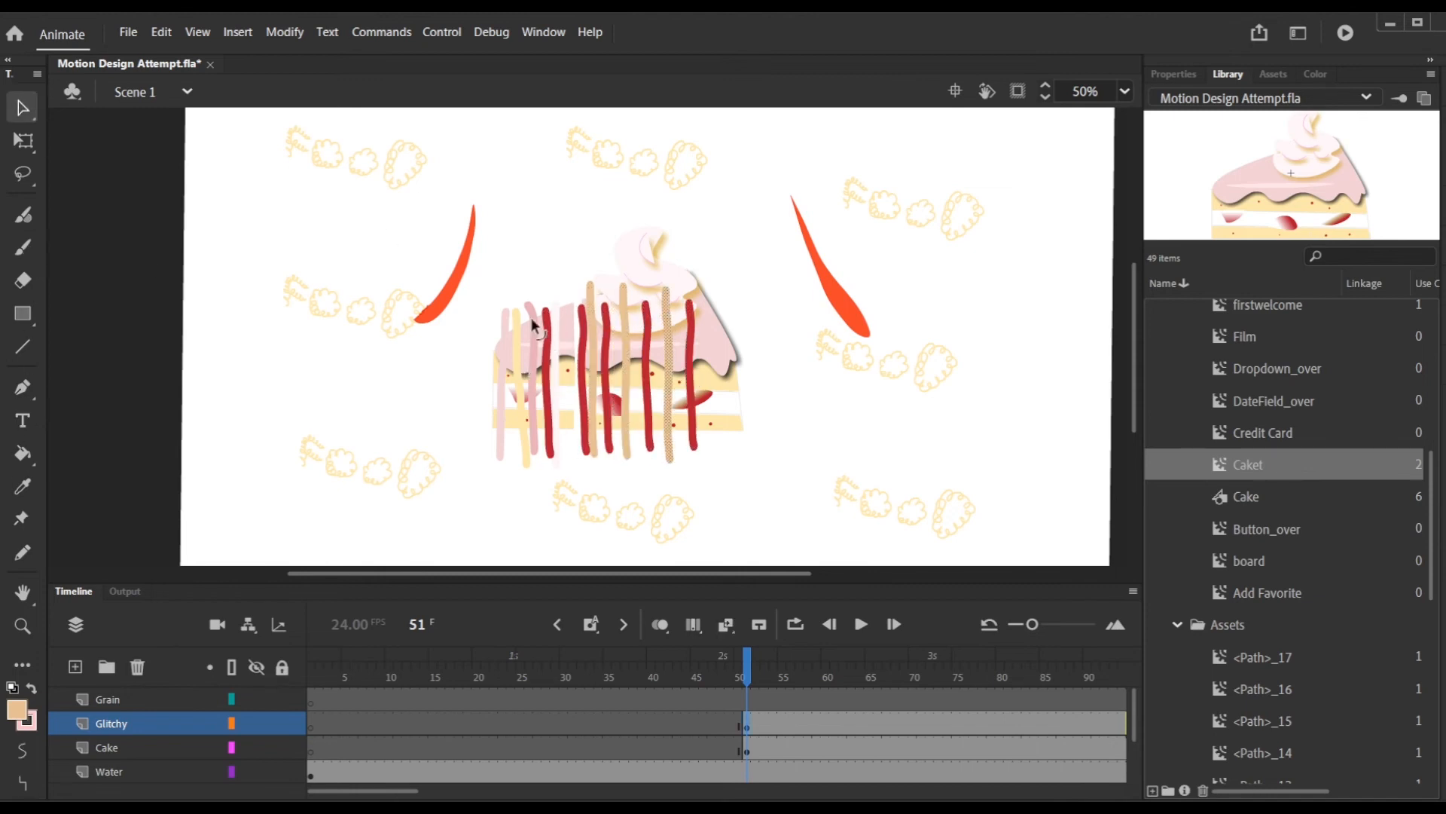
Duplicate the darker pink and pale yellow stripes across the middle and right part of the cake.
{"action": "left_click_drag", "start_coordinate": [533, 326], "coordinate": [569, 329]}
{"action": "mouse_move", "coordinate": [569, 330]}
{"action": "left_mouse_down"}
{"action": "mouse_move", "coordinate": [637, 303]}
{"action": "mouse_move", "coordinate": [647, 274]}
{"action": "left_mouse_up"}
{"action": "left_click_drag", "start_coordinate": [517, 337], "coordinate": [677, 277]}
{"action": "left_click_drag", "start_coordinate": [503, 345], "coordinate": [525, 347]}
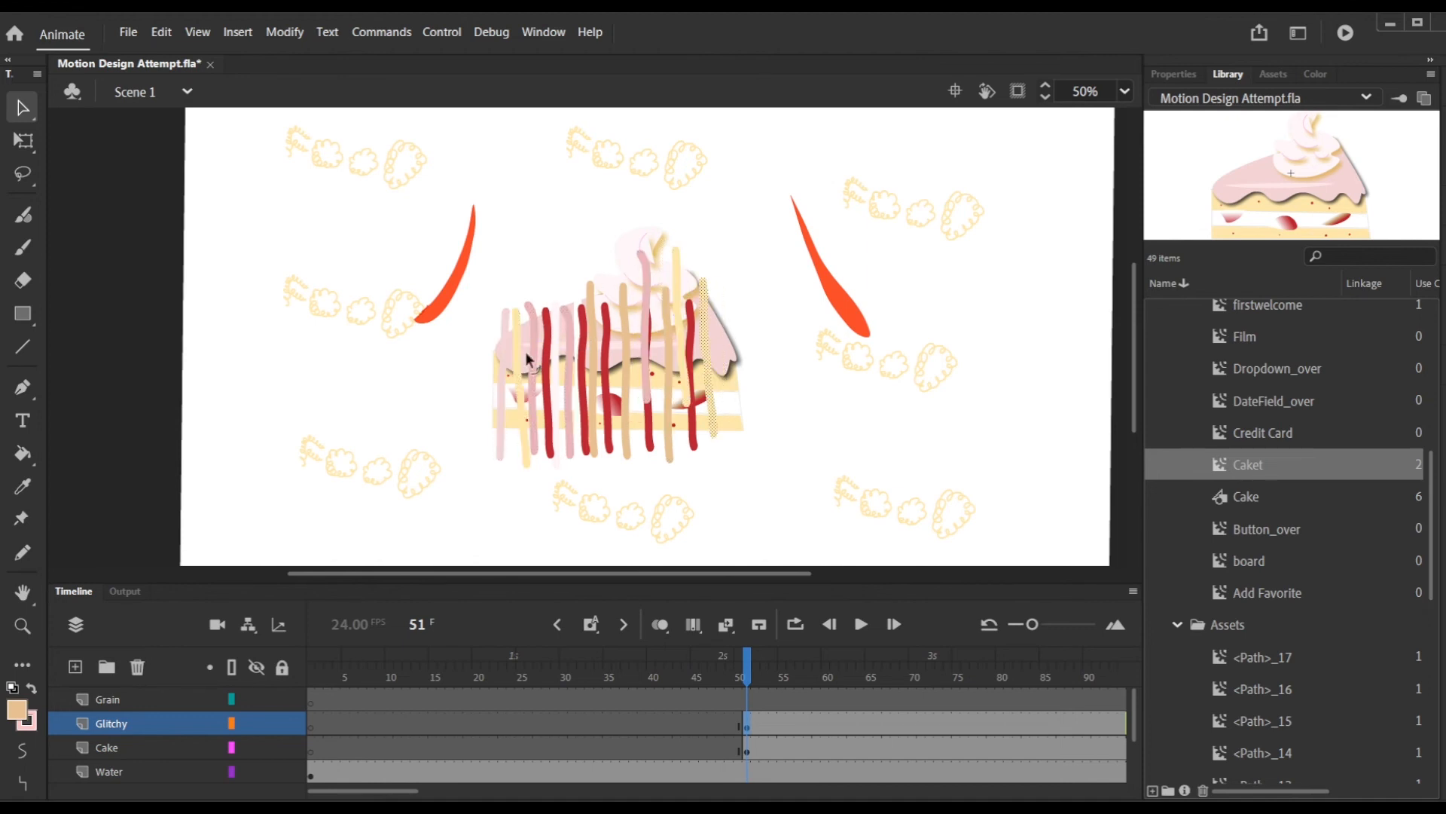
{"action": "left_click_drag", "start_coordinate": [518, 369], "coordinate": [647, 351]}
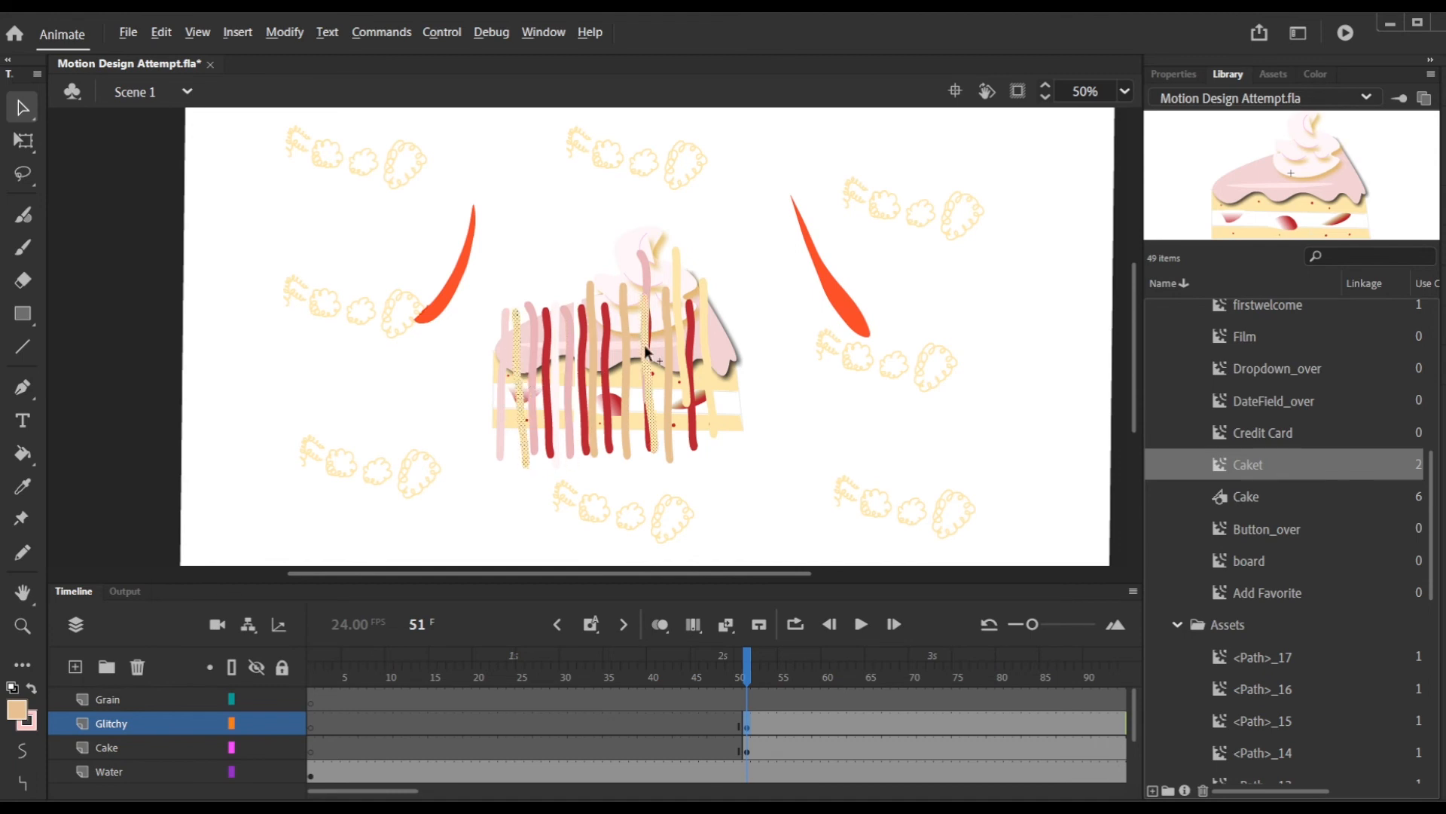
Duplicate the cake together with all its stripes at frame 51, slightly offset from the originals.
{"action": "left_click_drag", "start_coordinate": [489, 254], "coordinate": [737, 533]}
{"action": "left_click", "coordinate": [559, 292]}
{"action": "mouse_move", "coordinate": [490, 223]}
{"action": "left_mouse_down"}
{"action": "mouse_move", "coordinate": [706, 480]}
{"action": "mouse_move", "coordinate": [748, 477]}
{"action": "left_mouse_up"}
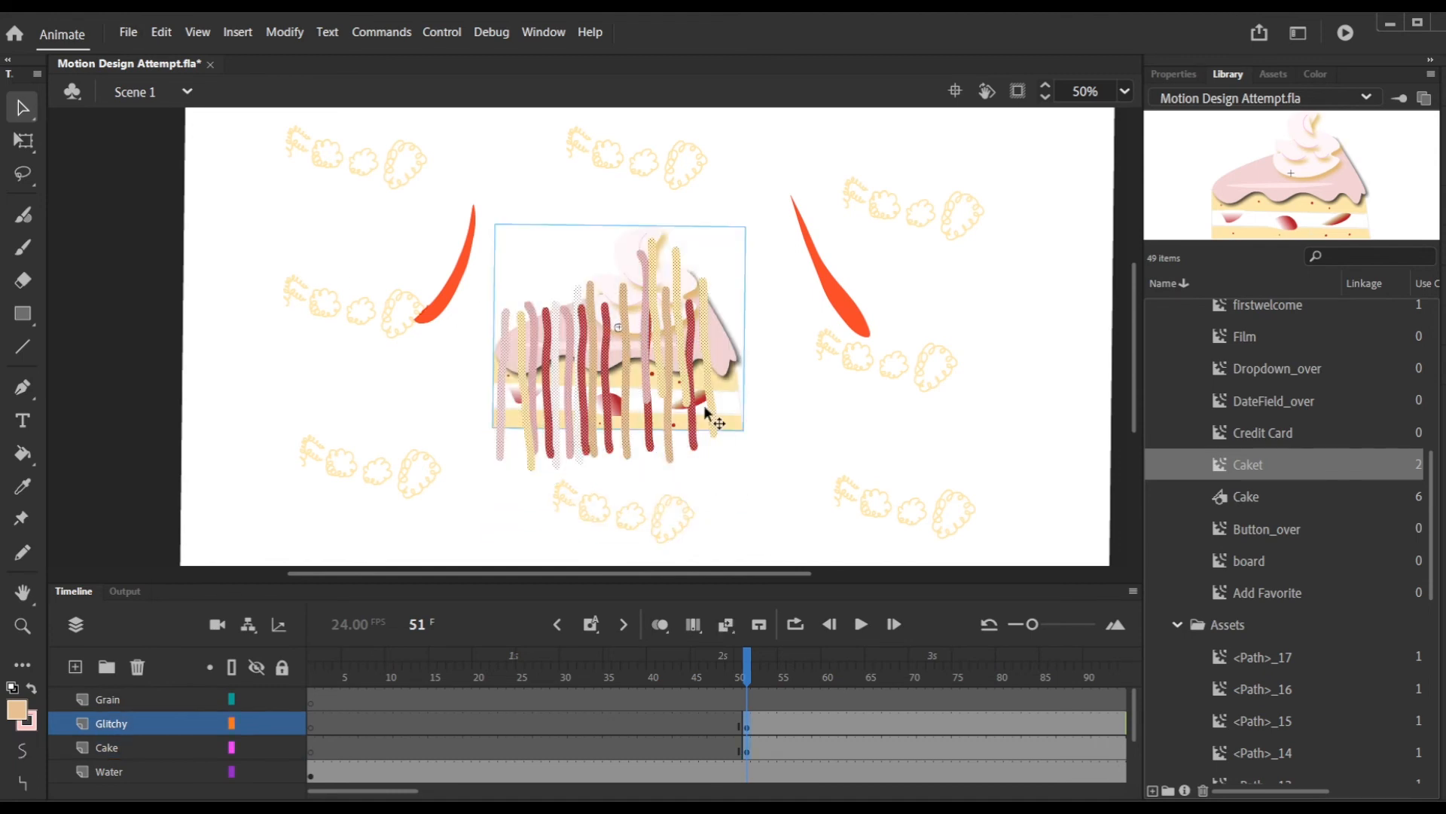
{"action": "mouse_move", "coordinate": [707, 409]}
{"action": "left_mouse_down"}
{"action": "mouse_move", "coordinate": [758, 414]}
{"action": "mouse_move", "coordinate": [681, 419]}
{"action": "left_mouse_up"}
At frame 55, add keyframes on the Glitchy and Cake layers and shift the cake and several red and yellow stripes.
{"action": "mouse_move", "coordinate": [744, 680]}
{"action": "left_mouse_down"}
{"action": "mouse_move", "coordinate": [680, 683]}
{"action": "mouse_move", "coordinate": [785, 694]}
{"action": "left_mouse_up"}
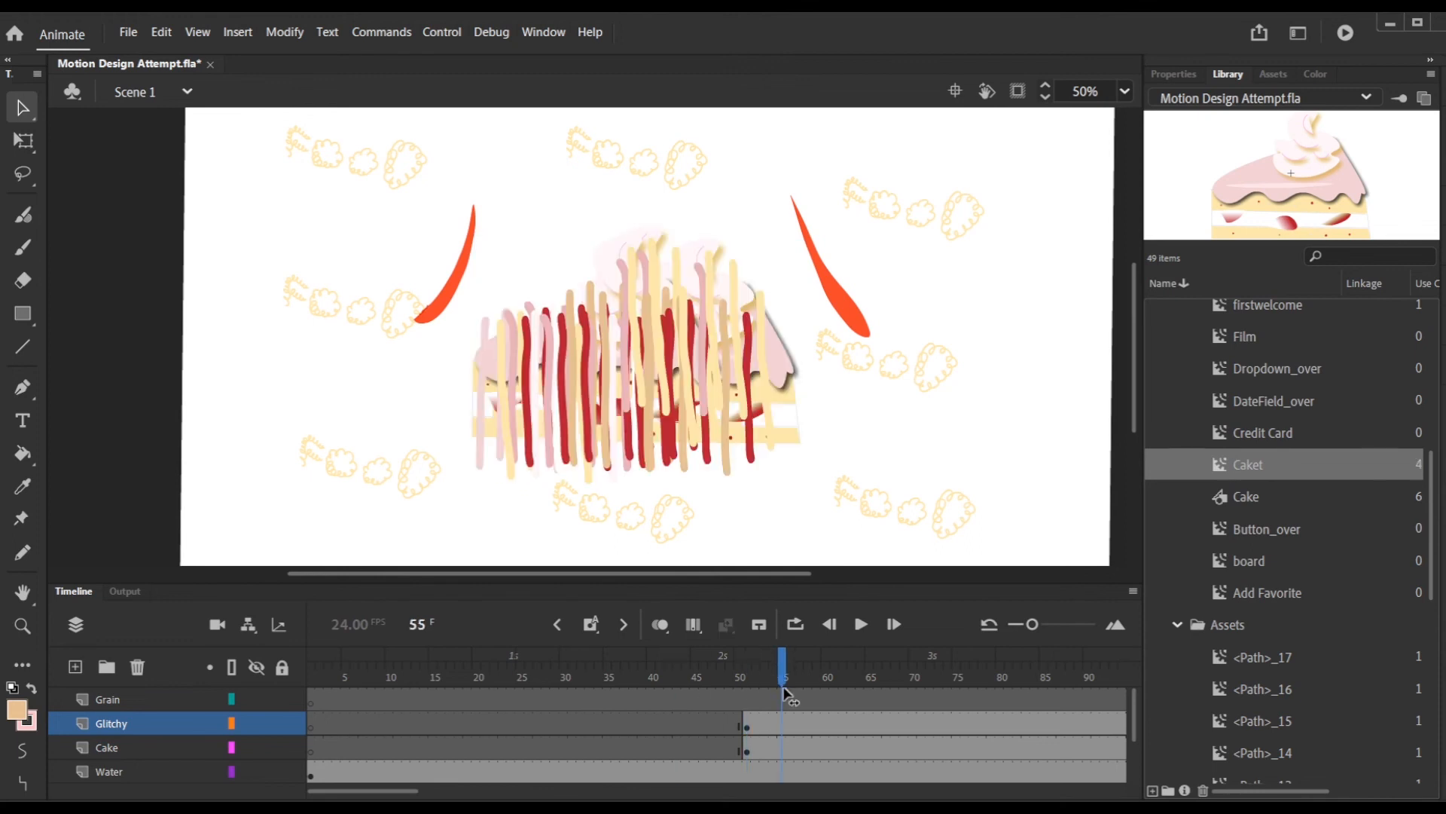
{"action": "left_click_drag", "start_coordinate": [737, 403], "coordinate": [751, 404]}
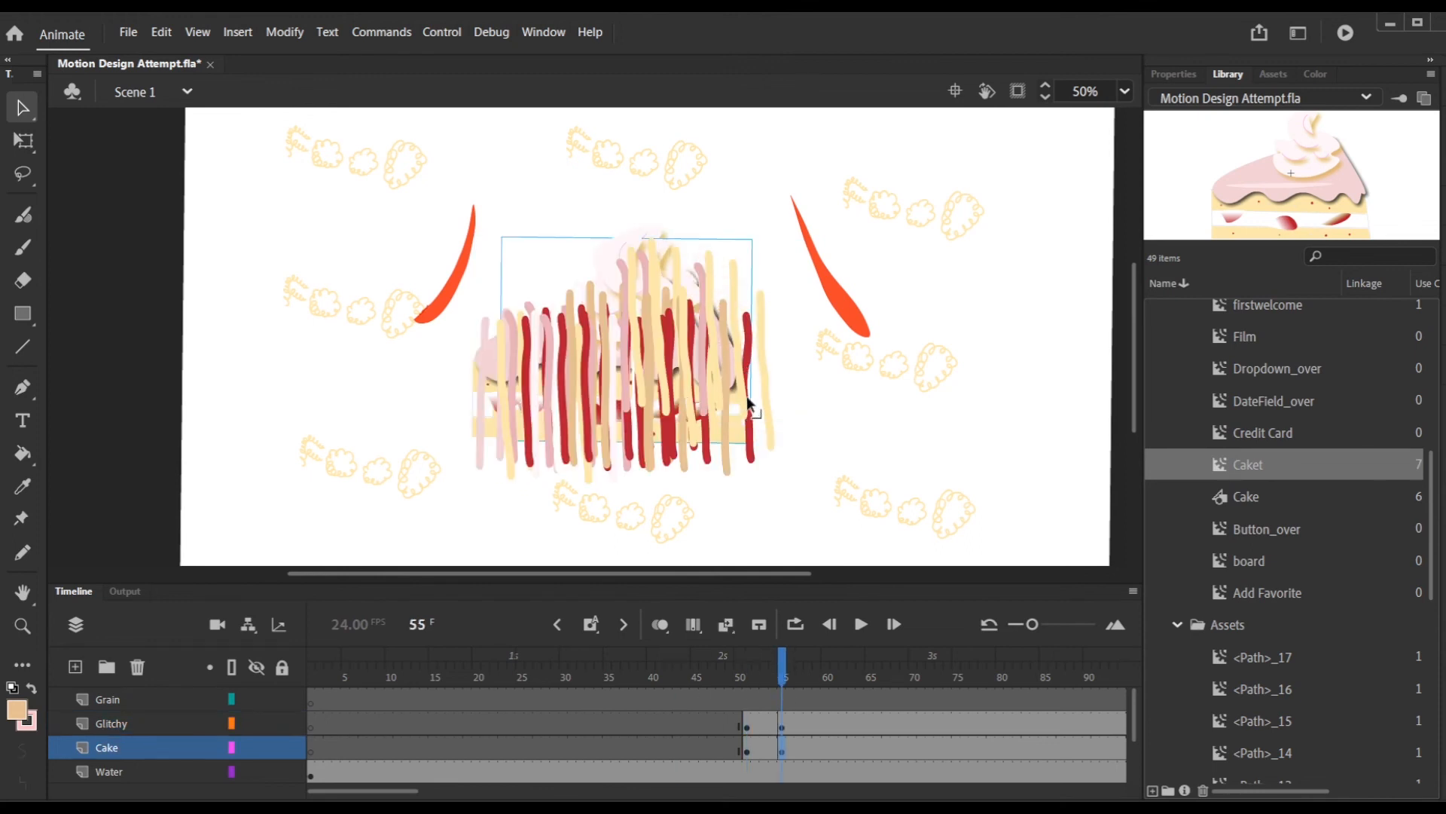
{"action": "left_click", "coordinate": [615, 360]}
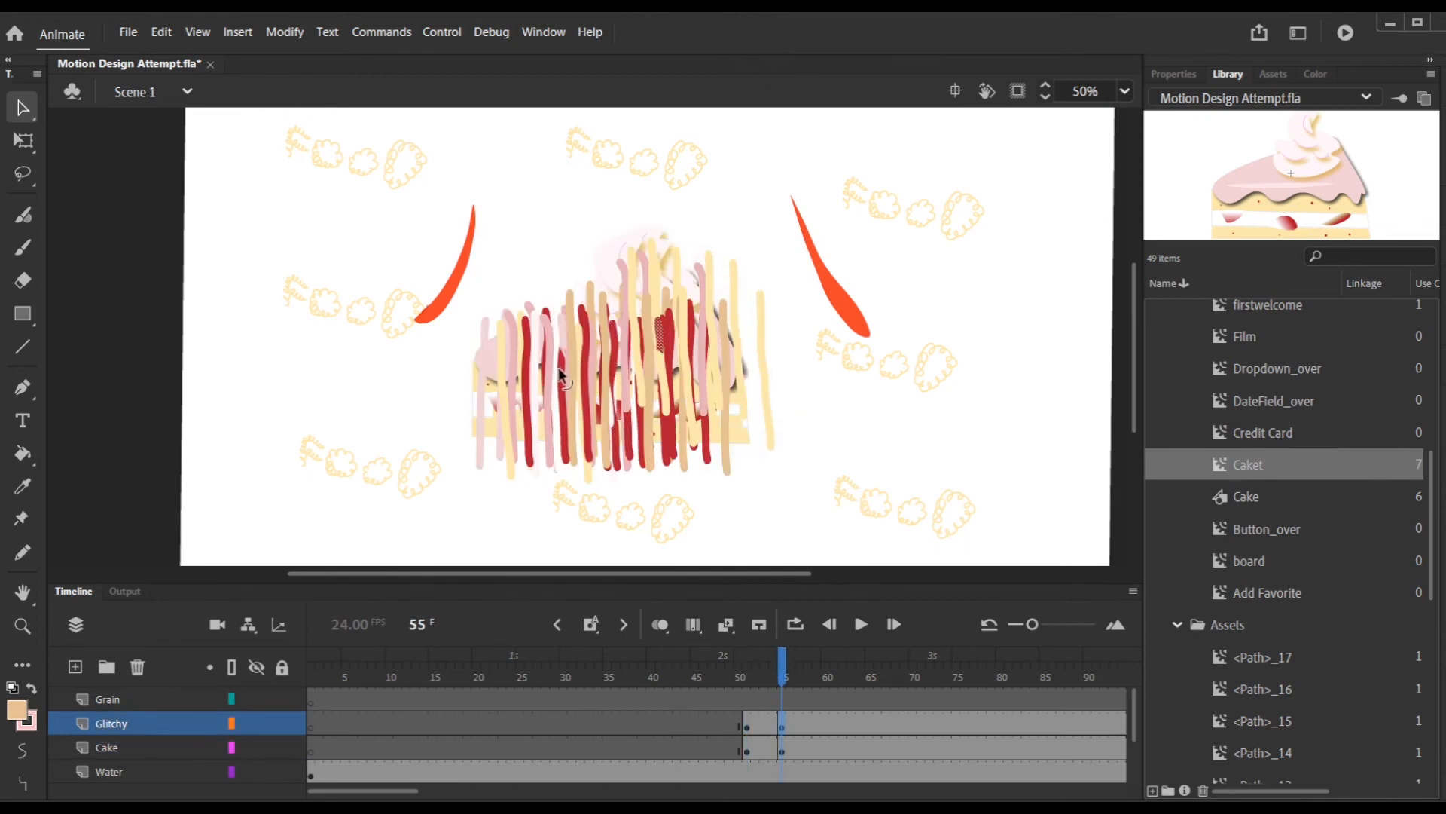
{"action": "mouse_move", "coordinate": [558, 367]}
{"action": "left_mouse_down"}
{"action": "mouse_move", "coordinate": [632, 372]}
{"action": "mouse_move", "coordinate": [497, 369]}
{"action": "mouse_move", "coordinate": [503, 388]}
{"action": "left_mouse_up"}
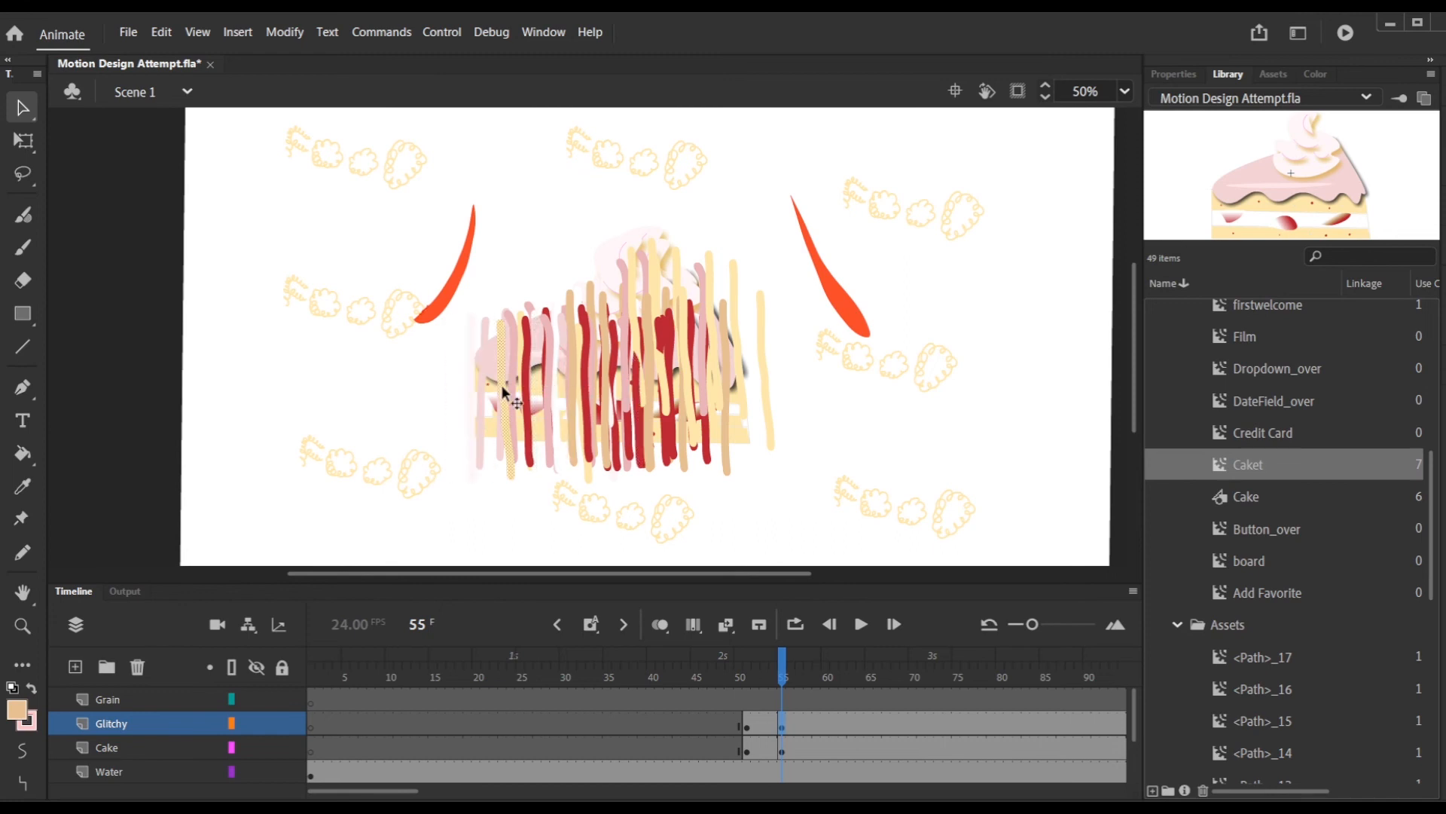
{"action": "left_click", "coordinate": [676, 291]}
{"action": "left_click_drag", "start_coordinate": [673, 273], "coordinate": [596, 282]}
{"action": "left_click", "coordinate": [734, 300]}
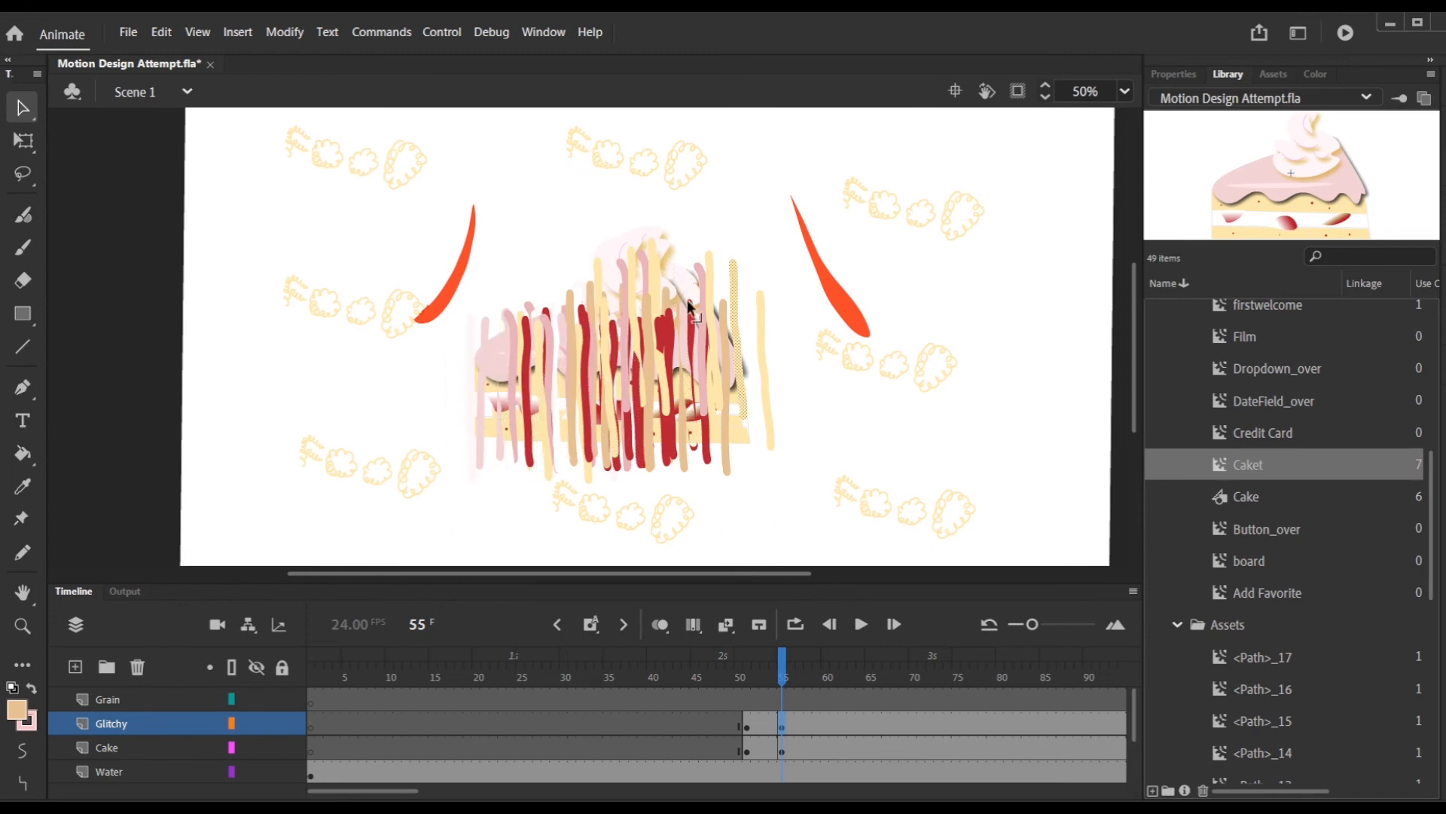
{"action": "left_click_drag", "start_coordinate": [737, 290], "coordinate": [674, 281]}
{"action": "left_click_drag", "start_coordinate": [766, 355], "coordinate": [563, 362]}
{"action": "left_click_drag", "start_coordinate": [783, 678], "coordinate": [795, 688]}
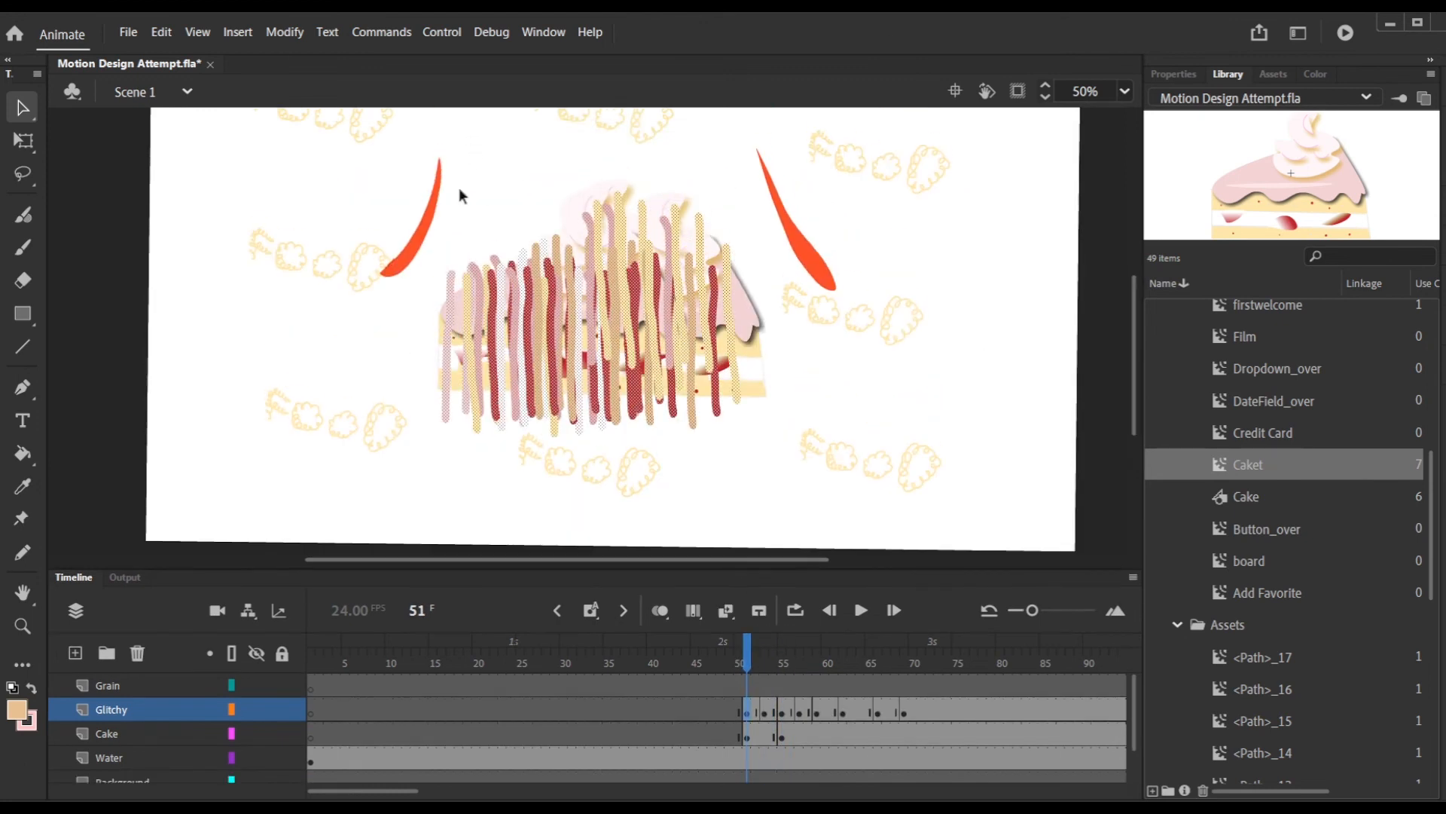
Copy frames 51 to 69 of the Glitchy layer.
{"action": "left_click_drag", "start_coordinate": [446, 193], "coordinate": [754, 479]}
{"action": "left_click_drag", "start_coordinate": [749, 714], "coordinate": [869, 727]}
{"action": "right_click", "coordinate": [900, 712]}
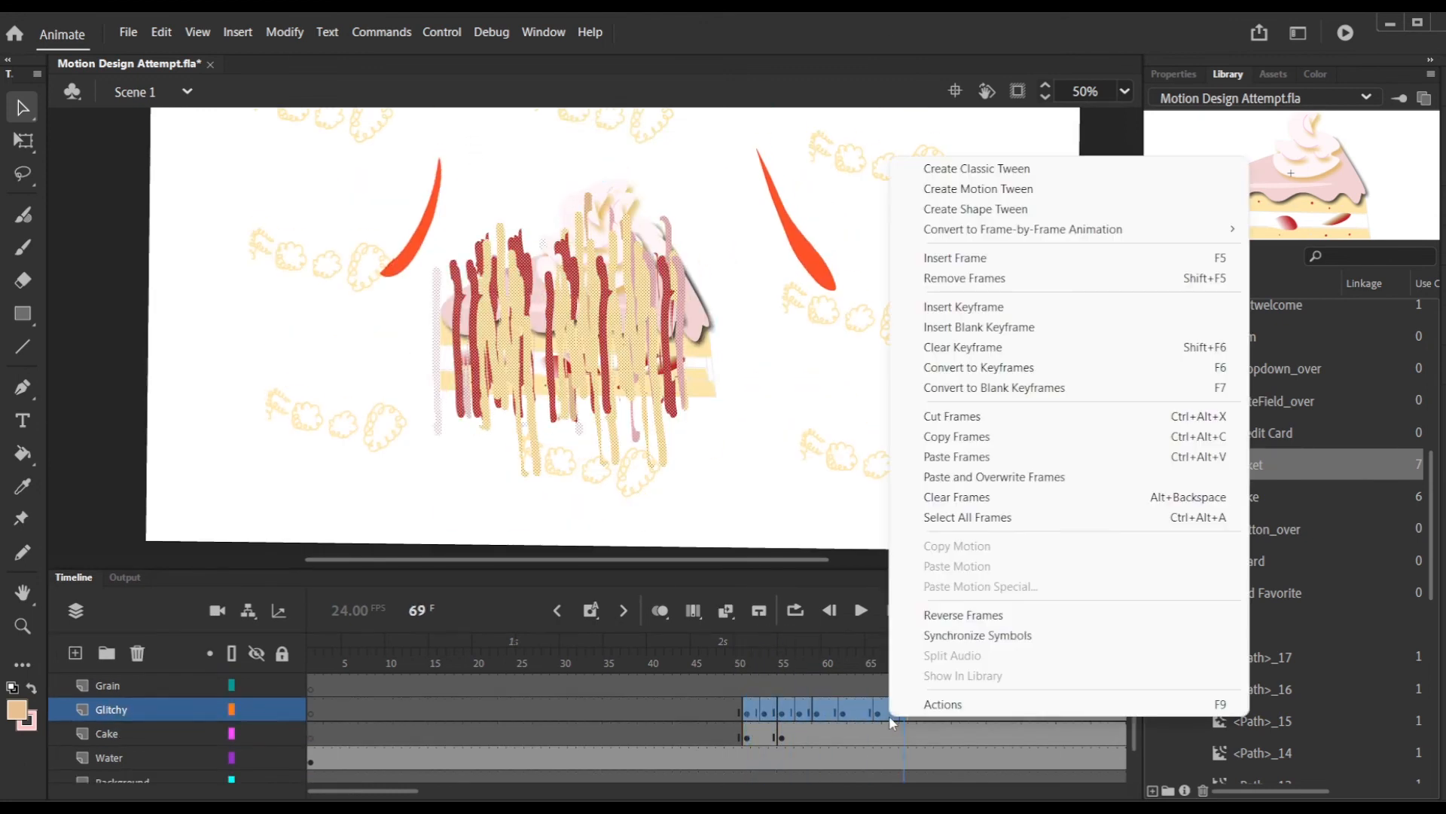
{"action": "left_click", "coordinate": [938, 433]}
Create a new symbol named Glitchy.
{"action": "left_click", "coordinate": [197, 32]}
{"action": "mouse_move", "coordinate": [167, 38]}
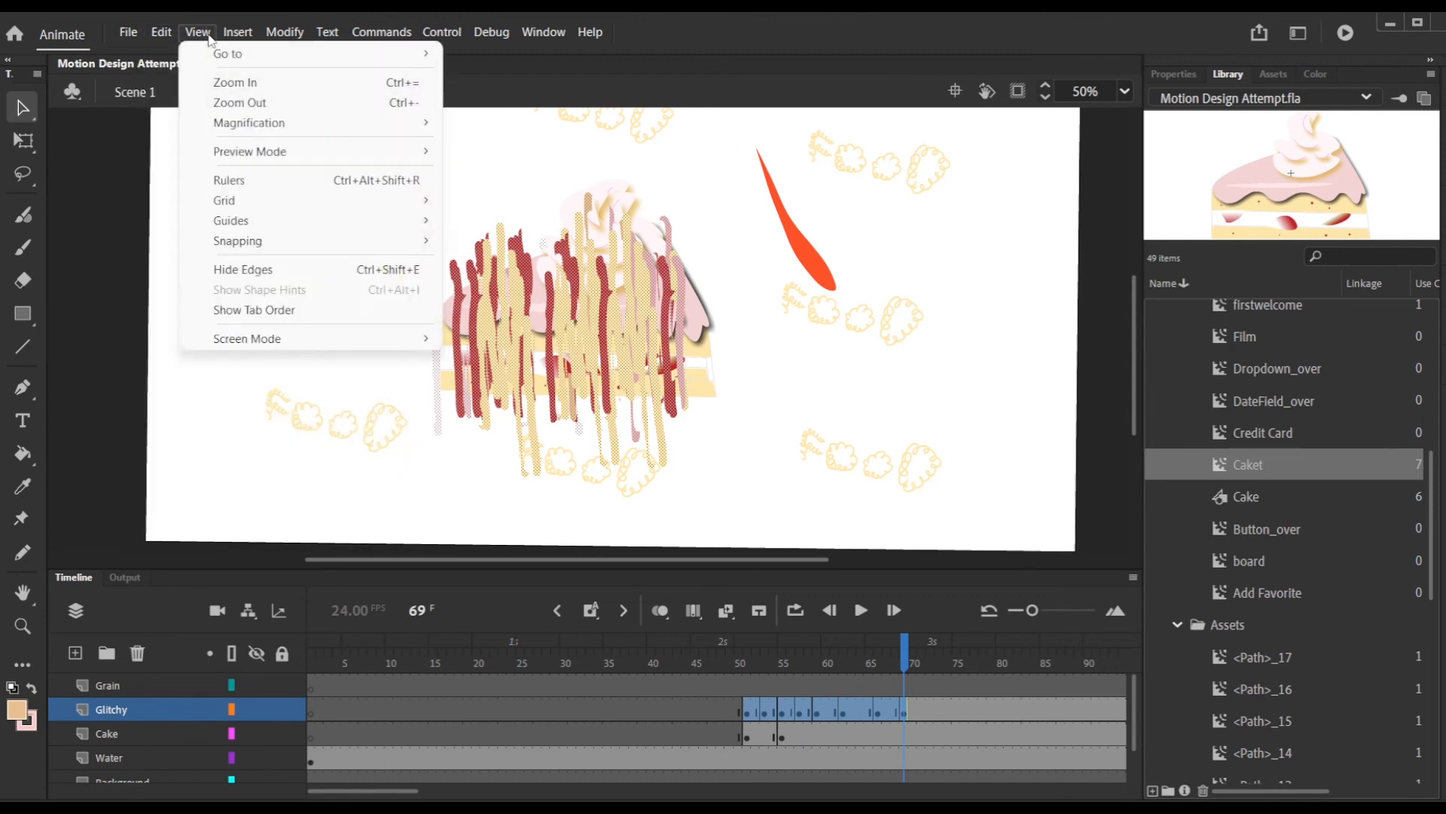
{"action": "mouse_move", "coordinate": [238, 35]}
{"action": "left_click", "coordinate": [271, 53]}
{"action": "type", "text": "Glitchy"}
{"action": "key", "text": "Return"}
Paste the copied stripe frames into the Glitchy symbol's timeline starting at frame 1.
{"action": "right_click", "coordinate": [594, 328]}
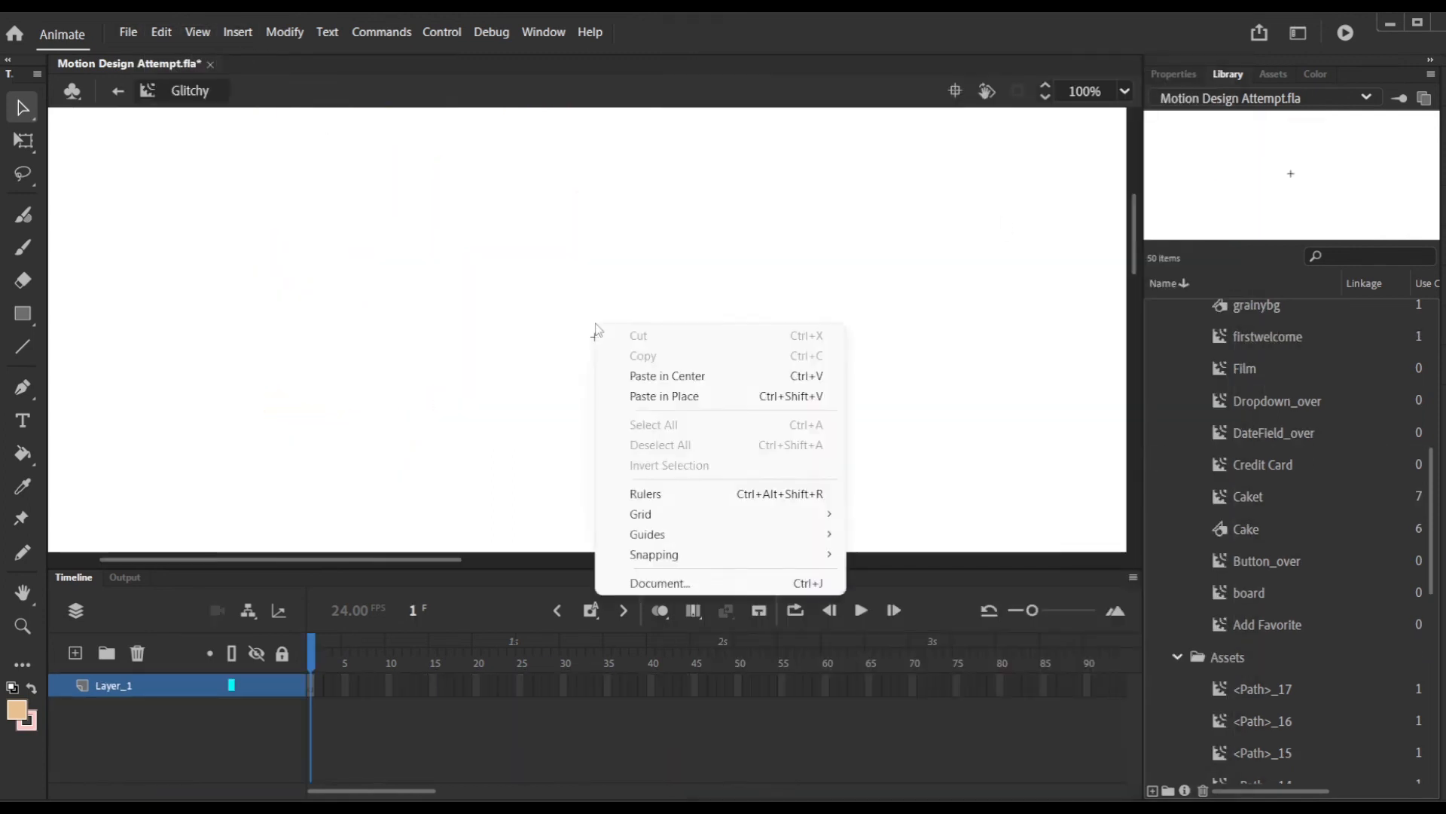
{"action": "left_click", "coordinate": [662, 396]}
{"action": "key", "text": "ctrl+z"}
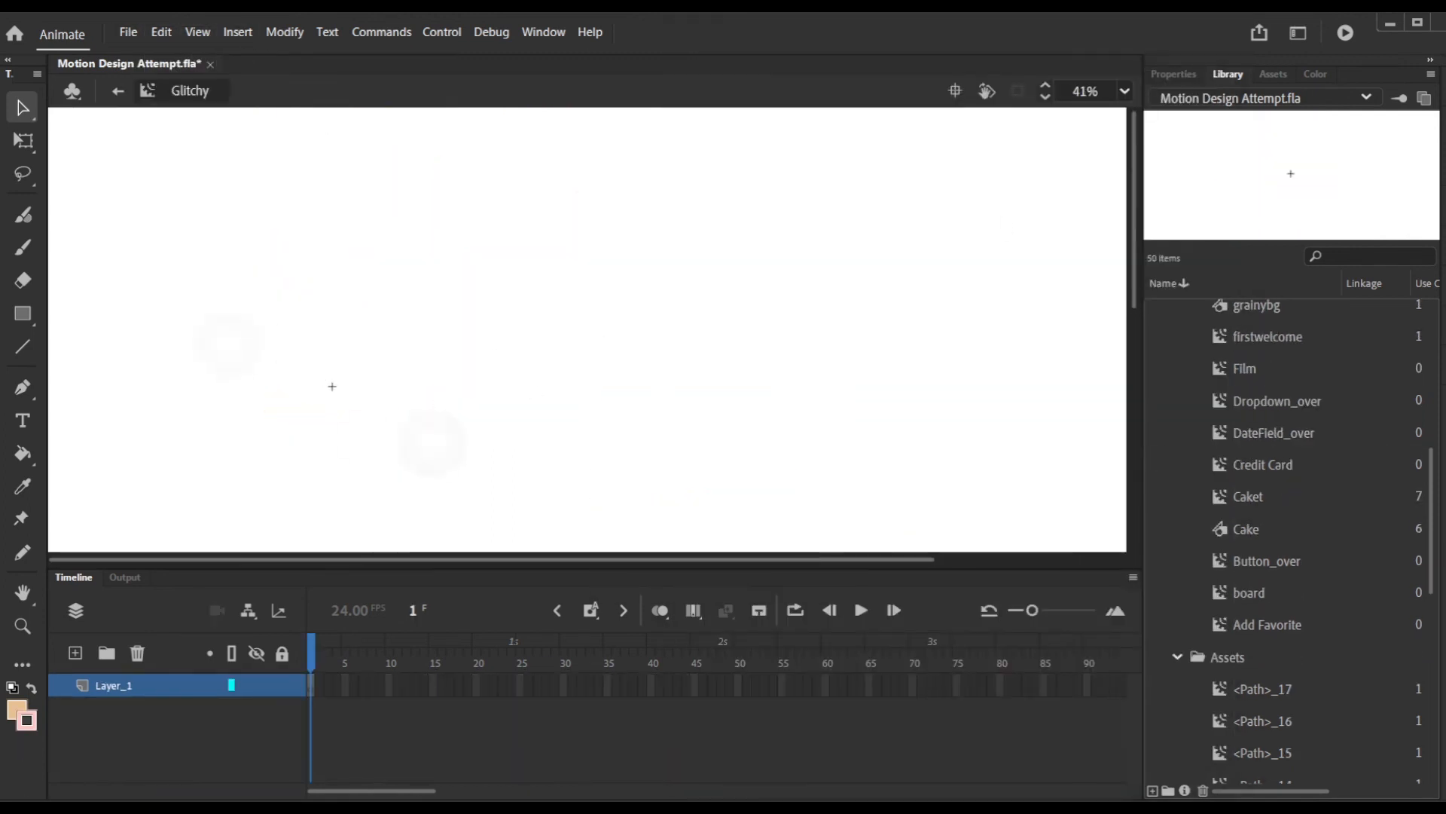
{"action": "right_click", "coordinate": [315, 689]}
{"action": "left_click", "coordinate": [406, 446]}
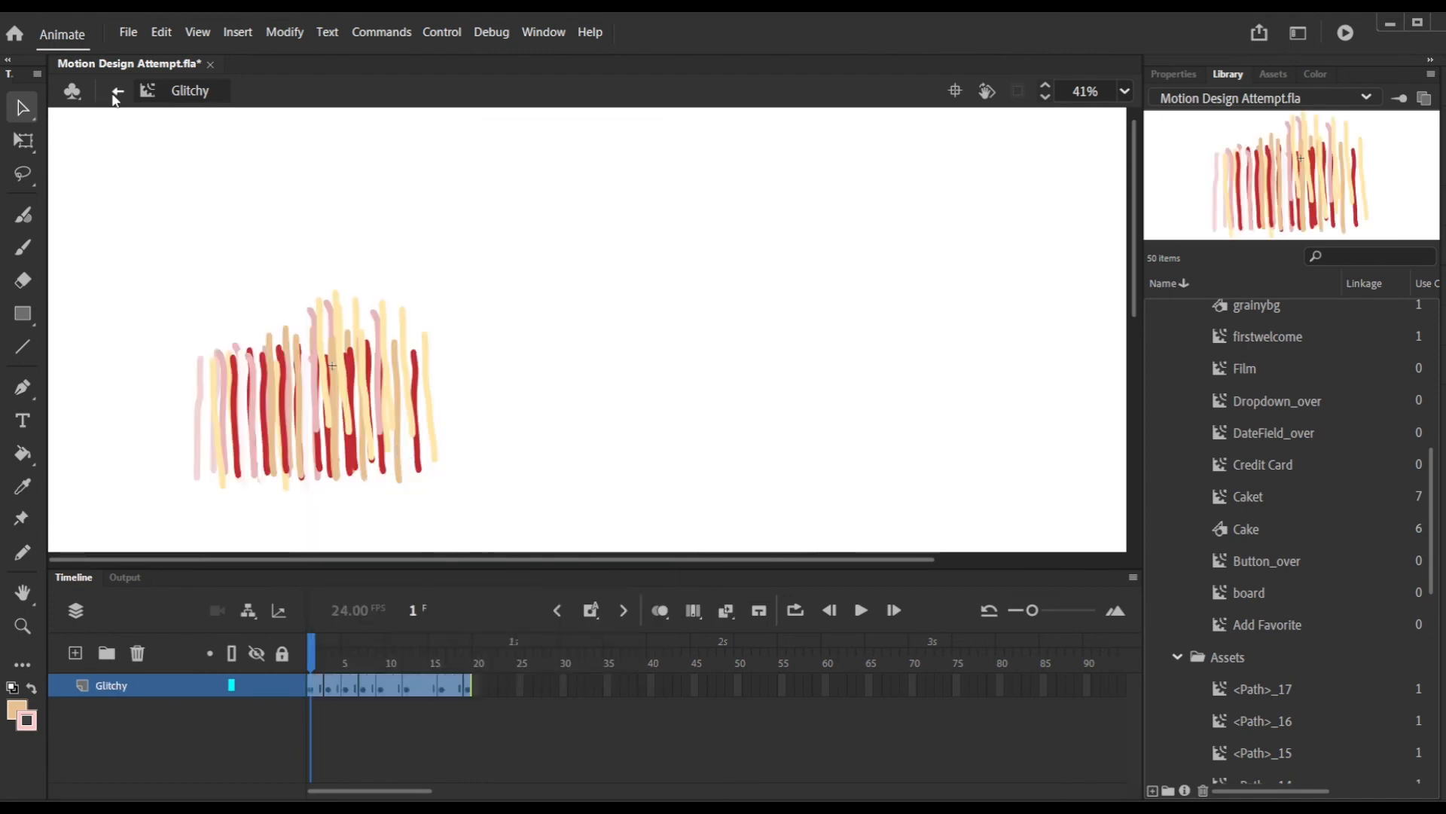
Return to Scene 1 and paste the copied frames over the Glitchy layer starting at frame 70.
{"action": "left_click", "coordinate": [118, 92]}
{"action": "left_click", "coordinate": [907, 711]}
{"action": "right_click", "coordinate": [907, 711]}
{"action": "left_click", "coordinate": [1002, 472]}
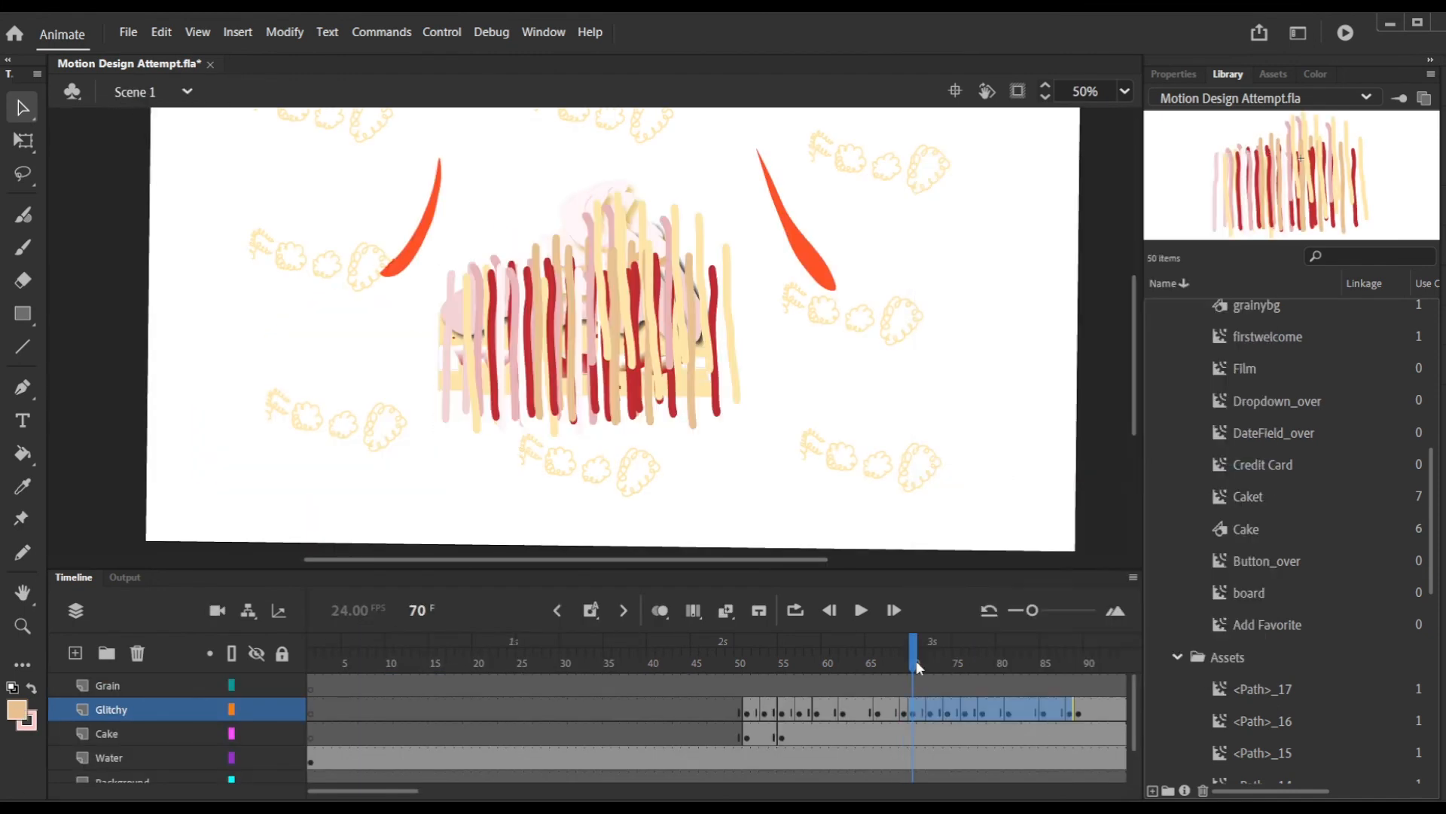
{"action": "left_click_drag", "start_coordinate": [917, 667], "coordinate": [1079, 668]}
Blank the Glitchy layer from frame 92 and keep a single cake on a new Cake layer keyframe there.
{"action": "left_click_drag", "start_coordinate": [361, 791], "coordinate": [420, 791]}
{"action": "left_click_drag", "start_coordinate": [648, 667], "coordinate": [959, 734]}
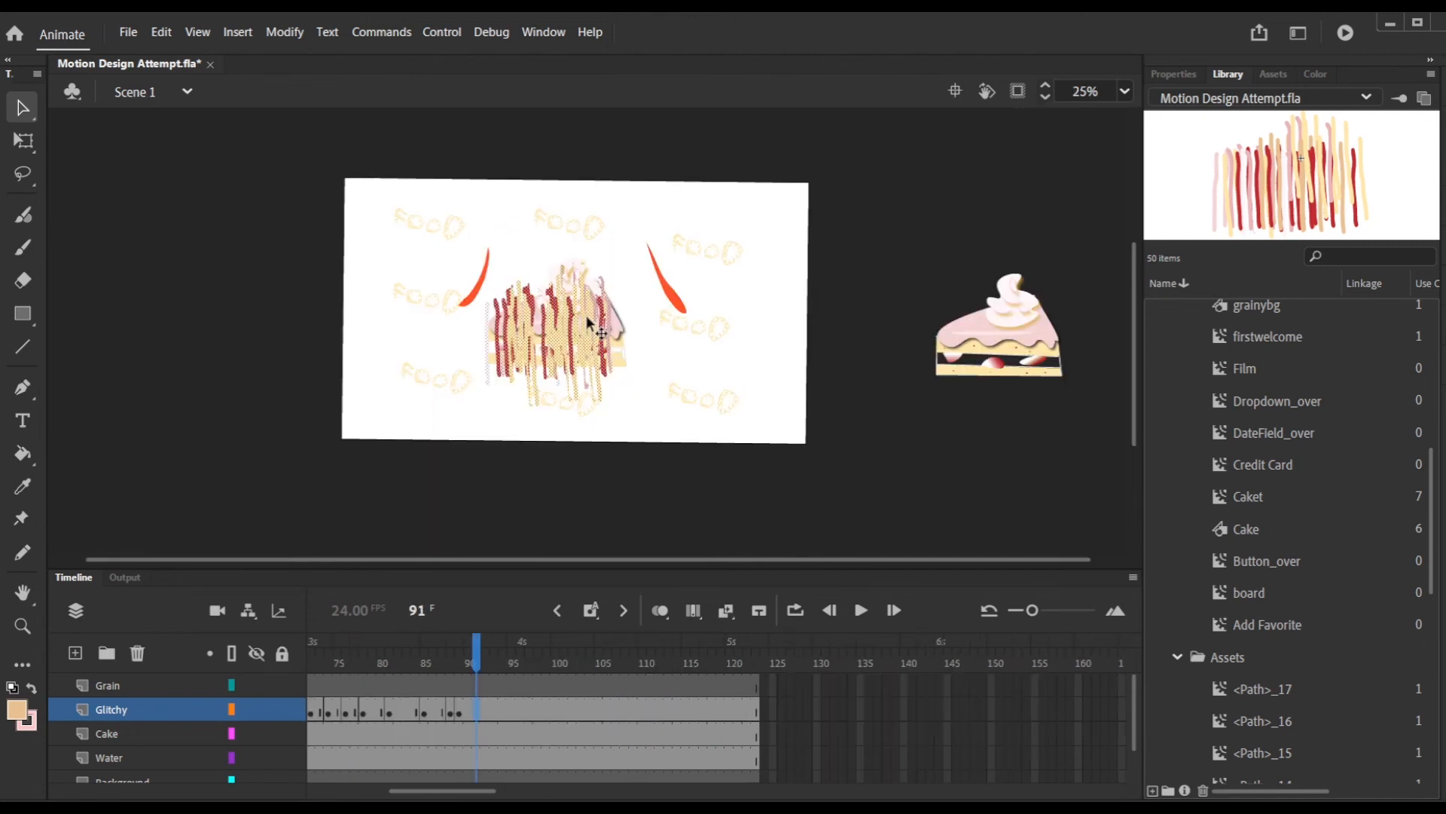
{"action": "key", "text": "F7"}
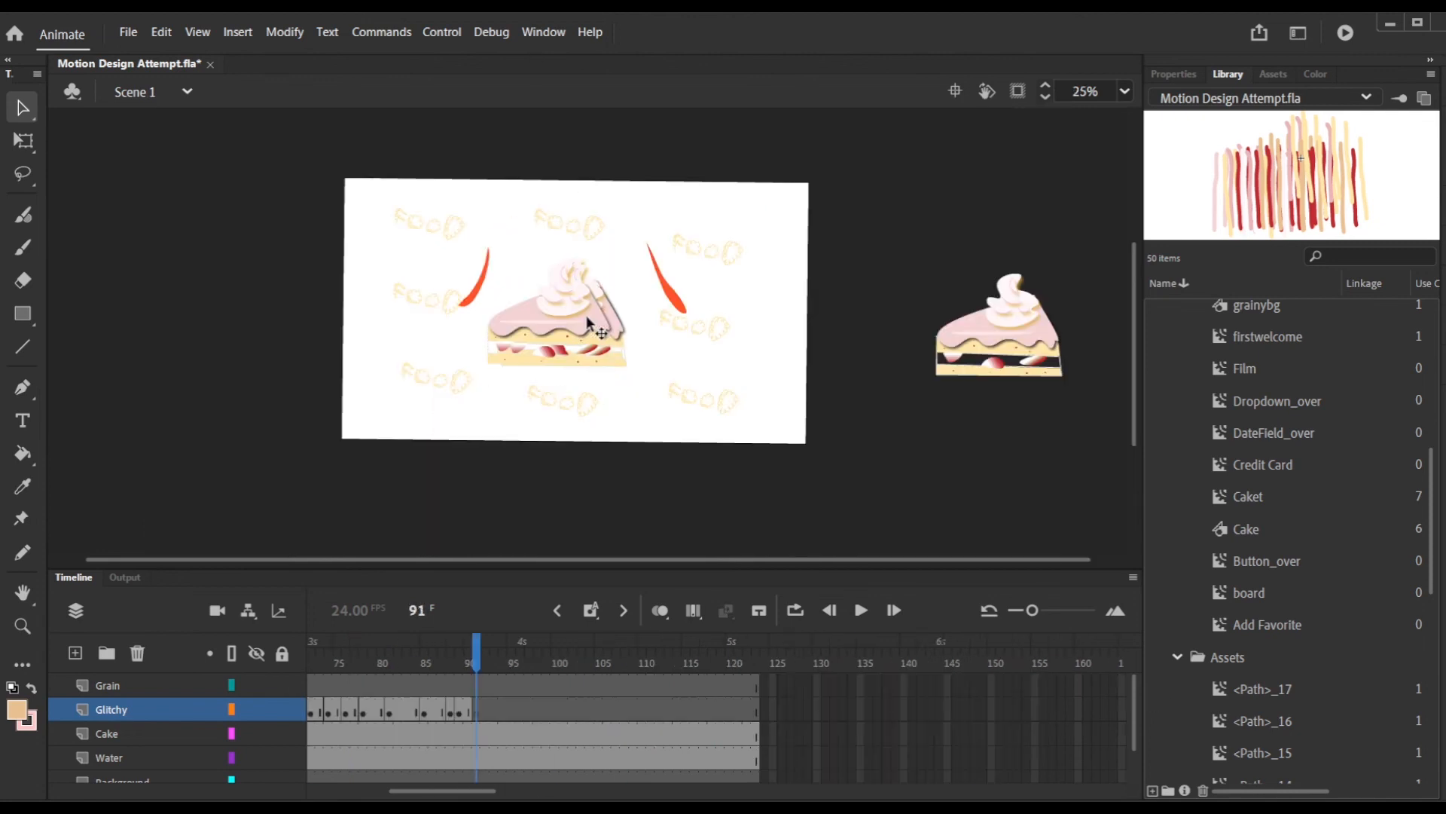
{"action": "key", "text": "ctrl+z"}
{"action": "left_click", "coordinate": [459, 709]}
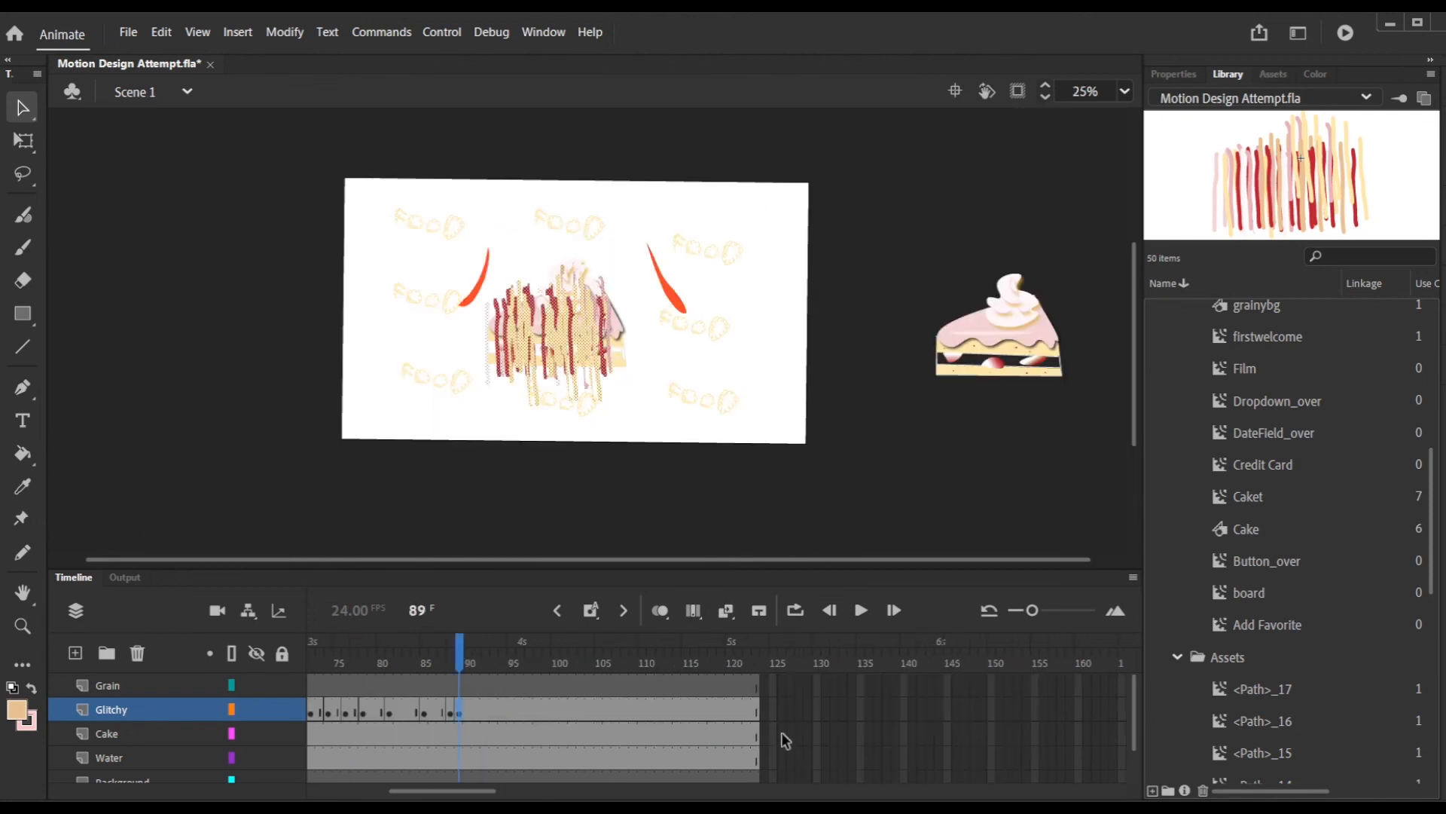
{"action": "key", "text": "F7"}
{"action": "left_click", "coordinate": [558, 351]}
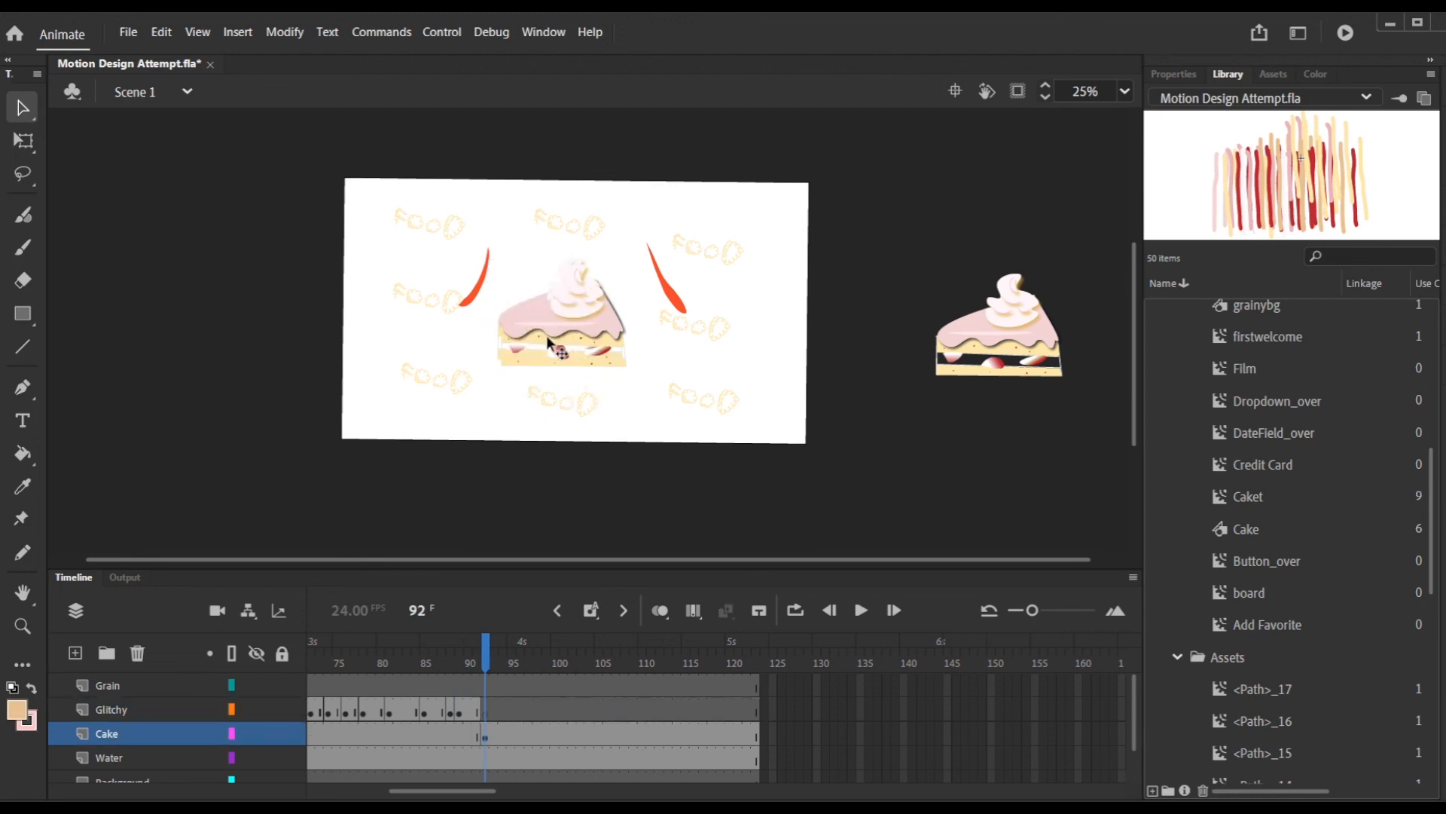
Place the Glitchy symbol over the cake at frame 92 of the Glitchy layer and create a motion tween on it.
{"action": "left_click", "coordinate": [491, 710]}
{"action": "scroll", "coordinate": [1353, 363], "scroll_direction": "up", "scroll_amount": 5}
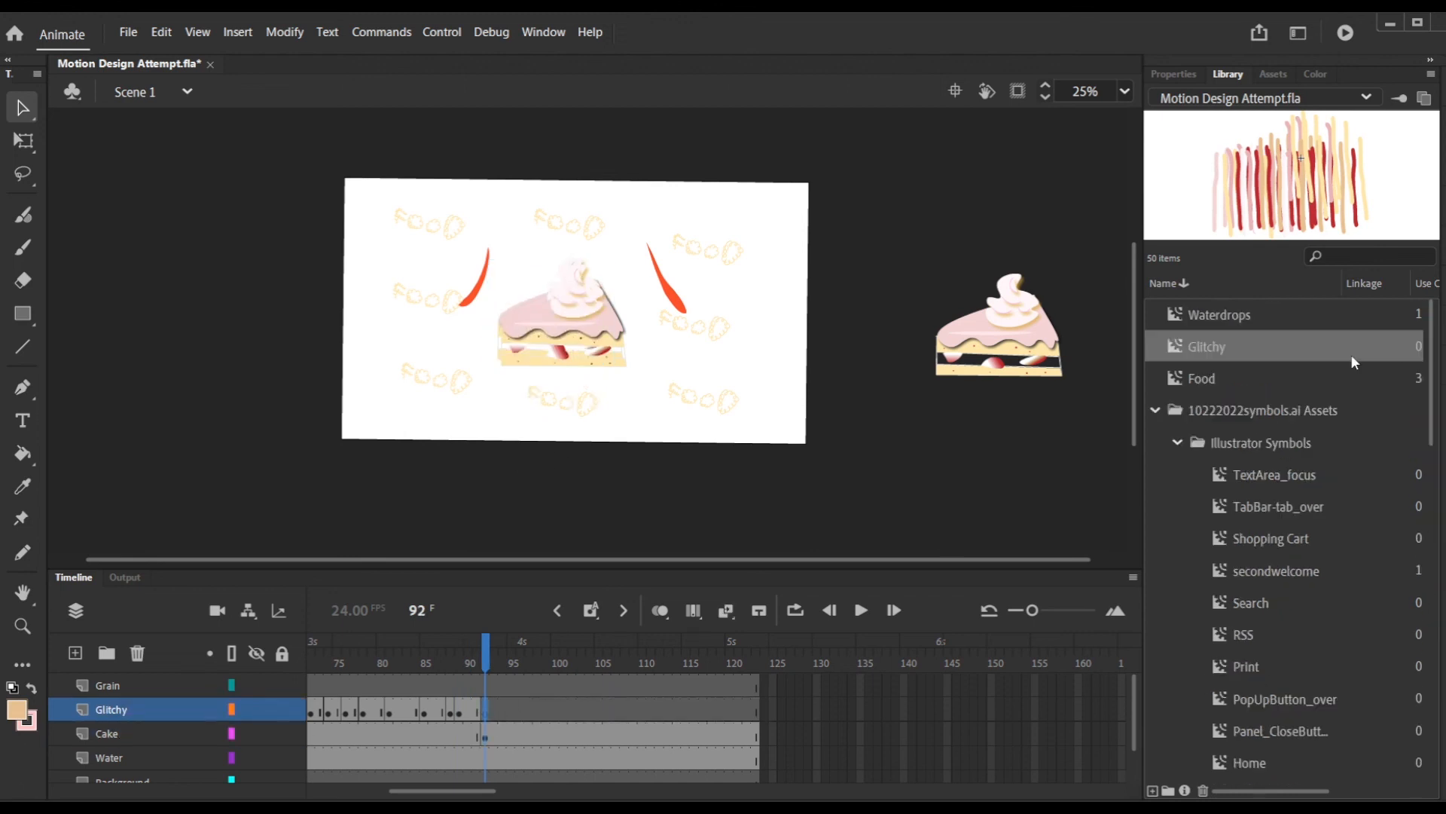
{"action": "left_click_drag", "start_coordinate": [580, 339], "coordinate": [580, 338]}
{"action": "right_click", "coordinate": [596, 331]}
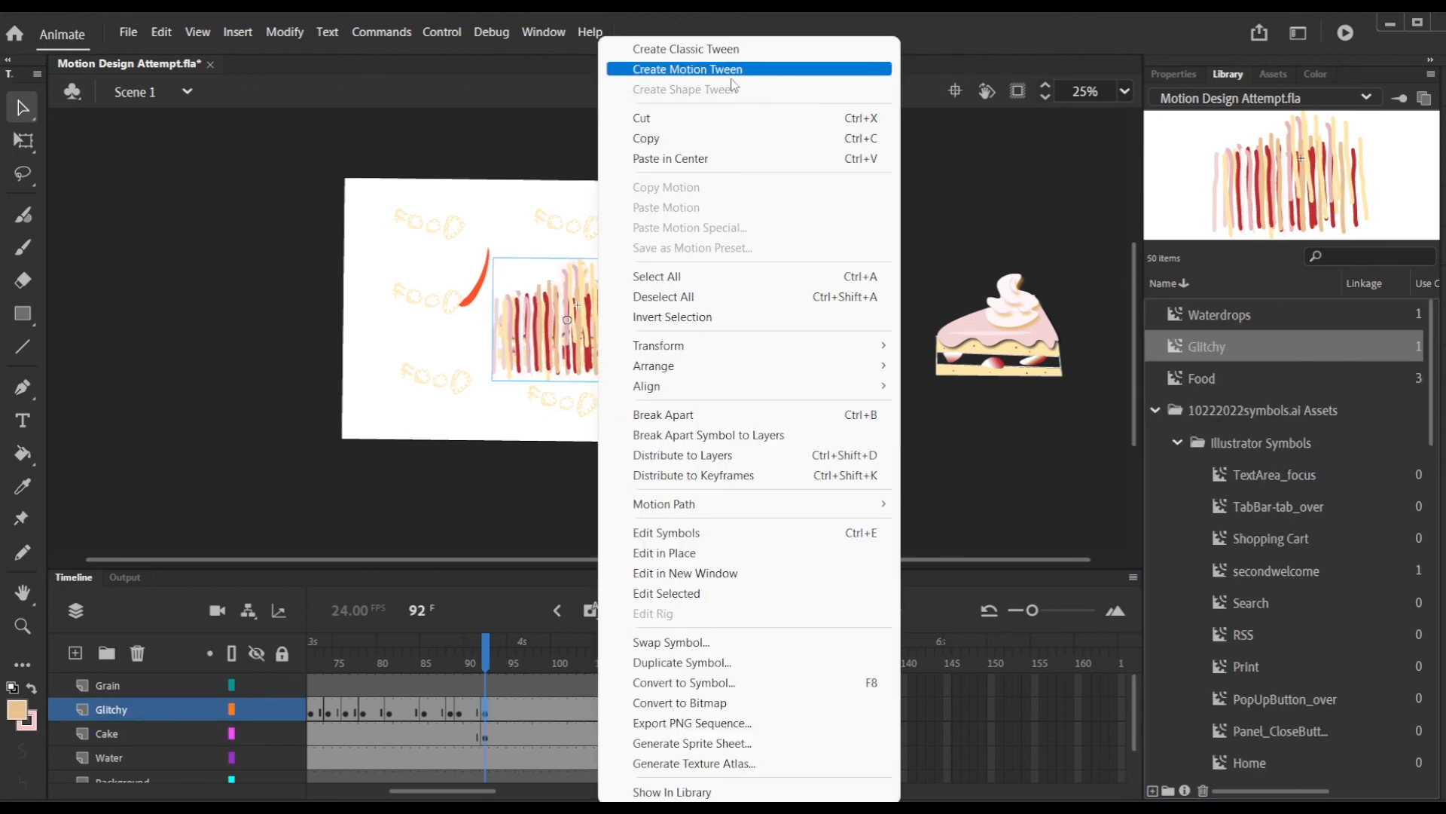
{"action": "left_click", "coordinate": [663, 65]}
Fade the tweened Glitchy instance out by setting its alpha to 0% at frame 107.
{"action": "left_click_drag", "start_coordinate": [735, 716], "coordinate": [615, 712]}
{"action": "left_click", "coordinate": [1273, 74]}
{"action": "left_click", "coordinate": [1174, 74]}
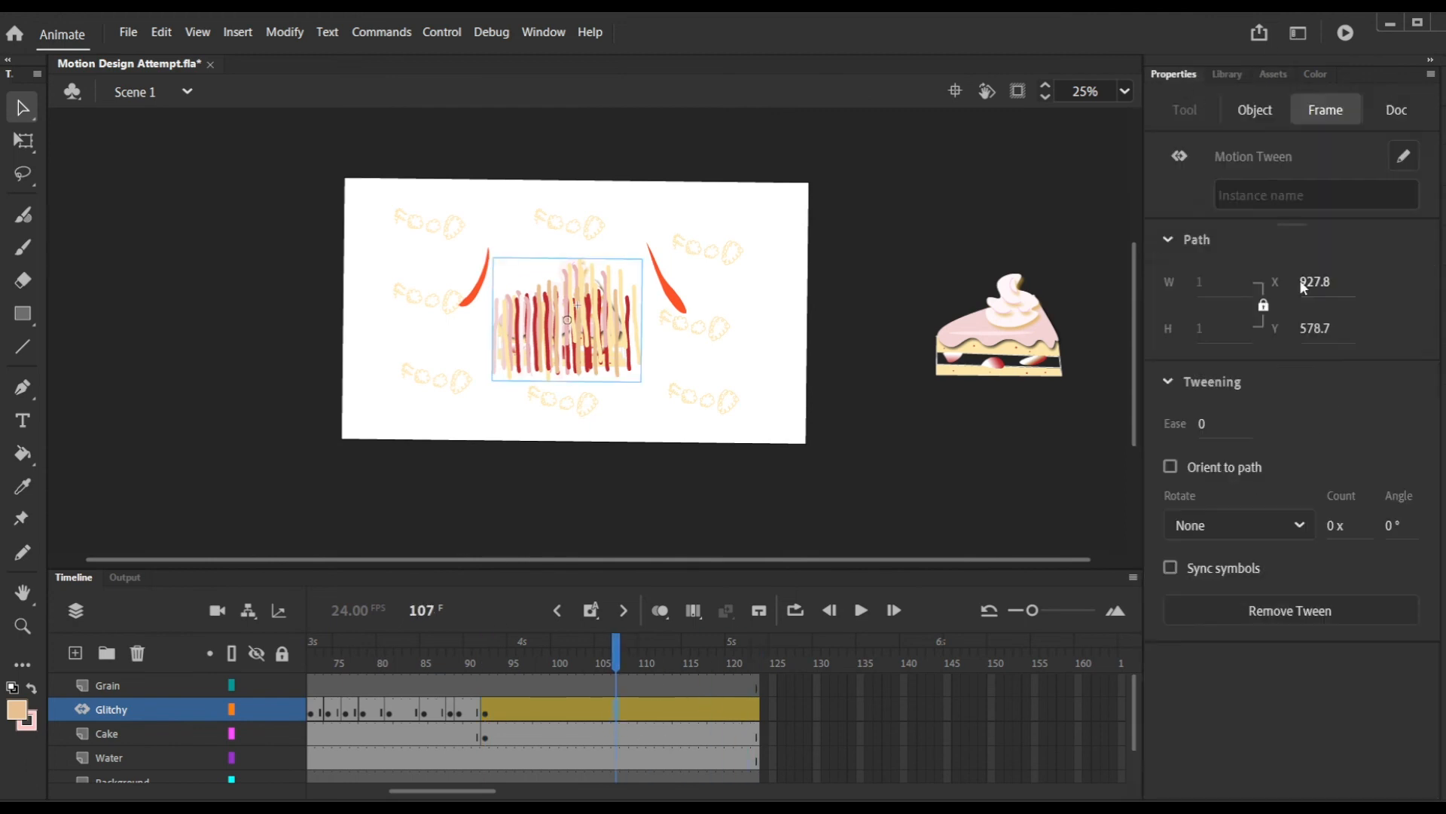
{"action": "left_click", "coordinate": [1255, 110]}
{"action": "left_click", "coordinate": [1401, 512]}
{"action": "left_click", "coordinate": [1285, 667]}
{"action": "left_click_drag", "start_coordinate": [1402, 567], "coordinate": [1103, 555]}
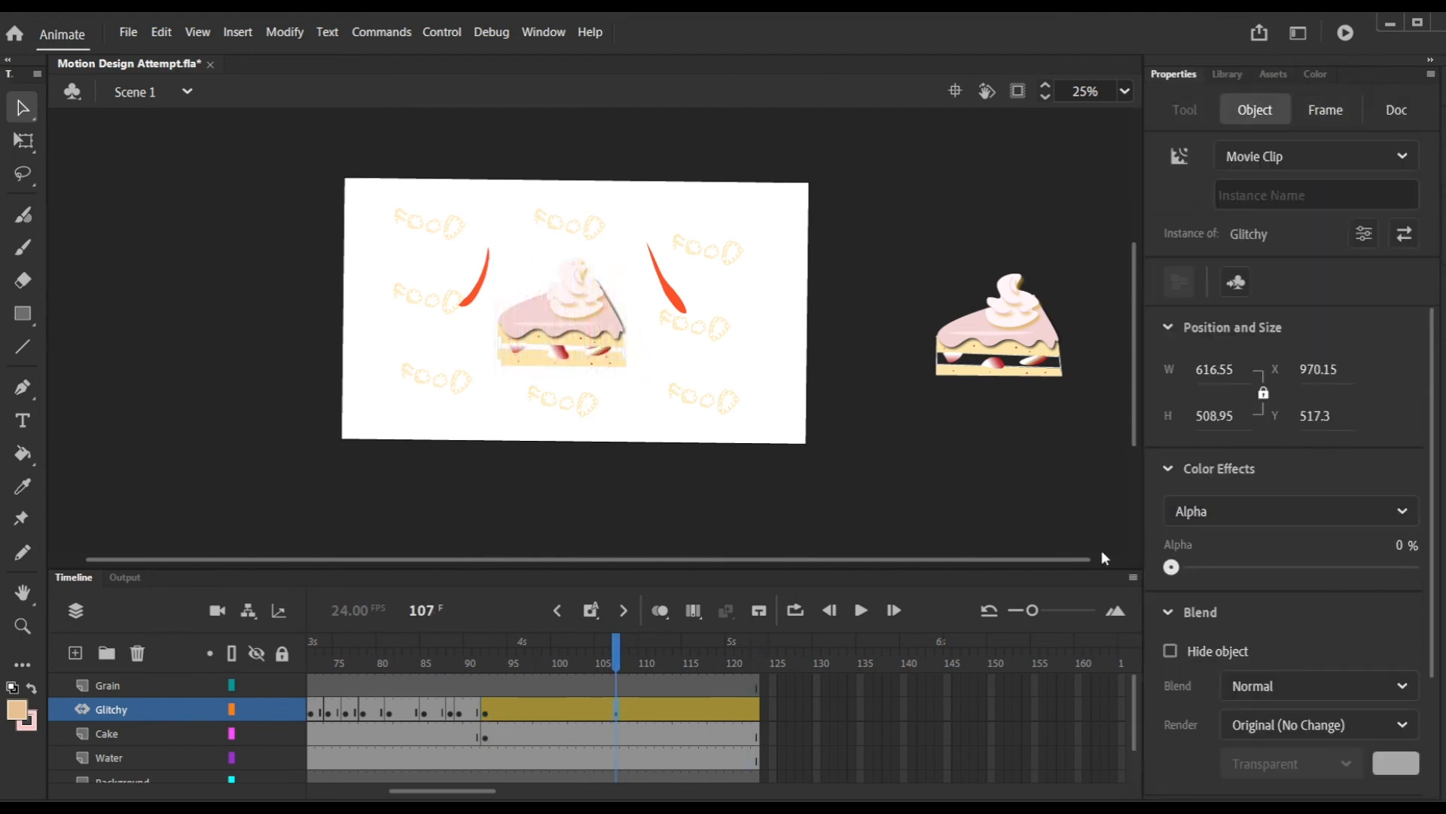
{"action": "left_click", "coordinate": [979, 467]}
{"action": "left_click", "coordinate": [436, 33]}
{"action": "left_click", "coordinate": [818, 166]}
{"action": "left_click_drag", "start_coordinate": [709, 692], "coordinate": [669, 687]}
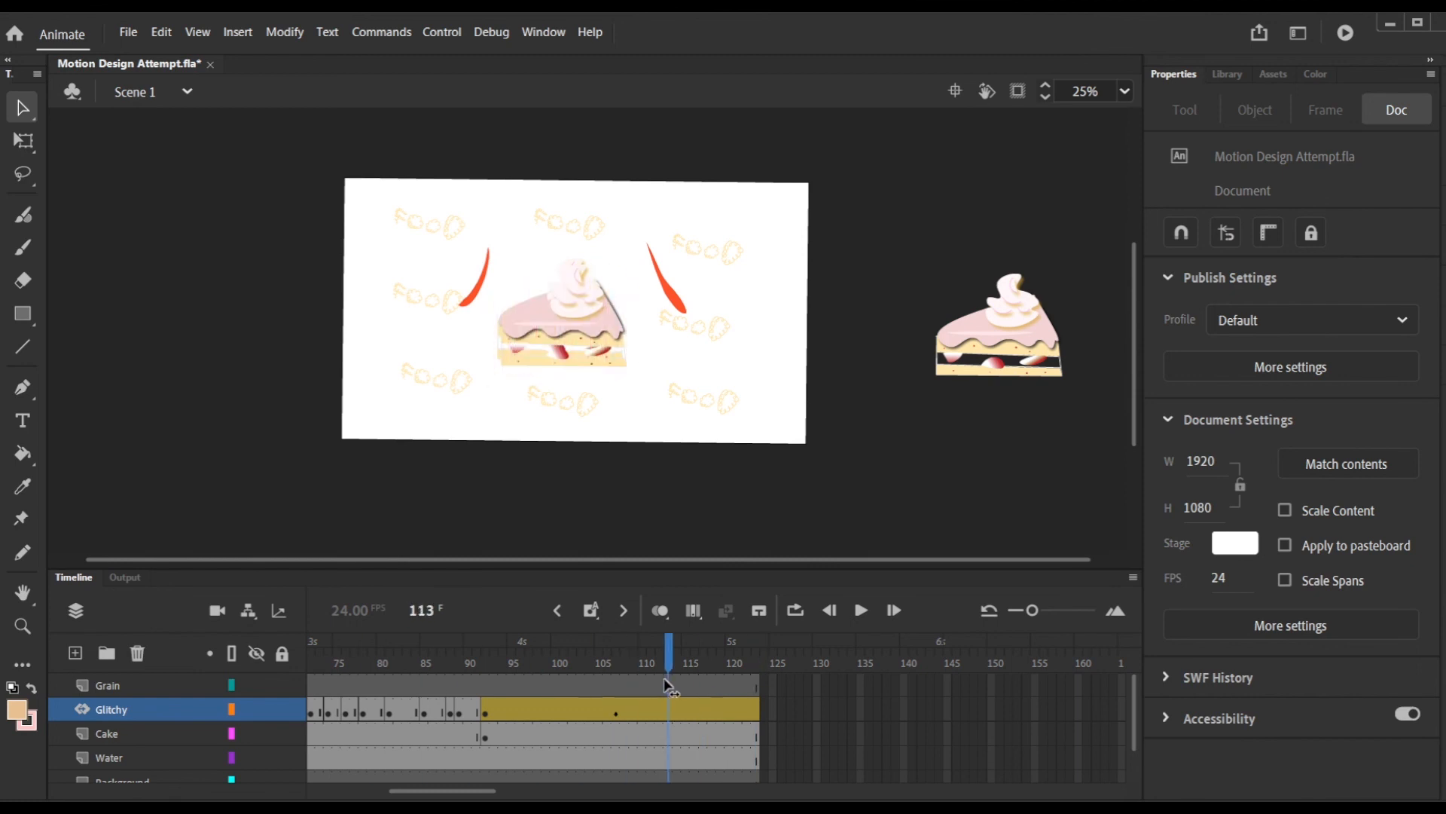
Add a new layer above Glitchy and enter the centred text "Have Your Cake And Eat It Too" on three lines at frame 107.
{"action": "left_click", "coordinate": [75, 652]}
{"action": "left_click", "coordinate": [618, 710]}
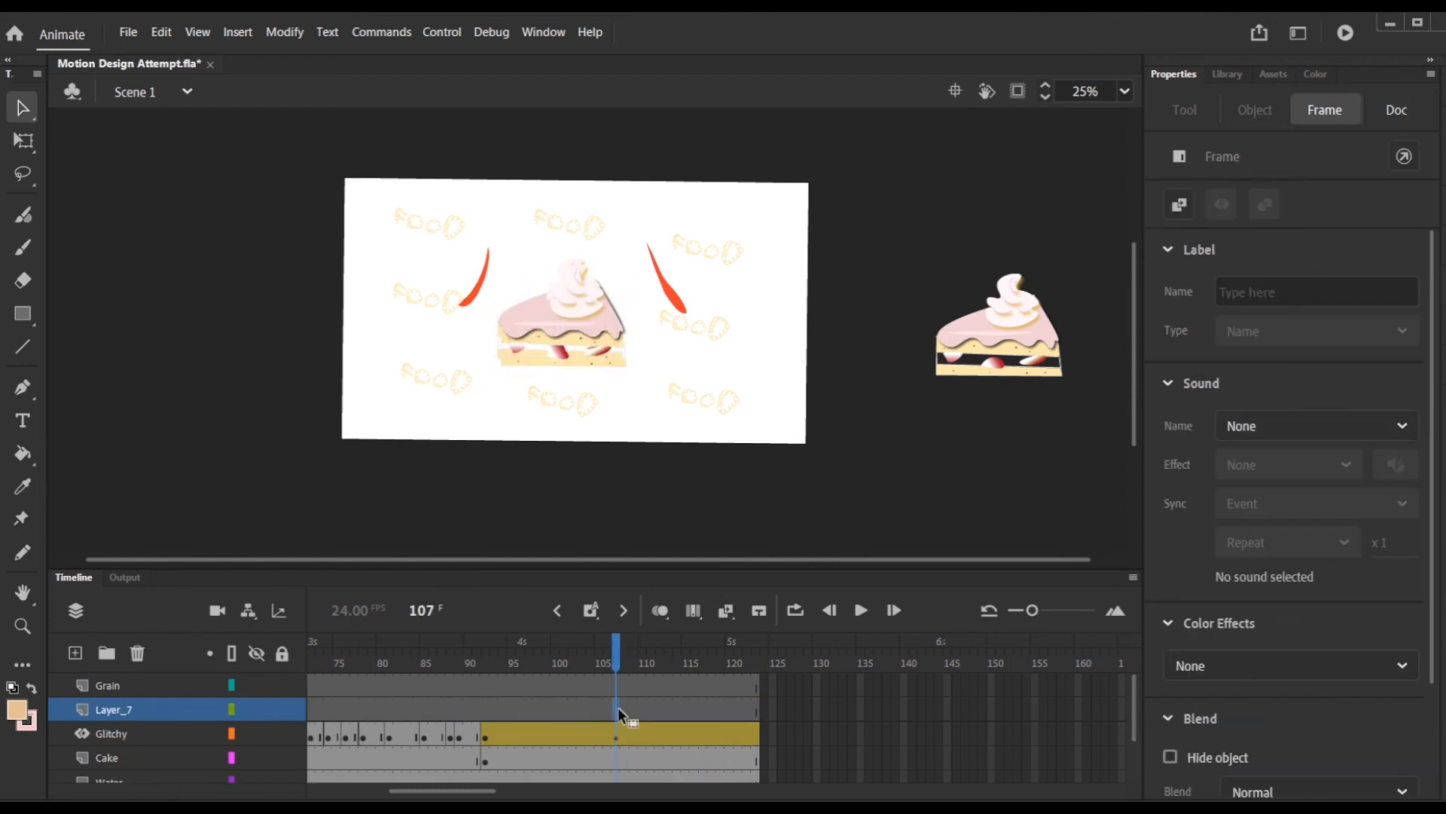
{"action": "key", "text": "t"}
{"action": "left_click_drag", "start_coordinate": [443, 163], "coordinate": [762, 336]}
{"action": "type", "text": "Have Your Cake And"}
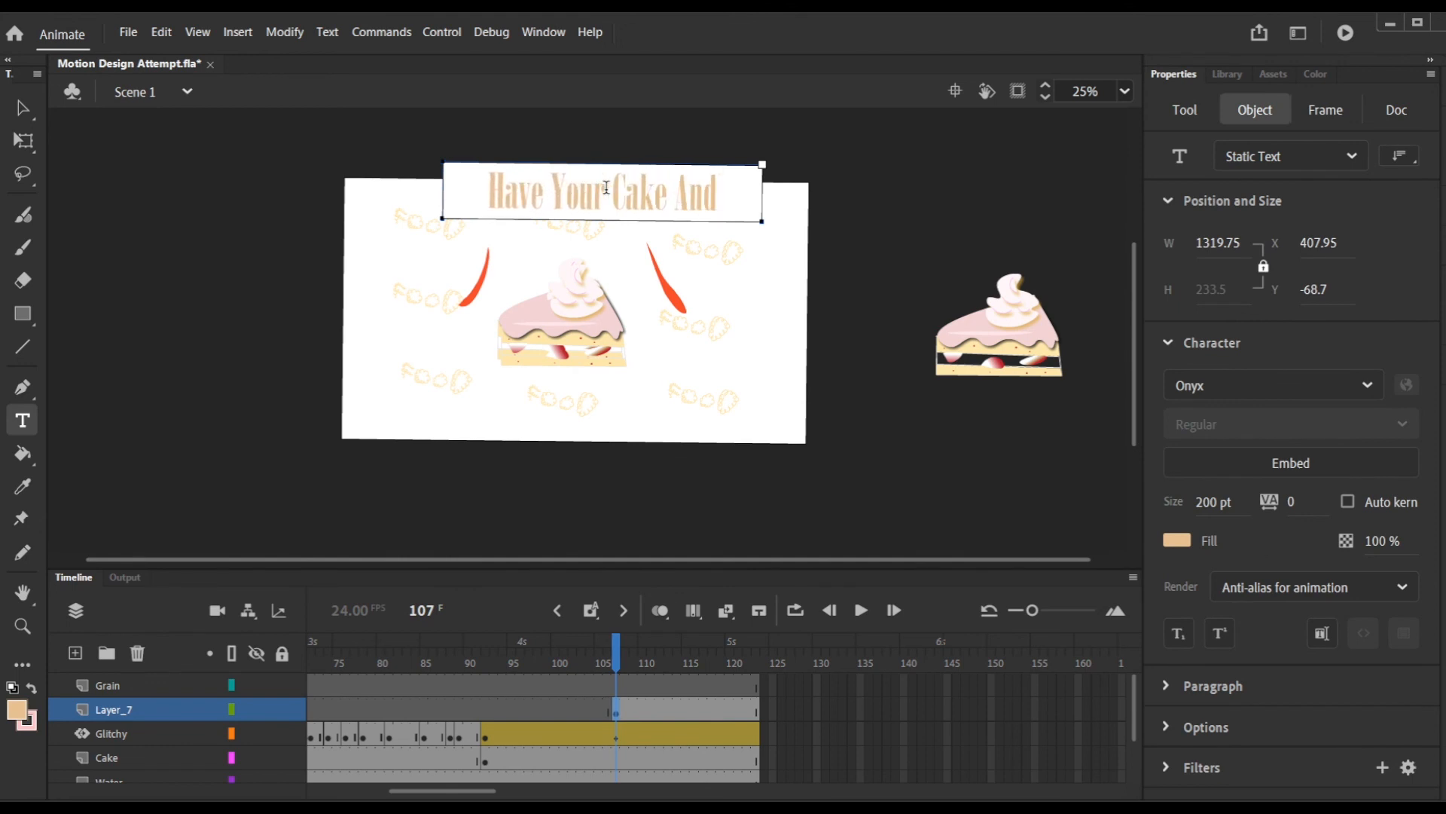
{"action": "key", "text": "Return"}
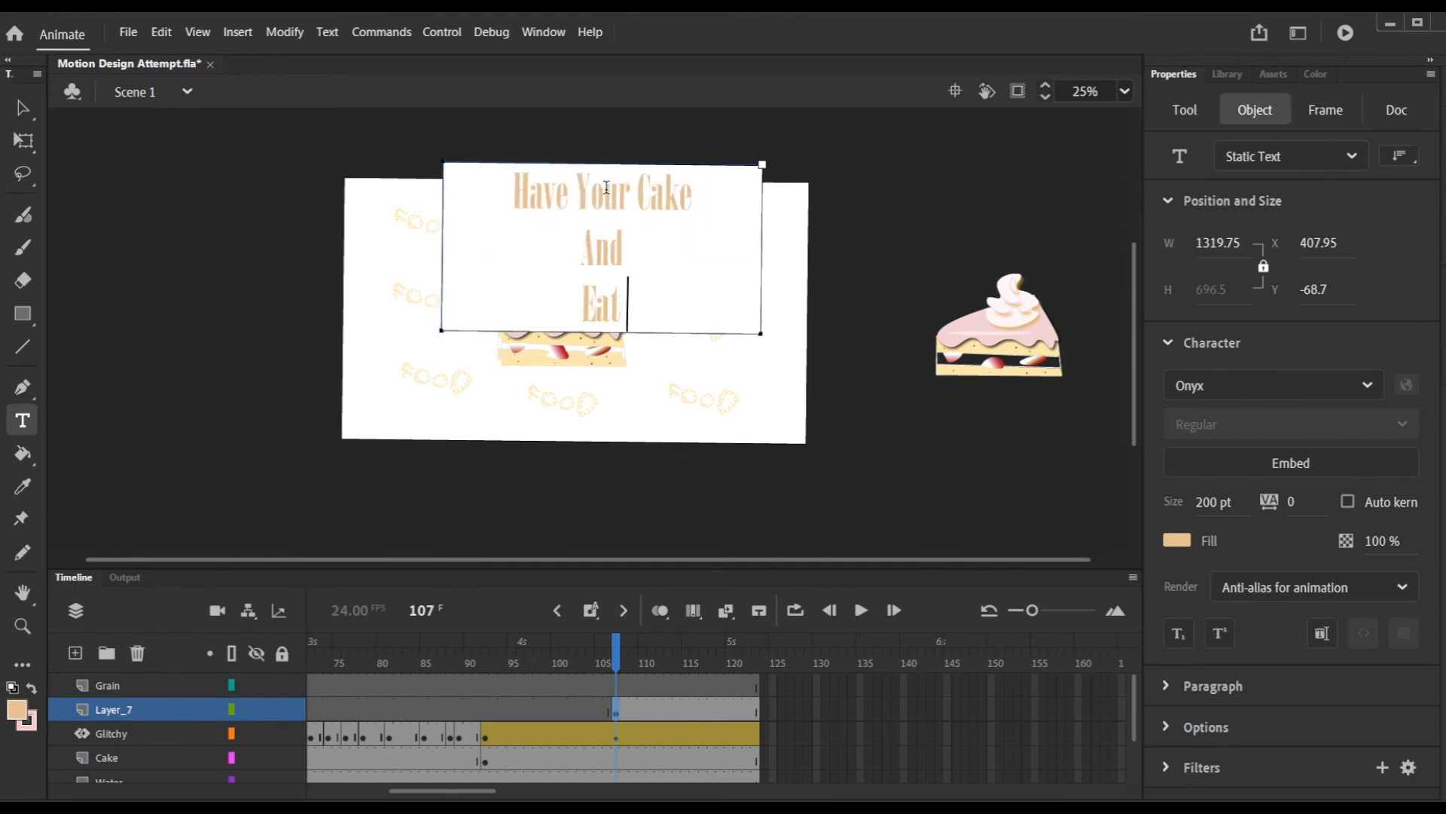
{"action": "type", "text": "Eat It Too"}
Set the text to the Ravie font at 96 pt and position it above the cake.
{"action": "left_click", "coordinate": [22, 109]}
{"action": "left_click_drag", "start_coordinate": [593, 241], "coordinate": [558, 309]}
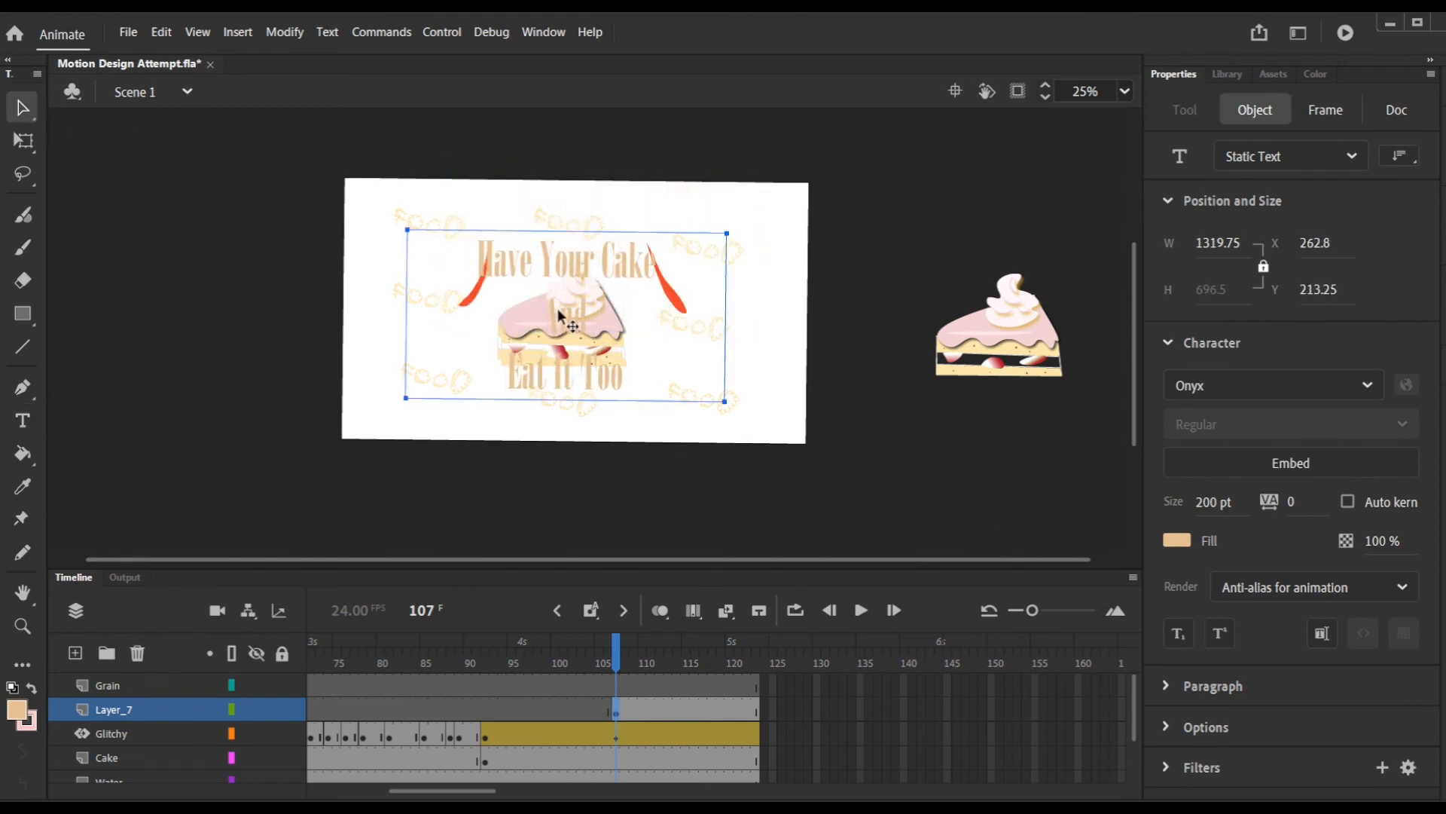
{"action": "left_click", "coordinate": [1221, 689]}
{"action": "left_click", "coordinate": [1368, 284]}
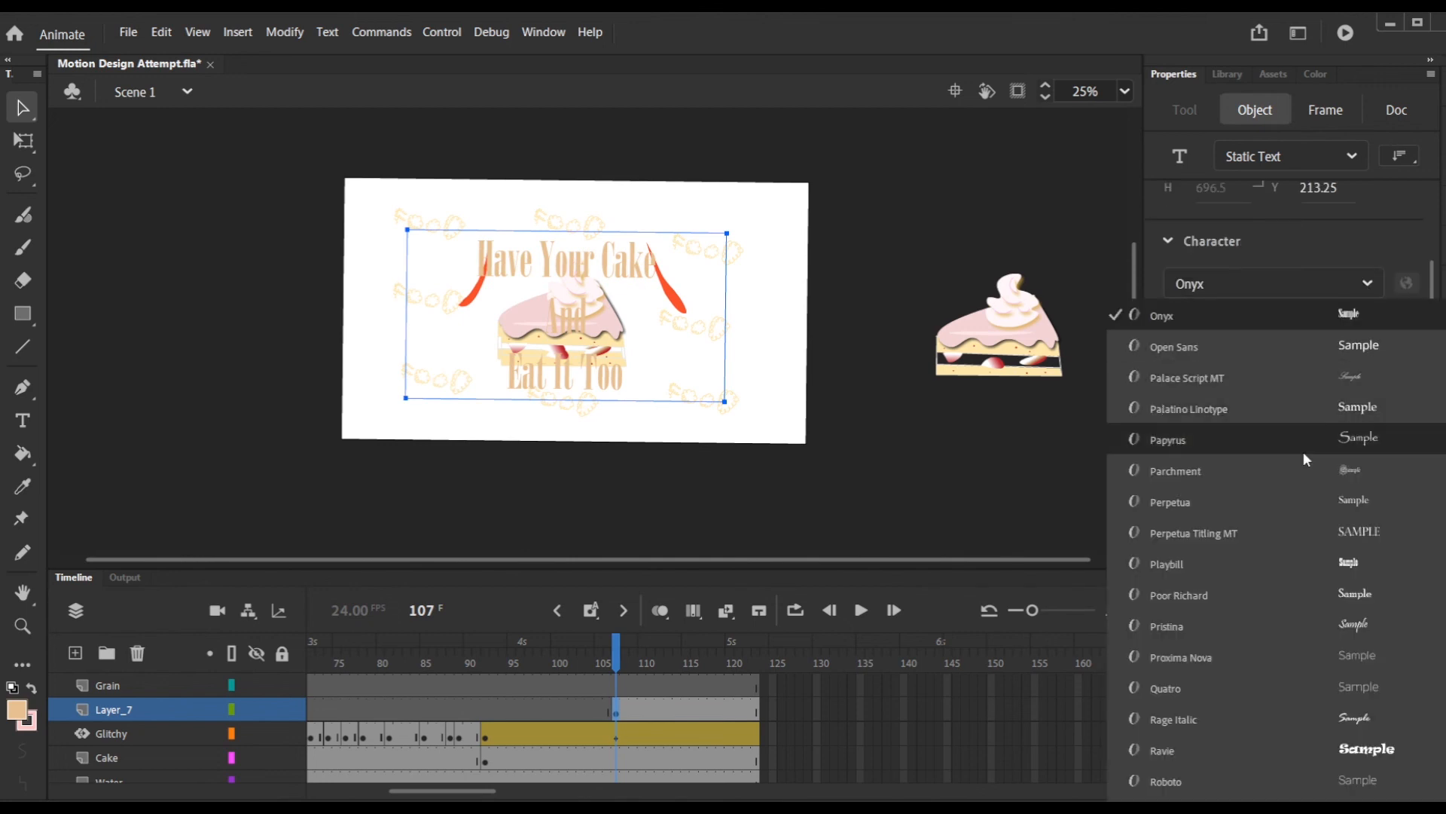
{"action": "left_click", "coordinate": [1400, 719]}
{"action": "mouse_move", "coordinate": [1232, 399]}
{"action": "left_mouse_down"}
{"action": "mouse_move", "coordinate": [1210, 395]}
{"action": "mouse_move", "coordinate": [1237, 395]}
{"action": "left_mouse_up"}
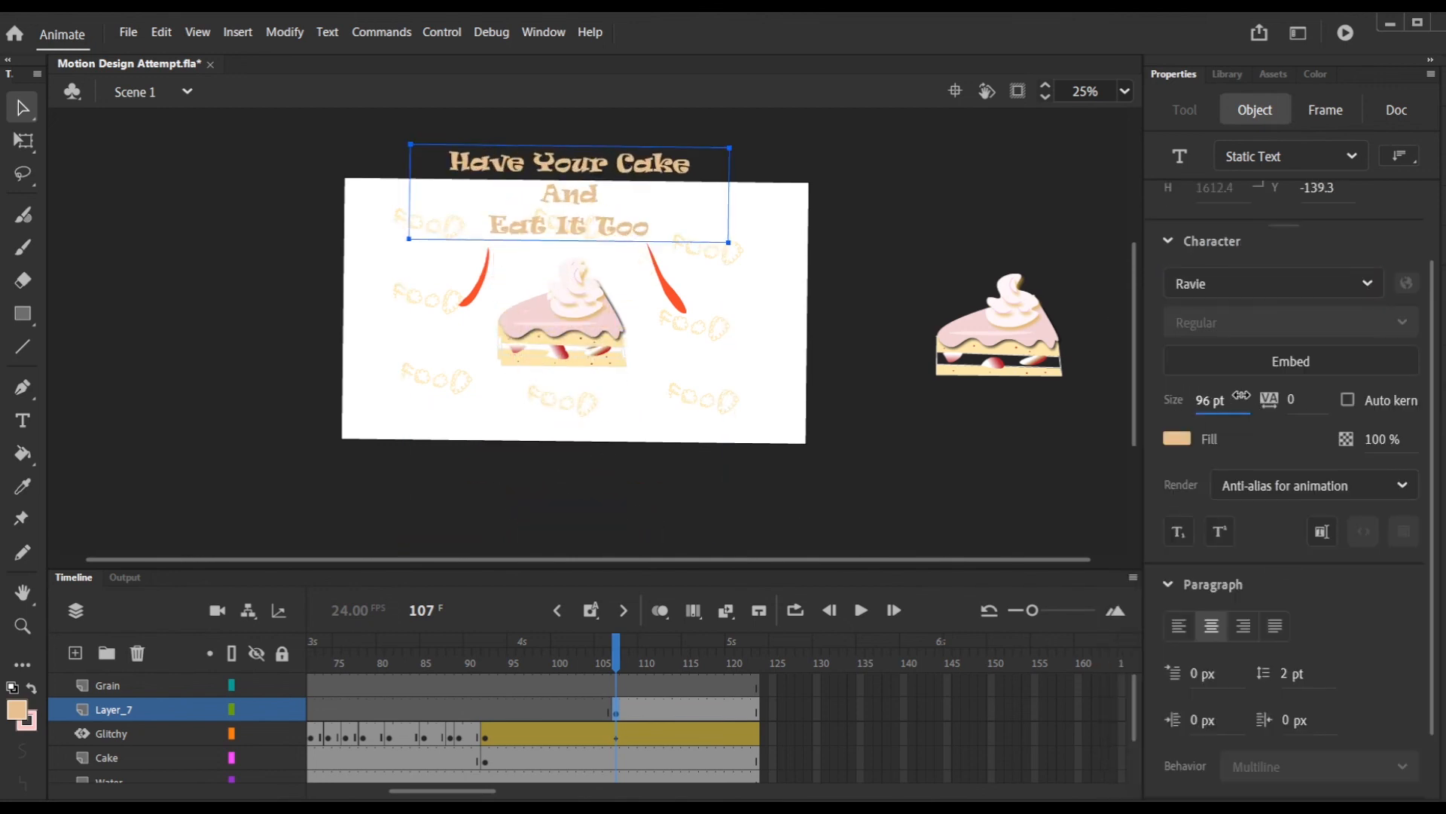
{"action": "left_click_drag", "start_coordinate": [565, 214], "coordinate": [568, 258]}
{"action": "left_click", "coordinate": [1341, 156]}
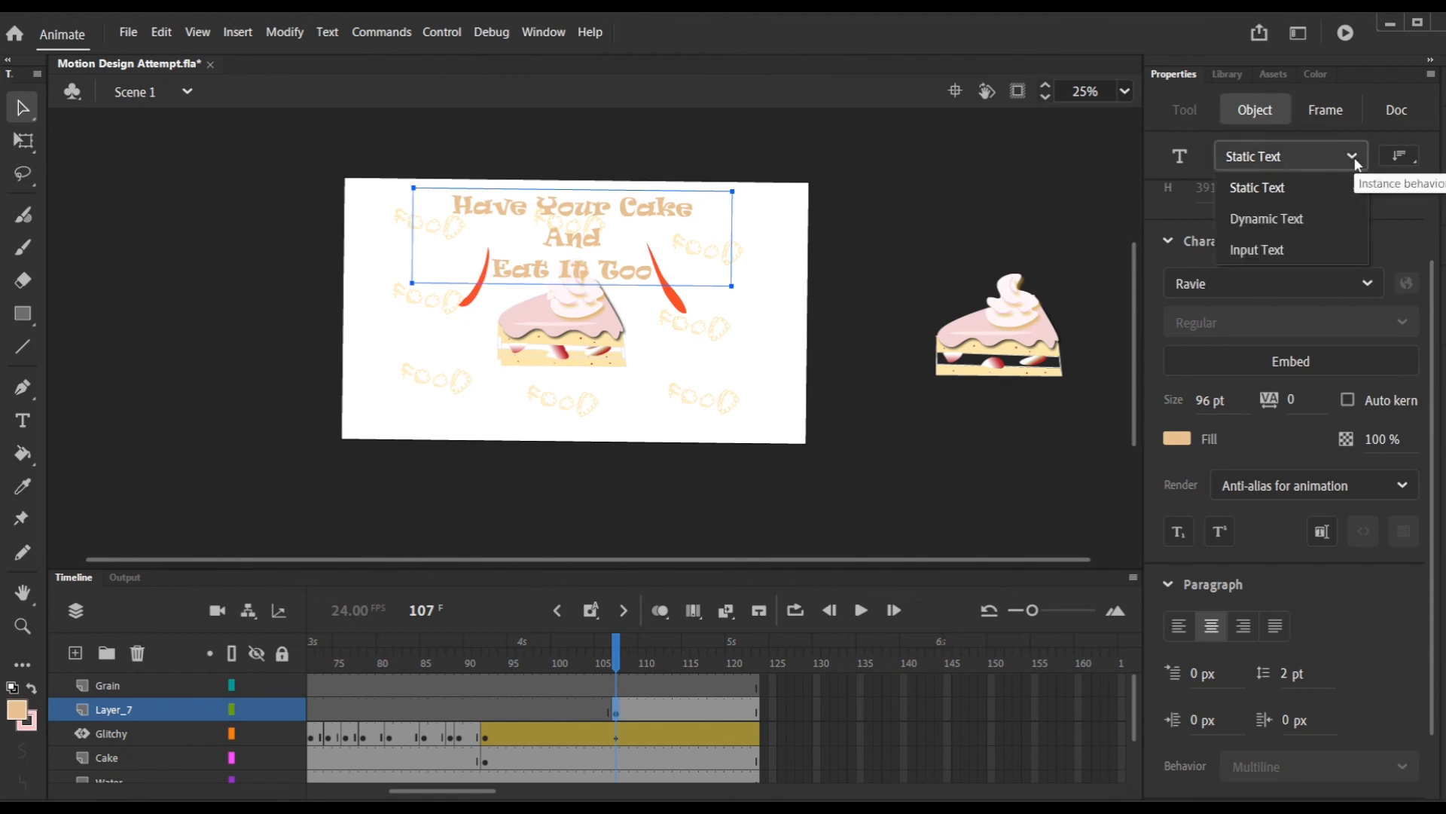
{"action": "left_click", "coordinate": [1265, 216]}
{"action": "left_click", "coordinate": [1352, 156]}
{"action": "left_click", "coordinate": [1265, 190]}
Fill the text with the orange-red sampled from the water drop.
{"action": "left_click", "coordinate": [1177, 439]}
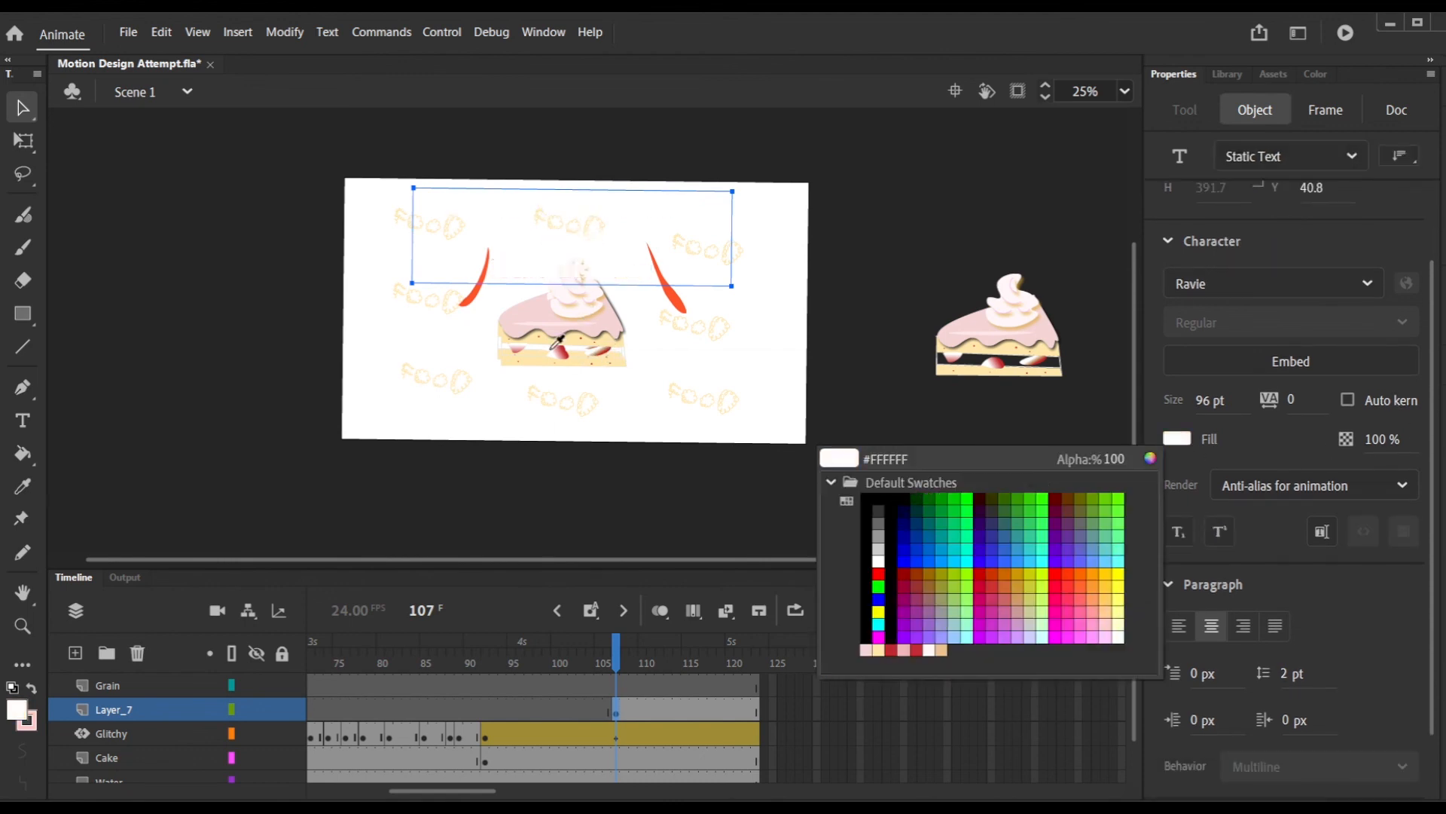
{"action": "left_click", "coordinate": [683, 290]}
{"action": "left_click", "coordinate": [621, 661]}
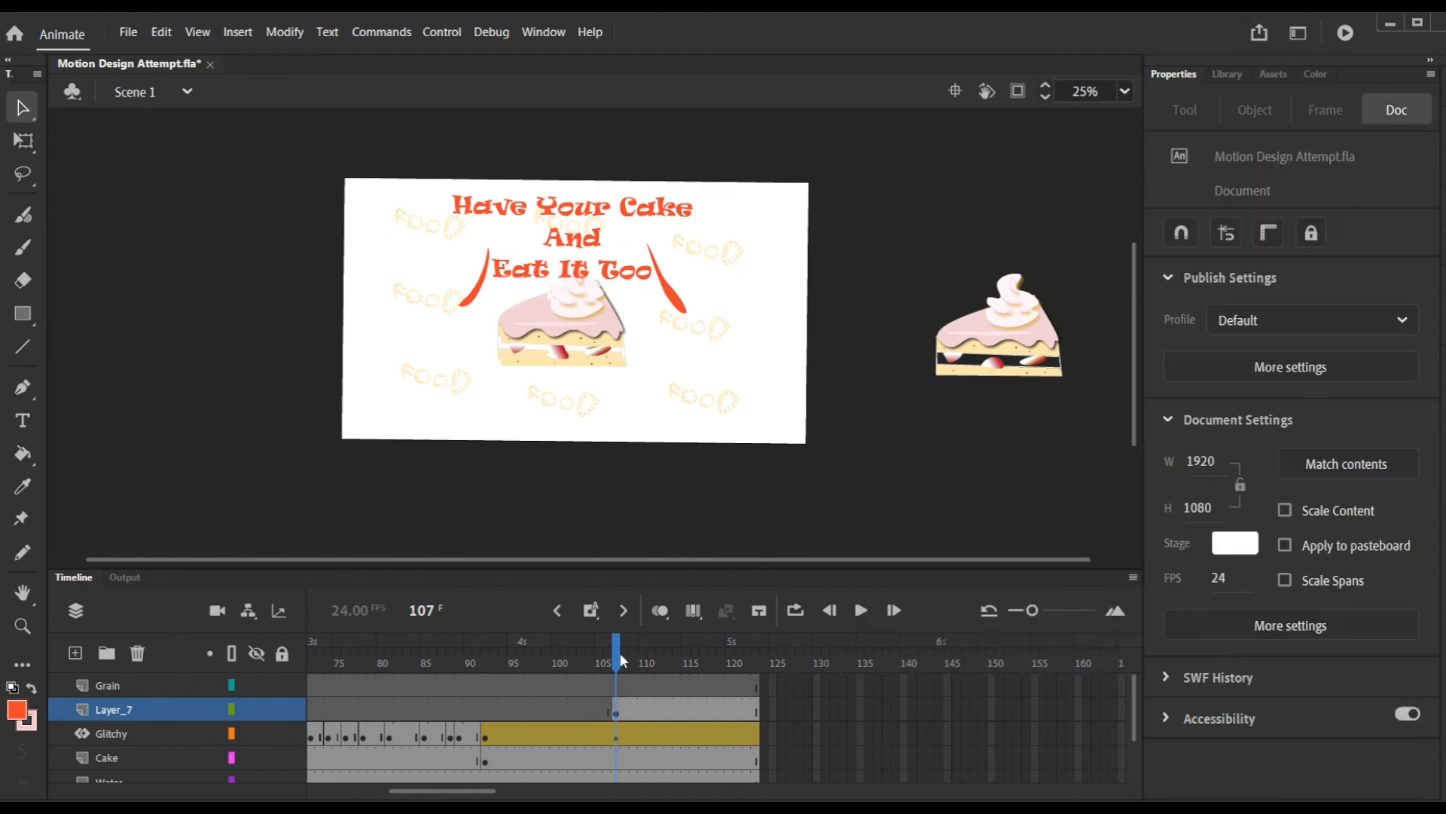
Test the movie to check the text and glitch animation, and close the preview.
{"action": "left_click", "coordinate": [461, 32]}
{"action": "left_click", "coordinate": [460, 210]}
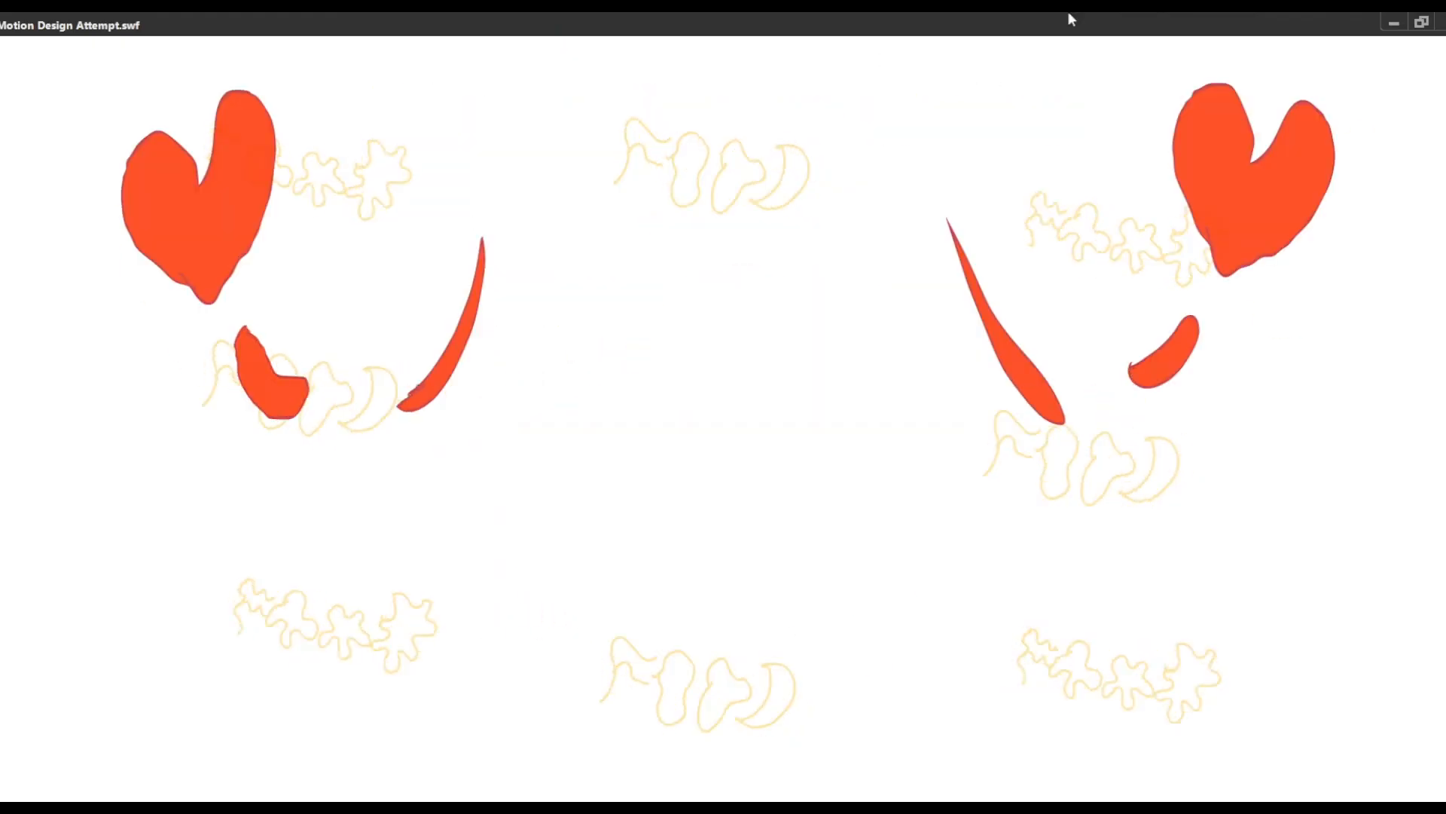
{"action": "left_click", "coordinate": [1442, 22]}
Extend the text layer to about frame 150 by inserting frames and test the movie.
{"action": "left_click", "coordinate": [757, 710]}
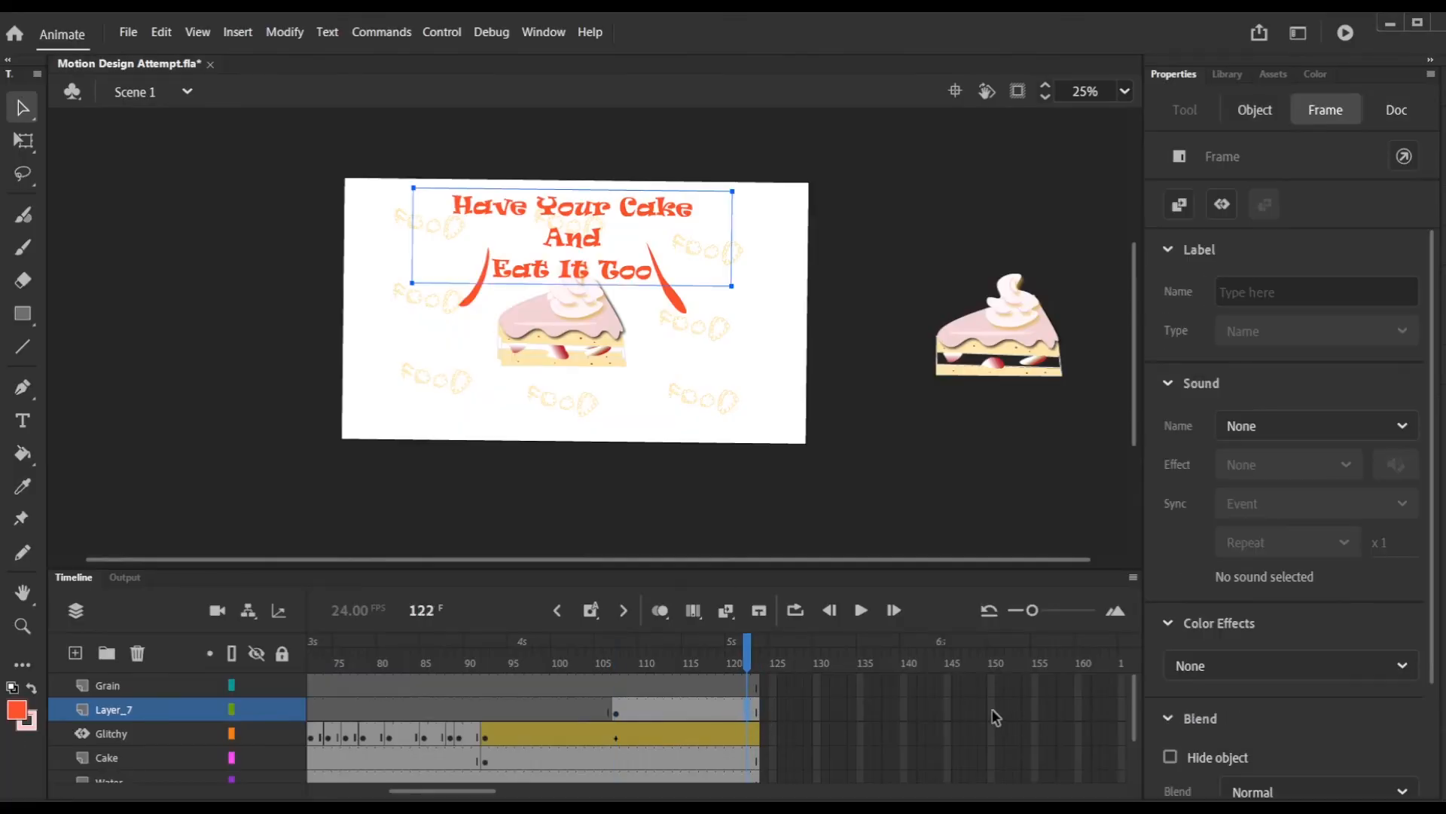
{"action": "right_click", "coordinate": [996, 717]}
{"action": "left_click", "coordinate": [1055, 256]}
{"action": "left_click", "coordinate": [441, 31]}
{"action": "left_click", "coordinate": [467, 229]}
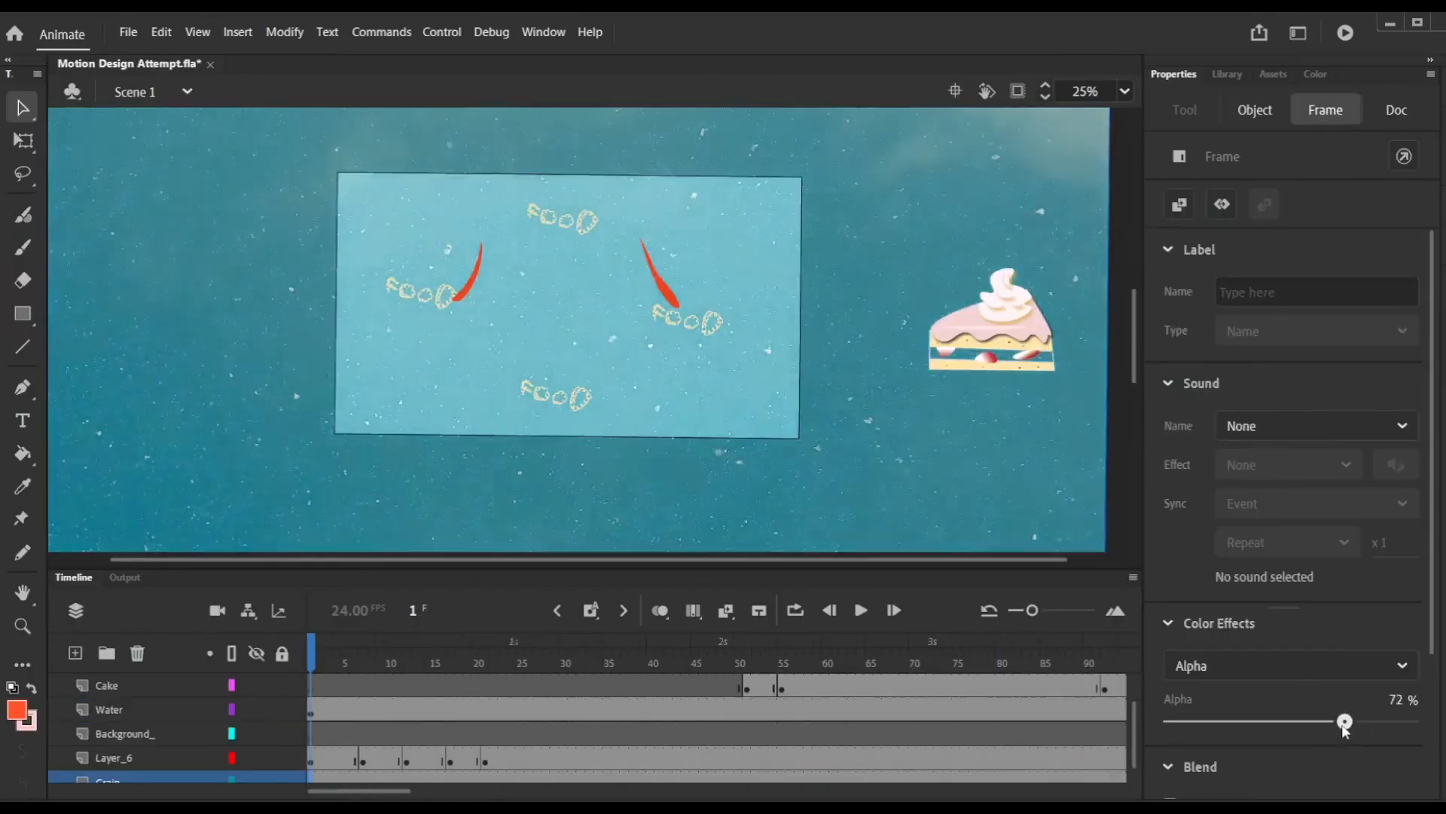
Raise the Grain layer's alpha slightly and test the movie again.
{"action": "left_click_drag", "start_coordinate": [1345, 721], "coordinate": [1356, 722]}
{"action": "left_click_drag", "start_coordinate": [463, 674], "coordinate": [931, 701]}
{"action": "left_click_drag", "start_coordinate": [1135, 738], "coordinate": [1134, 710]}
{"action": "left_click", "coordinate": [566, 350]}
{"action": "left_click", "coordinate": [442, 32]}
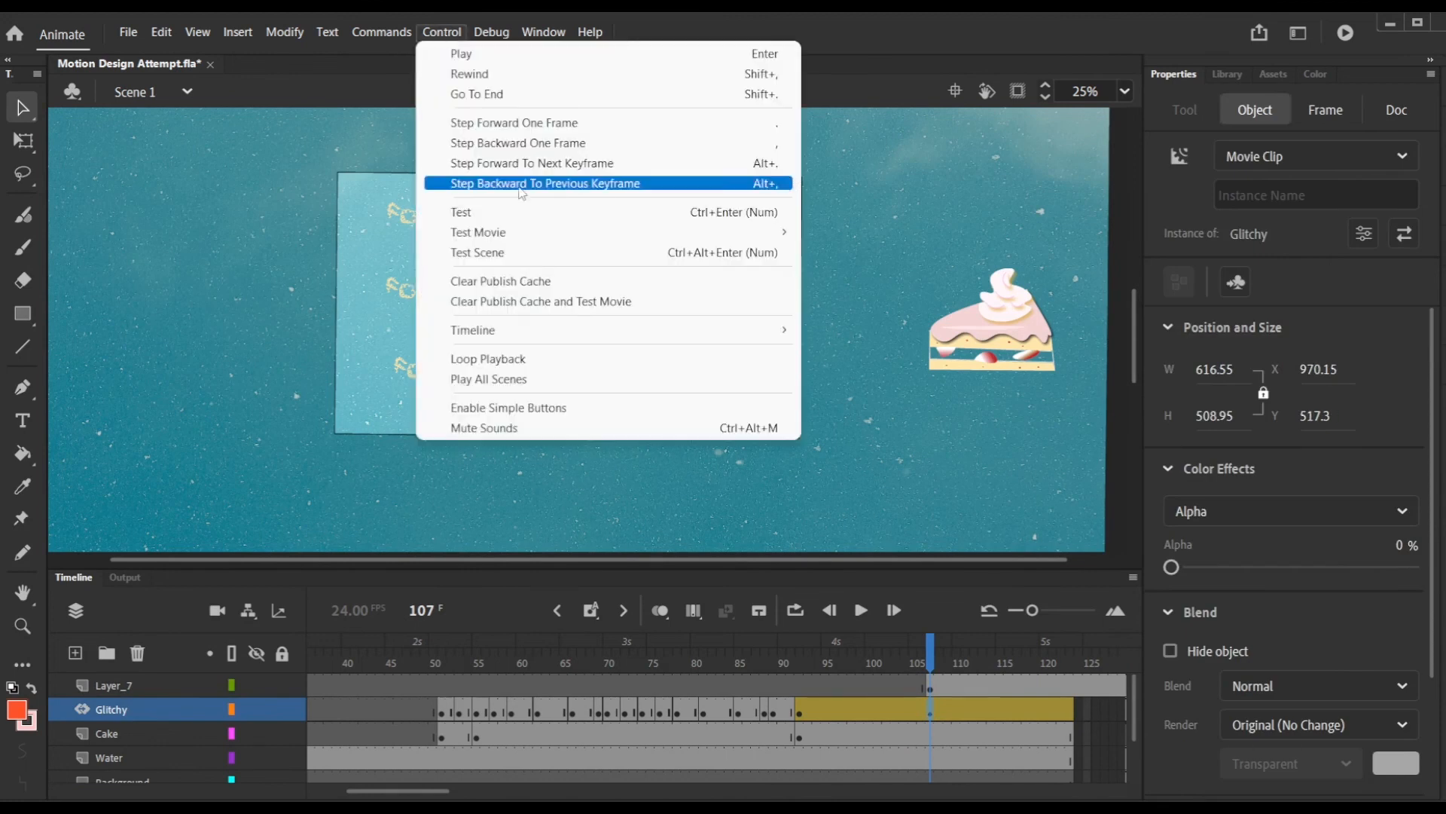
{"action": "left_click", "coordinate": [684, 307]}
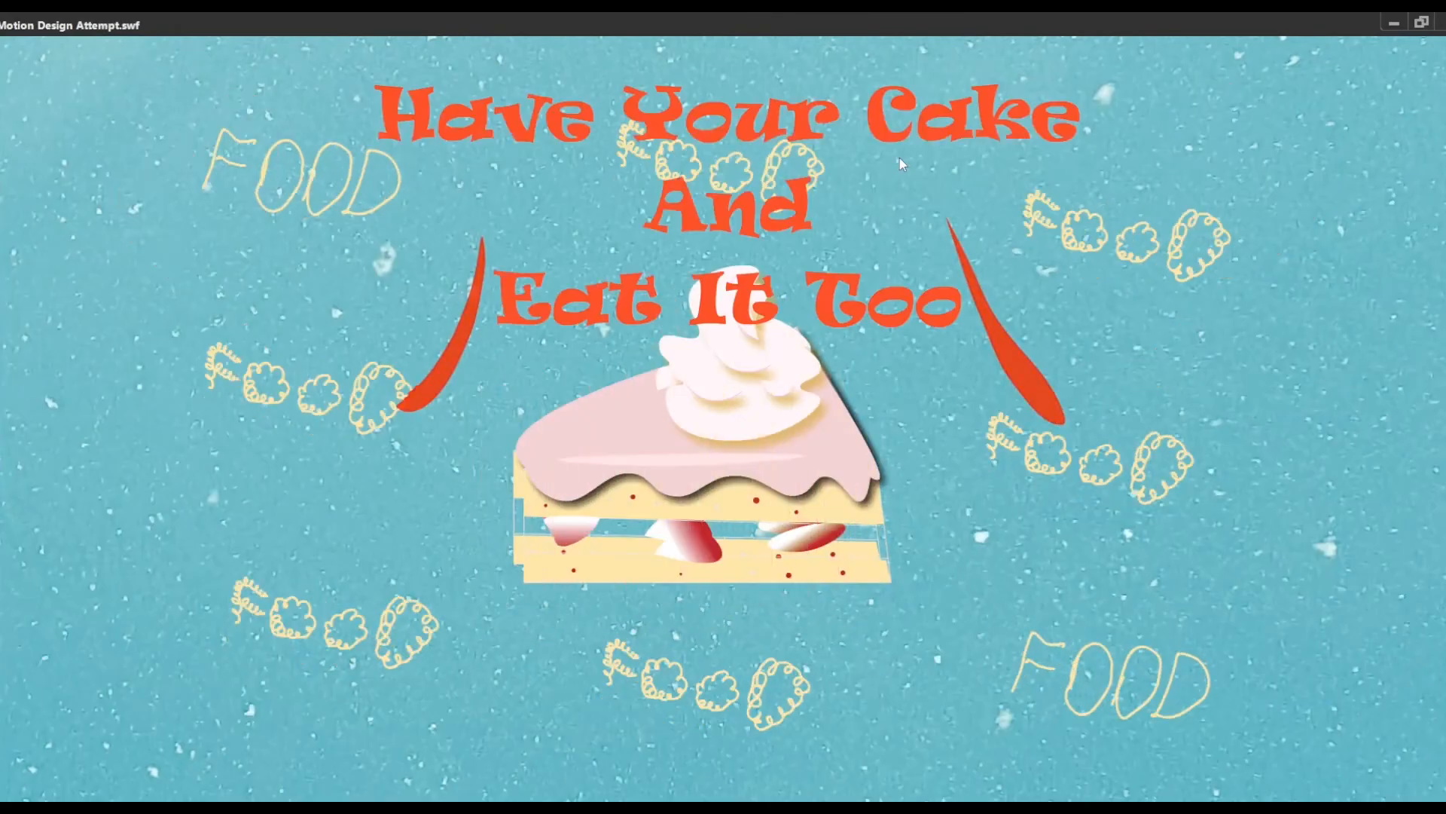